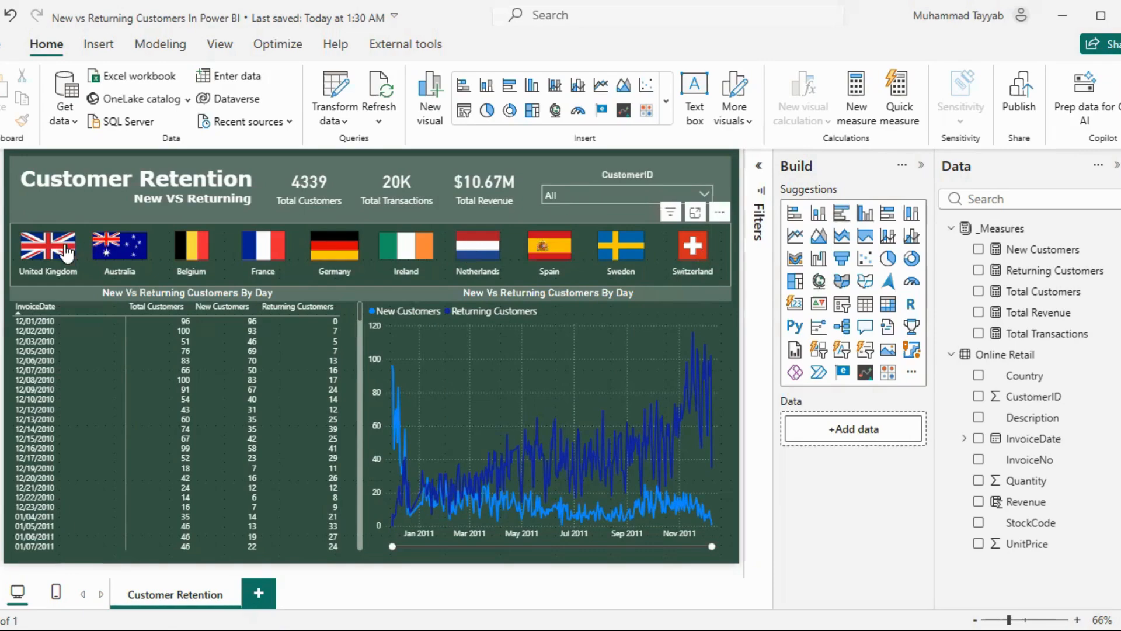
# Filter the dashboard by Australia, clear that country filter, and view the options of the CustomerID slicer
pyautogui.click(114, 246)
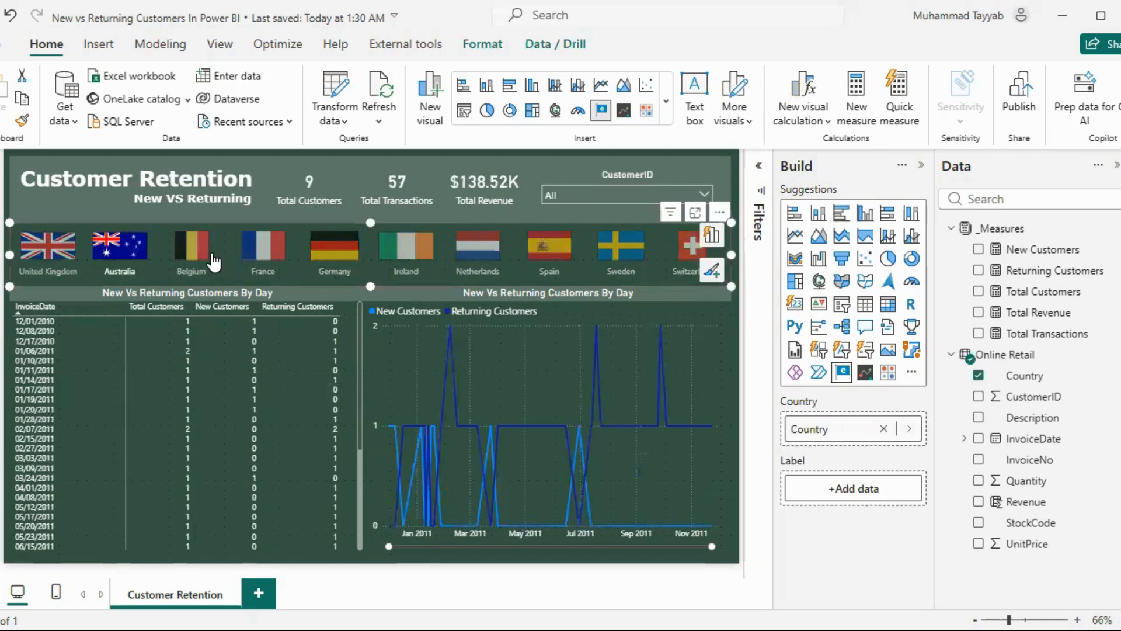
pyautogui.click(124, 257)
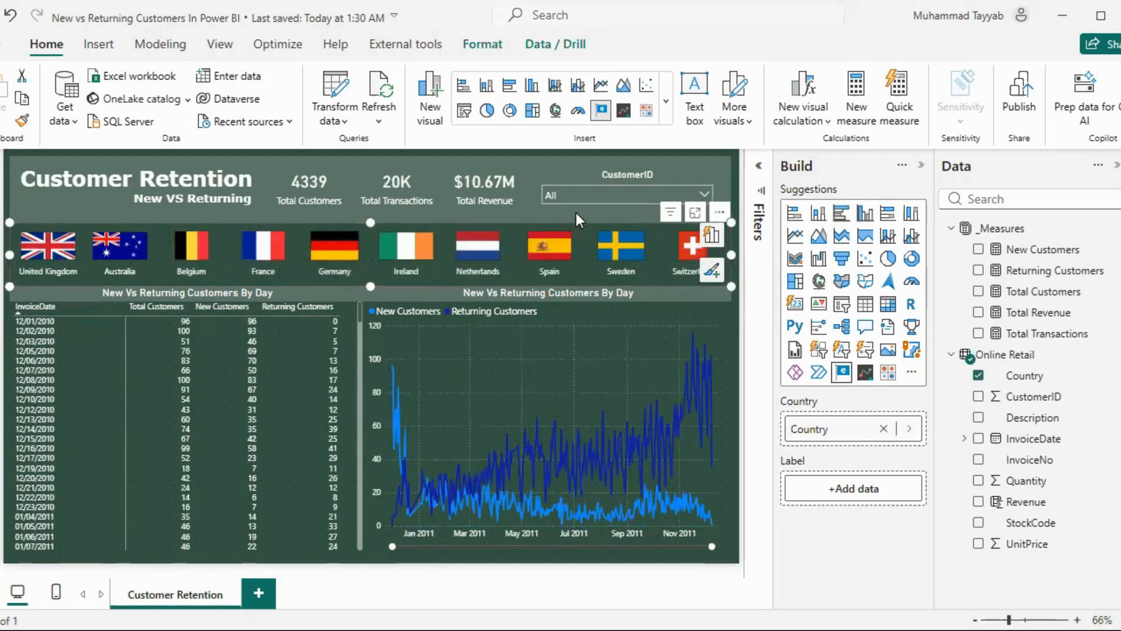
pyautogui.click(625, 198)
pyautogui.click(625, 198)
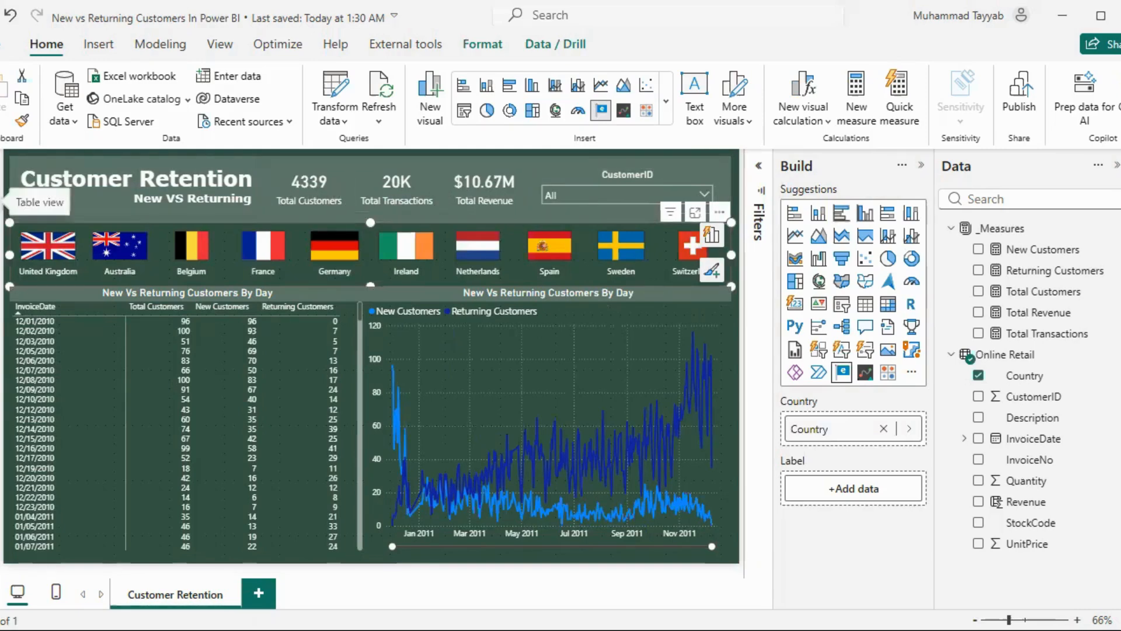
# Examine the rows and columns of the Online Retail table, and return to the Customer Retention report page
pyautogui.click(2, 201)
pyautogui.click(1028, 359)
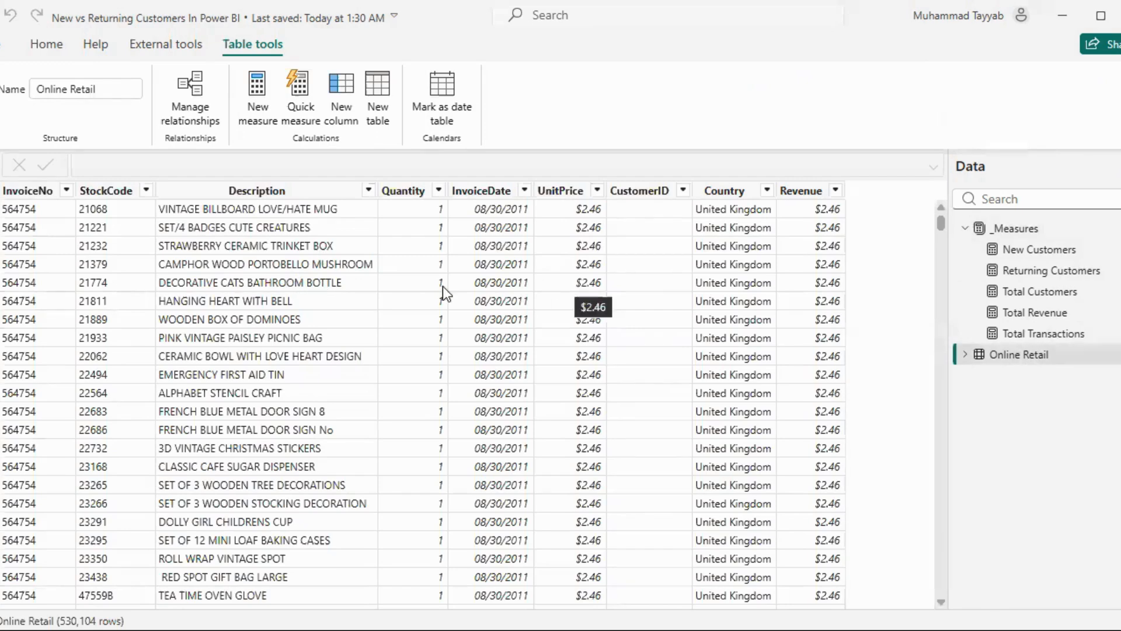
pyautogui.click(2, 168)
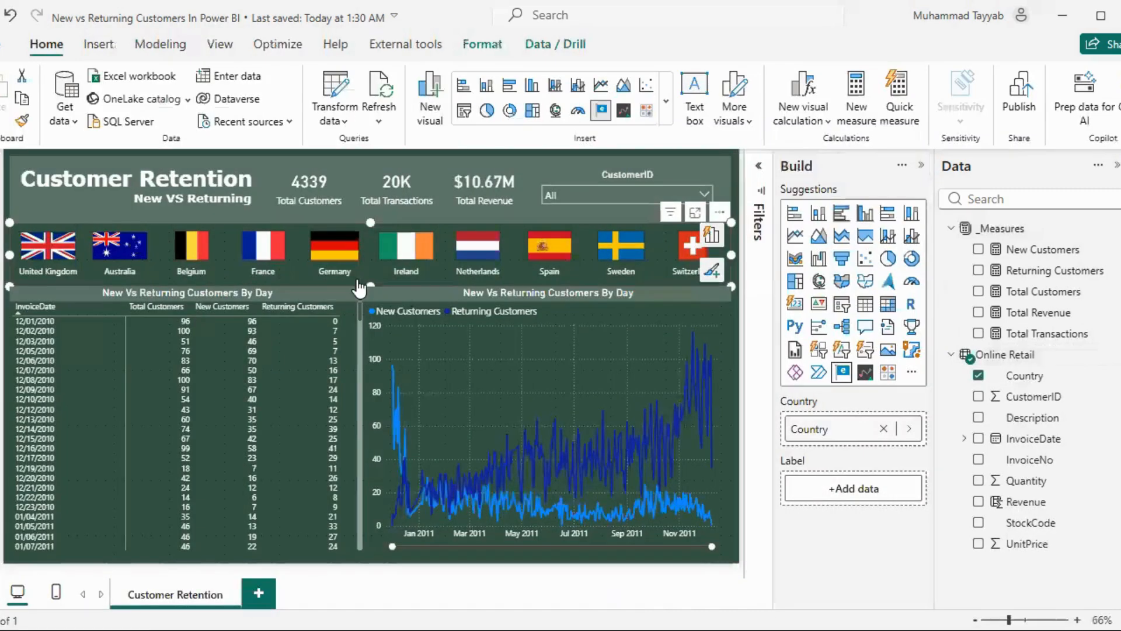
pyautogui.click(735, 187)
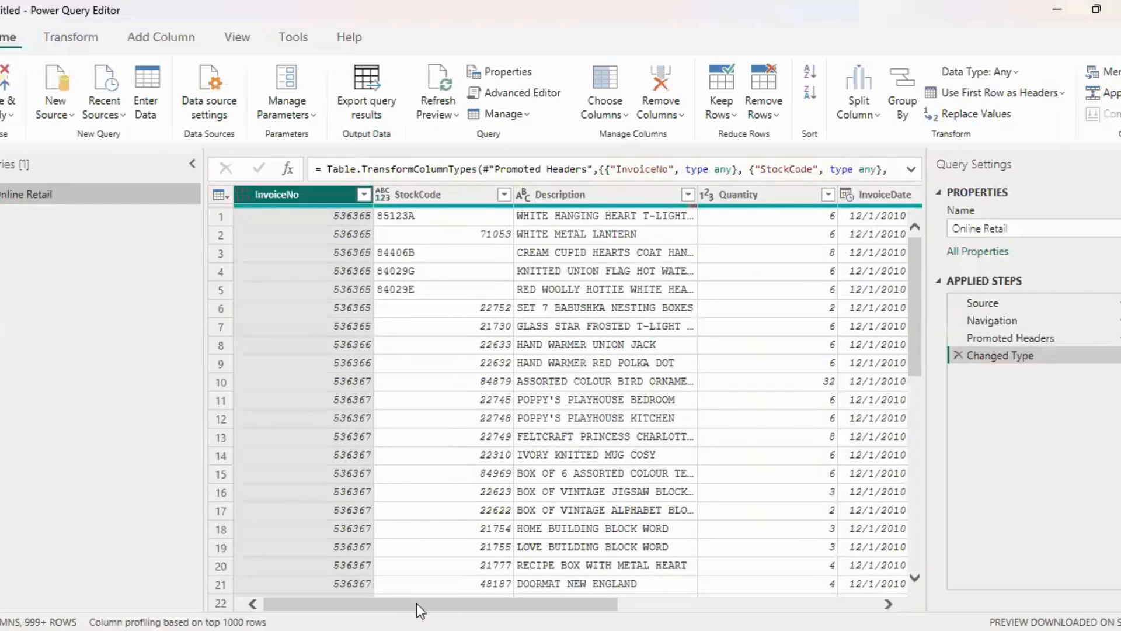
# Change the data type of the StockCode and InvoiceNo columns to Text
pyautogui.moveTo(417, 604); pyautogui.dragTo(368, 601)
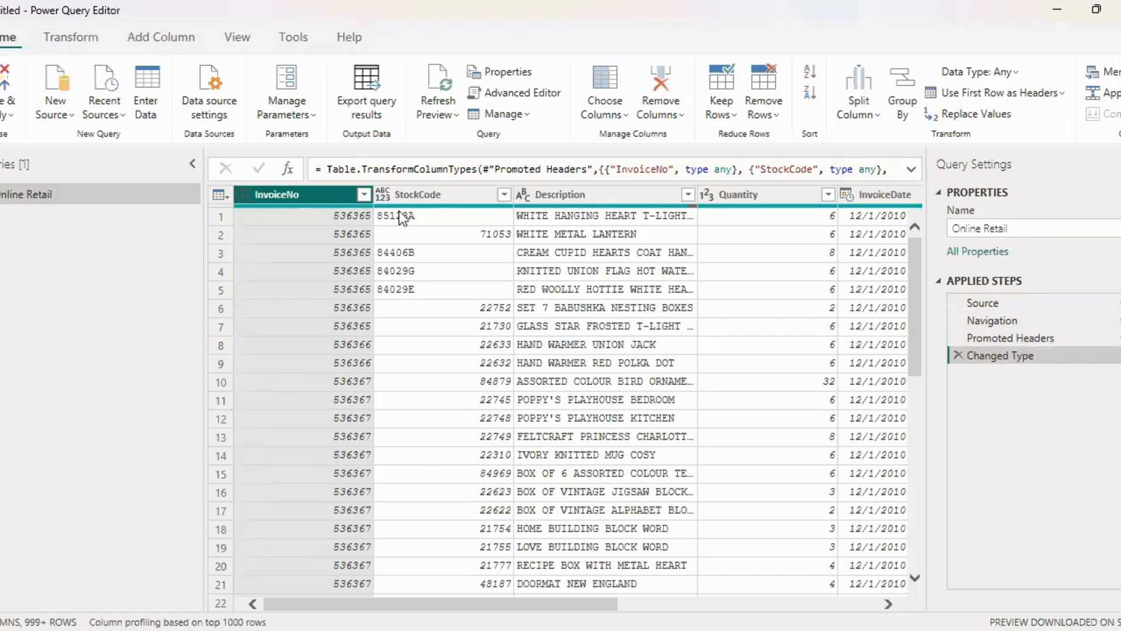
pyautogui.click(384, 201)
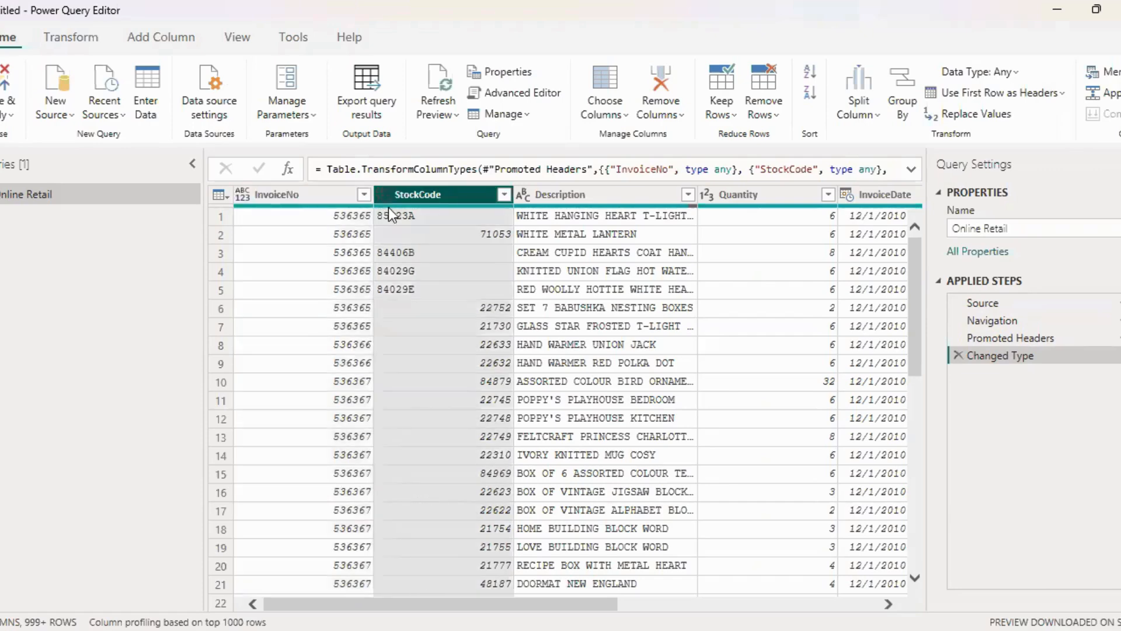
pyautogui.click(383, 201)
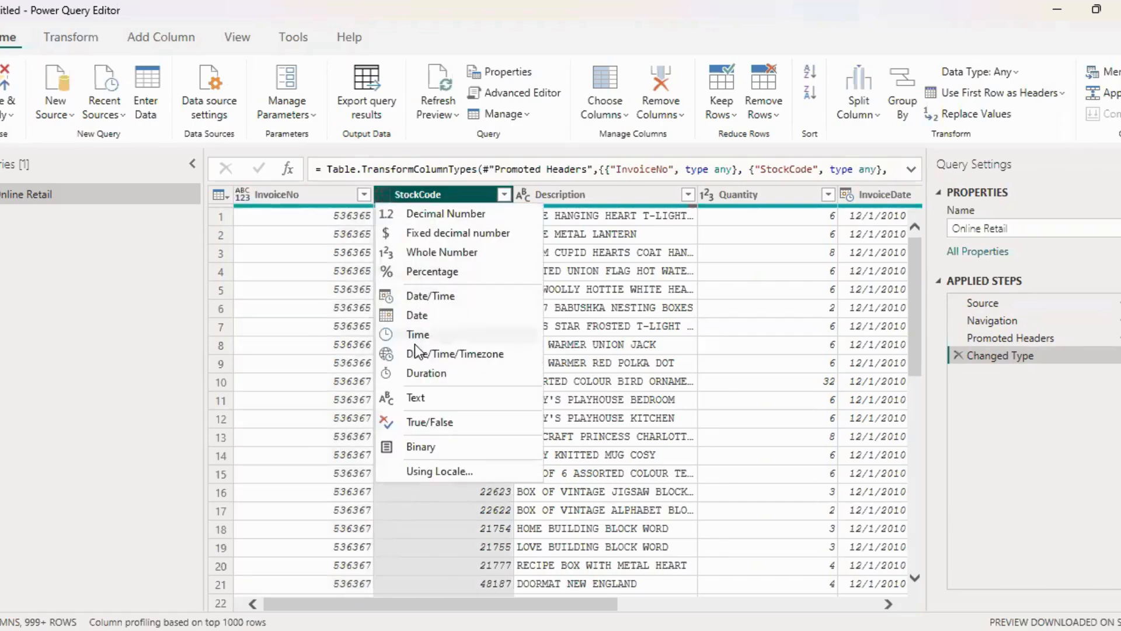
pyautogui.click(421, 399)
pyautogui.click(251, 199)
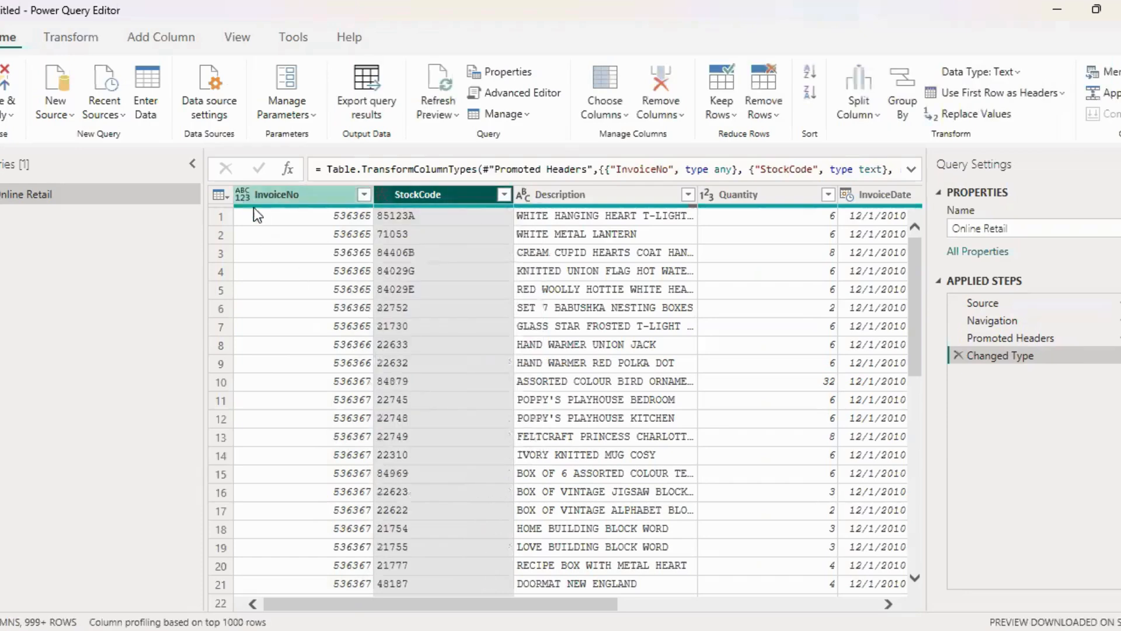
pyautogui.click(248, 197)
pyautogui.click(286, 397)
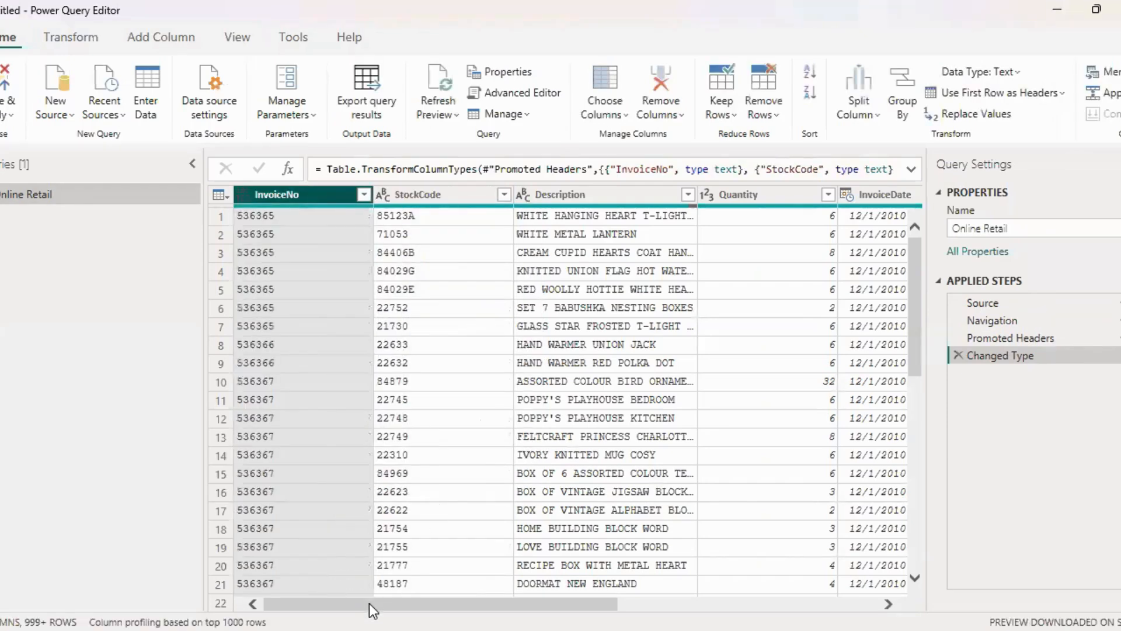
# Change the data type of the InvoiceDate column from Date/Time to Date
pyautogui.moveTo(394, 605); pyautogui.dragTo(616, 604)
pyautogui.click(444, 201)
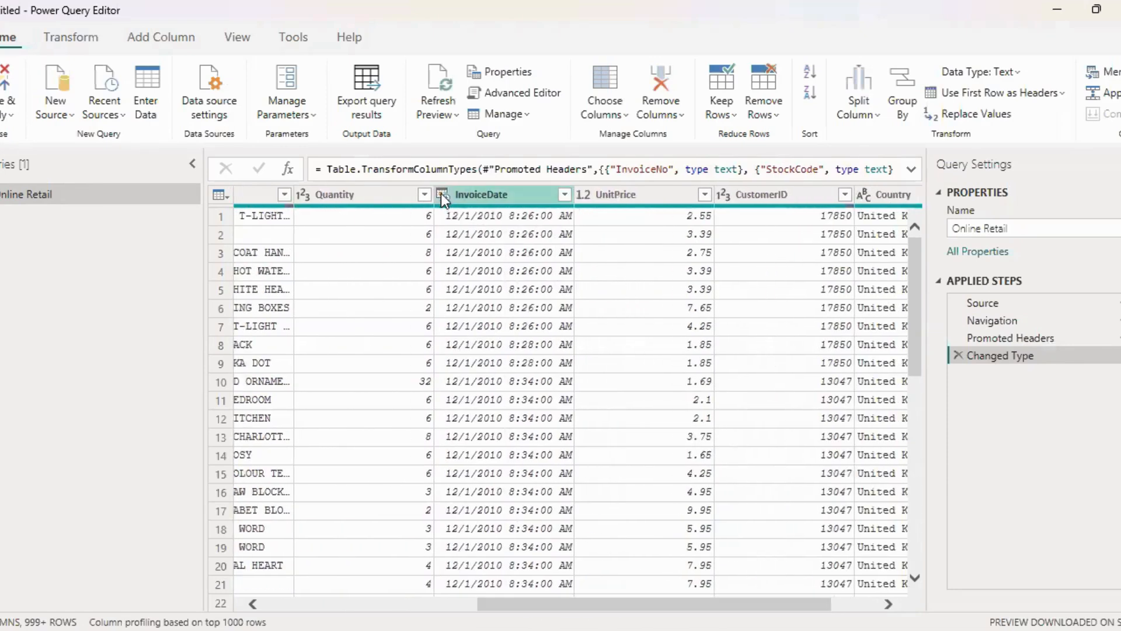
pyautogui.click(442, 199)
pyautogui.click(488, 314)
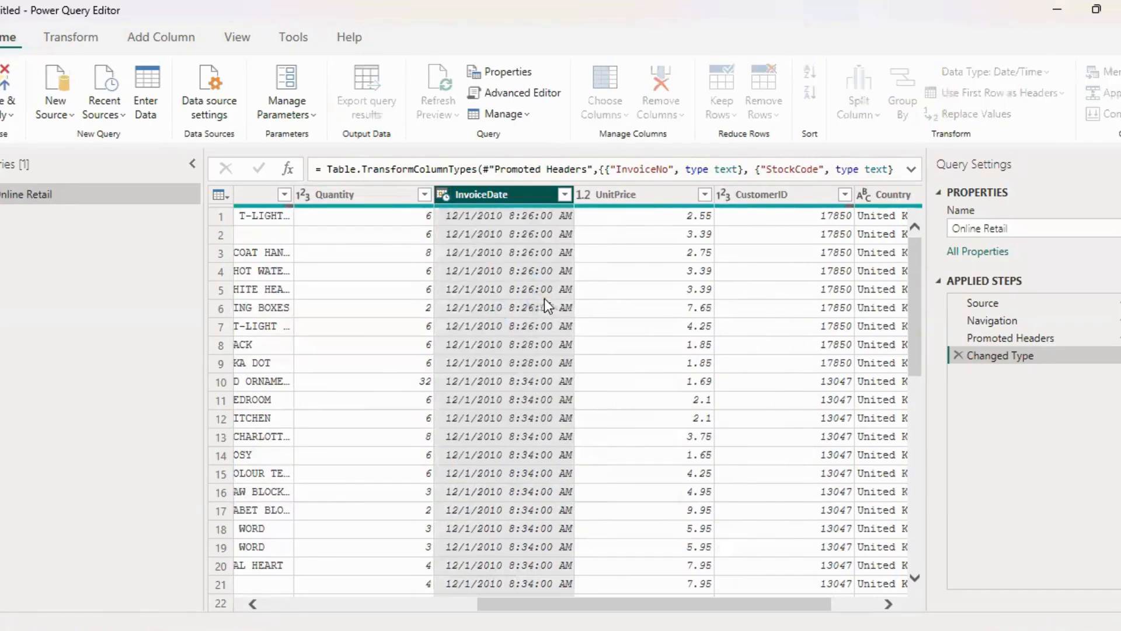
pyautogui.scroll(-1, 527, 335)
pyautogui.scroll(1, 528, 337)
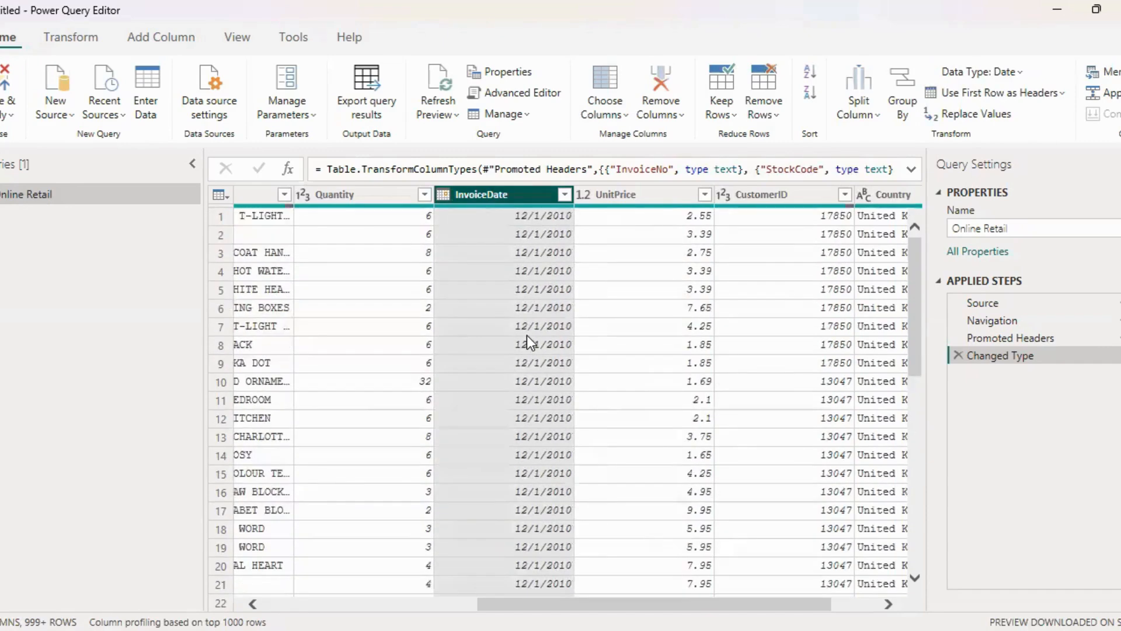
pyautogui.scroll(-5, 528, 257)
pyautogui.scroll(5, 524, 296)
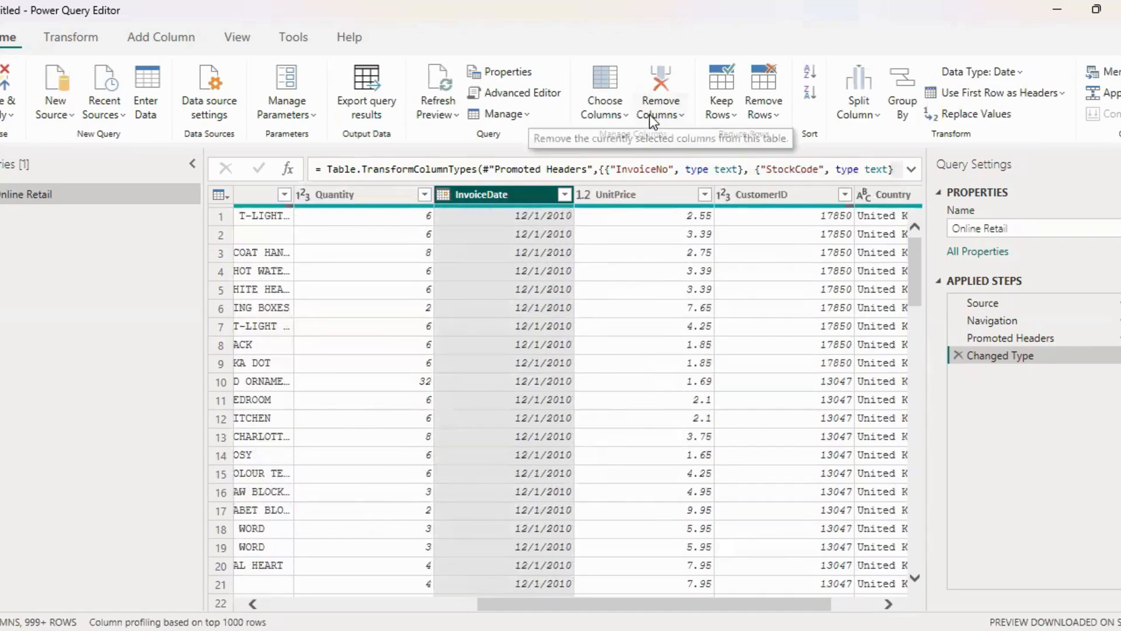
# Check the InvoiceDate column for errors by keeping only its error rows, and remove the resulting applied step
pyautogui.click(650, 115)
pyautogui.click(599, 115)
pyautogui.click(715, 119)
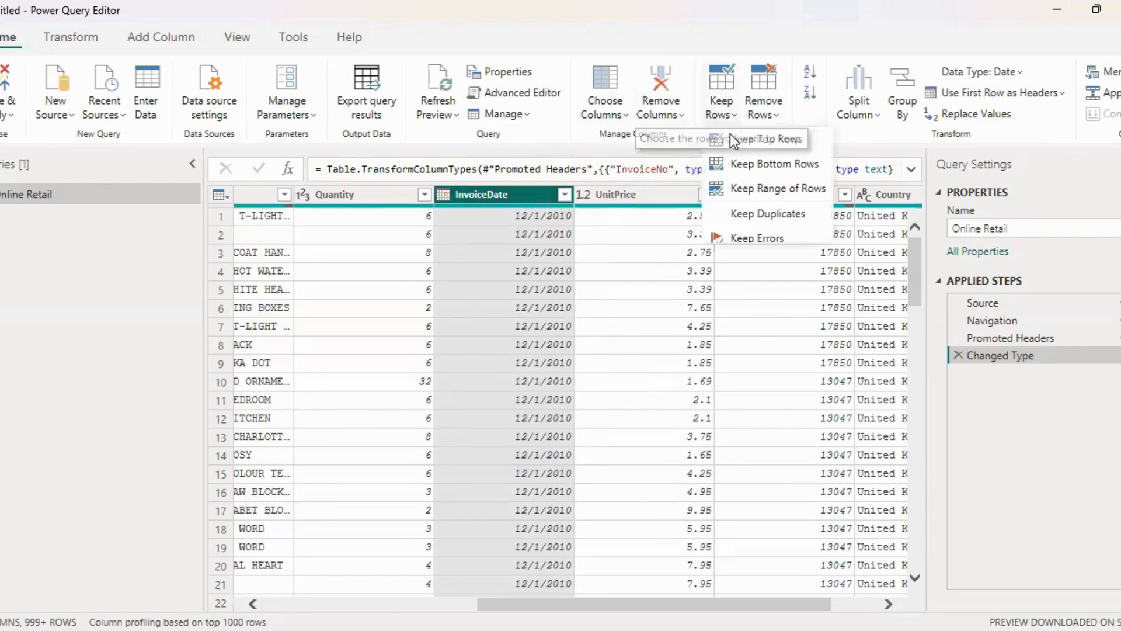
pyautogui.click(742, 238)
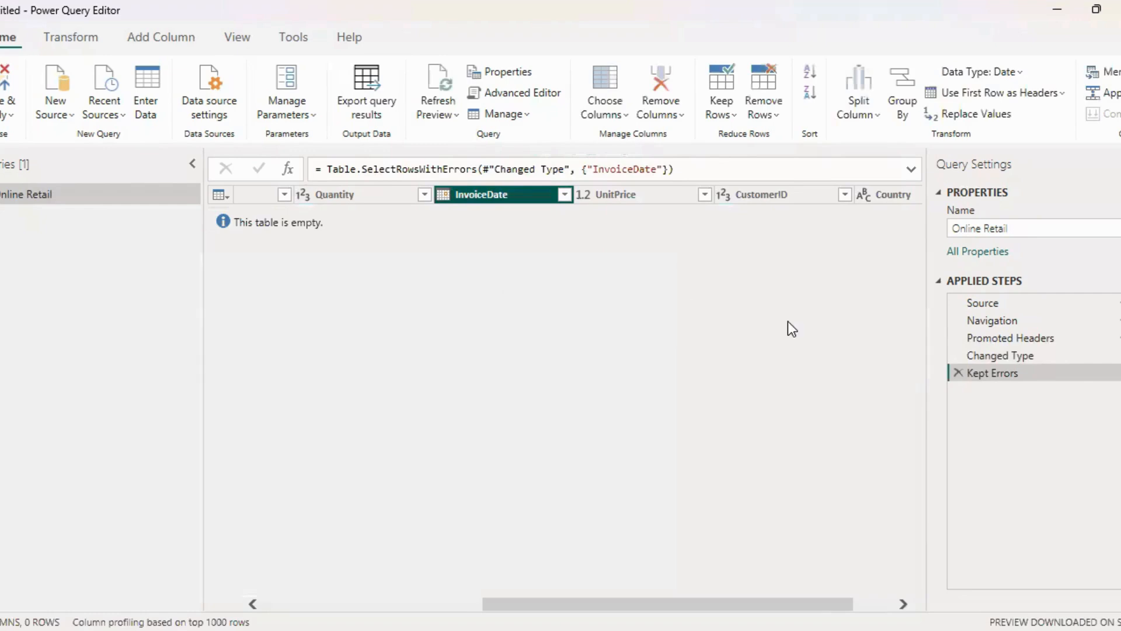
pyautogui.click(959, 372)
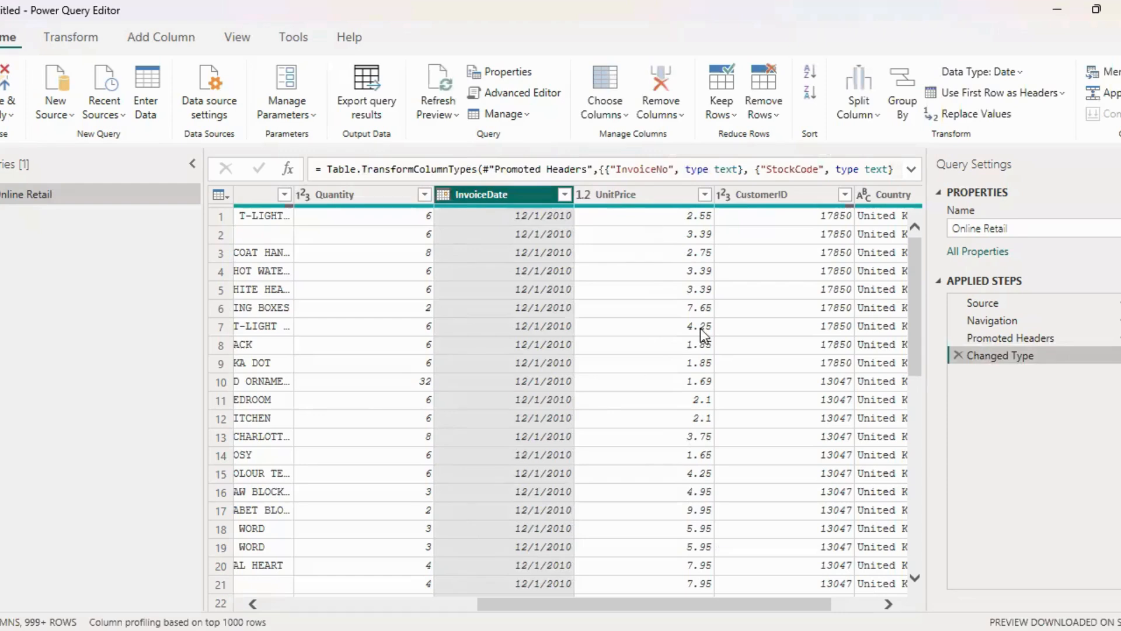
# Filter the UnitPrice column to keep only rows with a value greater than 0
pyautogui.moveTo(640, 604); pyautogui.dragTo(689, 604)
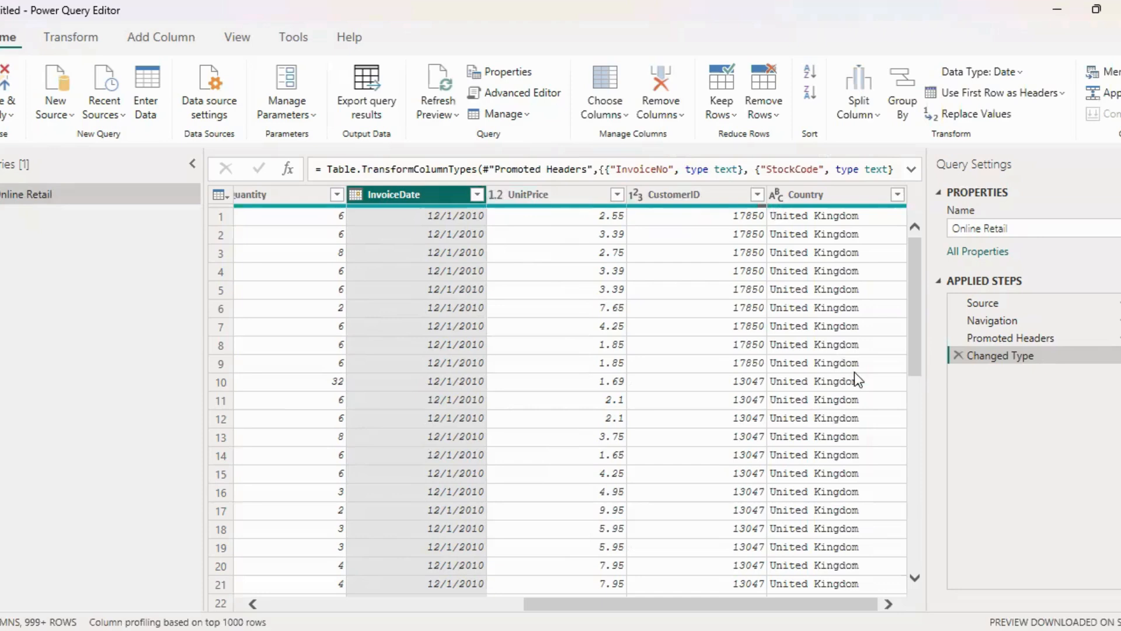
pyautogui.click(527, 195)
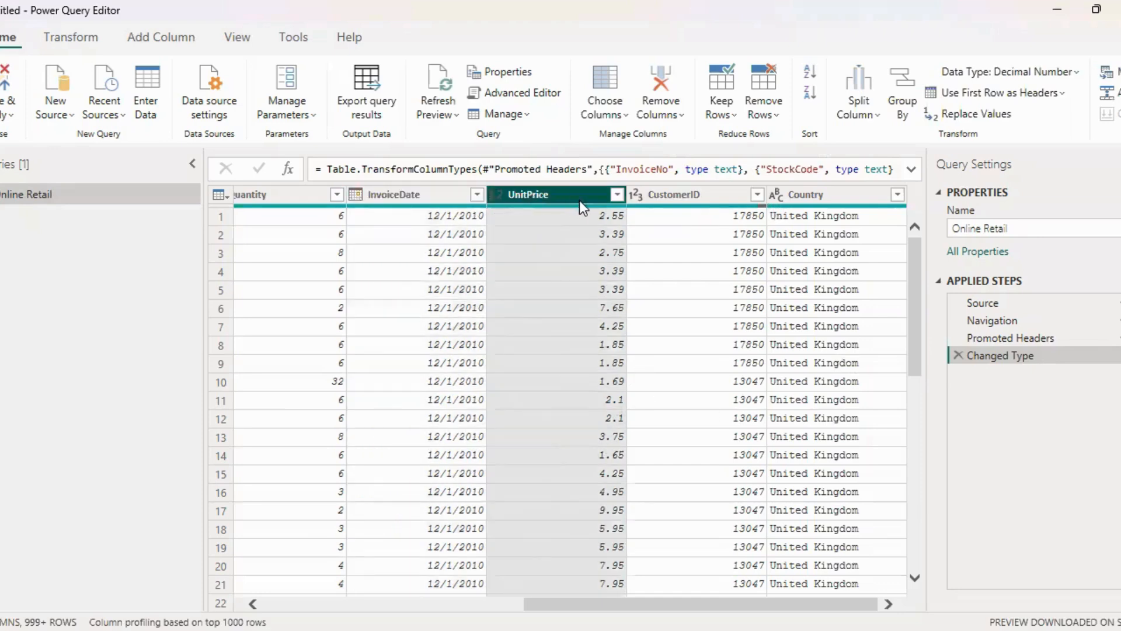
pyautogui.click(617, 195)
pyautogui.moveTo(504, 322)
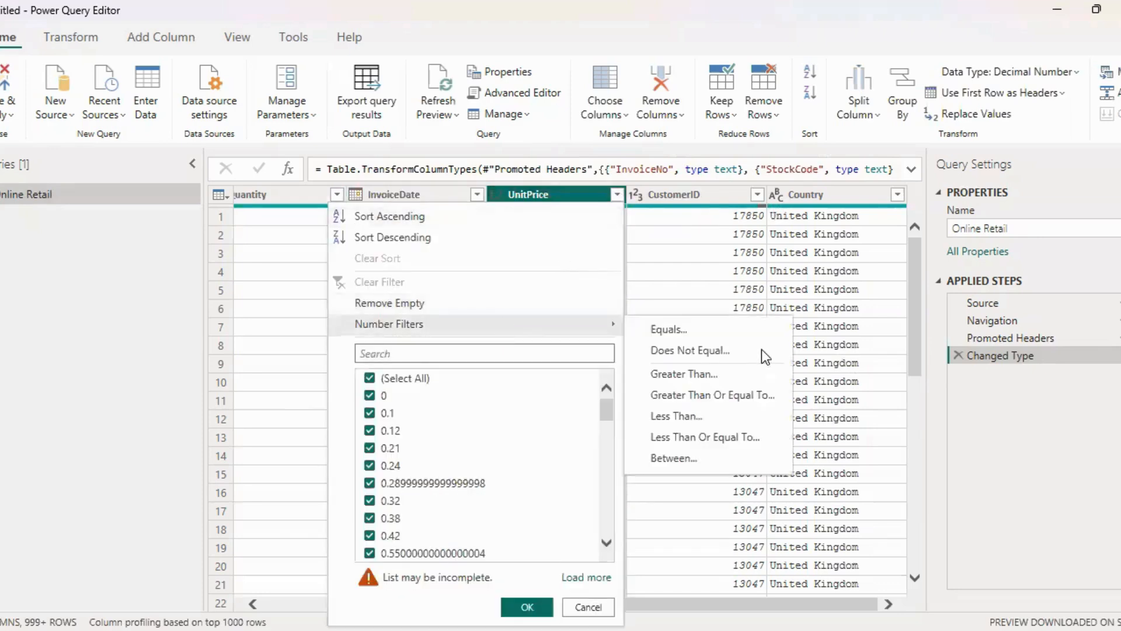
pyautogui.click(682, 377)
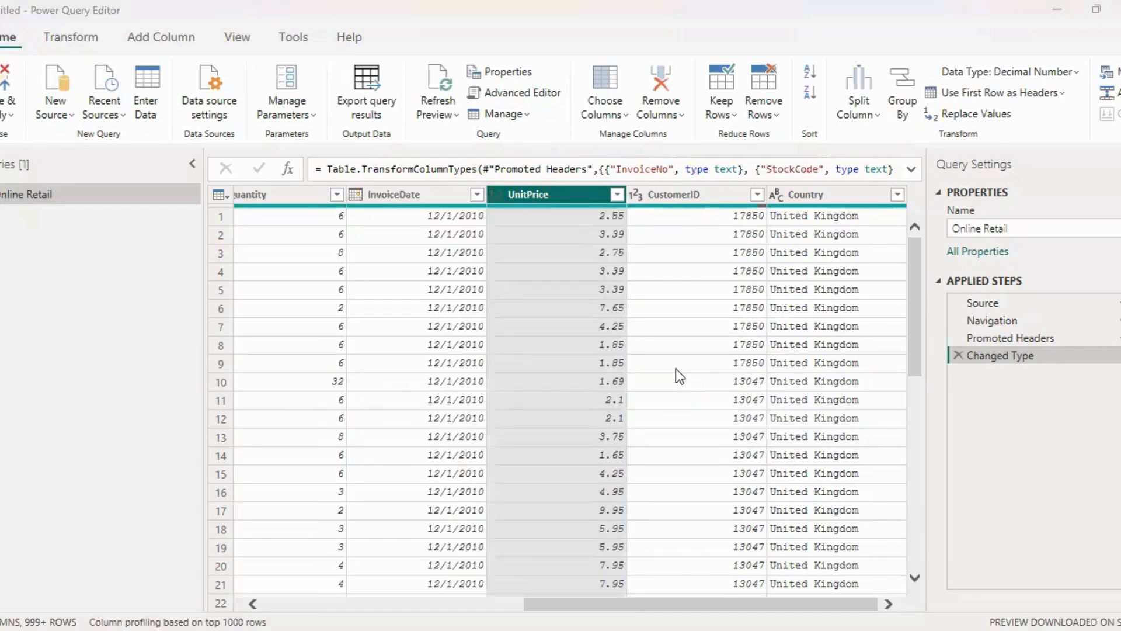
pyautogui.write('0')
pyautogui.click(743, 417)
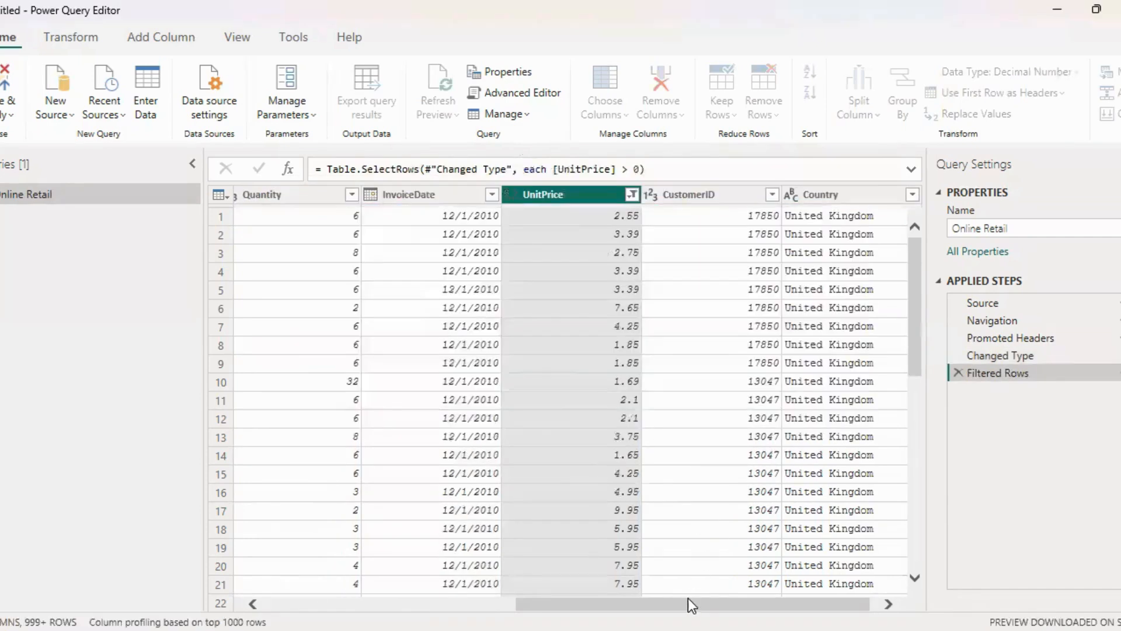
# Filter the Quantity column to keep only rows with a value greater than 0
pyautogui.moveTo(647, 602); pyautogui.dragTo(587, 601)
pyautogui.click(452, 195)
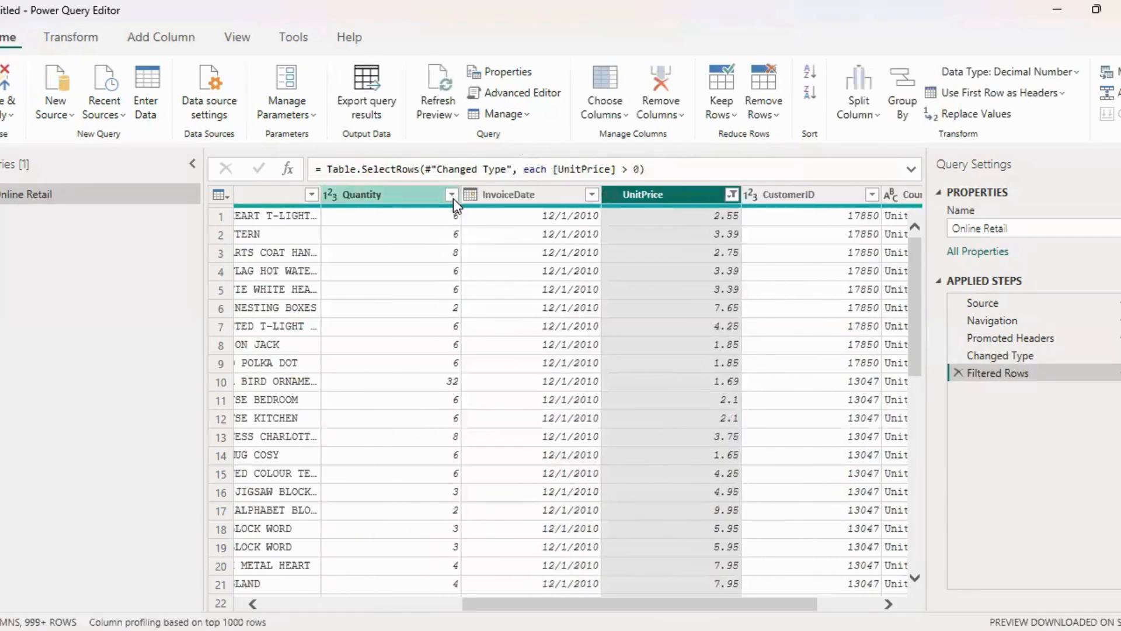
pyautogui.moveTo(414, 325)
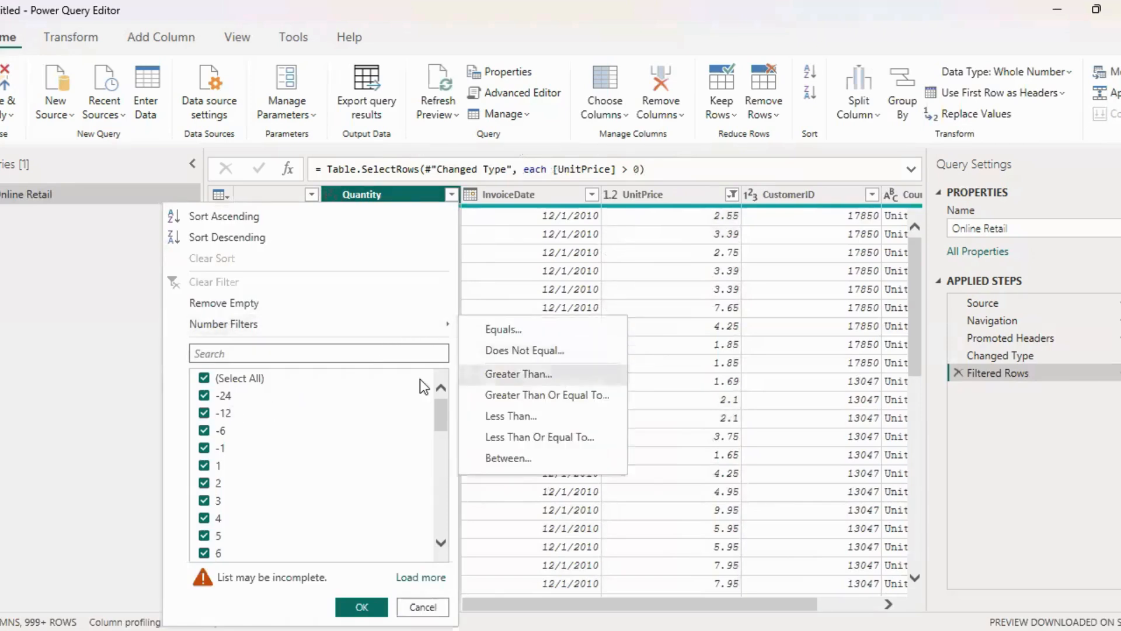
pyautogui.click(519, 374)
pyautogui.write('0')
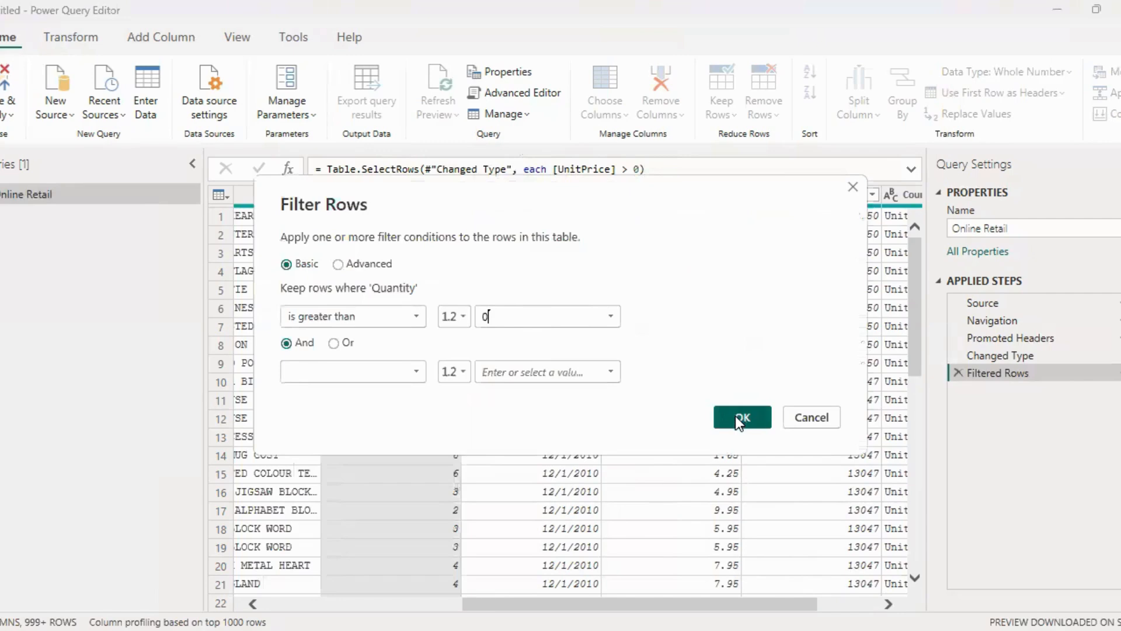
pyautogui.click(734, 415)
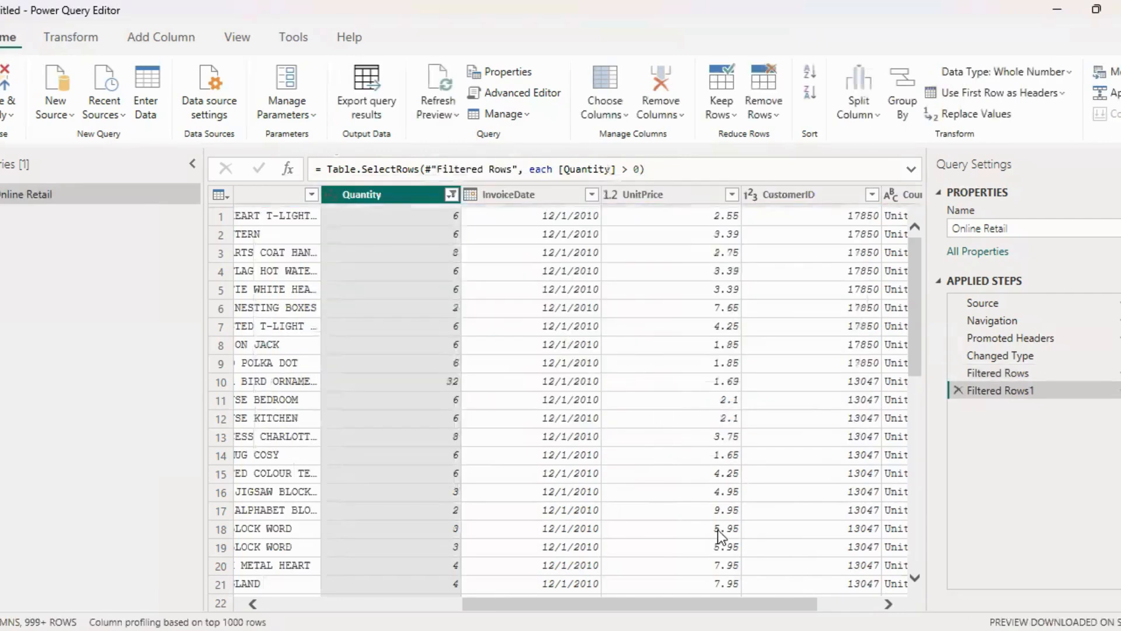
# Review the filtered rows of the Online Retail query, and close the query editor with its changes applied
pyautogui.moveTo(703, 604); pyautogui.dragTo(713, 508)
pyautogui.scroll(-20, 726, 443)
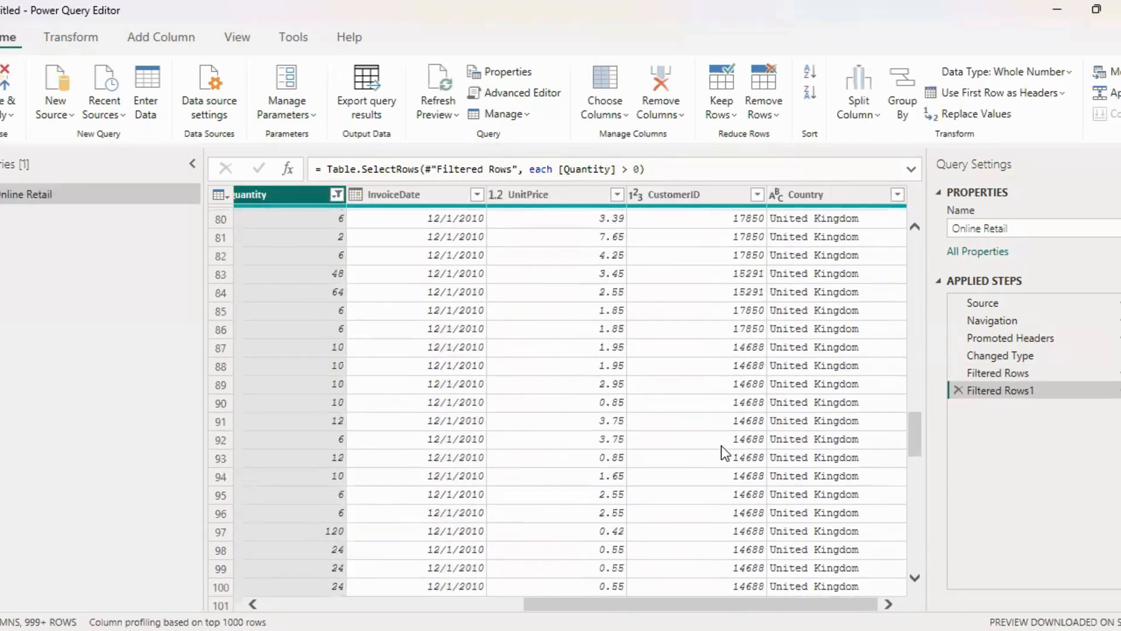
pyautogui.scroll(-20, 721, 446)
pyautogui.scroll(-18, 724, 454)
pyautogui.moveTo(914, 536); pyautogui.dragTo(909, 229)
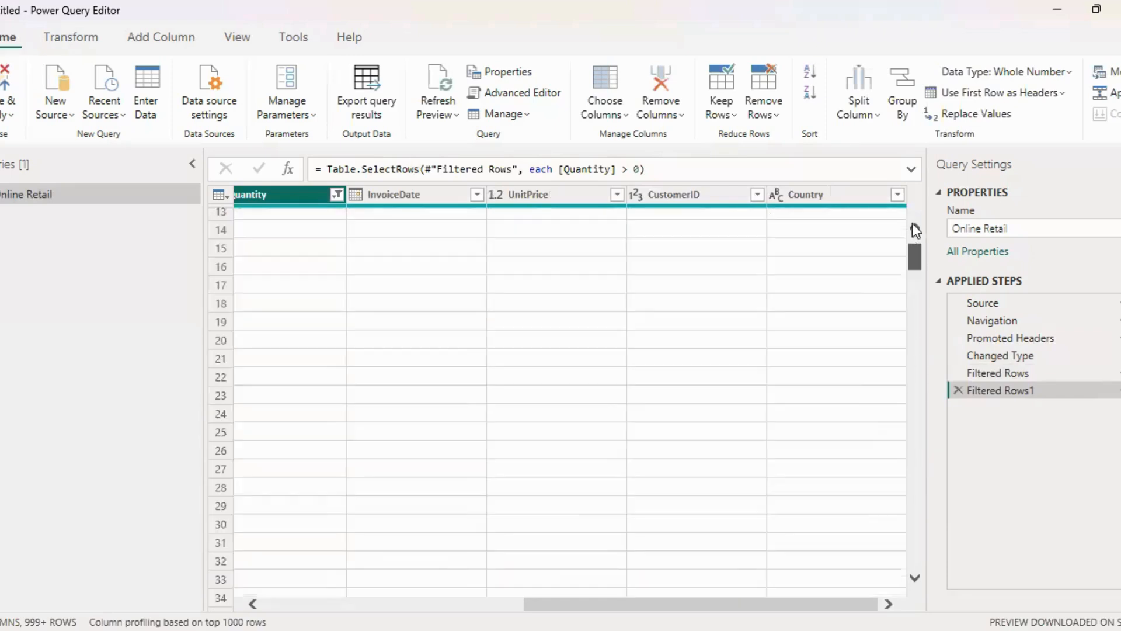
pyautogui.click(11, 117)
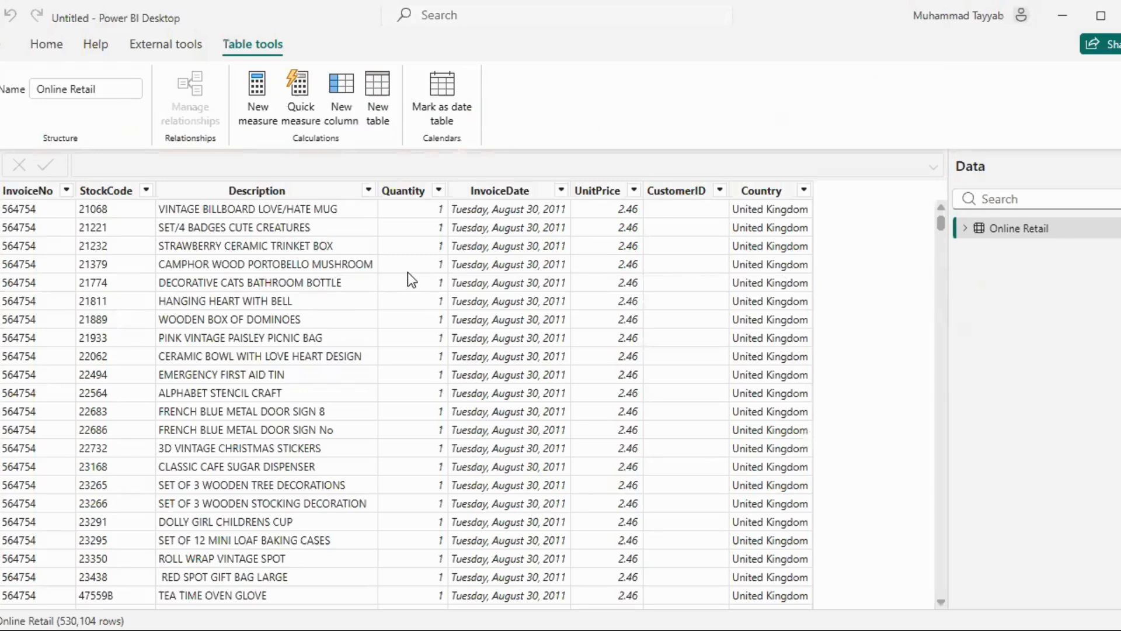
# Format the UnitPrice column as Currency in dollars with 2 decimal places
pyautogui.click(616, 200)
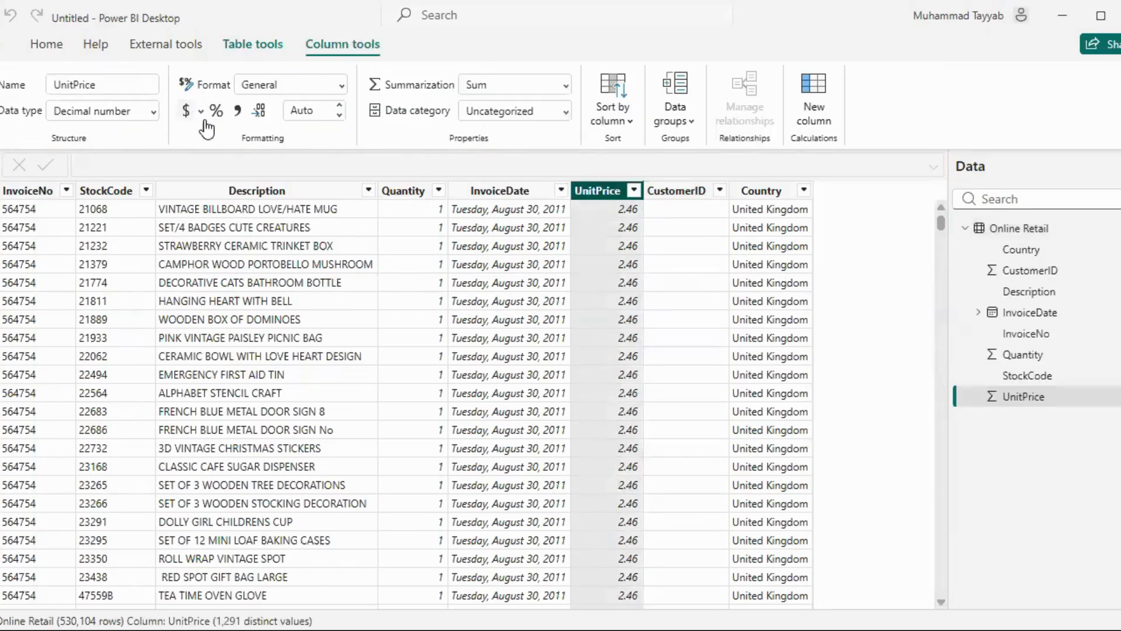
pyautogui.click(301, 114)
pyautogui.click(313, 115)
pyautogui.write('2')
pyautogui.press('Return')
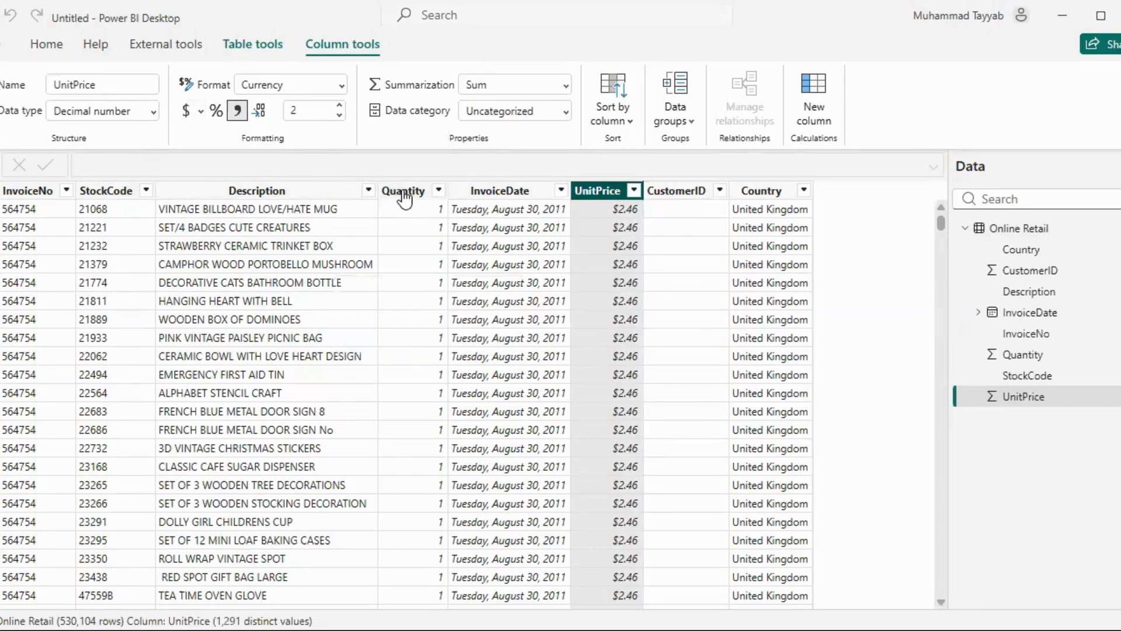
# Start a calculated column named Revenue in the Online Retail table
pyautogui.click(401, 190)
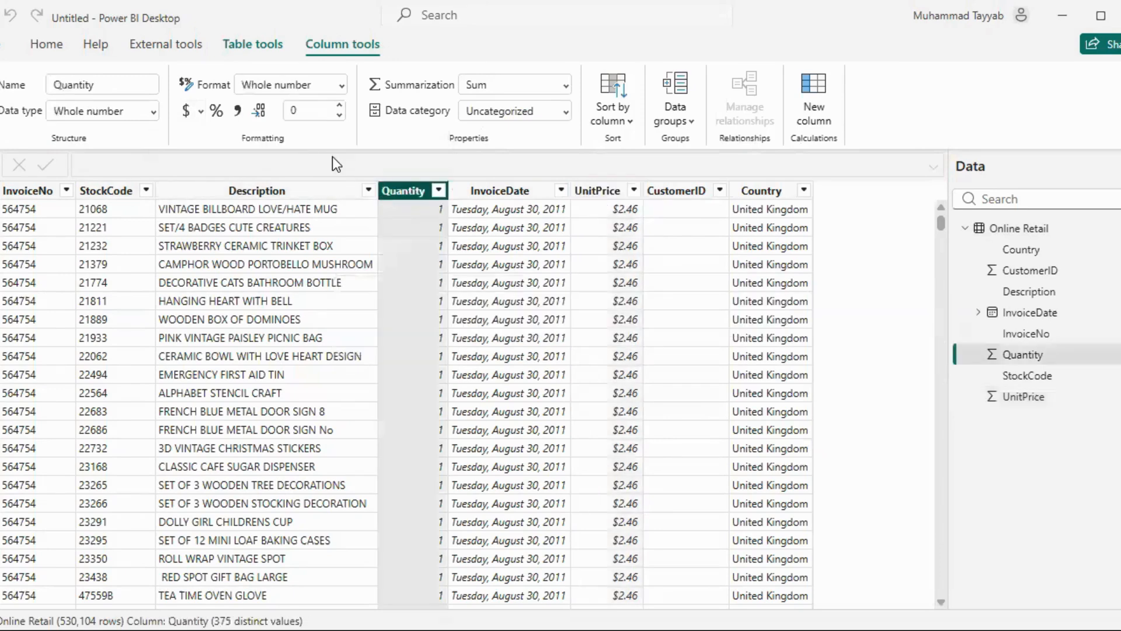
pyautogui.click(692, 191)
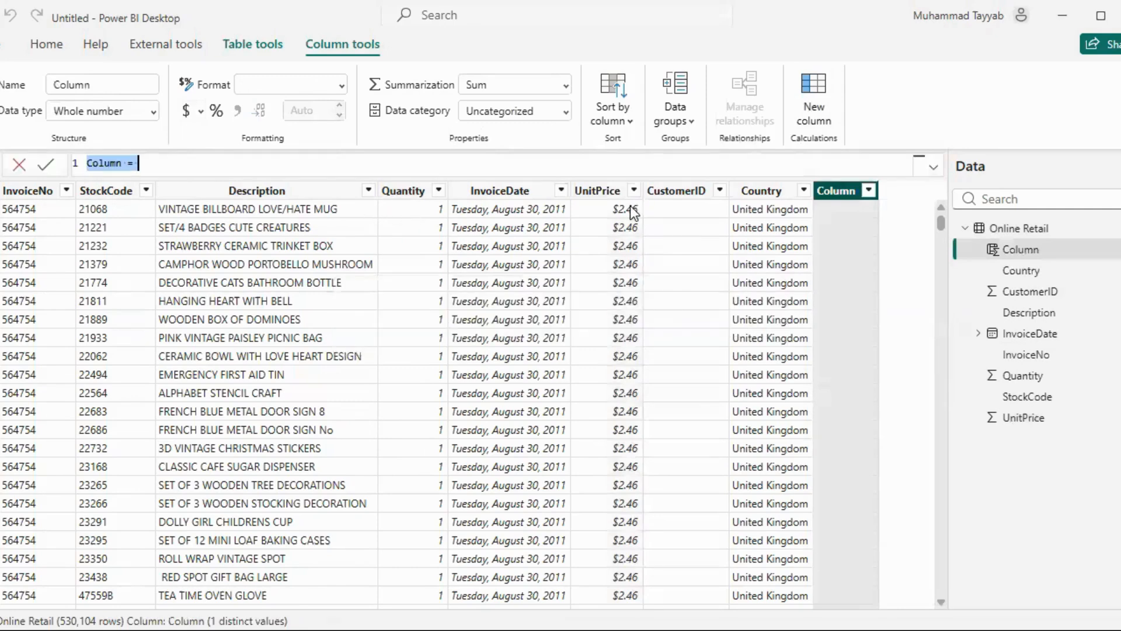
pyautogui.write('Reven')
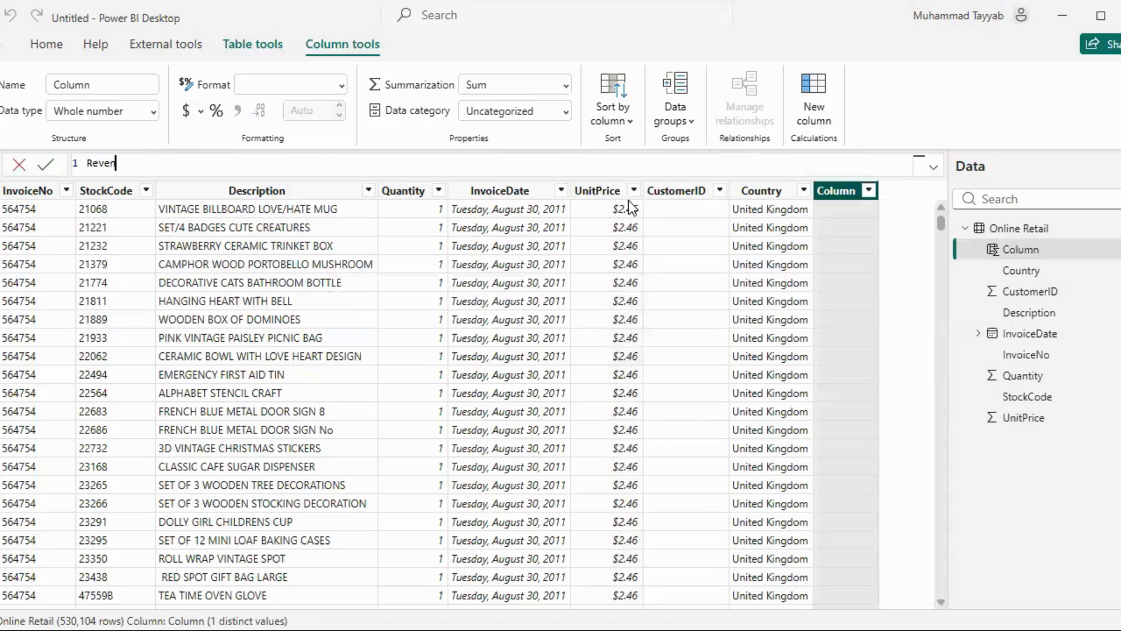
pyautogui.write('ue = qu')
pyautogui.press('Tab')
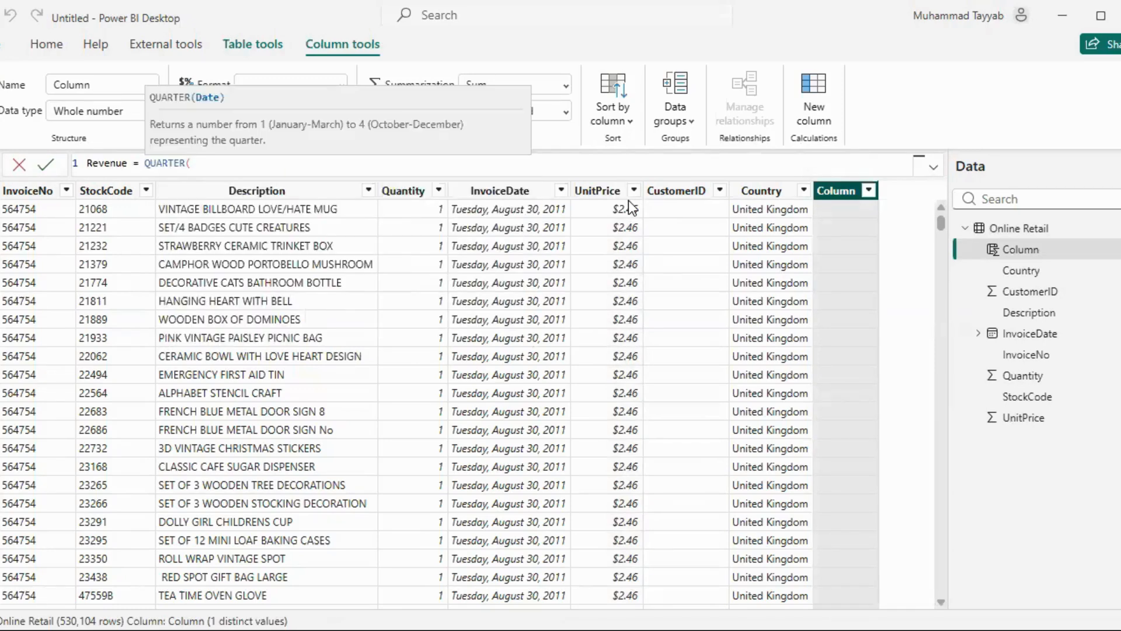
pyautogui.press('BackSpace')
pyautogui.press('BackSpace')
pyautogui.press('BackSpace')
pyautogui.press('BackSpace')
pyautogui.press('BackSpace')
pyautogui.press('BackSpace')
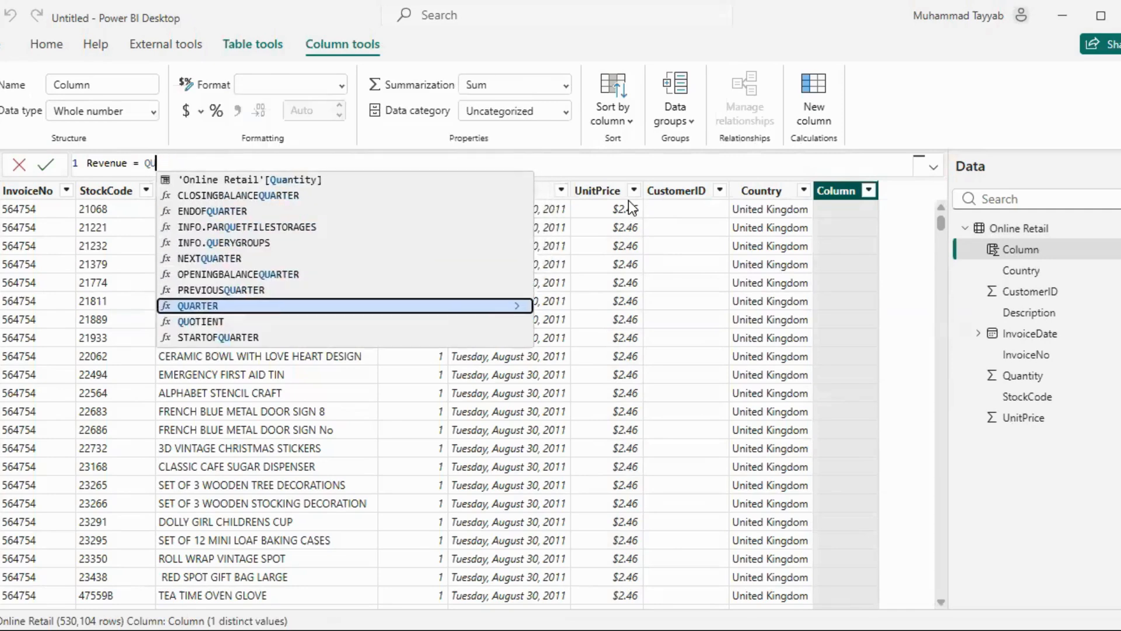
# Complete the Revenue column's formula as 'Online Retail'[Quantity] * 'Online Retail'[UnitPrice]
pyautogui.write('an')
pyautogui.press('Tab')
pyautogui.write('* uni')
pyautogui.press('Tab')
pyautogui.press('Return')
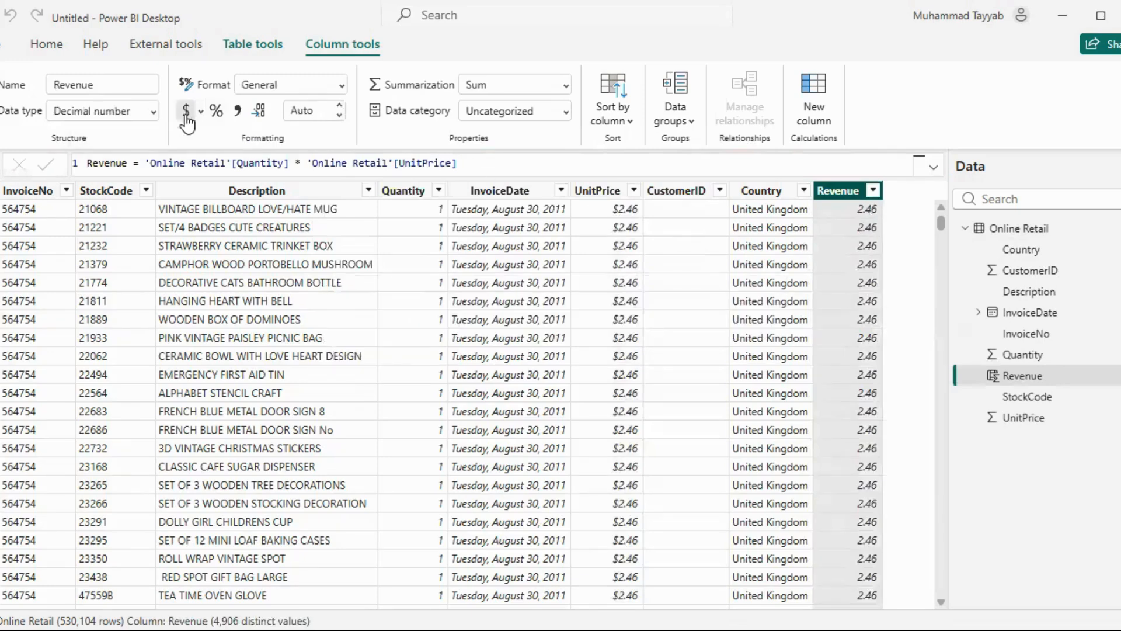
# Format the Revenue column as Currency in dollars with 2 decimal places
pyautogui.click(316, 114)
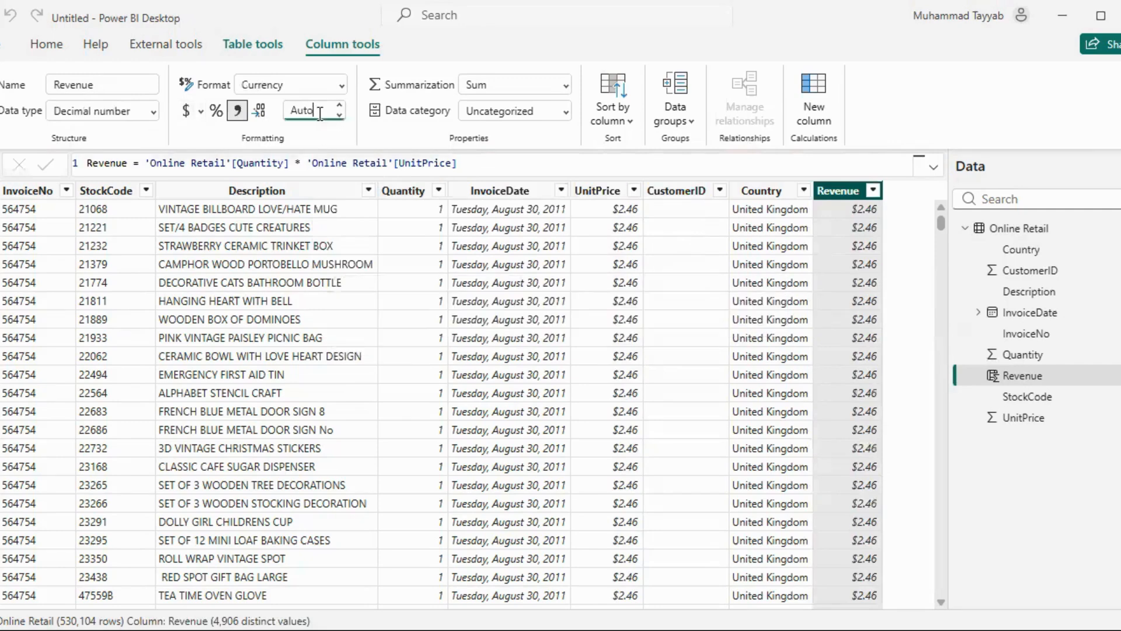
pyautogui.write('2')
pyautogui.press('Return')
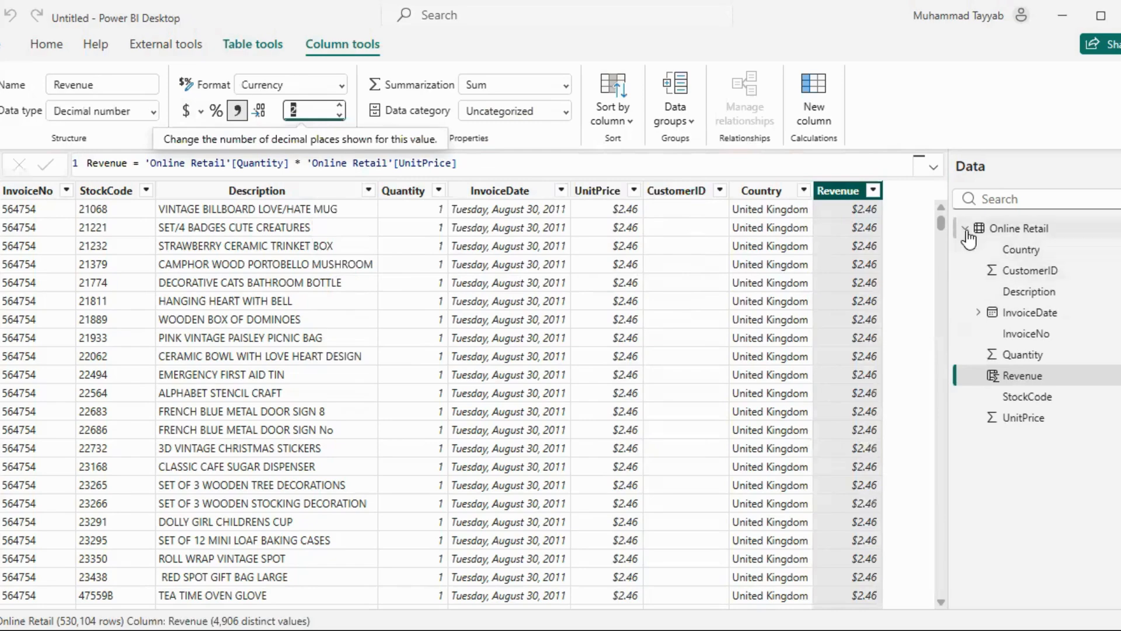
# Collapse the Online Retail field list, and create and load an empty table named _Measures
pyautogui.moveTo(970, 236)
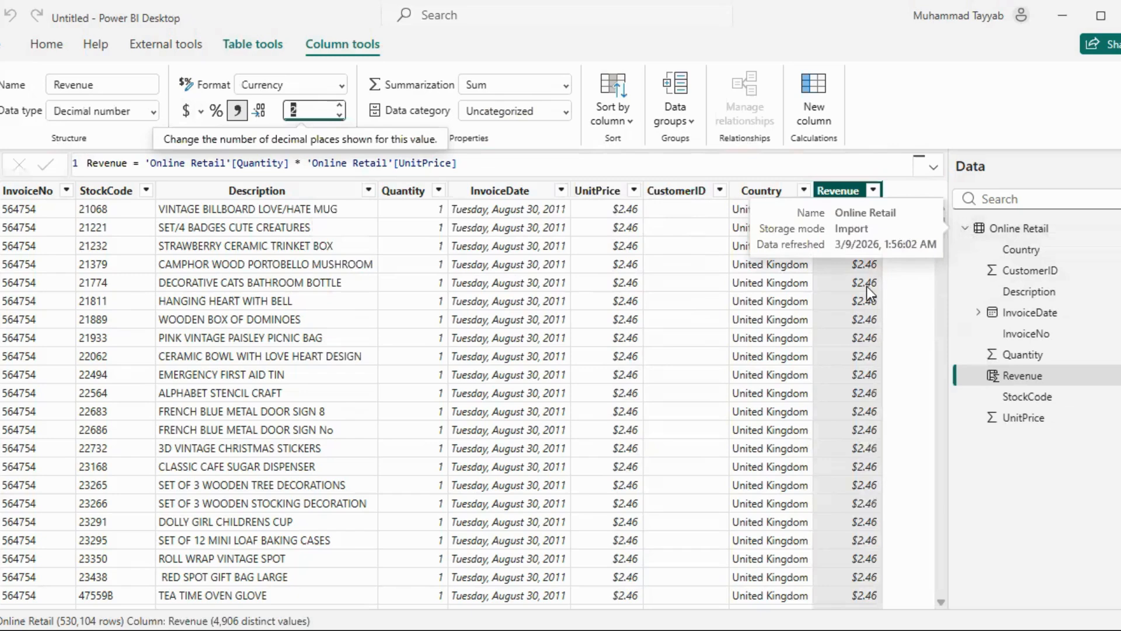
pyautogui.click(965, 230)
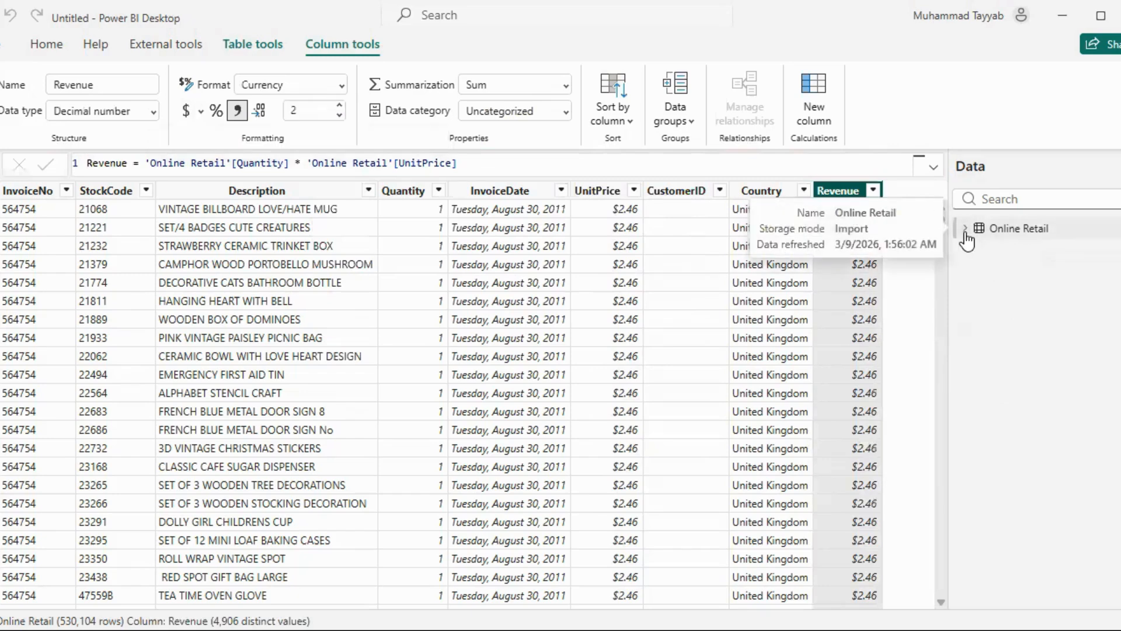
pyautogui.click(47, 47)
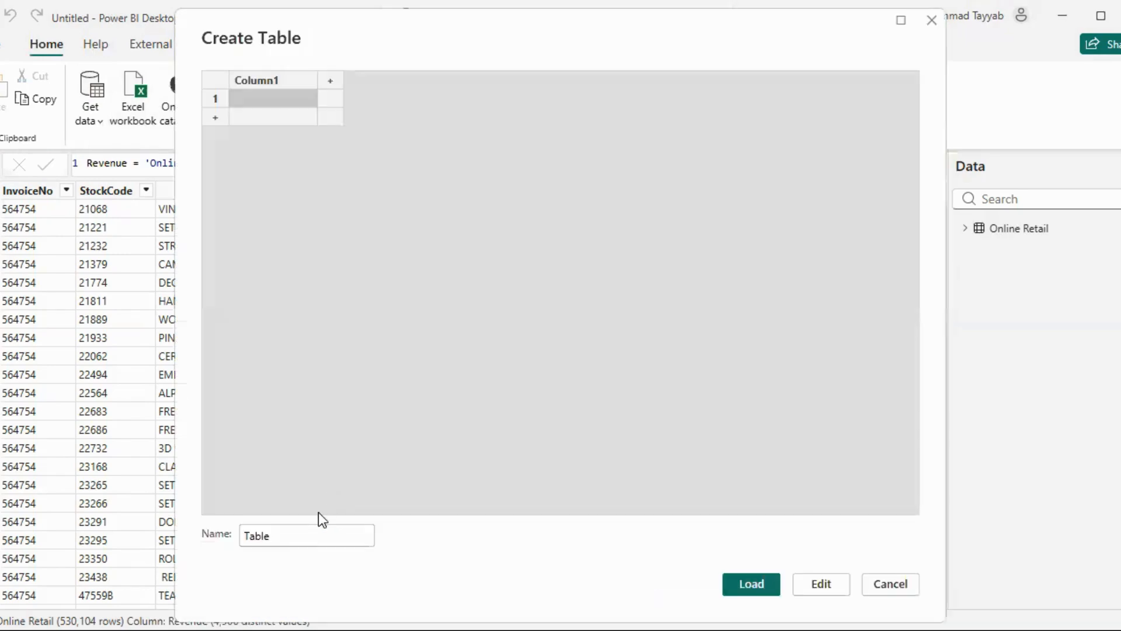
pyautogui.moveTo(289, 536); pyautogui.dragTo(211, 541)
pyautogui.write('_Mea')
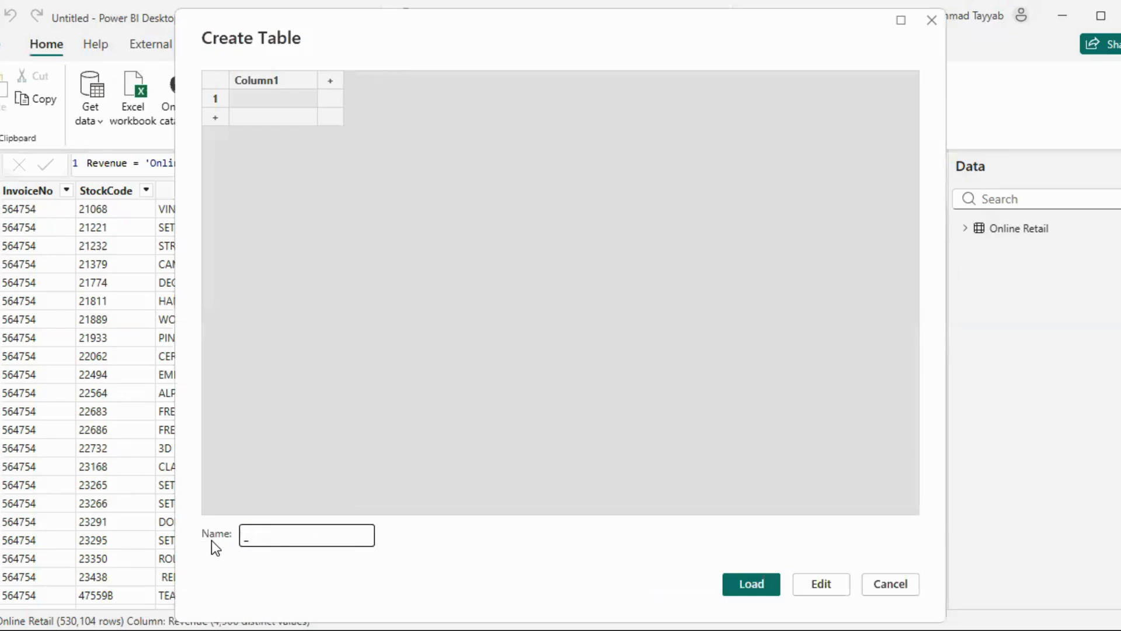
pyautogui.write('sures')
pyautogui.click(737, 583)
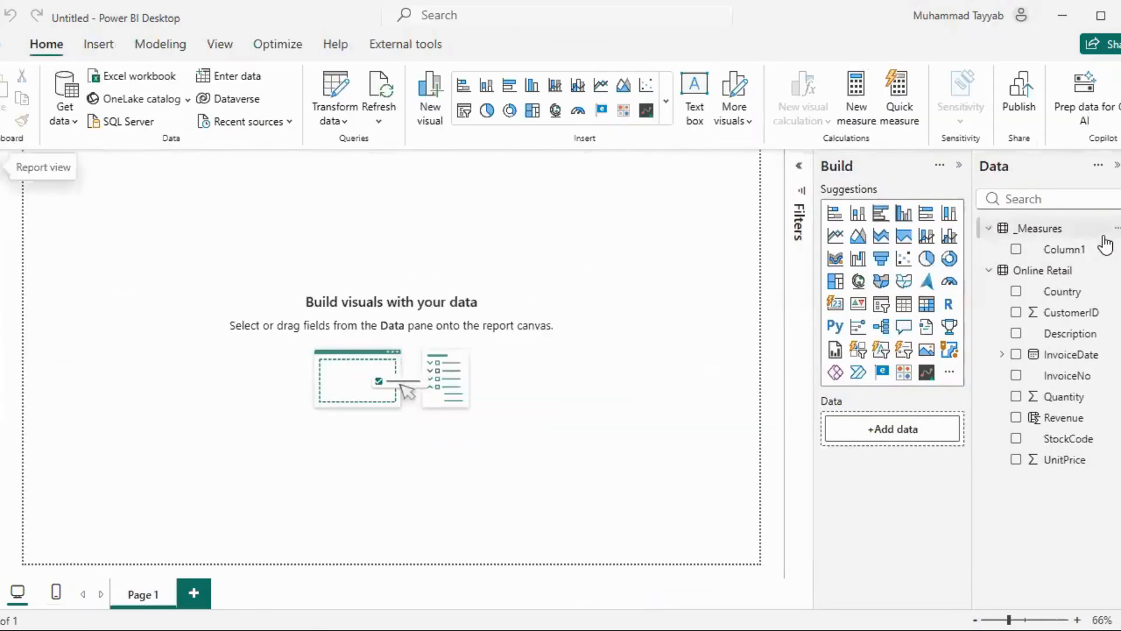
# Add the measure Total Revenue = SUM('Online Retail'[Revenue]) to the _Measures table
pyautogui.click(1115, 228)
pyautogui.press('Escape')
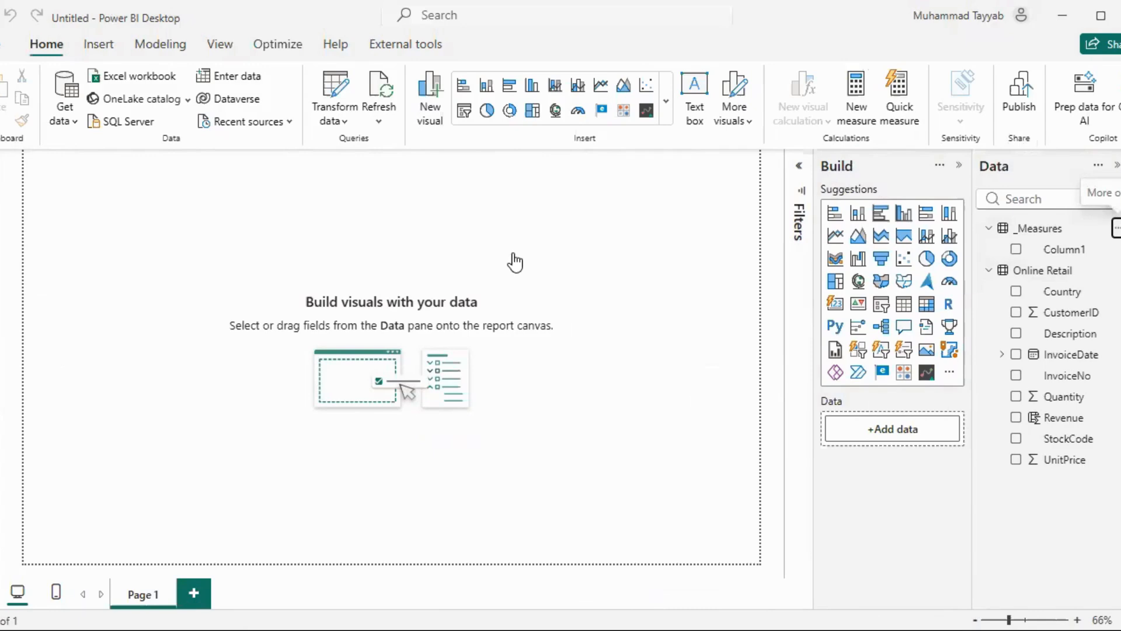
pyautogui.write('Total Revenue = SUM(')
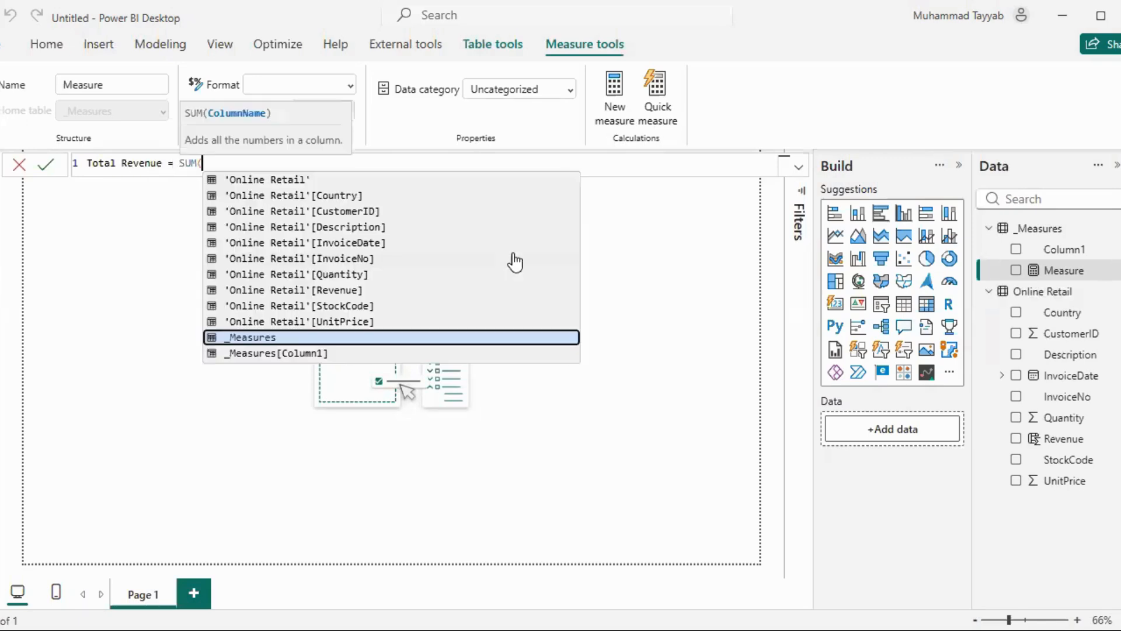
pyautogui.press('Up')
pyautogui.press('Up')
pyautogui.press('Up')
pyautogui.press('Tab')
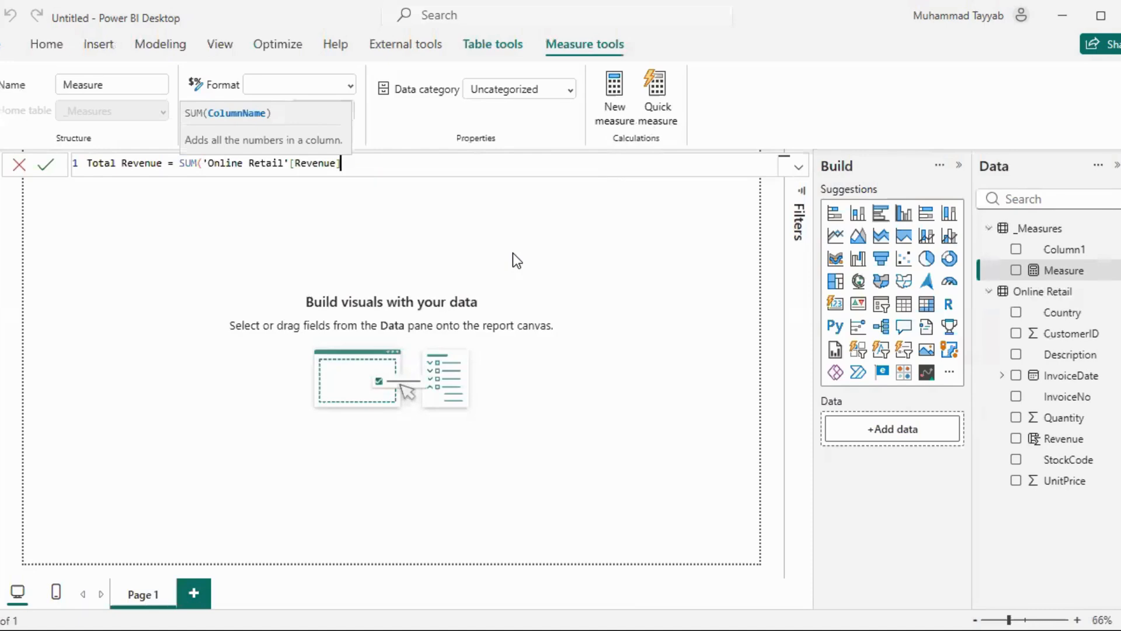
pyautogui.write(')')
pyautogui.press('Return')
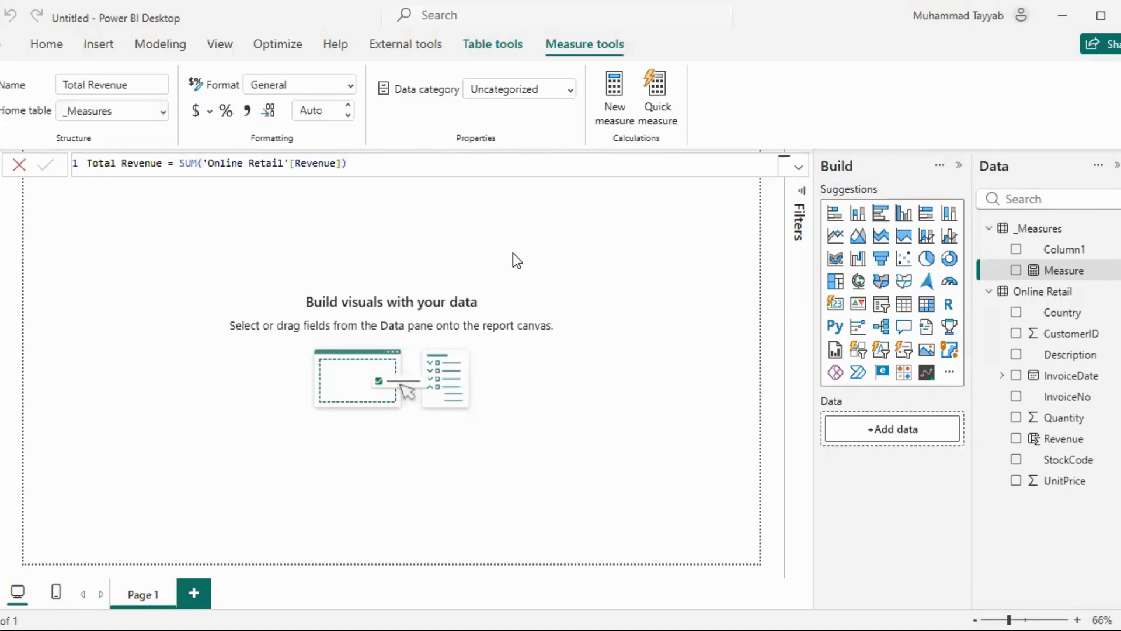
# Format the Total Revenue measure as dollar Currency with 2 decimal places, and delete Column1 from the _Measures table
pyautogui.click(195, 112)
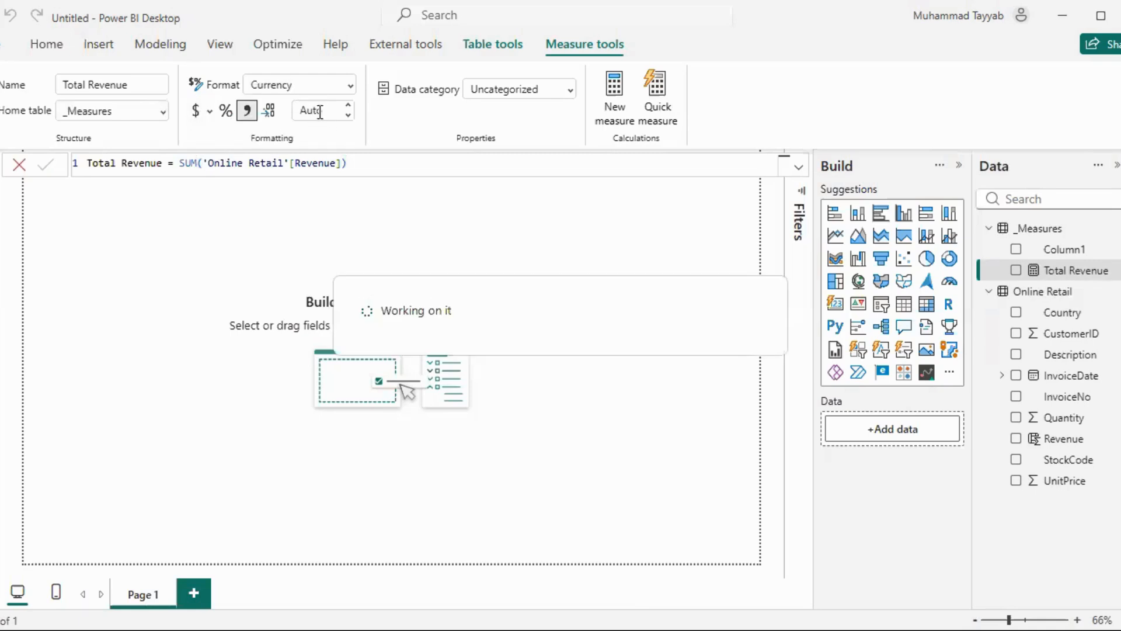
pyautogui.press('Return')
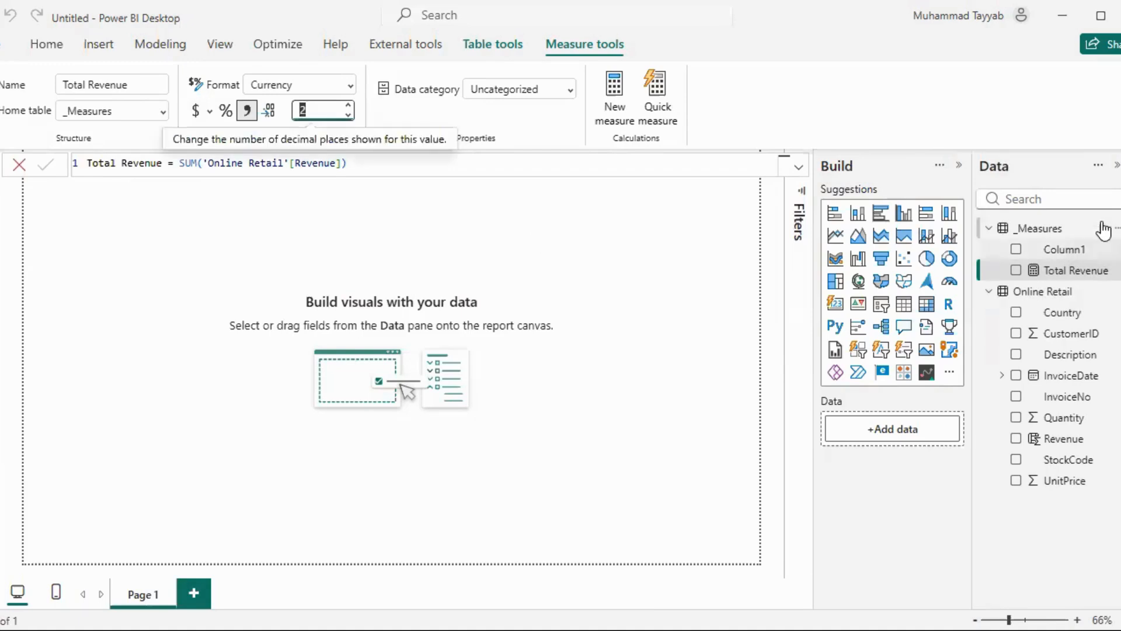
pyautogui.rightClick(1113, 251)
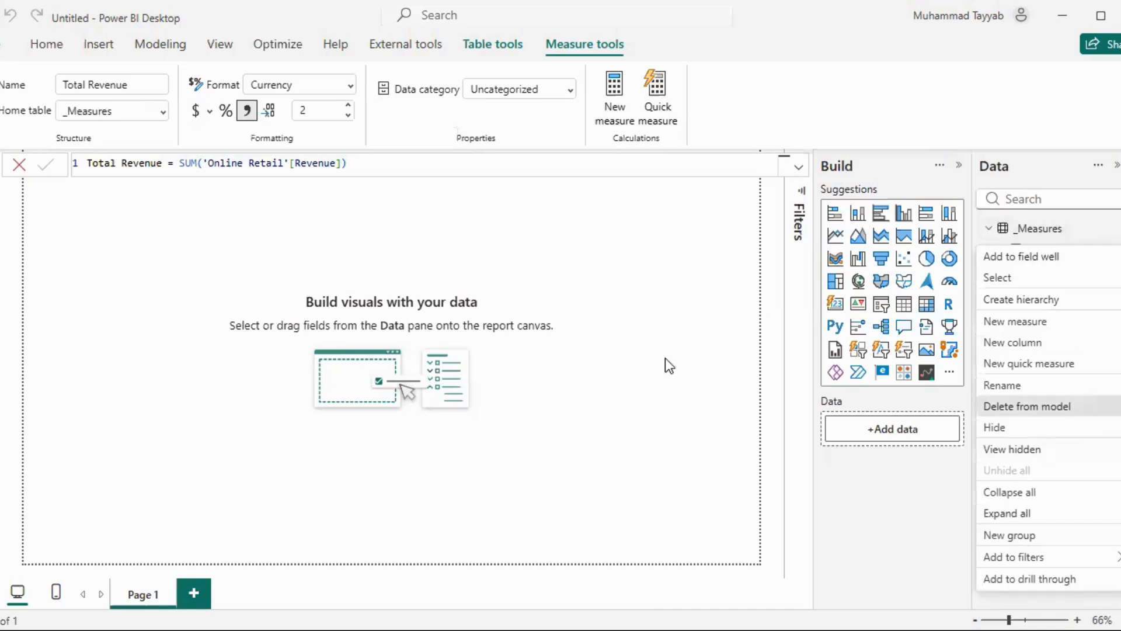
pyautogui.click(1078, 243)
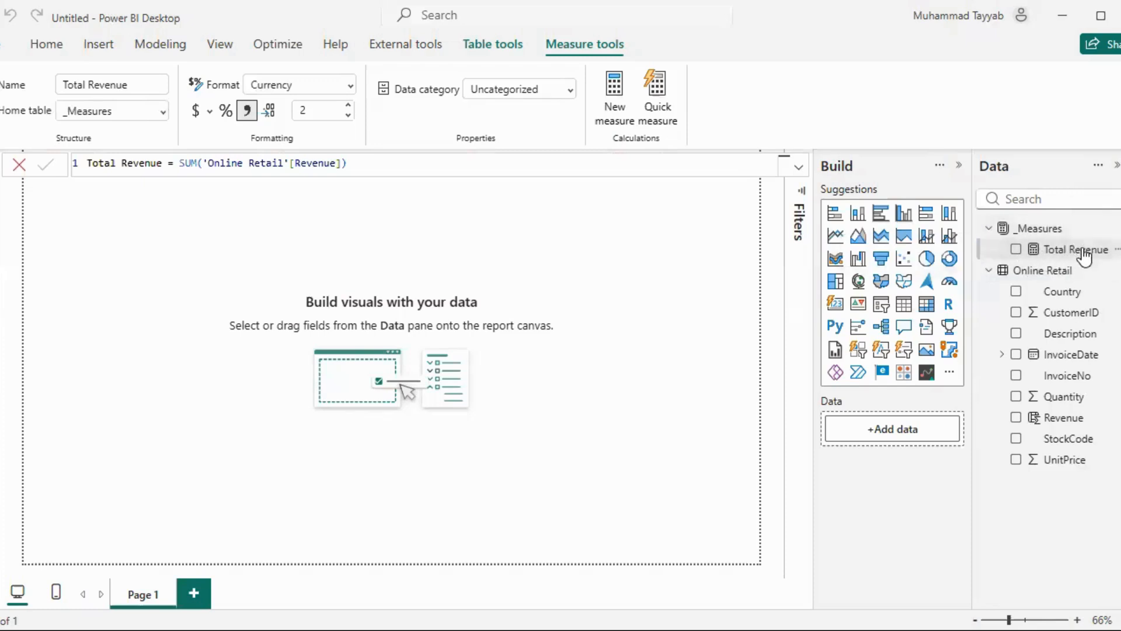
# Add the measure Total Customers = DISTINCTCOUNT('Online Retail'[CustomerID]) to the _Measures table
pyautogui.click(1113, 228)
pyautogui.click(1026, 263)
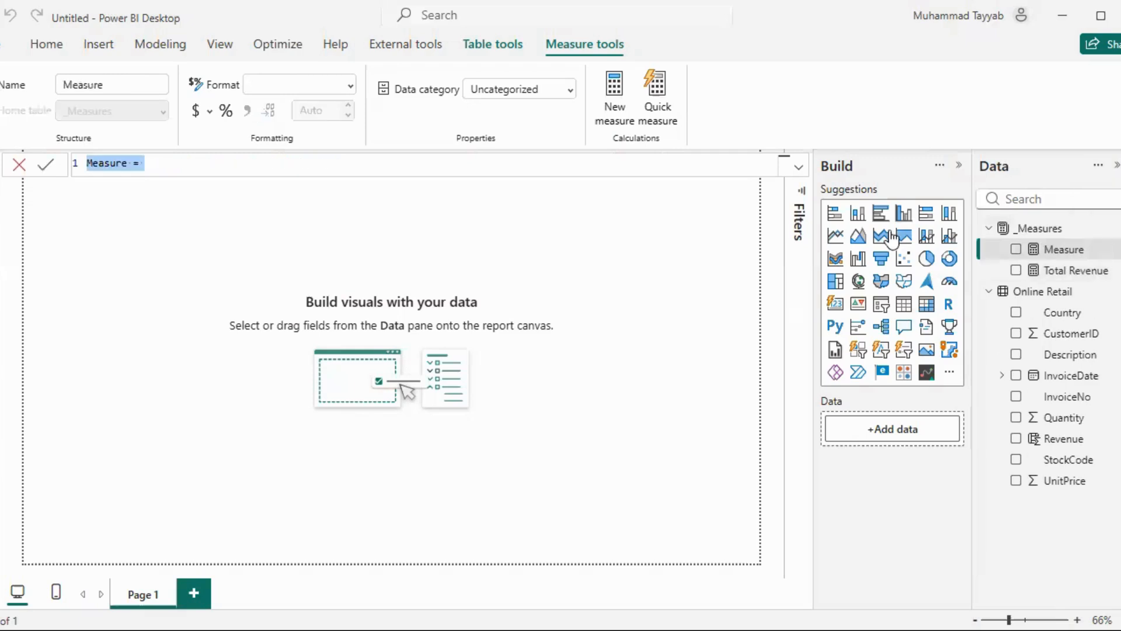
pyautogui.write('Total C')
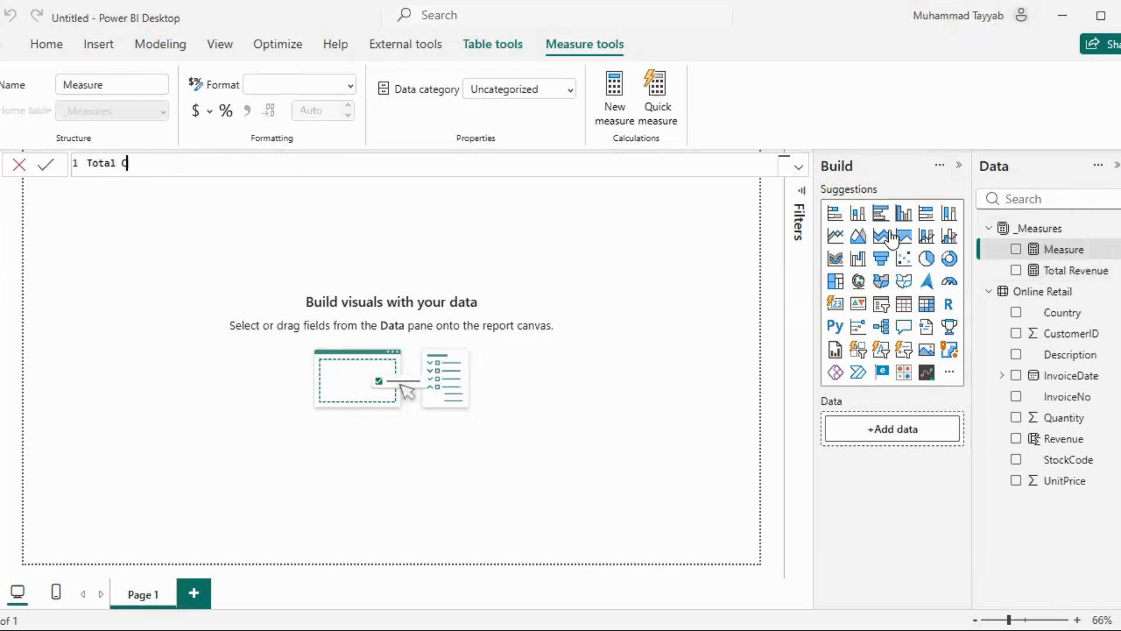
pyautogui.write('ustomers = DIST')
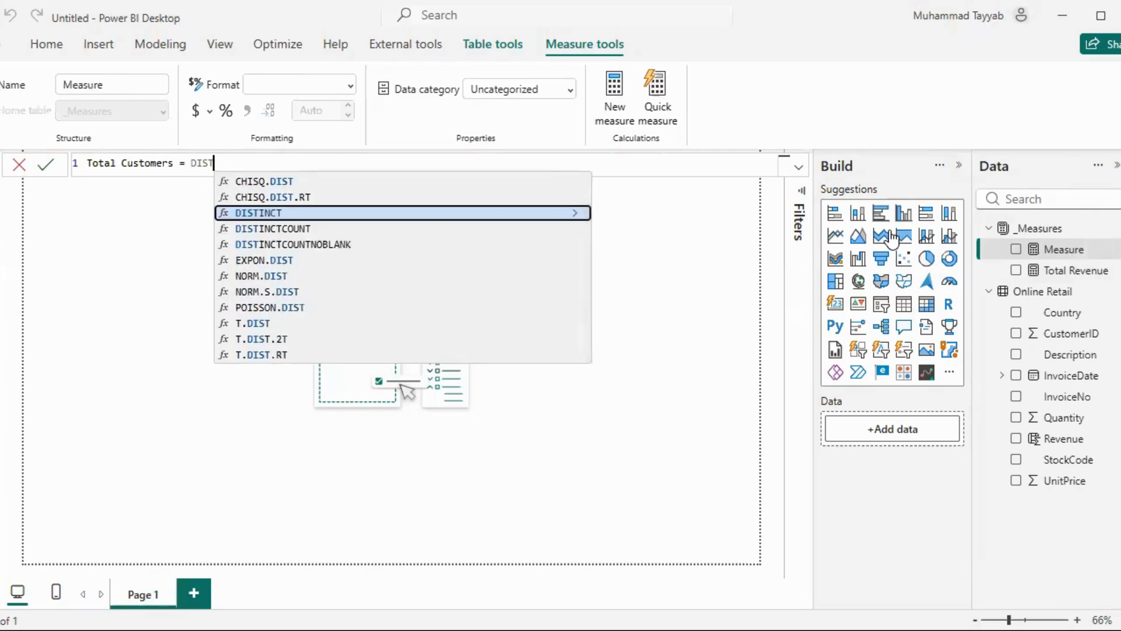
pyautogui.press('Down')
pyautogui.press('Tab')
pyautogui.write('Cus')
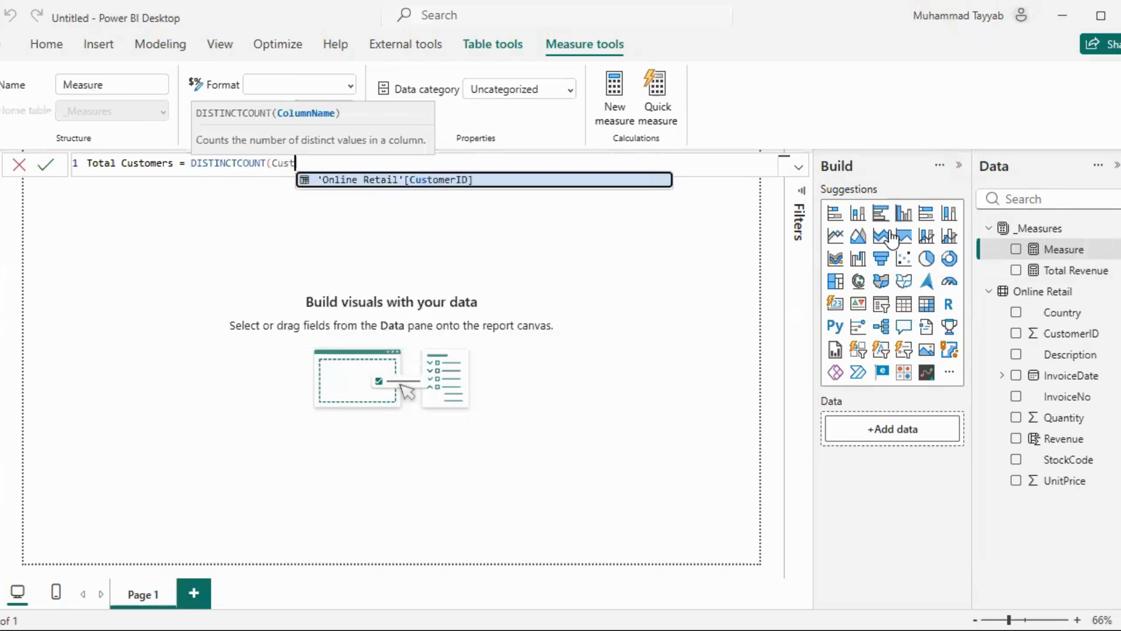
pyautogui.press('Tab')
pyautogui.write(')')
pyautogui.press('Return')
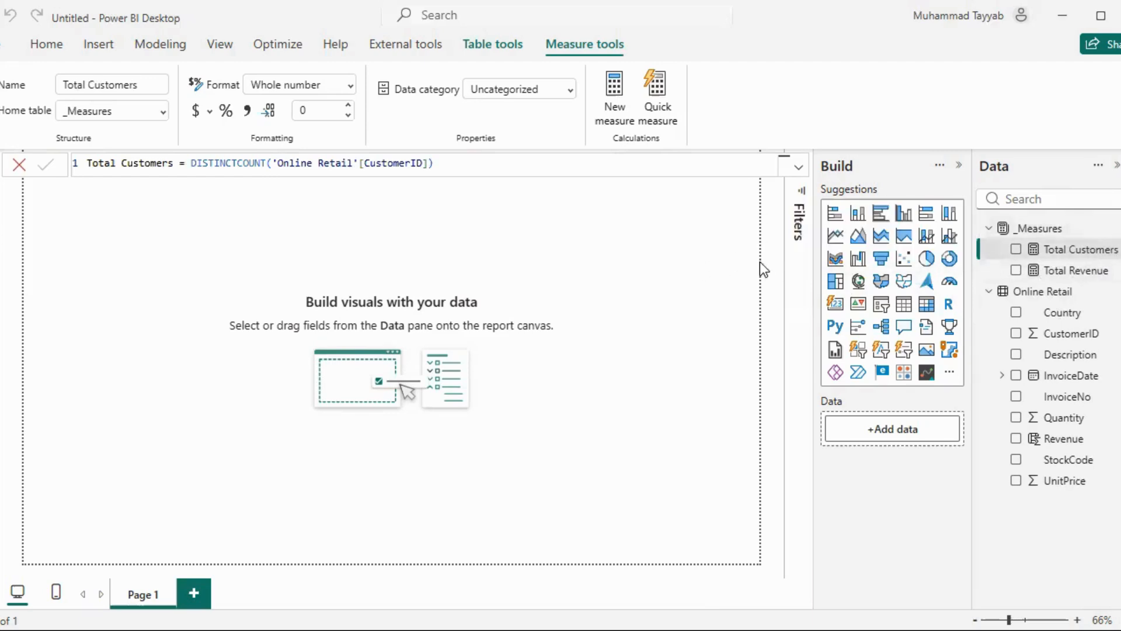
# Build a table visual on Page 1 with the InvoiceDate hierarchy, Total Revenue and Total Customers
pyautogui.moveTo(1032, 376); pyautogui.dragTo(549, 308)
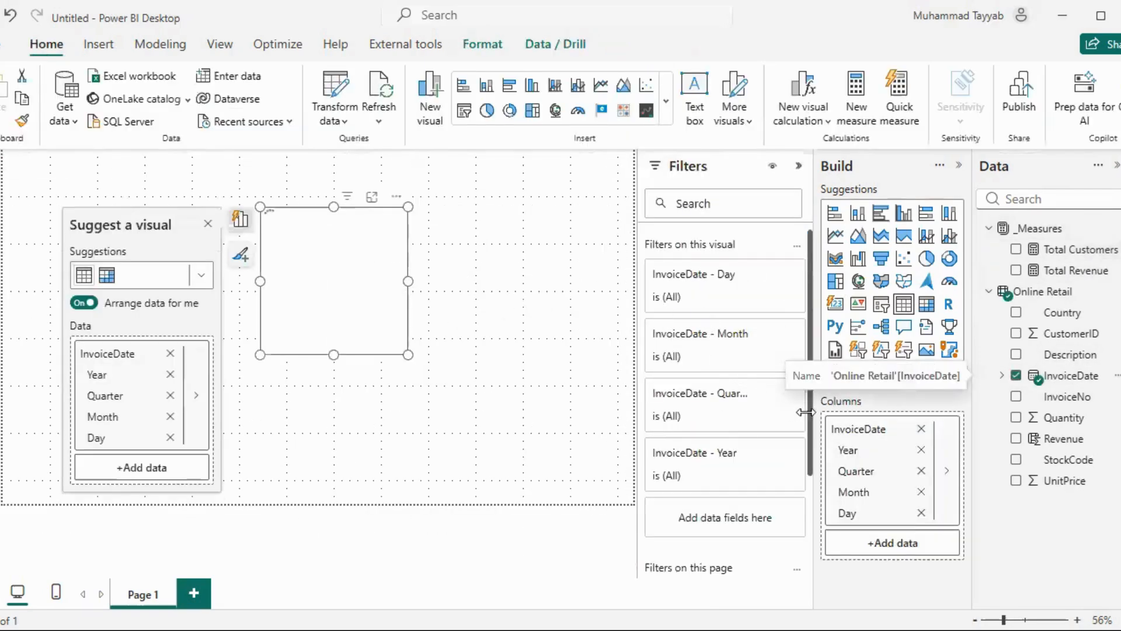
pyautogui.click(1016, 270)
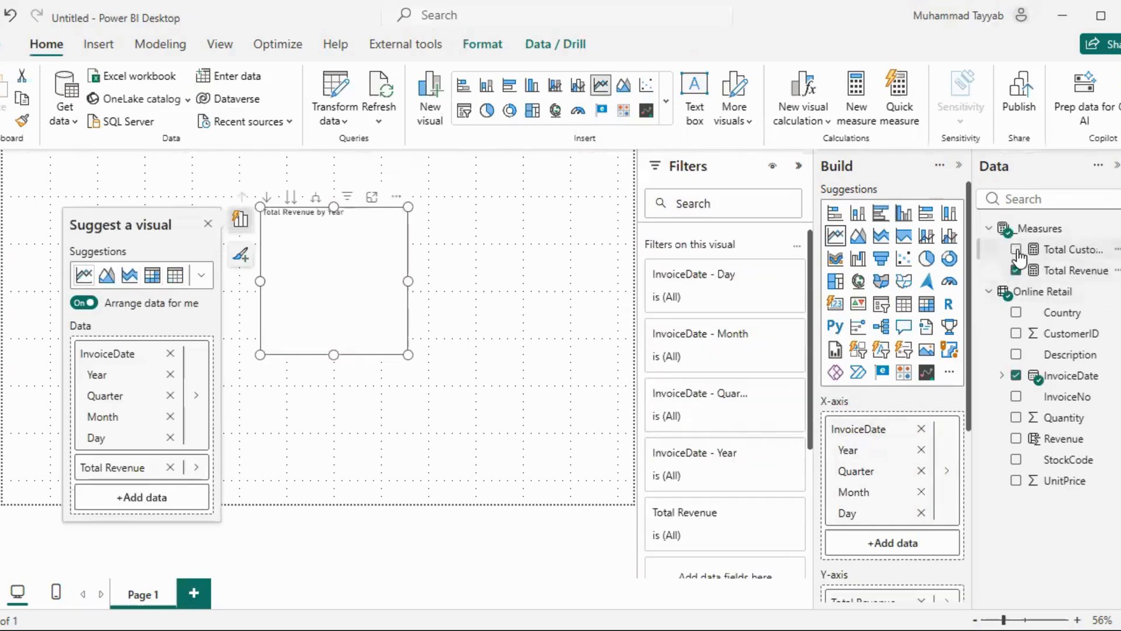
pyautogui.click(1017, 250)
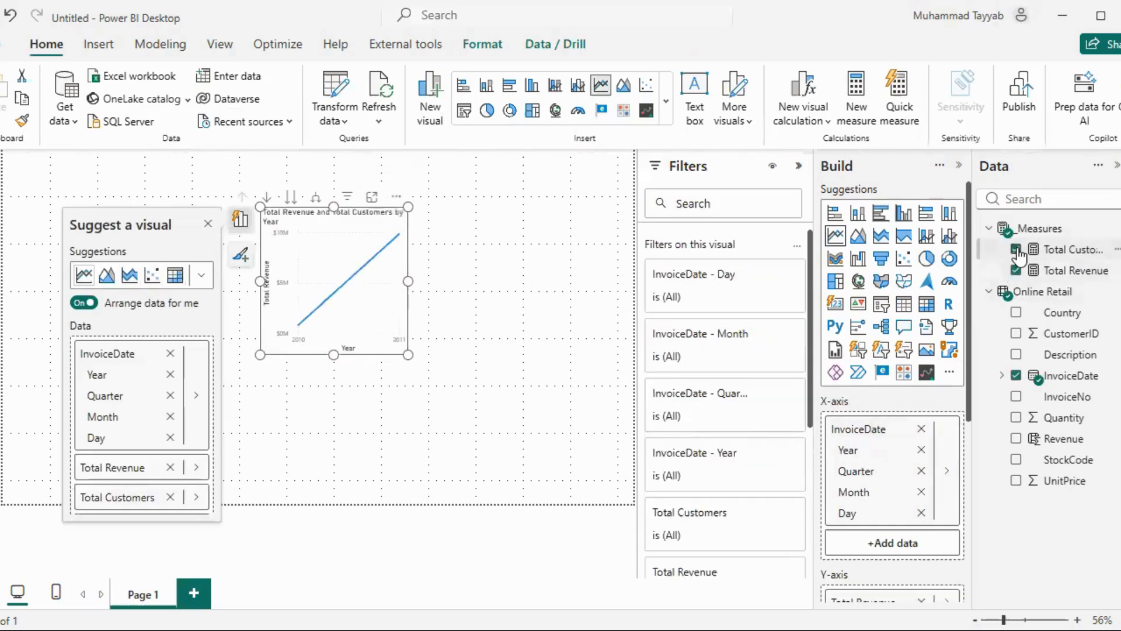
pyautogui.click(905, 309)
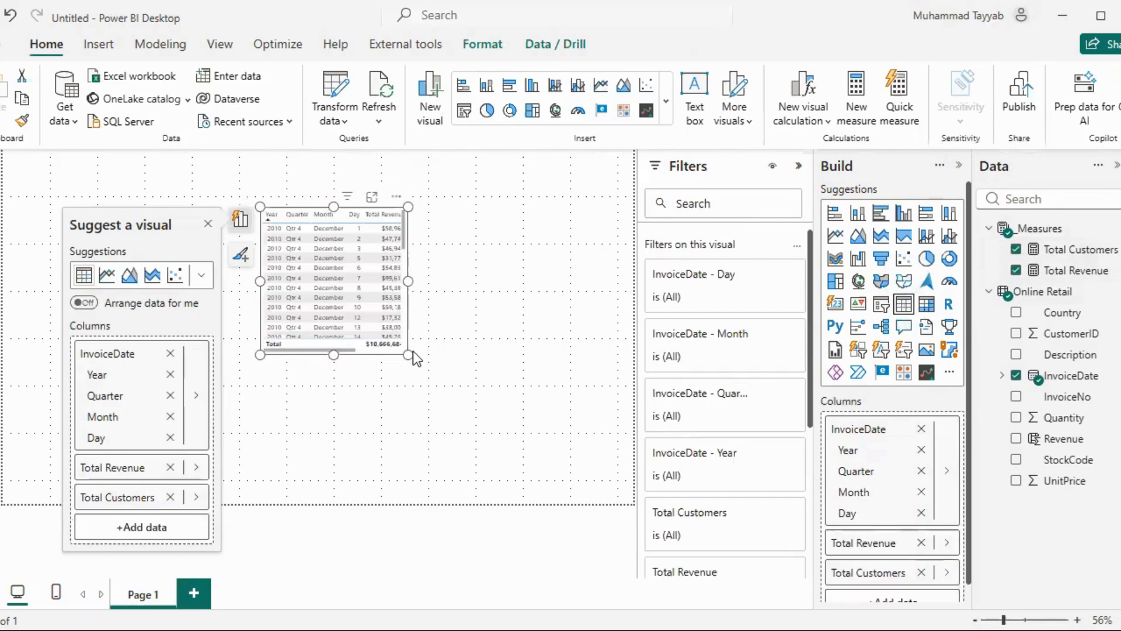
# Enlarge the table visual until all its columns fit, and collapse the Filters pane
pyautogui.moveTo(402, 349); pyautogui.dragTo(538, 419)
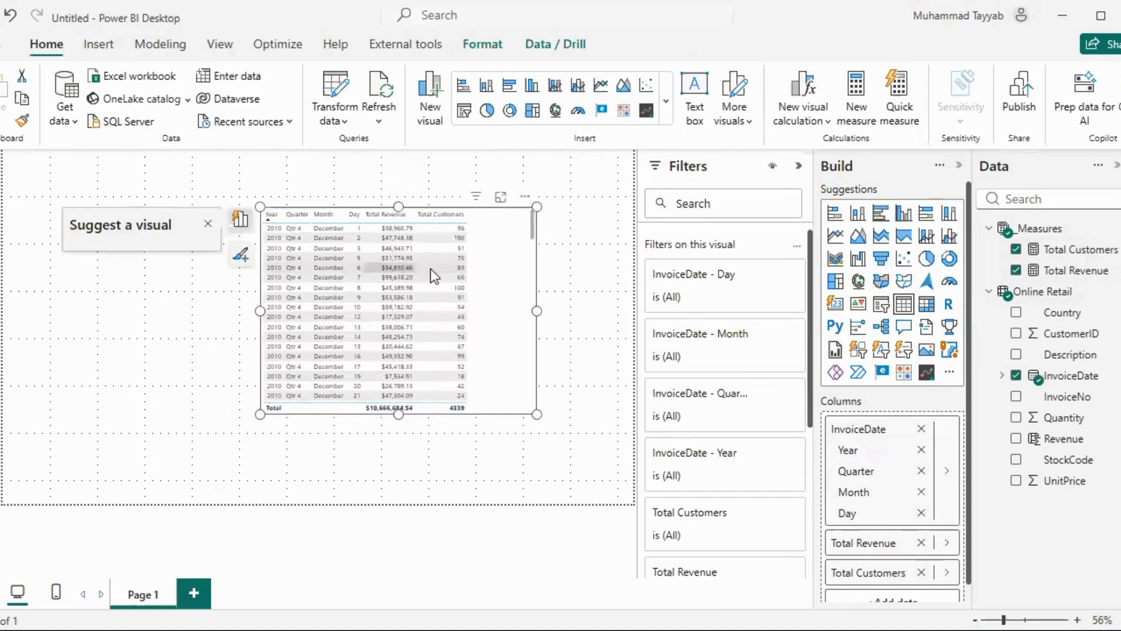
pyautogui.click(798, 168)
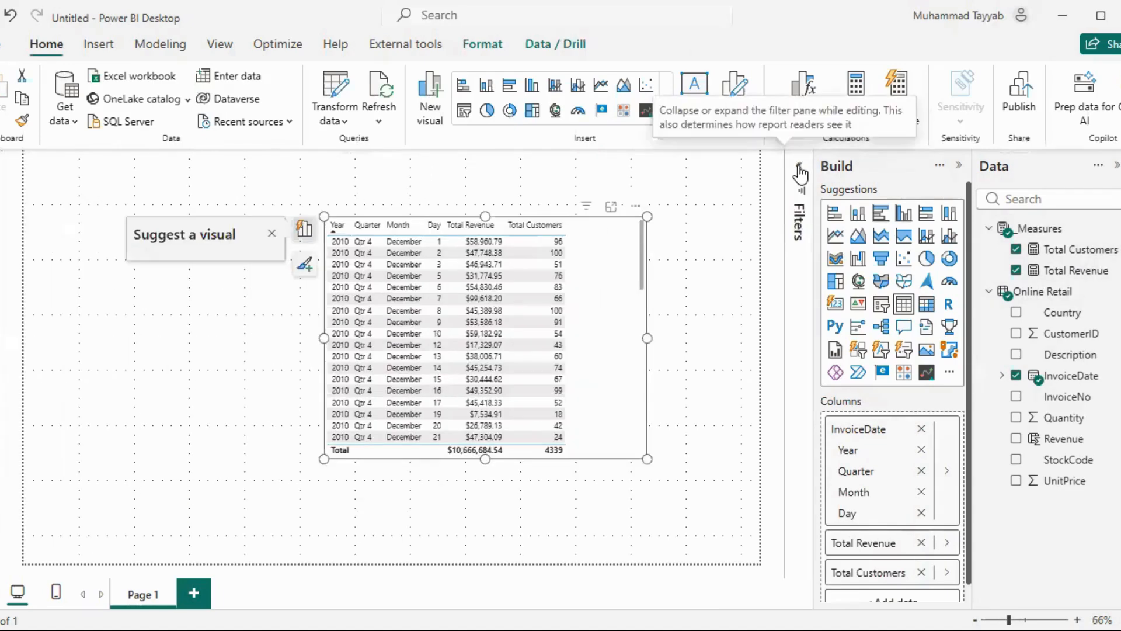
pyautogui.click(665, 250)
# Examine the rows of the Online Retail table in Table view, including InvoiceDate and the Revenue column
pyautogui.click(0, 202)
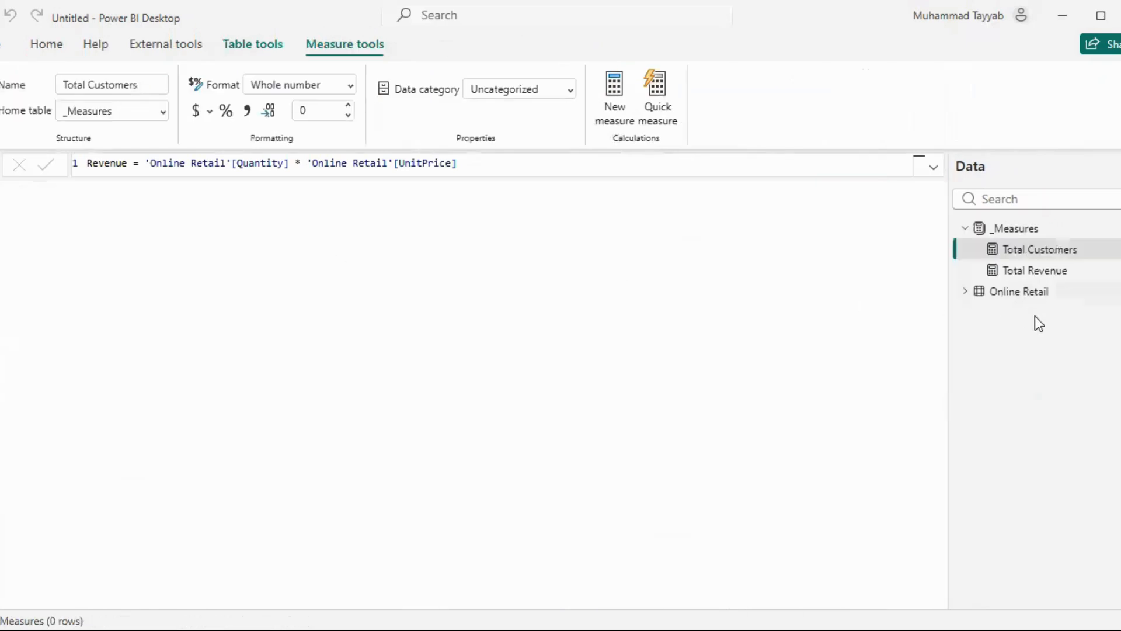
pyautogui.click(1040, 293)
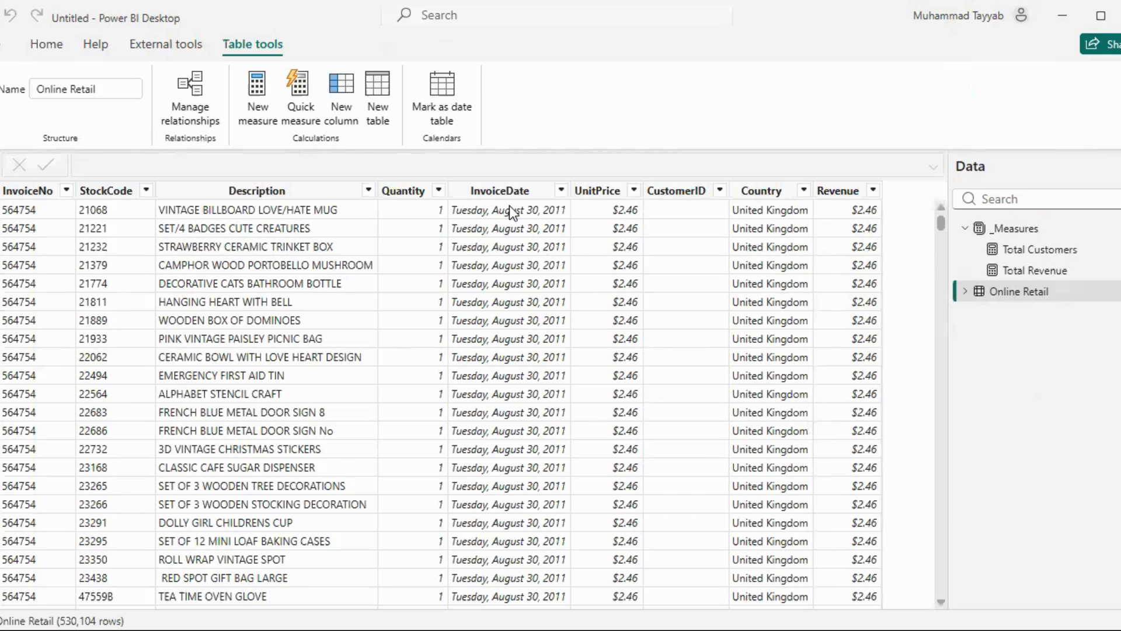
pyautogui.scroll(-3, 528, 292)
pyautogui.scroll(3, 523, 276)
pyautogui.scroll(-3, 502, 296)
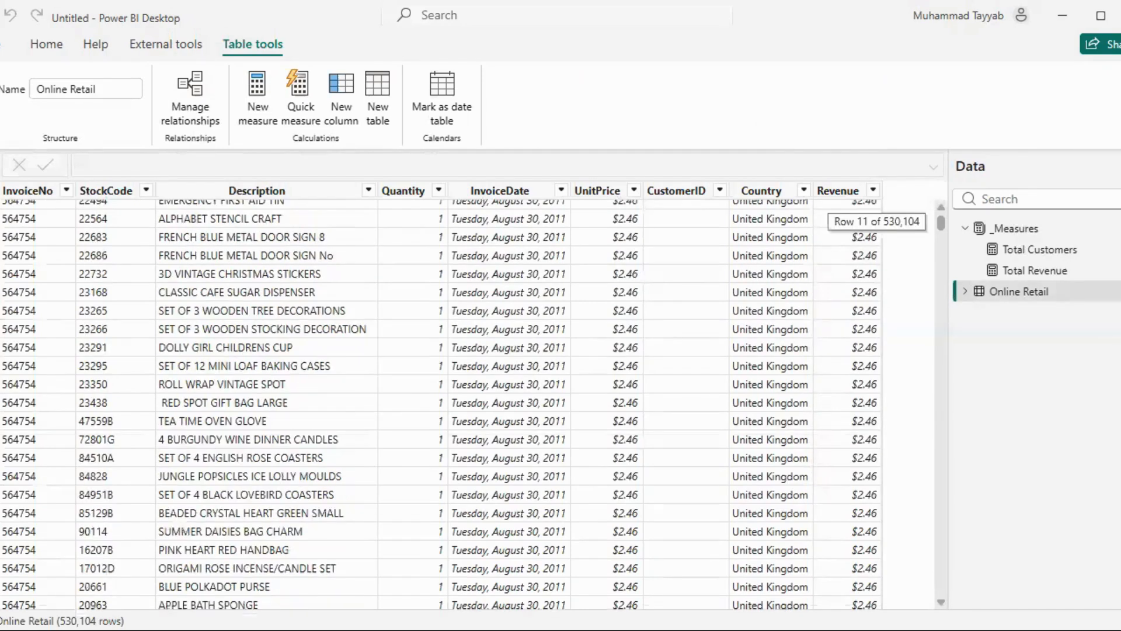
# Create a new measure in the _Measures table and begin its formula with the name Returning Customers
pyautogui.click(0, 167)
pyautogui.click(1115, 228)
pyautogui.press('Escape')
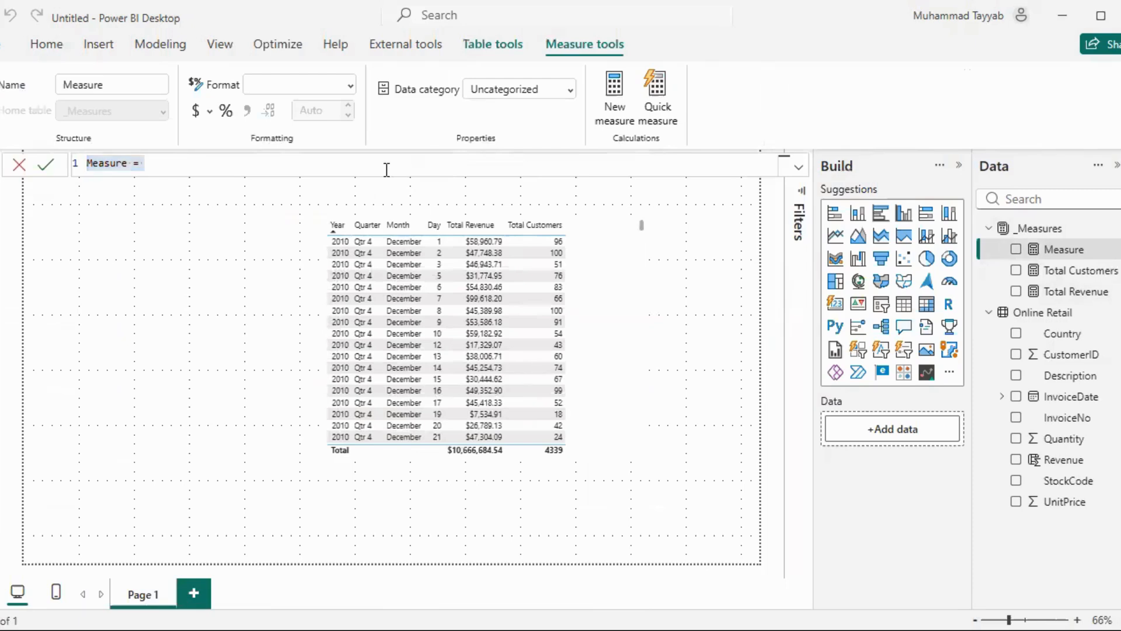
pyautogui.write('Res')
pyautogui.press('BackSpace')
pyautogui.write('trun')
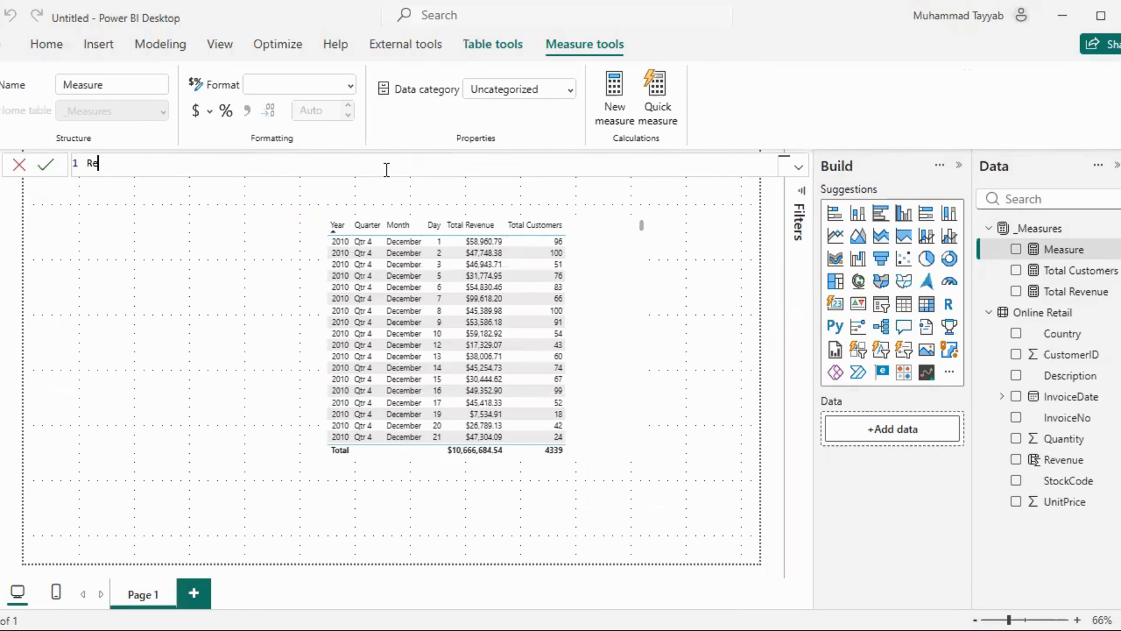
pyautogui.press('BackSpace')
pyautogui.press('BackSpace')
pyautogui.press('BackSpace')
pyautogui.write('urnning')
pyautogui.press('BackSpace')
pyautogui.press('BackSpace')
pyautogui.press('BackSpace')
pyautogui.press('BackSpace')
pyautogui.press('BackSpace')
pyautogui.press('BackSpace')
pyautogui.write('ning Customers =')
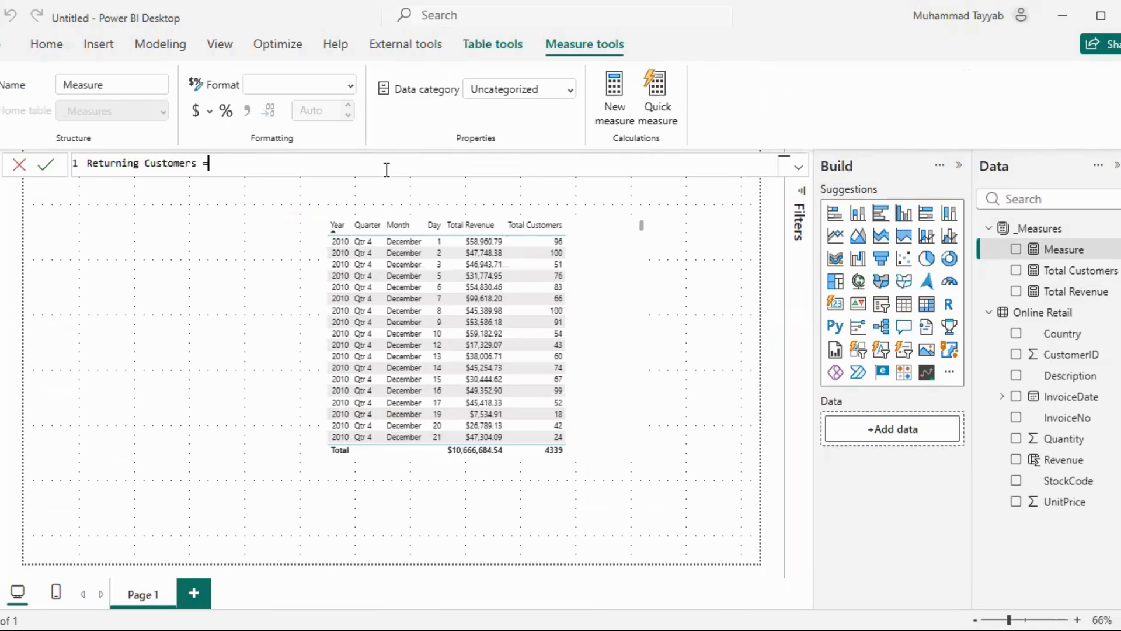
pyautogui.hotkey('shift', 'Return')
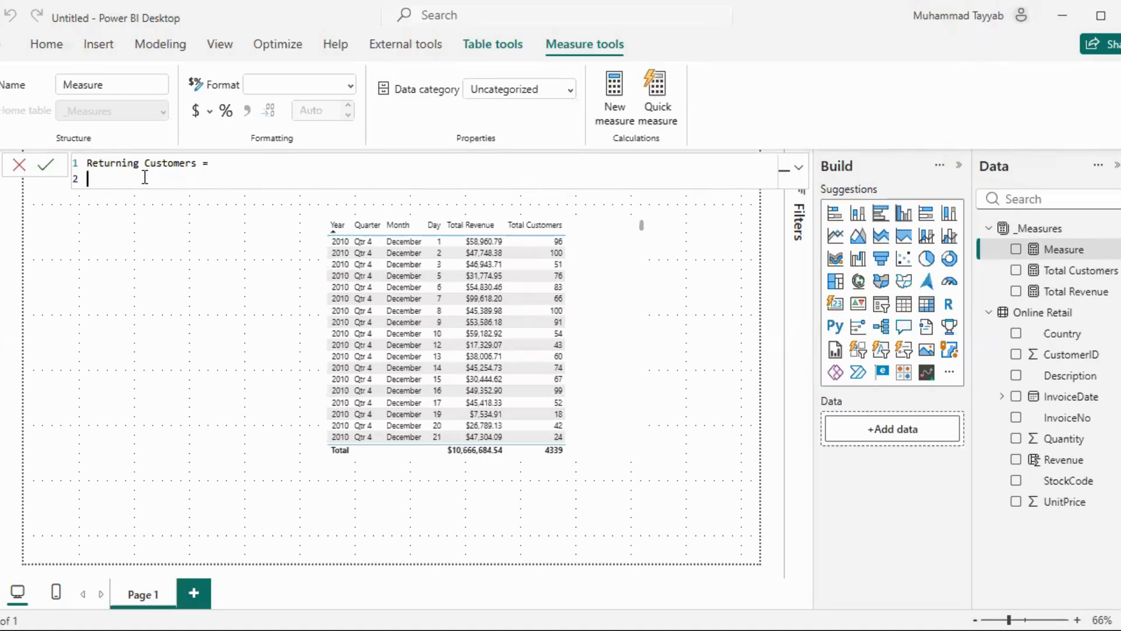
# Define the variable custs = VALUES('Online Retail'[CustomerID]) on the second line of the Returning Customers measure
pyautogui.press('Tab')
pyautogui.write('var')
pyautogui.write('cur')
pyautogui.press('BackSpace')
pyautogui.write('sts = VALU')
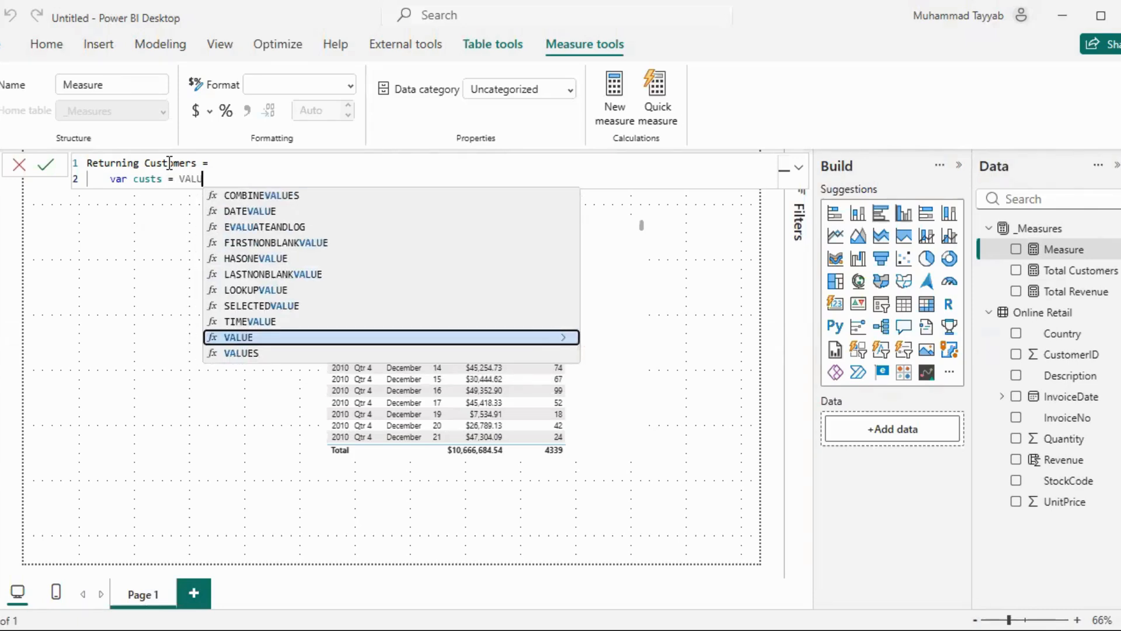
pyautogui.press('Down')
pyautogui.press('Tab')
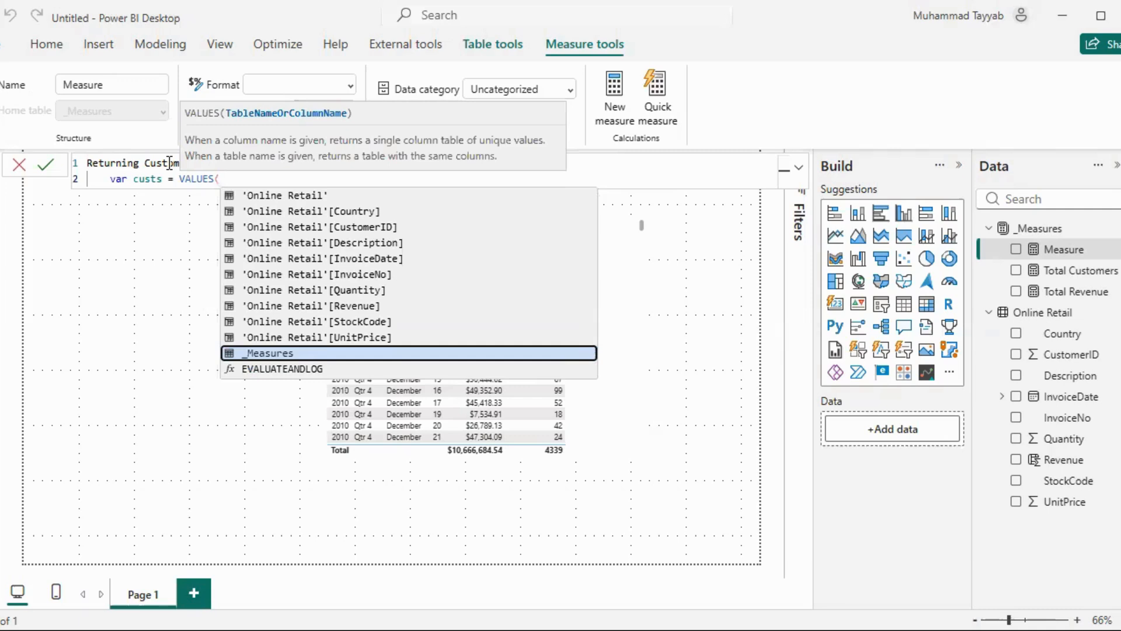
pyautogui.write('Cus')
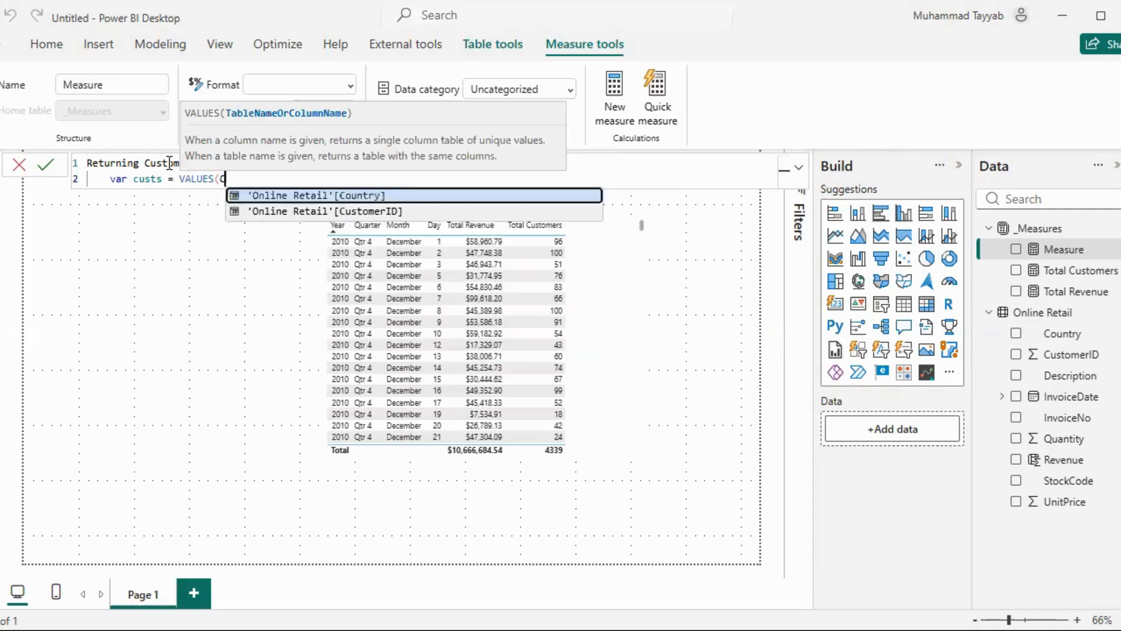
pyautogui.press('Tab')
pyautogui.write(')')
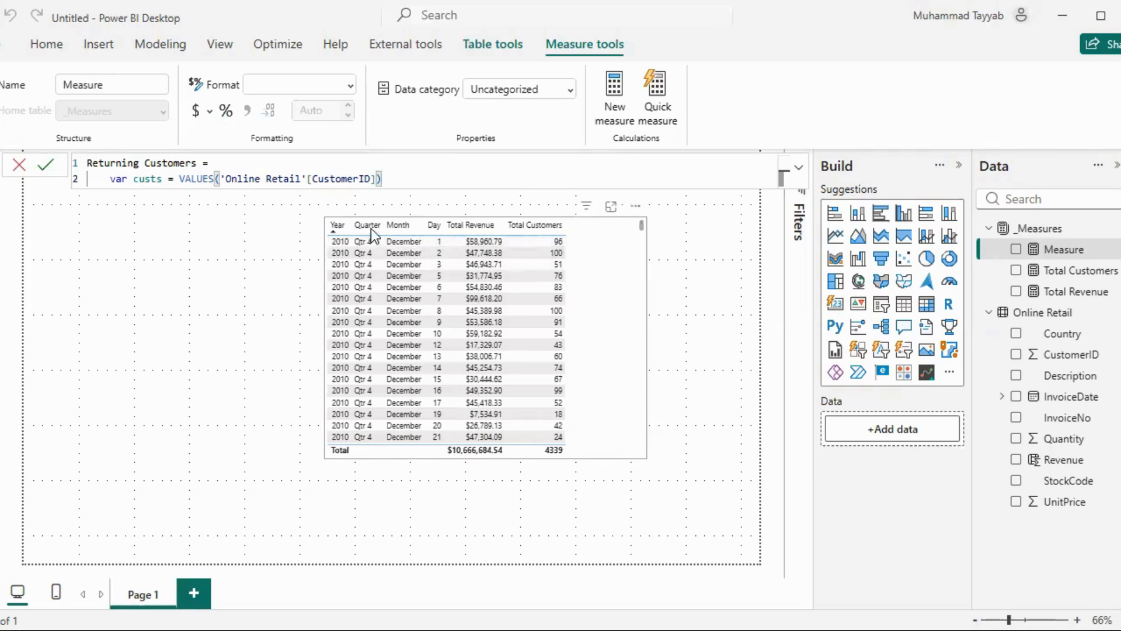
# Switch the table visual's InvoiceDate field from the date hierarchy to the plain InvoiceDate
pyautogui.click(622, 280)
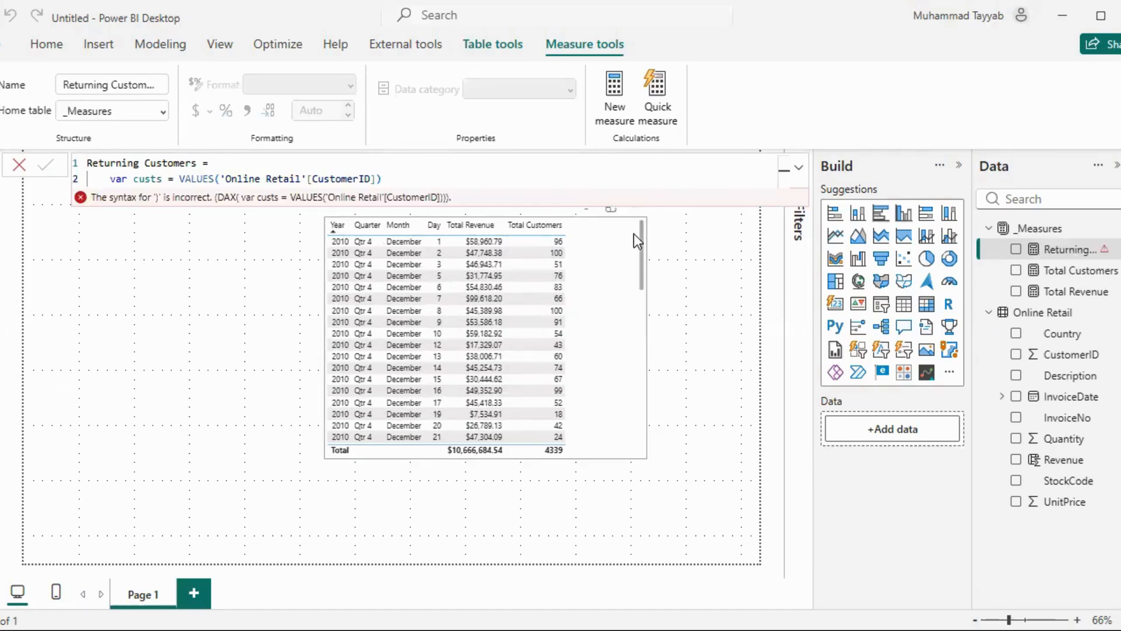
pyautogui.click(947, 430)
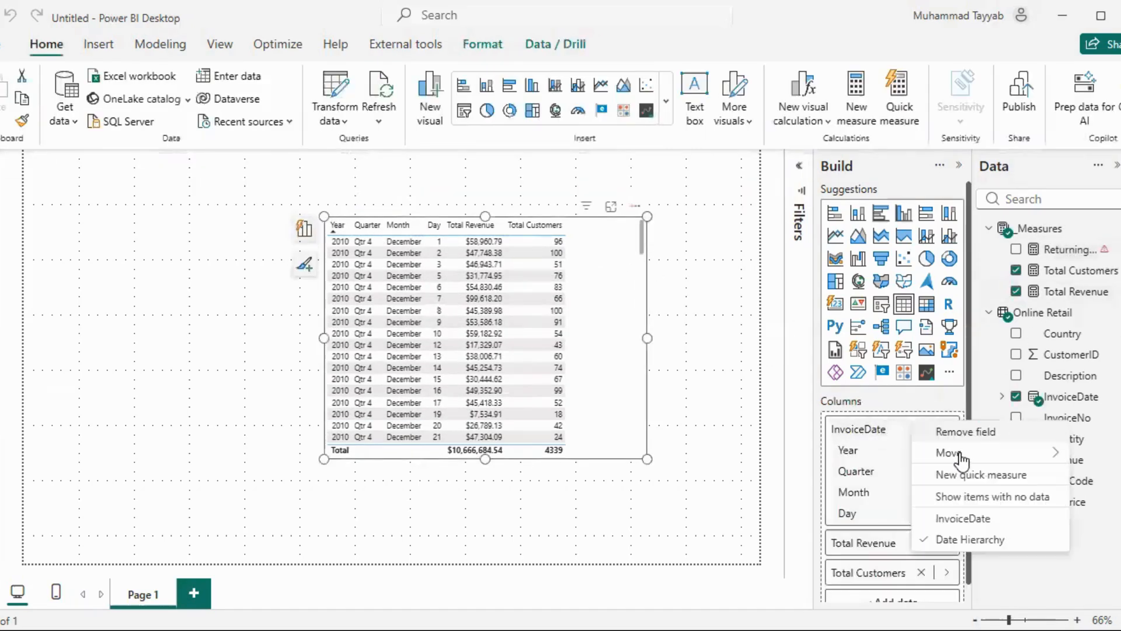
pyautogui.click(961, 519)
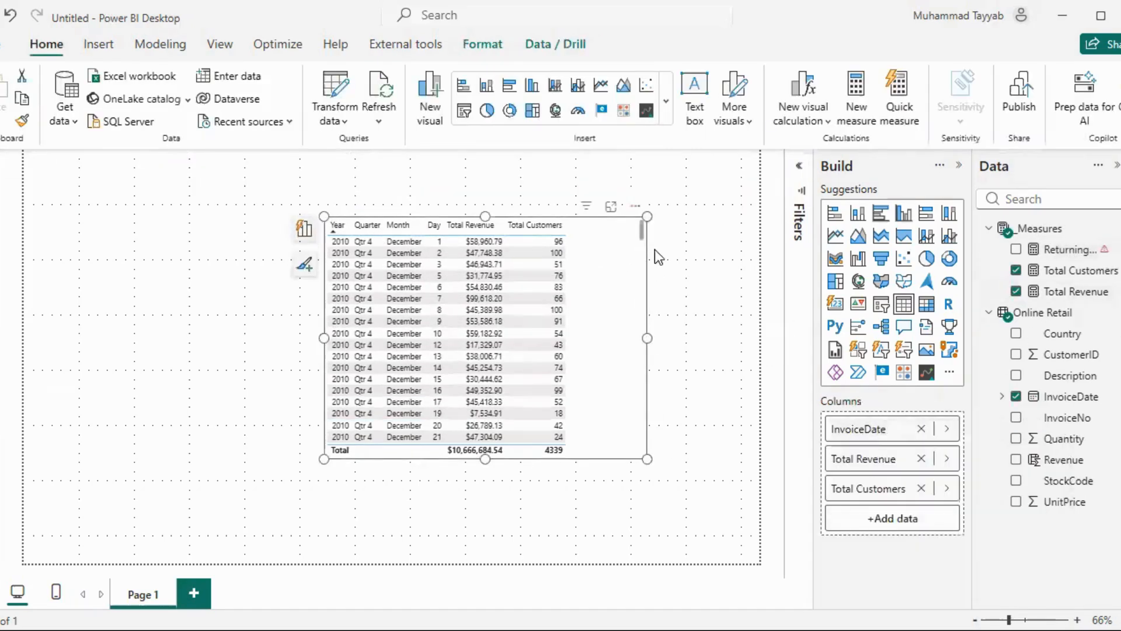
pyautogui.click(696, 219)
# Set the date format of the InvoiceDate column to 03/14/2001 (mm/dd/yyyy)
pyautogui.click(1071, 396)
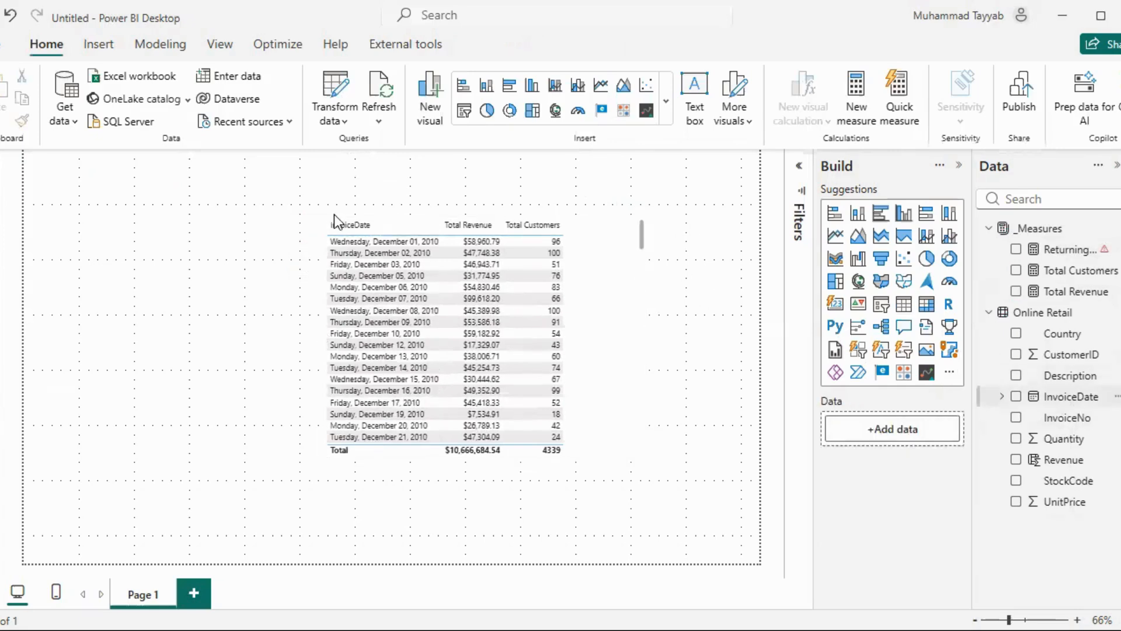
pyautogui.click(342, 86)
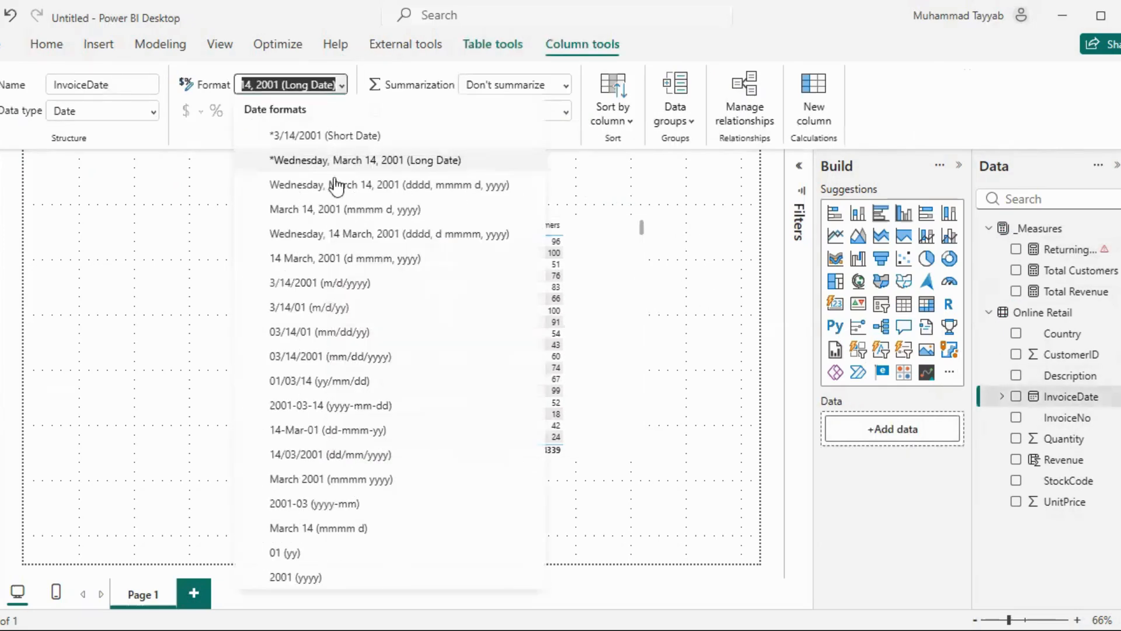
pyautogui.click(347, 333)
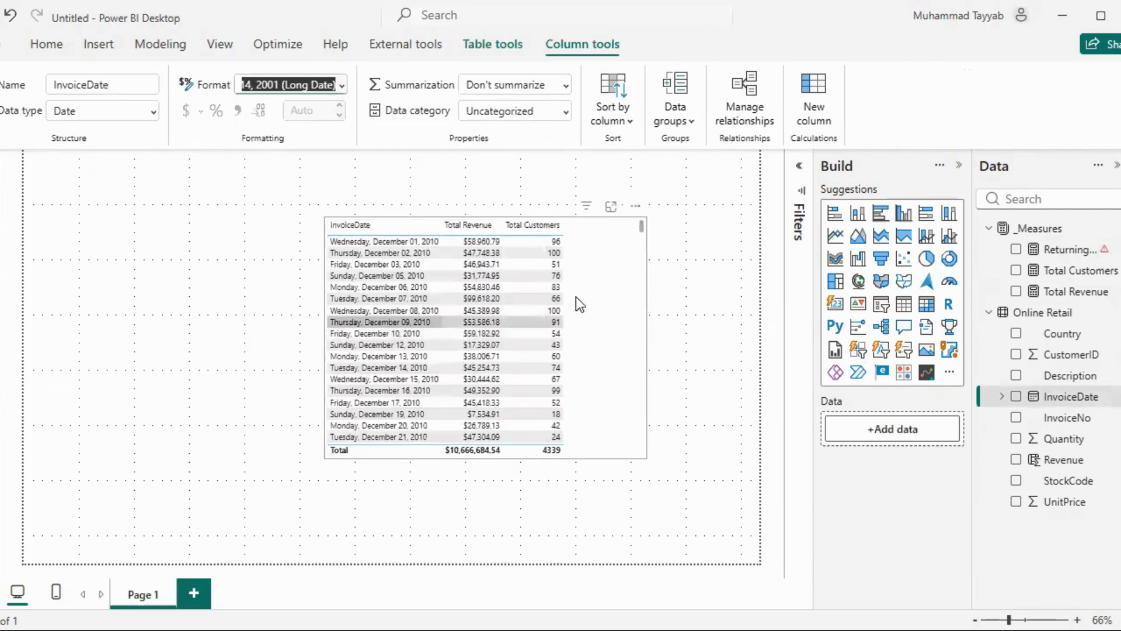
pyautogui.click(341, 86)
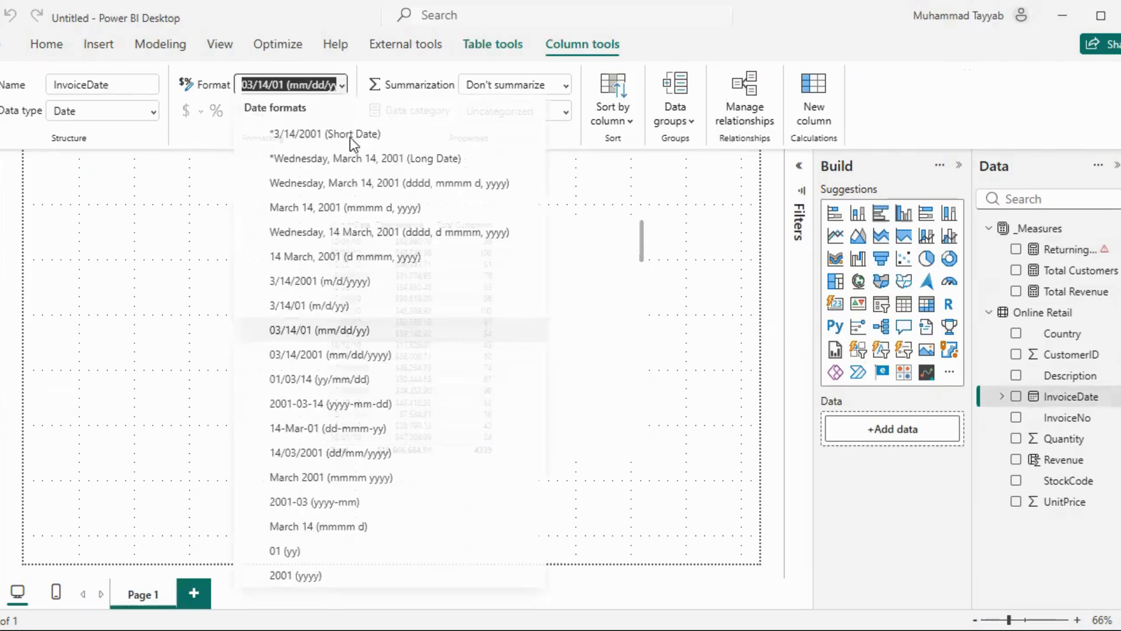
pyautogui.click(368, 358)
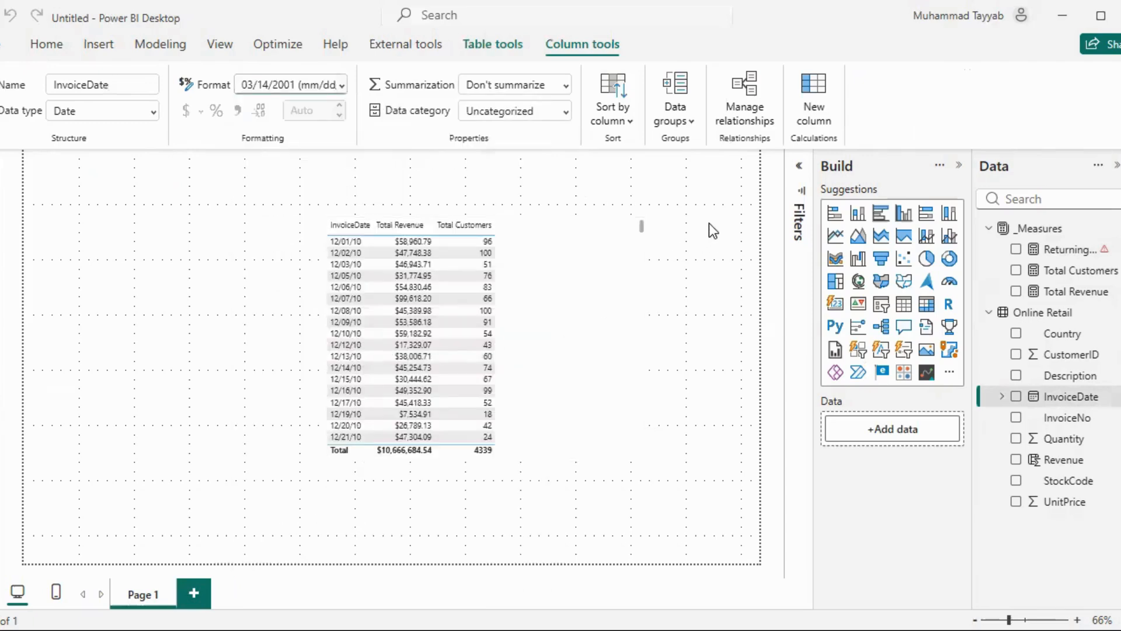
# Reopen the Returning Customers measure and add the variable curr_date = LASTDATE('Online Retail'[InvoiceDate]) below custs
pyautogui.click(1057, 250)
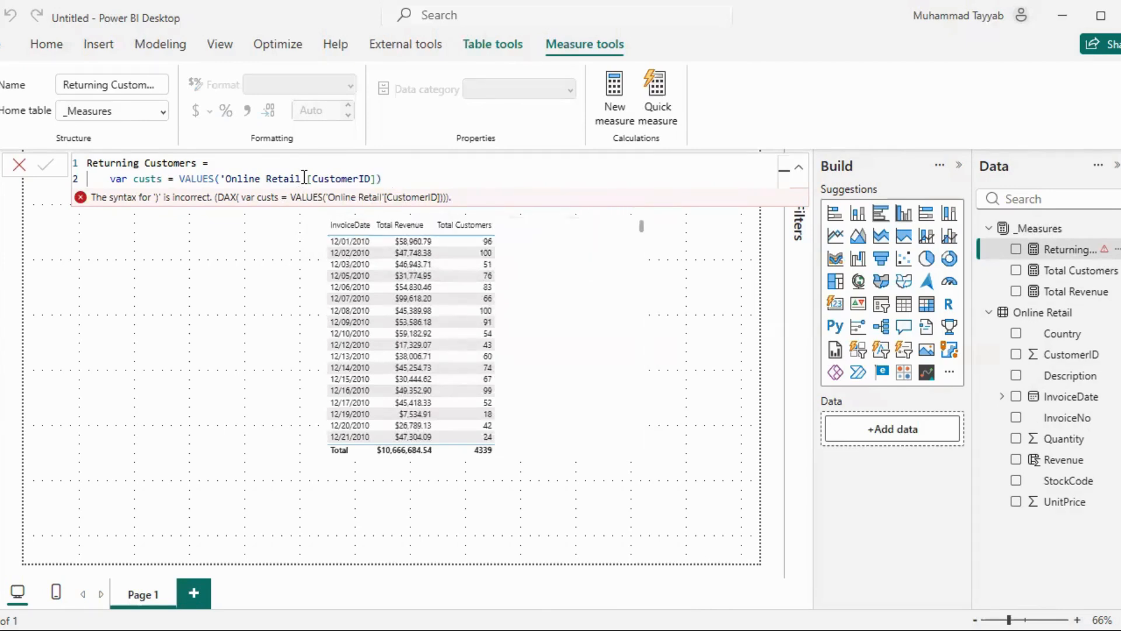
pyautogui.moveTo(182, 179); pyautogui.dragTo(214, 178)
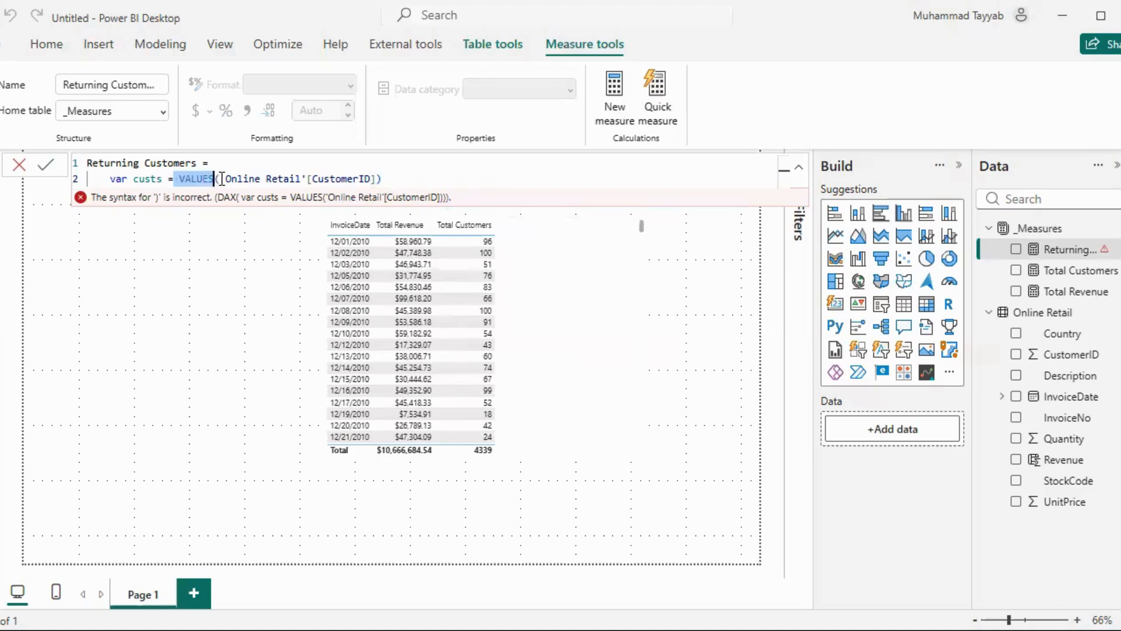
pyautogui.click(395, 179)
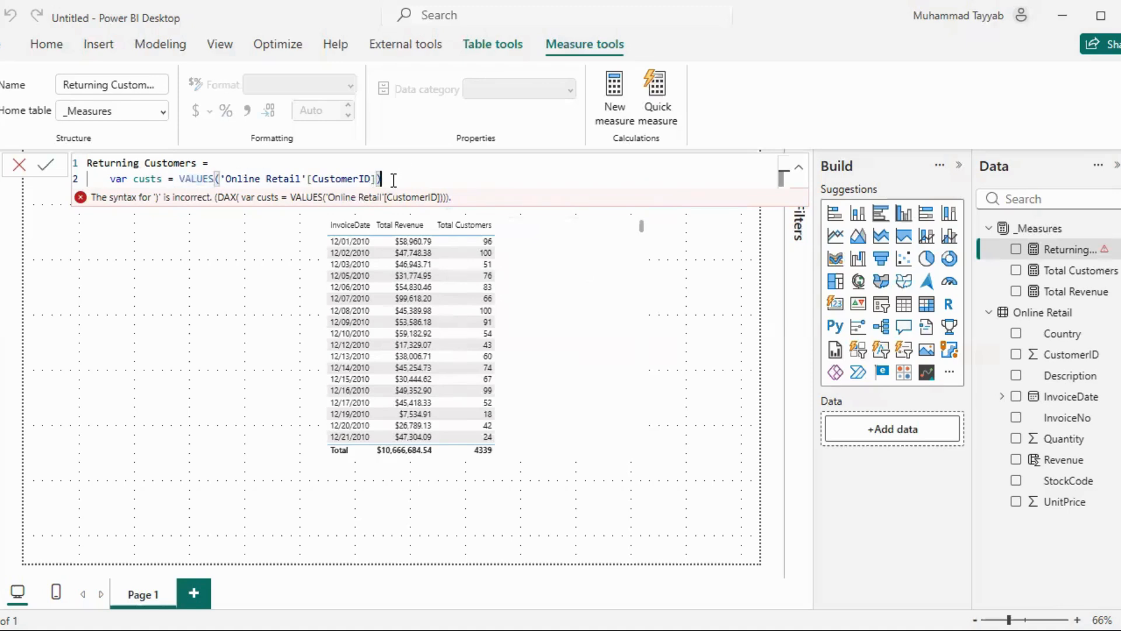
pyautogui.hotkey('shift', 'Return')
pyautogui.write('var ')
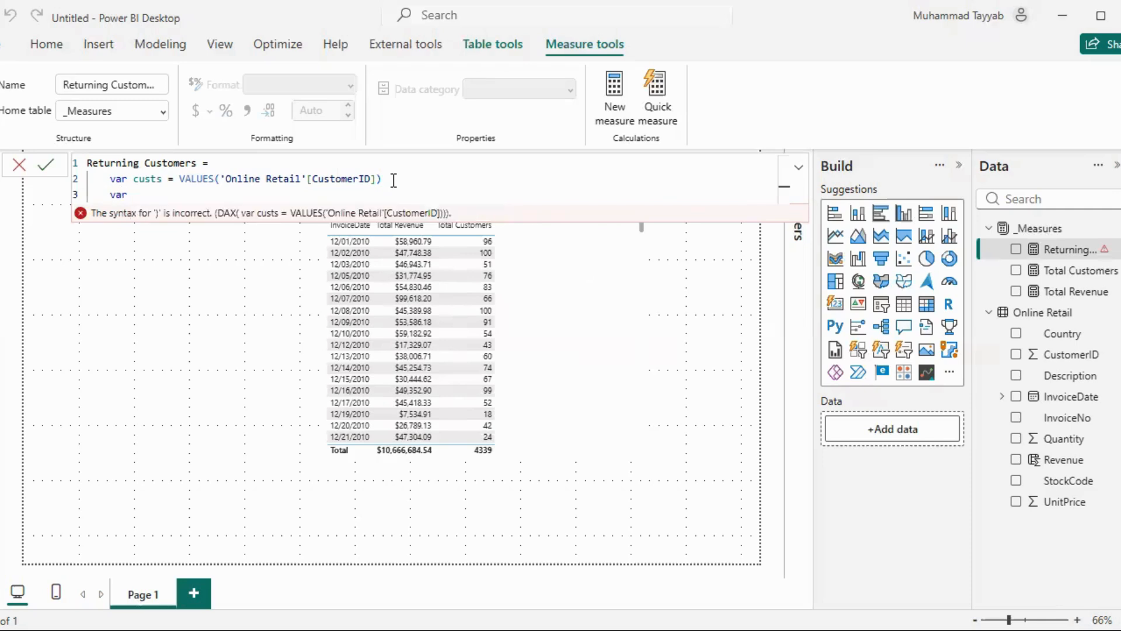
pyautogui.write('curr_date = LASTDATE(')
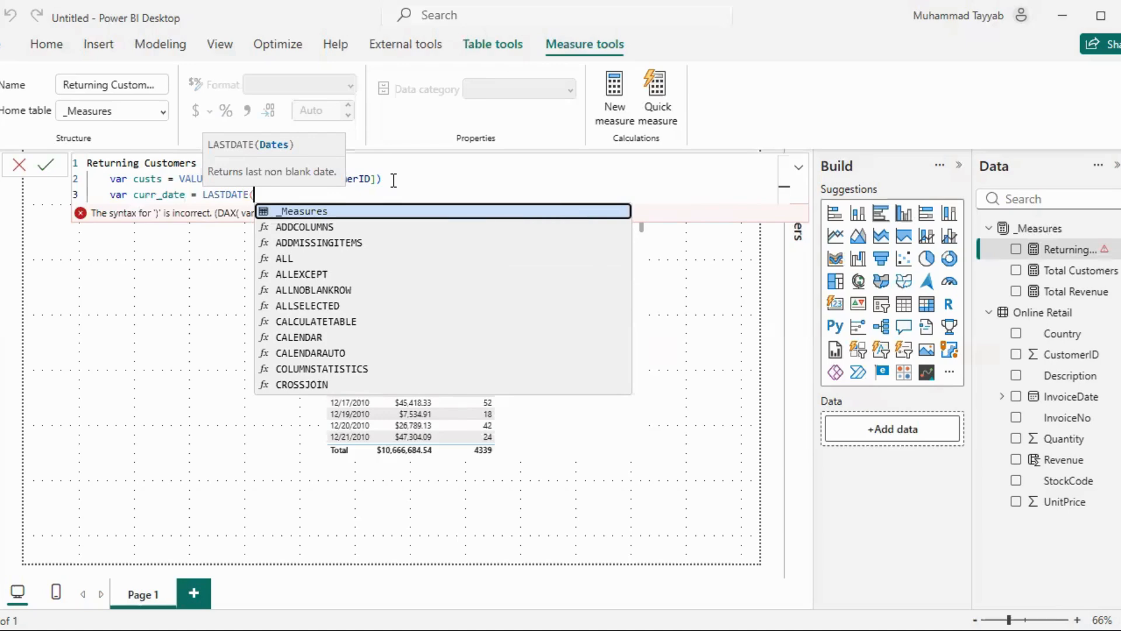
pyautogui.write("'Online Retail'[")
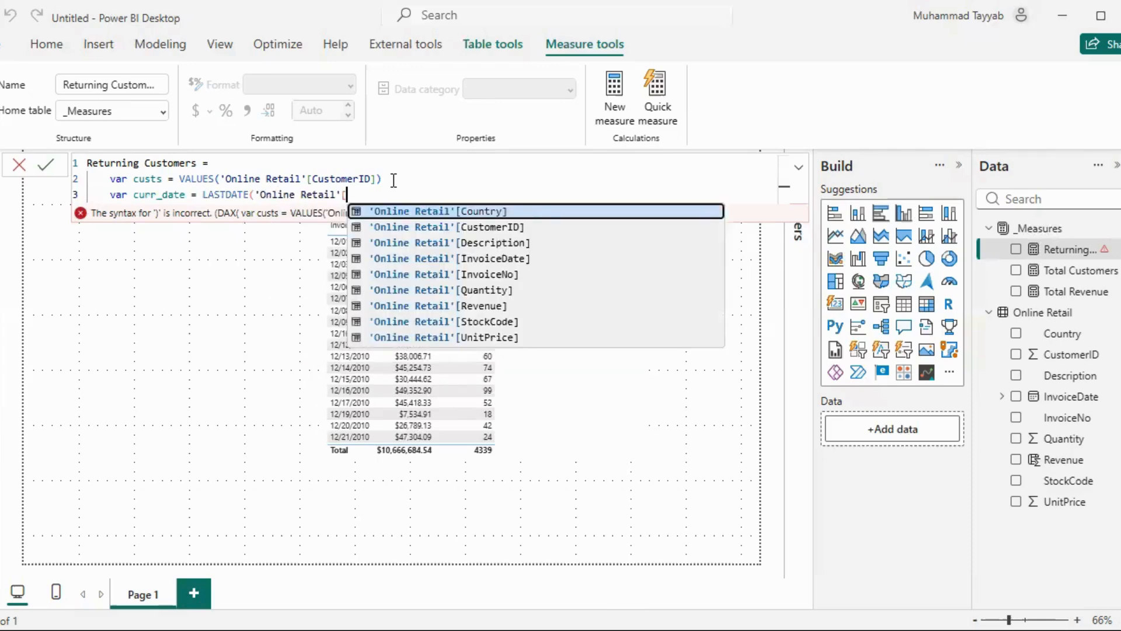
pyautogui.write('Invo')
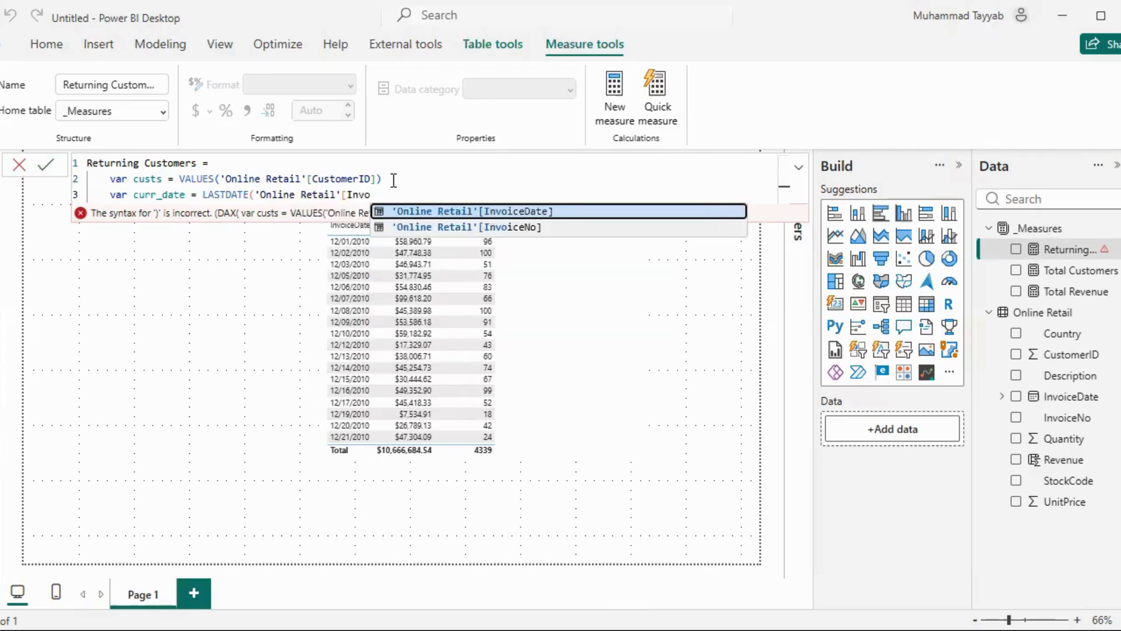
pyautogui.press('Tab')
pyautogui.write(')')
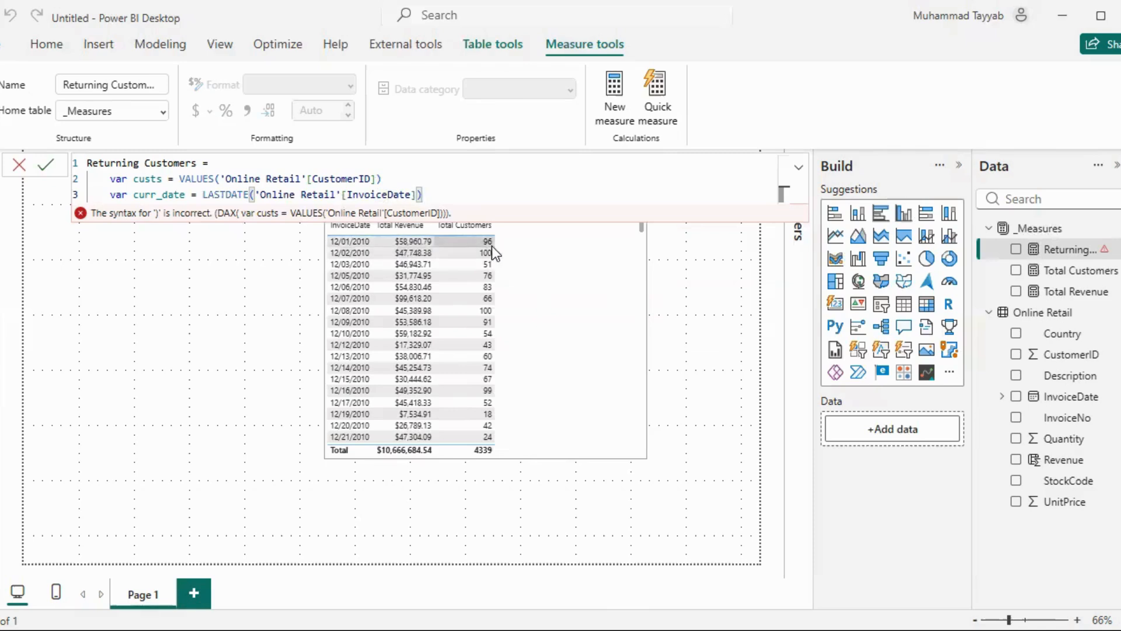
pyautogui.moveTo(390, 175); pyautogui.dragTo(133, 178)
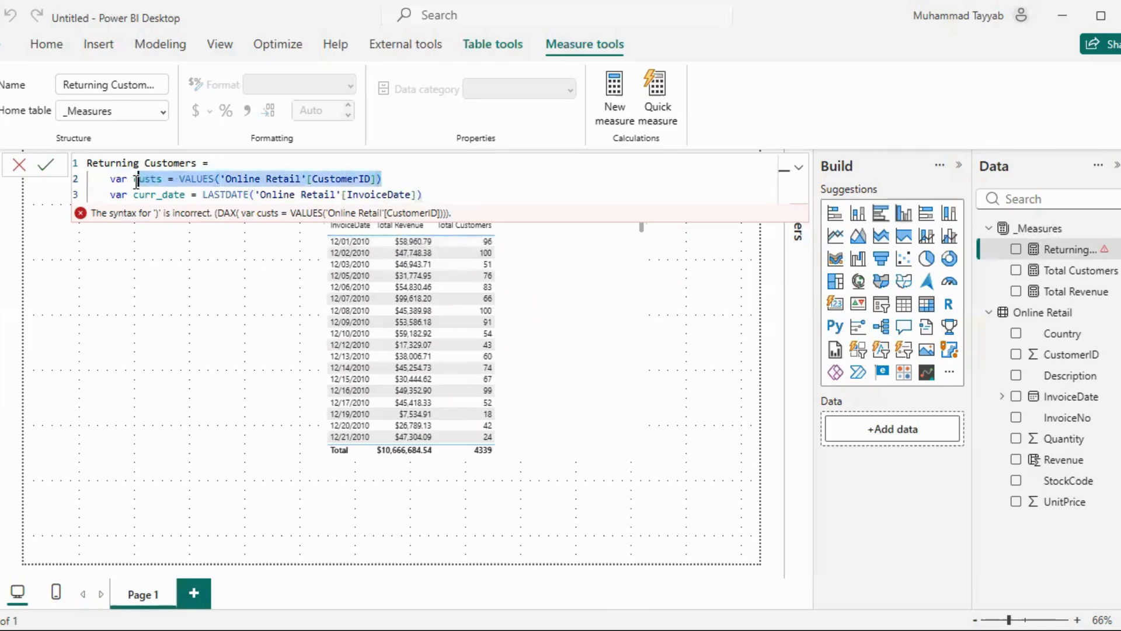
pyautogui.click(423, 194)
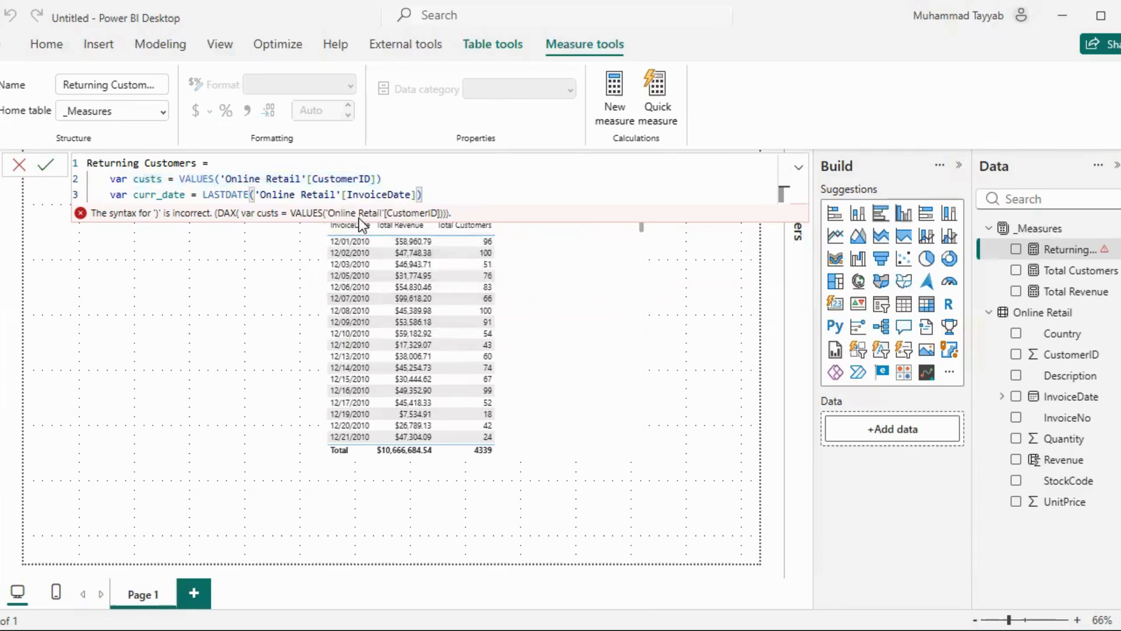
pyautogui.moveTo(424, 196); pyautogui.dragTo(134, 200)
pyautogui.click(495, 194)
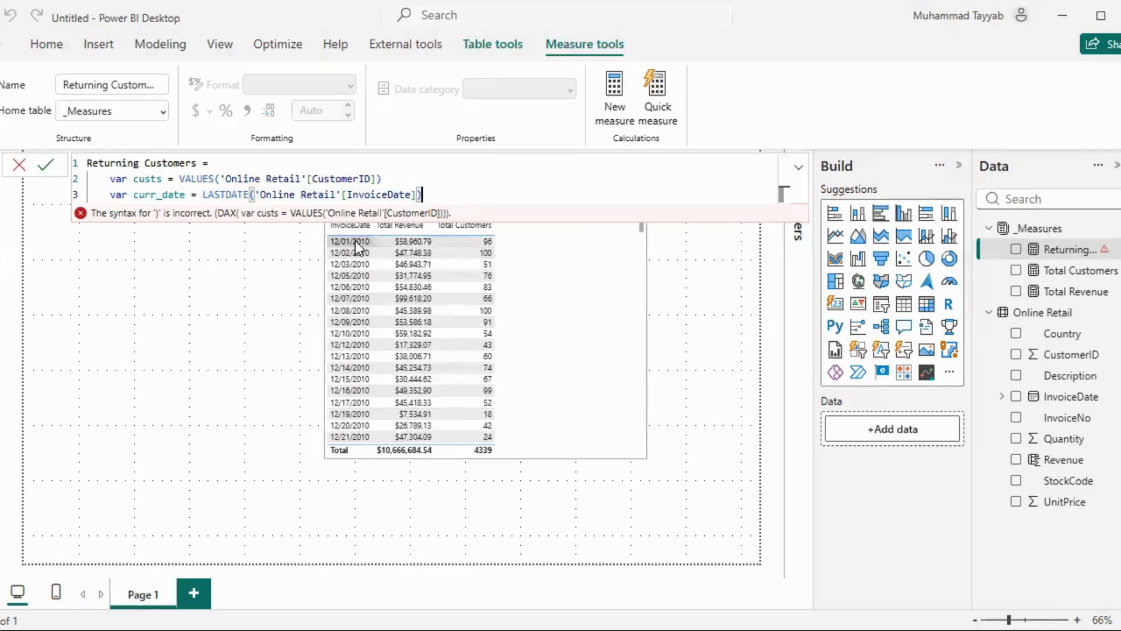
pyautogui.click(388, 178)
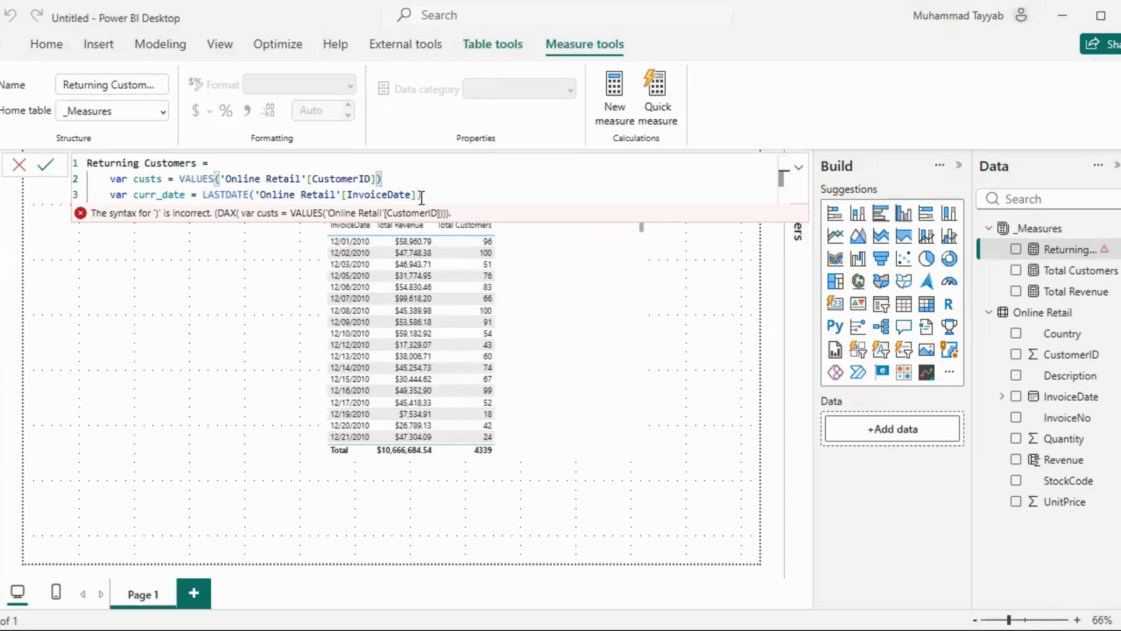
# Add a RETURN line below the curr_date variable and start a SUMX expression over custs beneath it
pyautogui.click(441, 199)
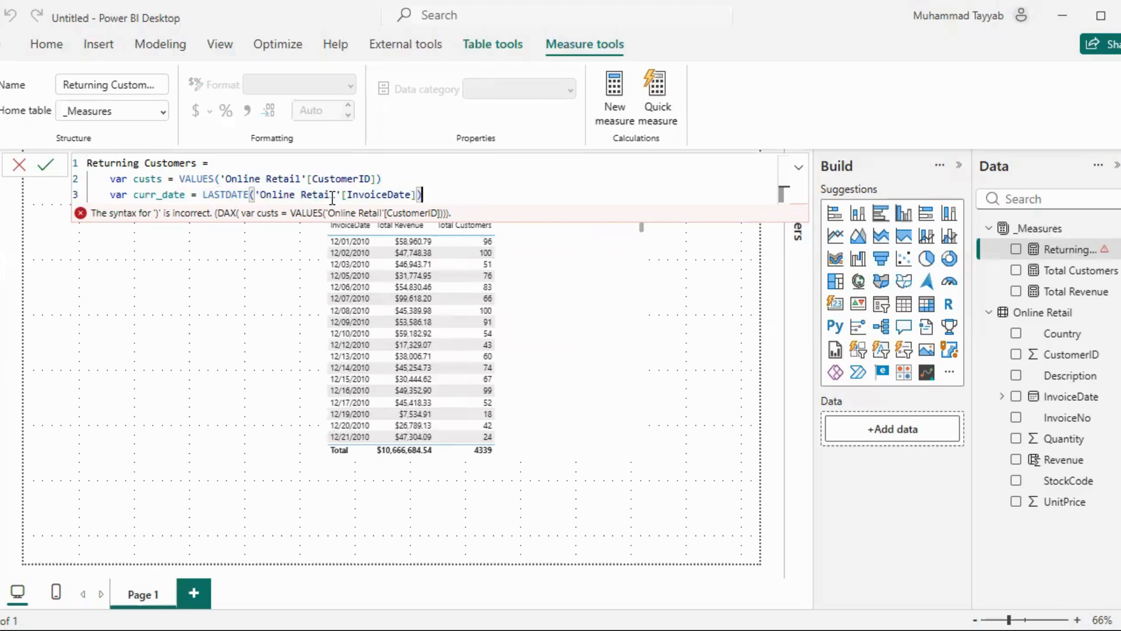
pyautogui.hotkey('shift', 'Return')
pyautogui.write('RET')
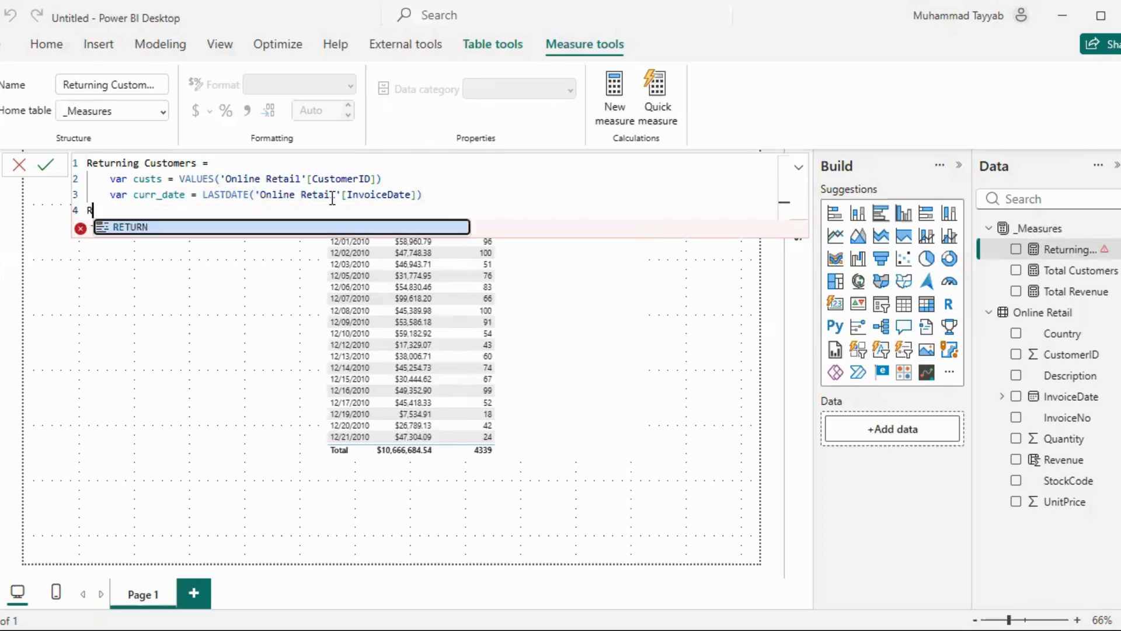
pyautogui.press('Tab')
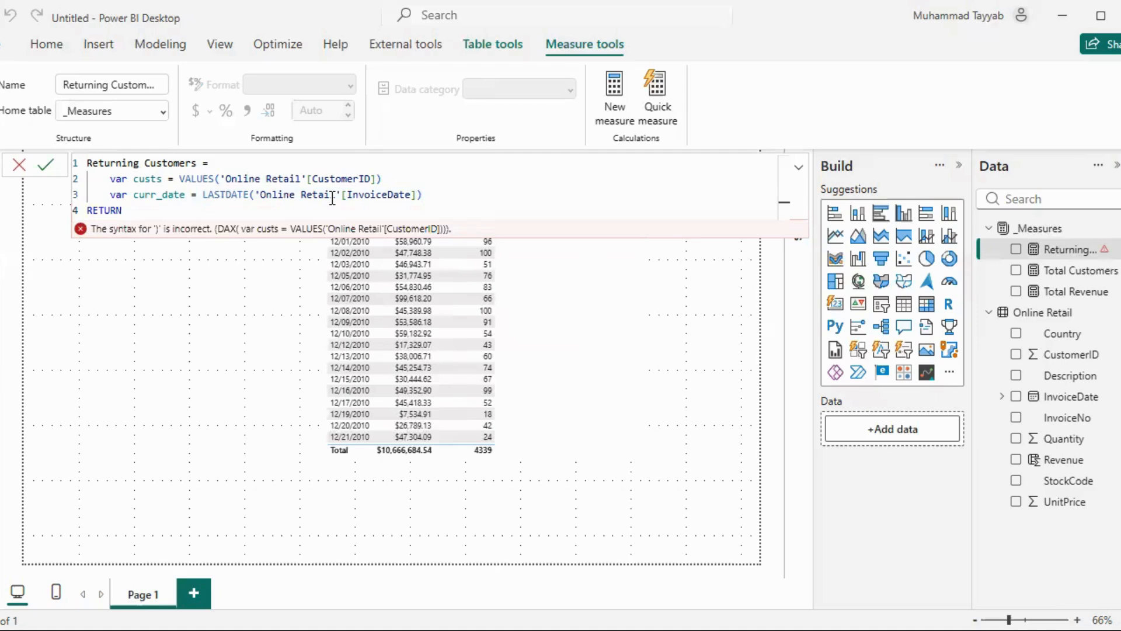
pyautogui.hotkey('shift', 'Return')
pyautogui.press('Tab')
pyautogui.write('SUMX')
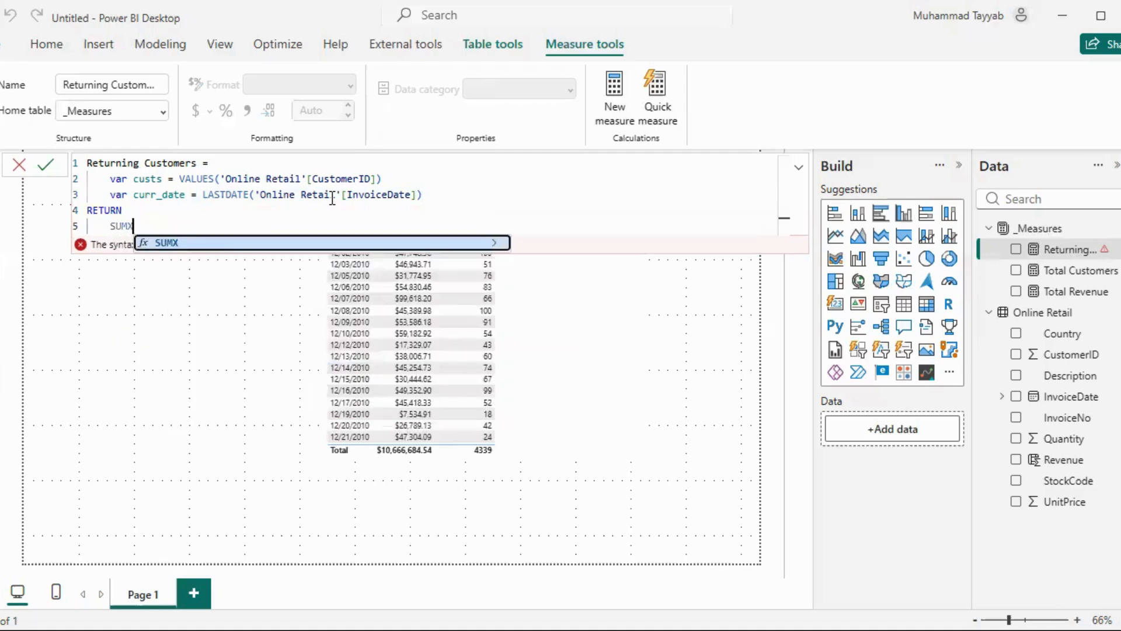
pyautogui.write('(')
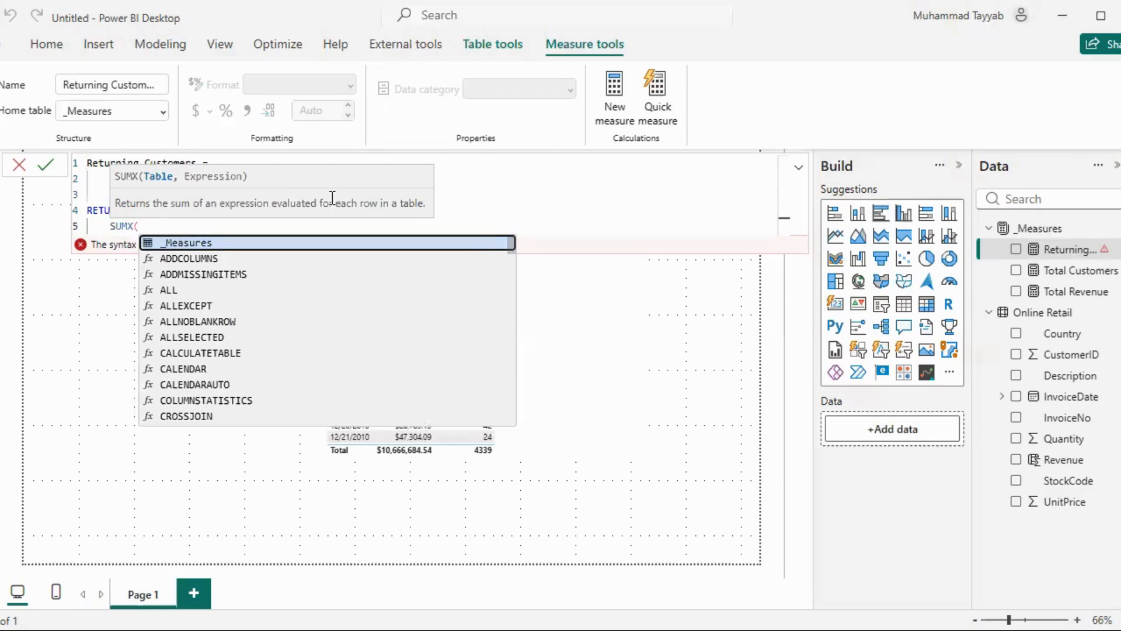
pyautogui.write('cust')
pyautogui.press('Tab')
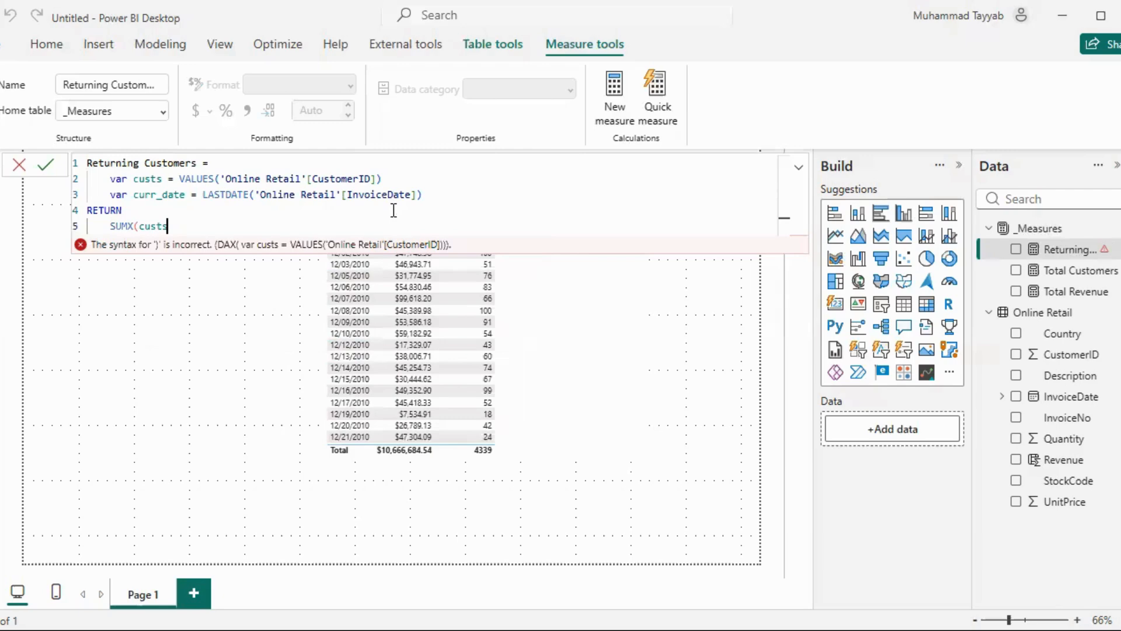
pyautogui.write(', IF(')
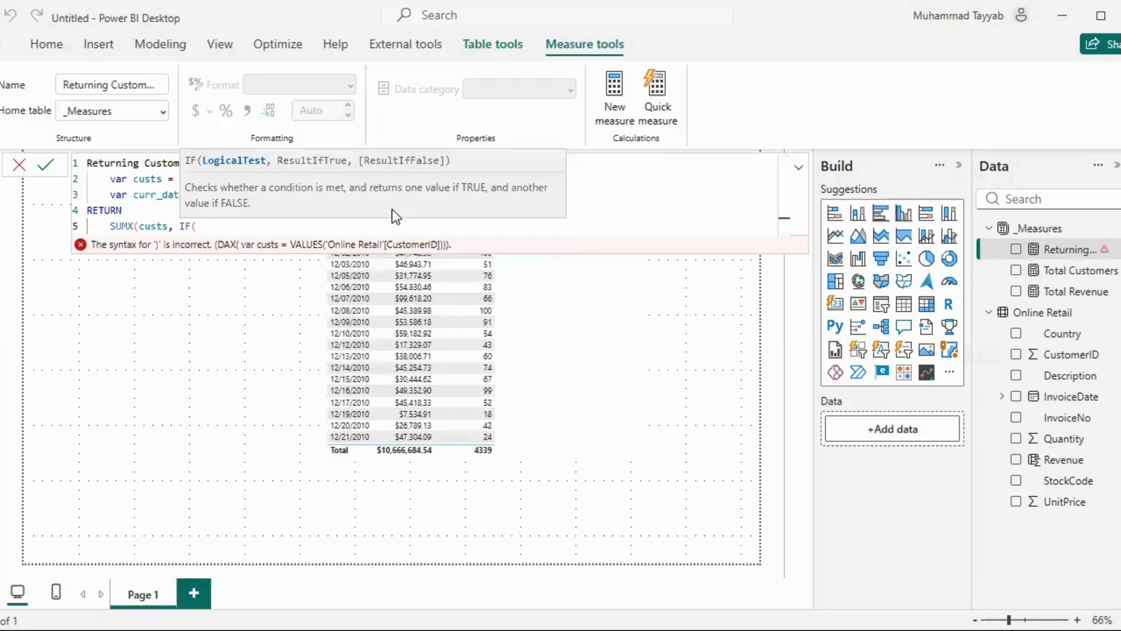
pyautogui.write('C')
pyautogui.press('BackSpace')
pyautogui.press('BackSpace')
pyautogui.press('BackSpace')
pyautogui.press('BackSpace')
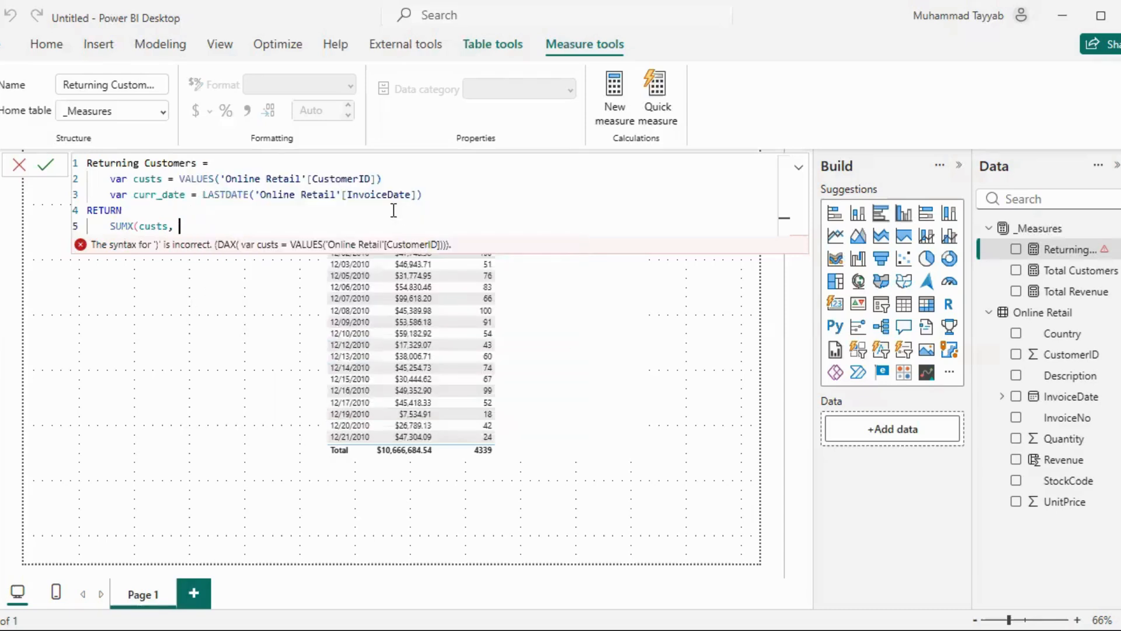
# Enter CALCULATE(COUNTROWS('Online Retail'), as the expression argument of SUMX
pyautogui.write('CAL')
pyautogui.press('Tab')
pyautogui.write('COUN')
pyautogui.press('Down')
pyautogui.press('Down')
pyautogui.press('Down')
pyautogui.press('Down')
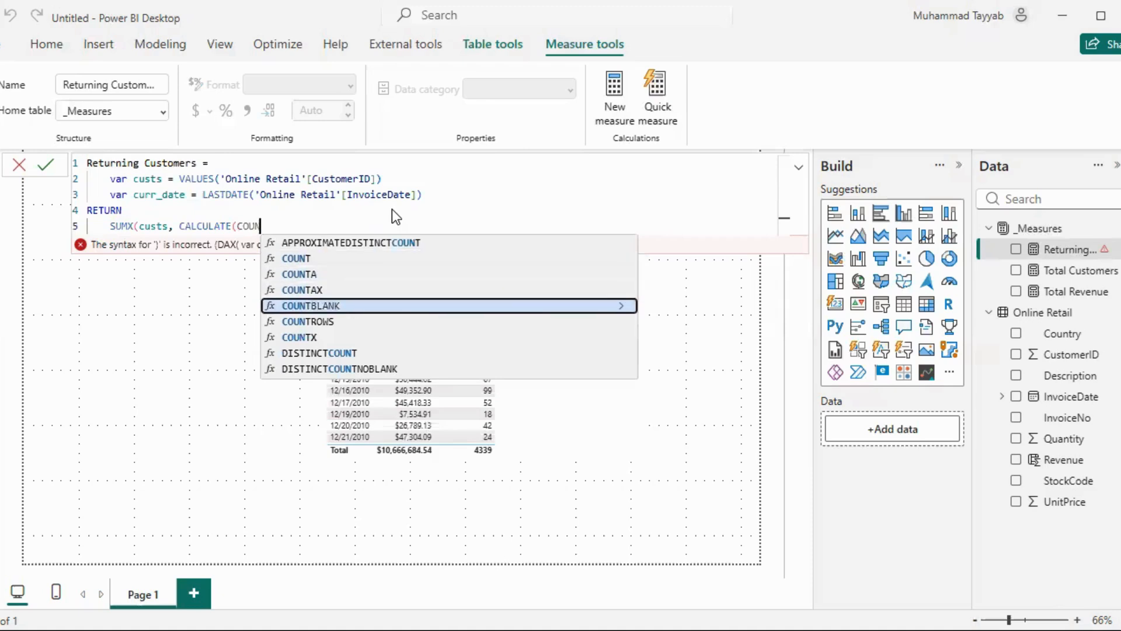
pyautogui.press('Tab')
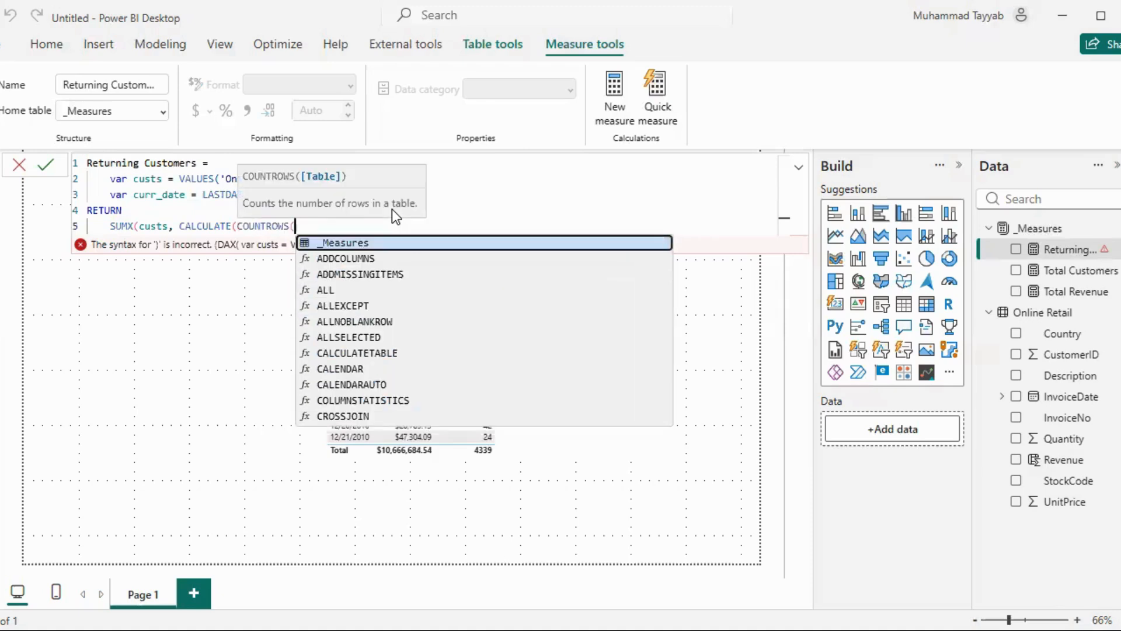
pyautogui.write('On')
pyautogui.press('Tab')
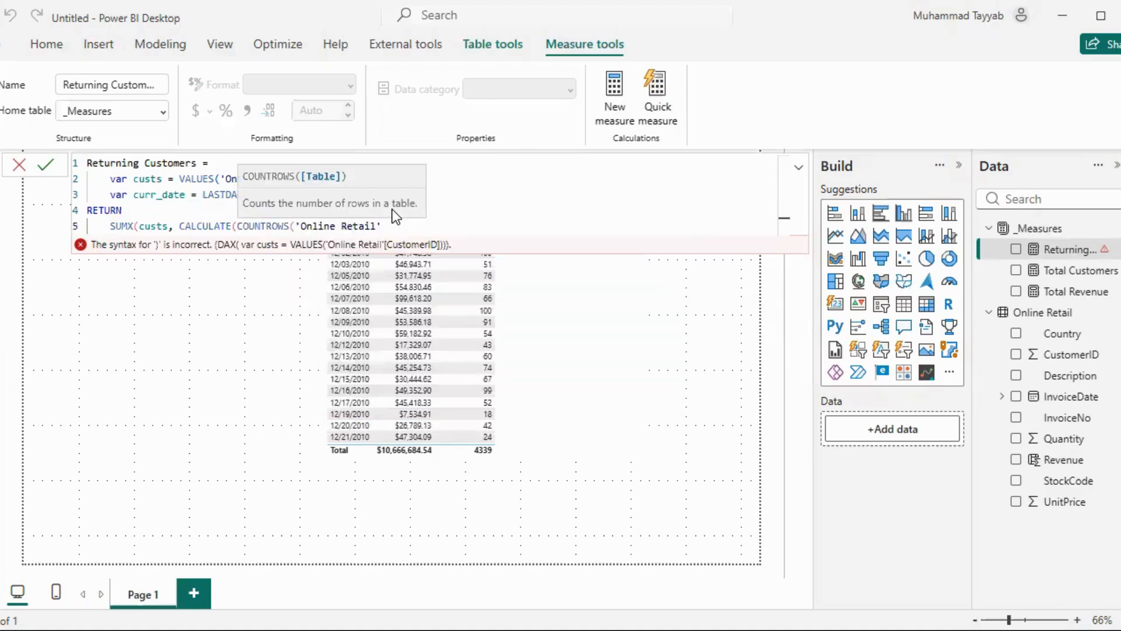
pyautogui.write('),')
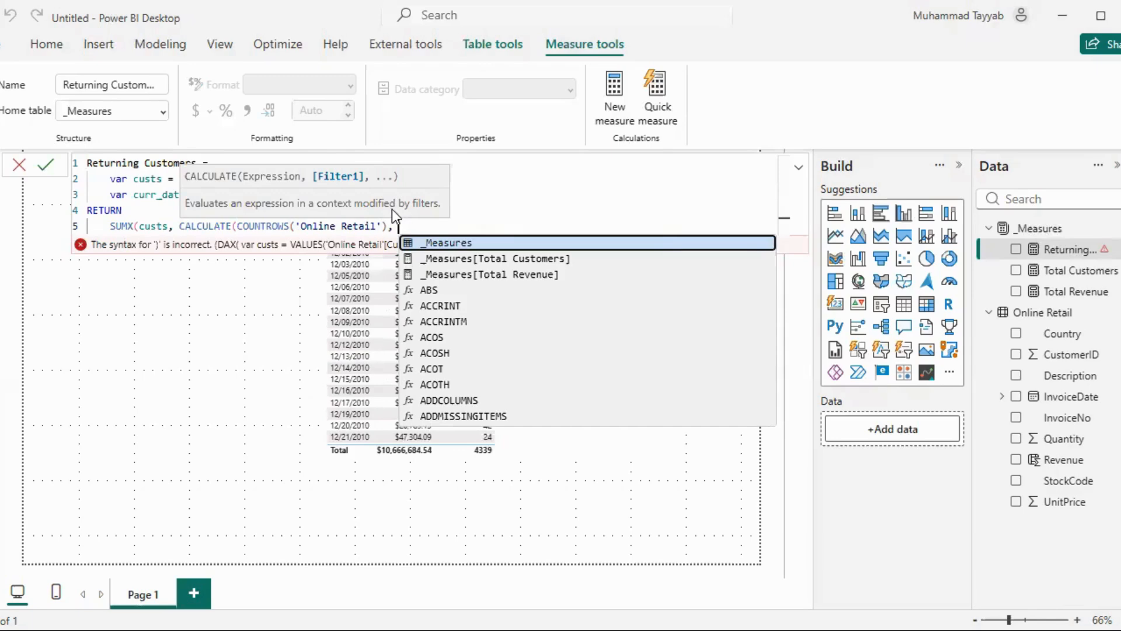
# Add the filter 'Online Retail'[InvoiceDate] < curr_date to the CALCULATE function and close its parenthesis
pyautogui.write("'Online Retail'")
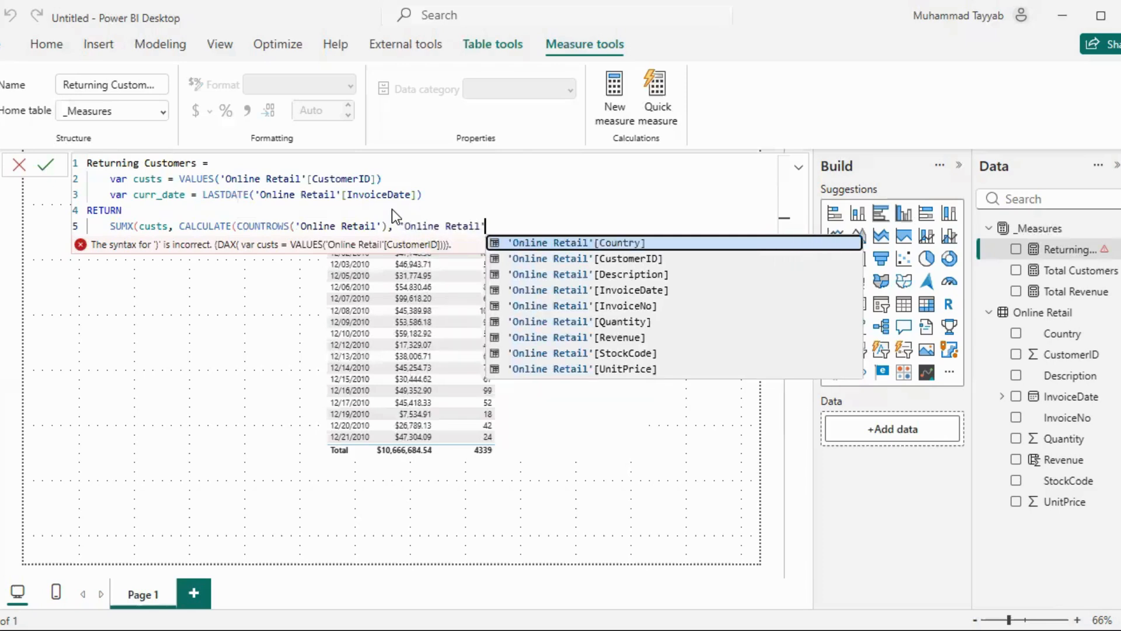
pyautogui.write('[')
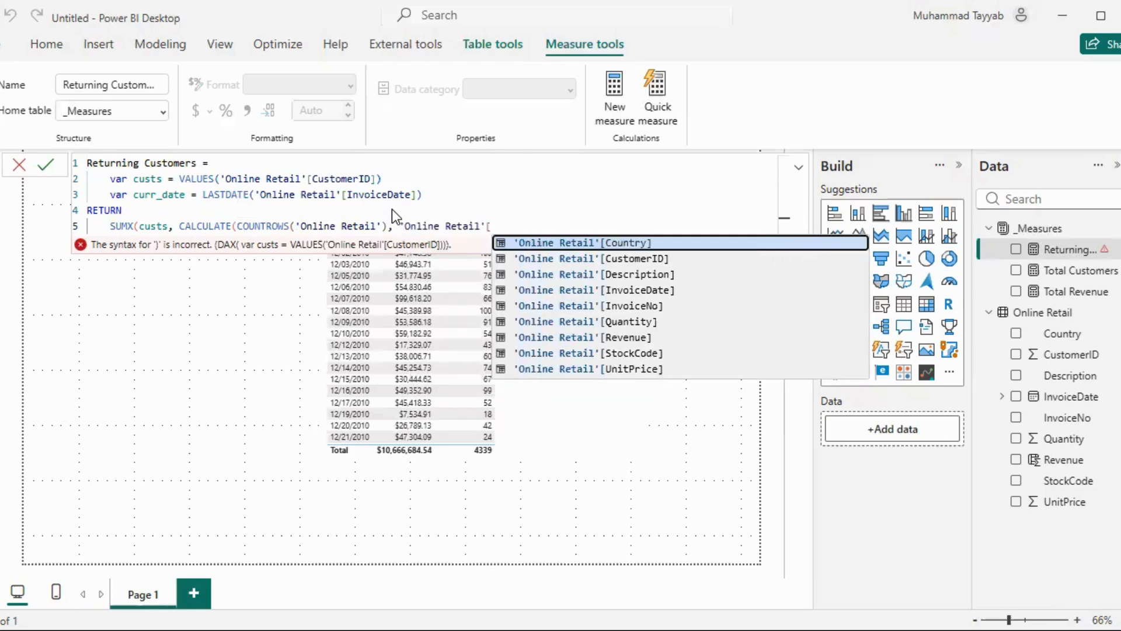
pyautogui.write('Inv')
pyautogui.press('Tab')
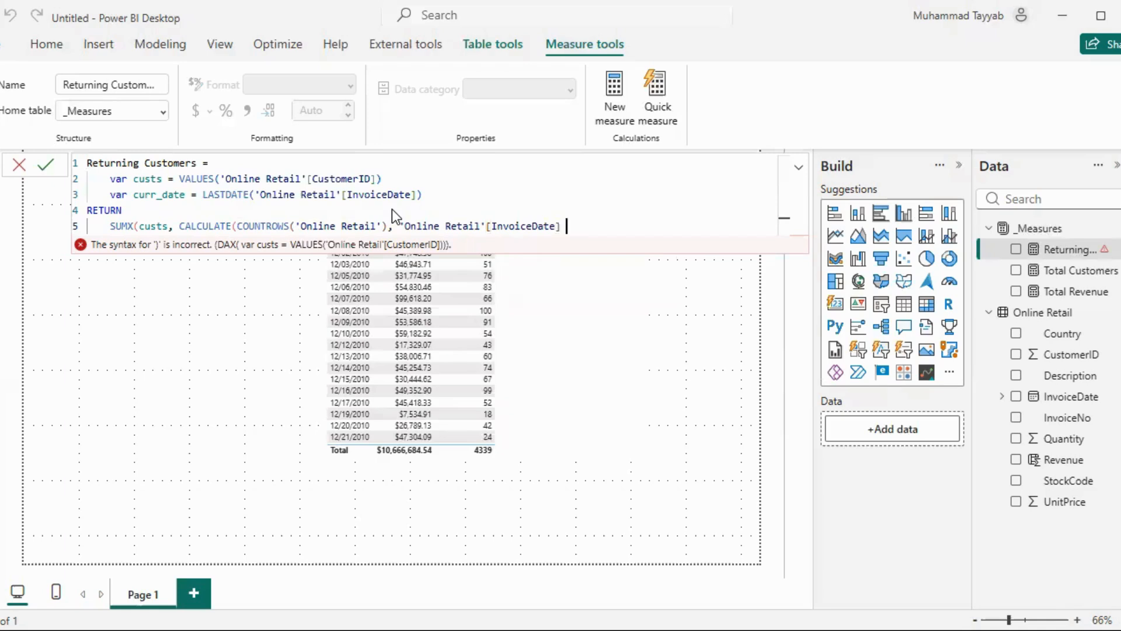
pyautogui.write('< cur')
pyautogui.press('Tab')
pyautogui.write(')')
# Close the SUMX expression with a final parenthesis and commit the Returning Customers measure
pyautogui.click(403, 227)
pyautogui.moveTo(542, 233); pyautogui.dragTo(631, 235)
pyautogui.click(649, 225)
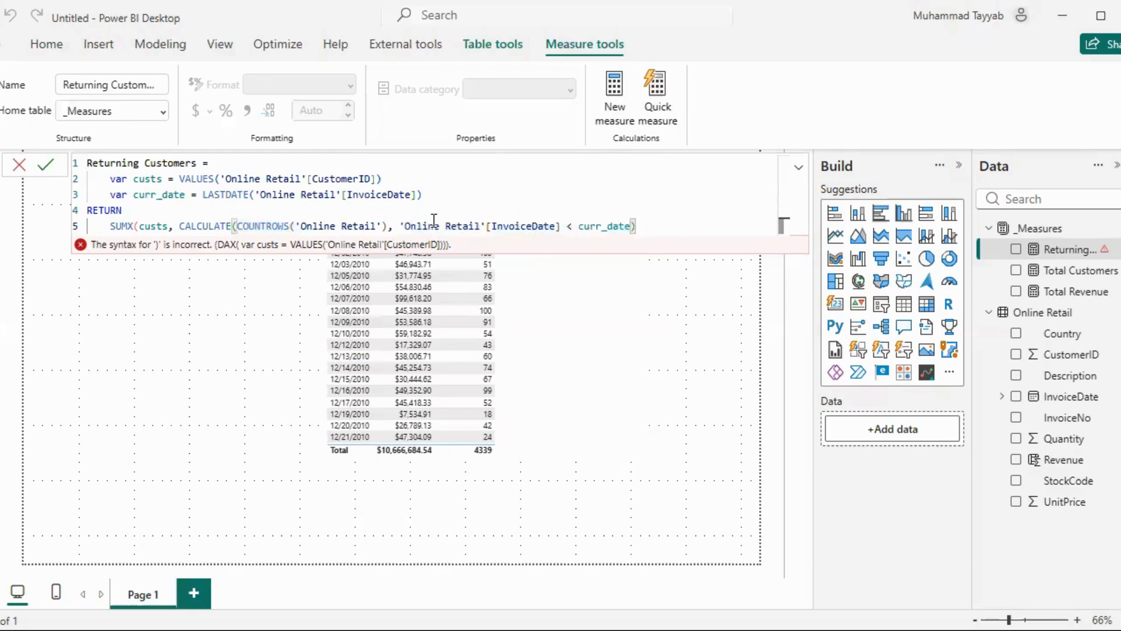
pyautogui.click(580, 226)
pyautogui.moveTo(573, 226); pyautogui.dragTo(619, 223)
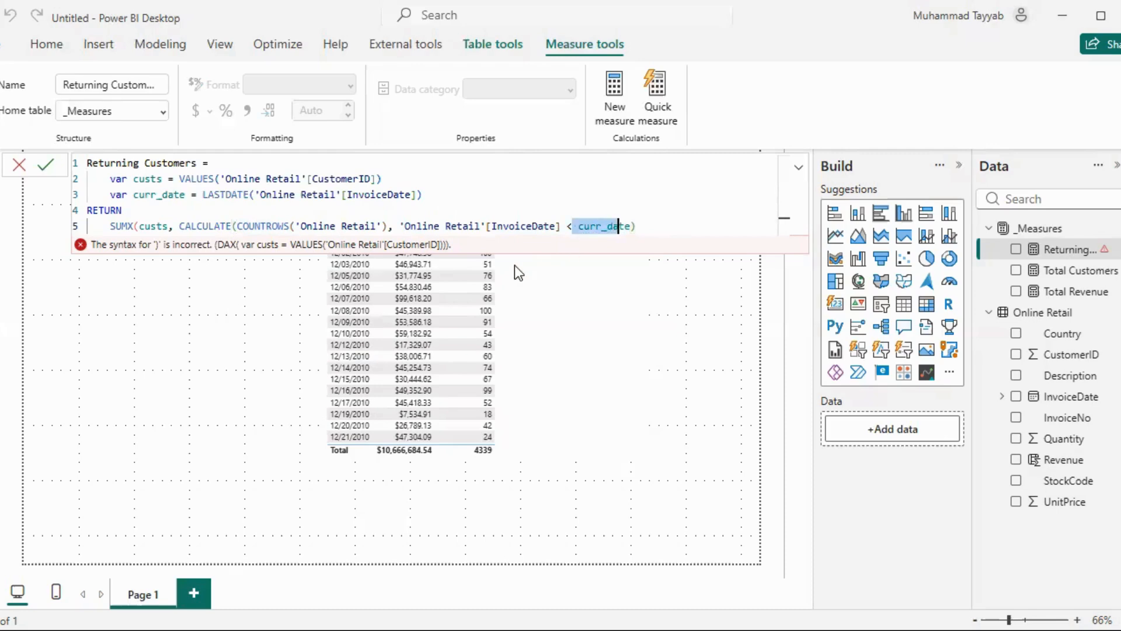
pyautogui.click(560, 303)
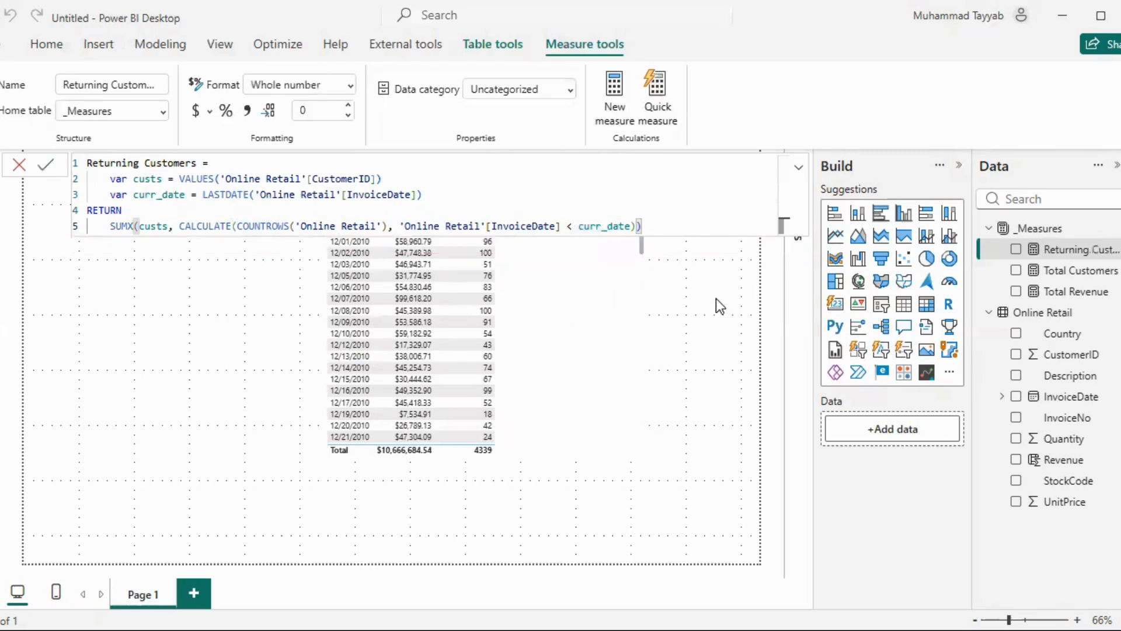
pyautogui.click(716, 299)
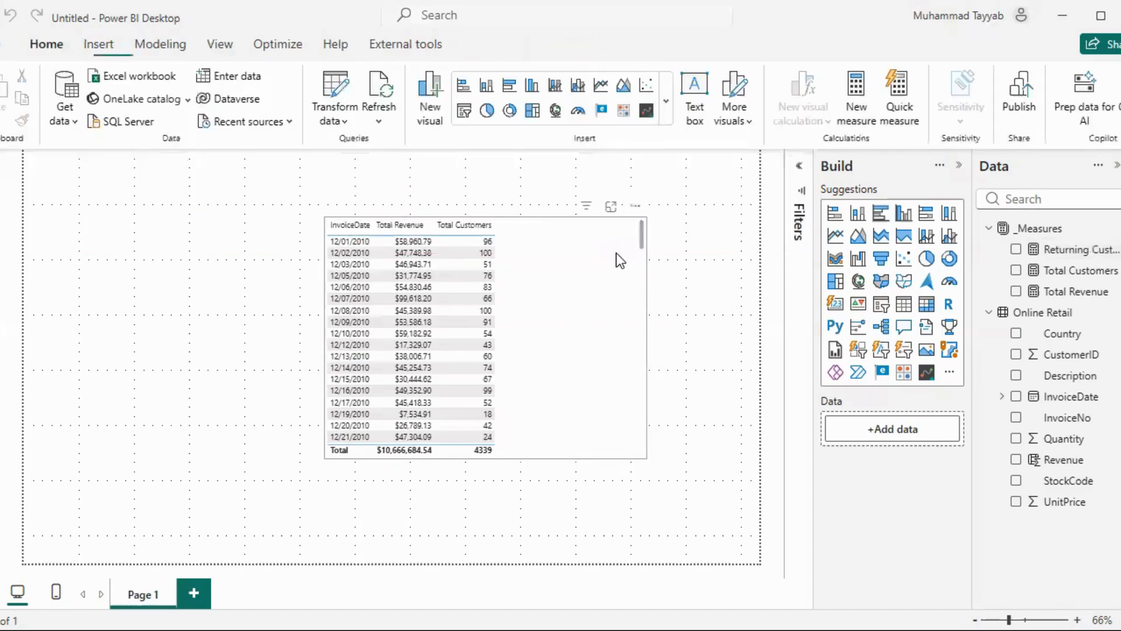
# Move the table visual lower on the report page, clear of the formula area, and reopen the Returning Customers measure
pyautogui.moveTo(625, 232); pyautogui.dragTo(571, 306)
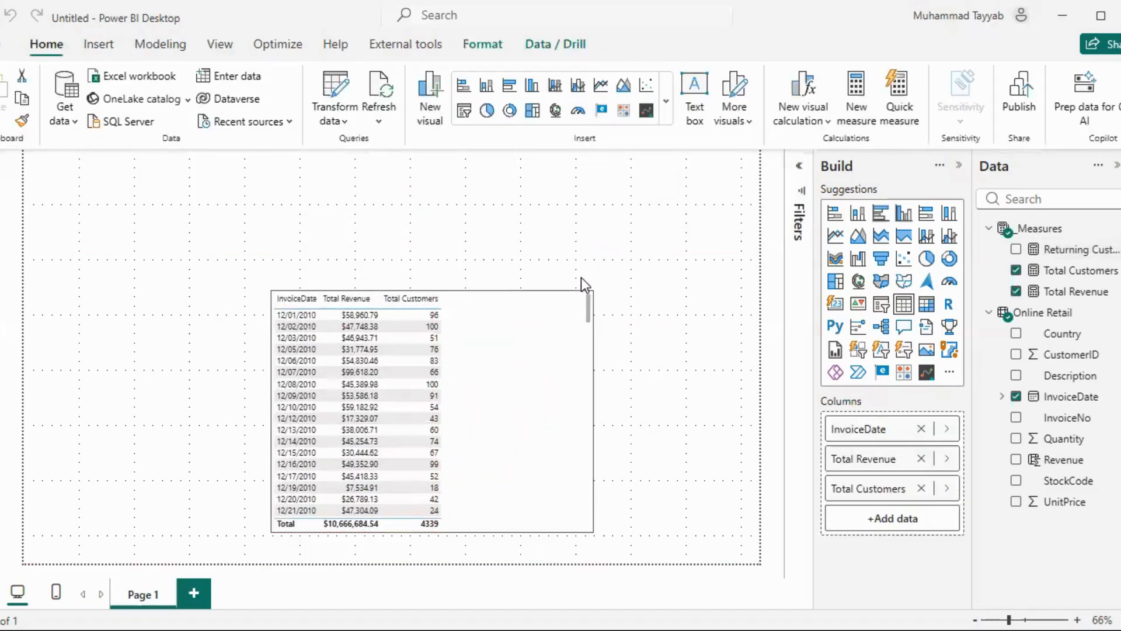
pyautogui.click(622, 279)
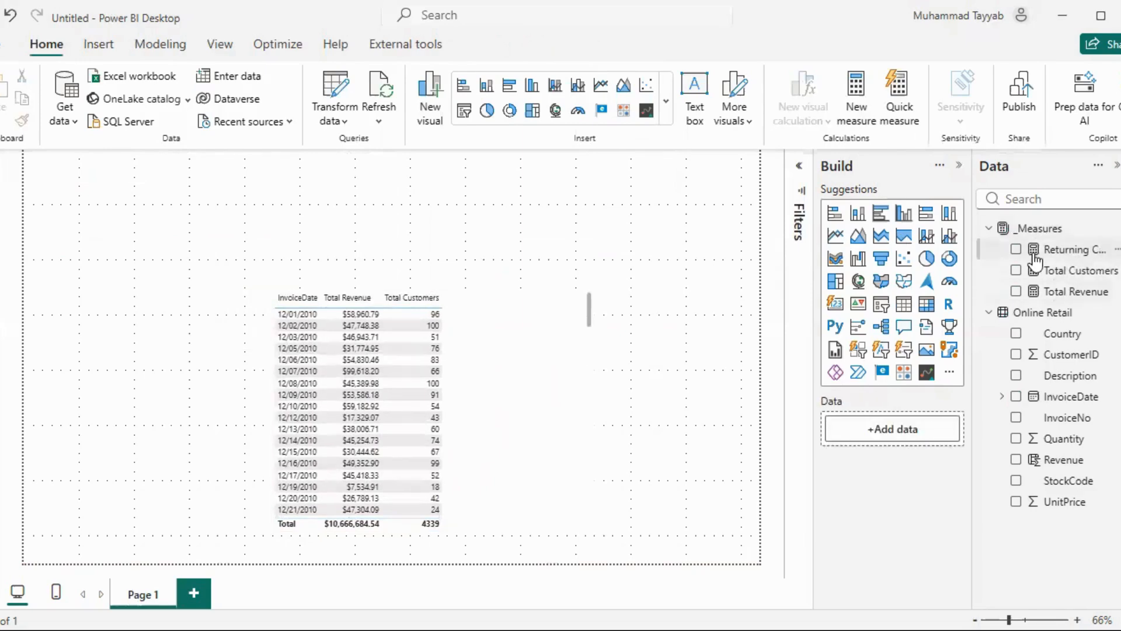
pyautogui.click(1070, 255)
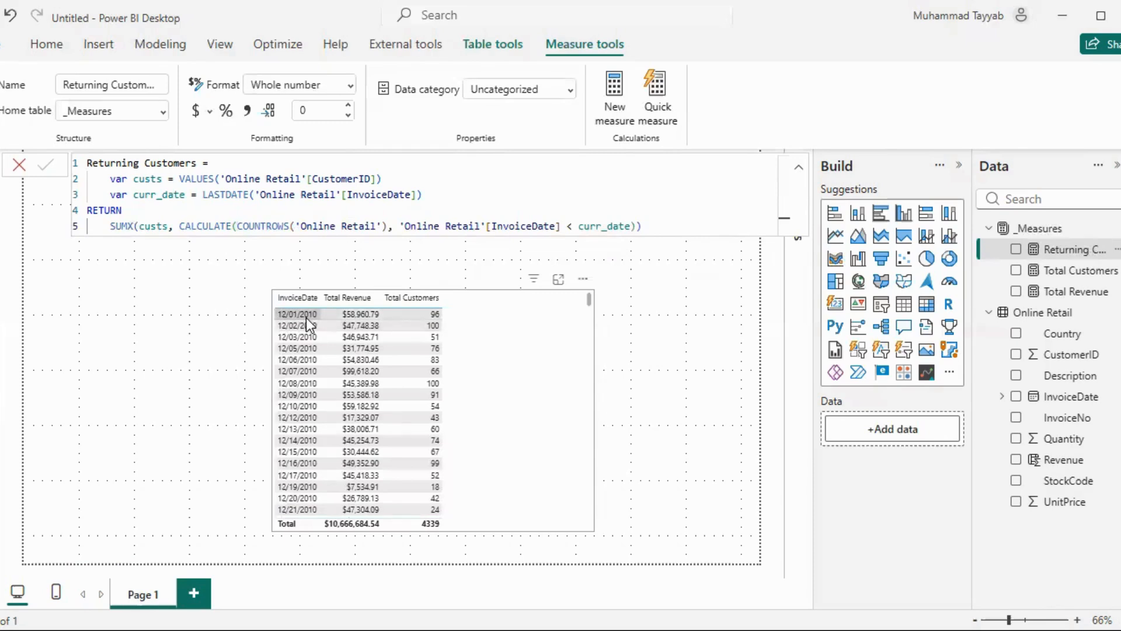
# Examine the curr_date filter, the COUNTROWS expression and the SUMX over custs in the Returning Customers formula
pyautogui.moveTo(578, 226); pyautogui.dragTo(632, 226)
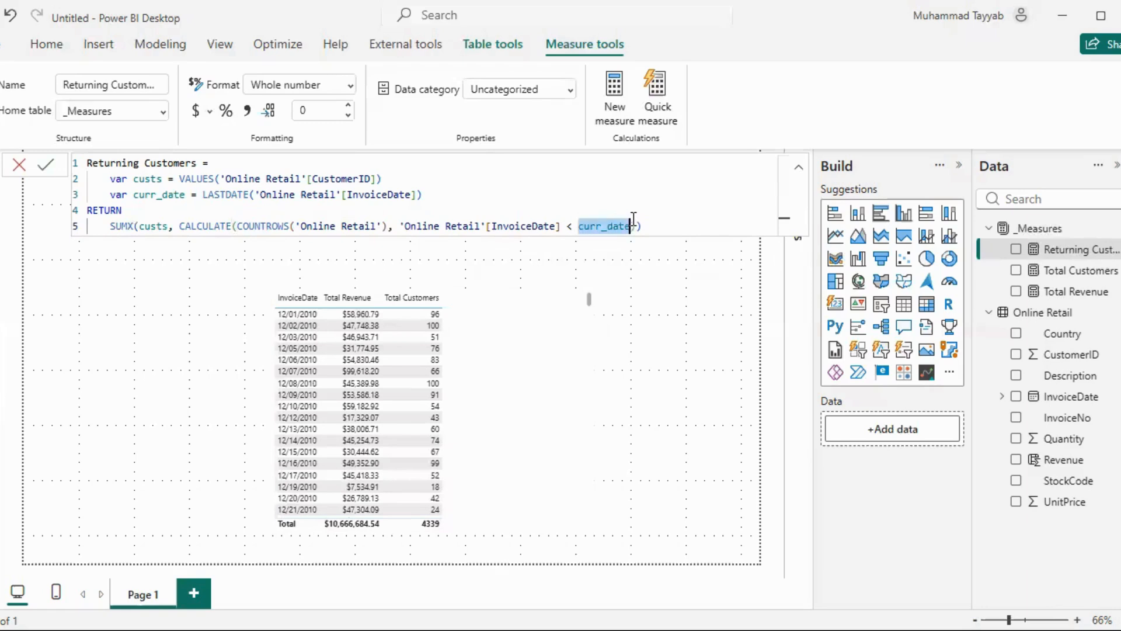
pyautogui.click(565, 226)
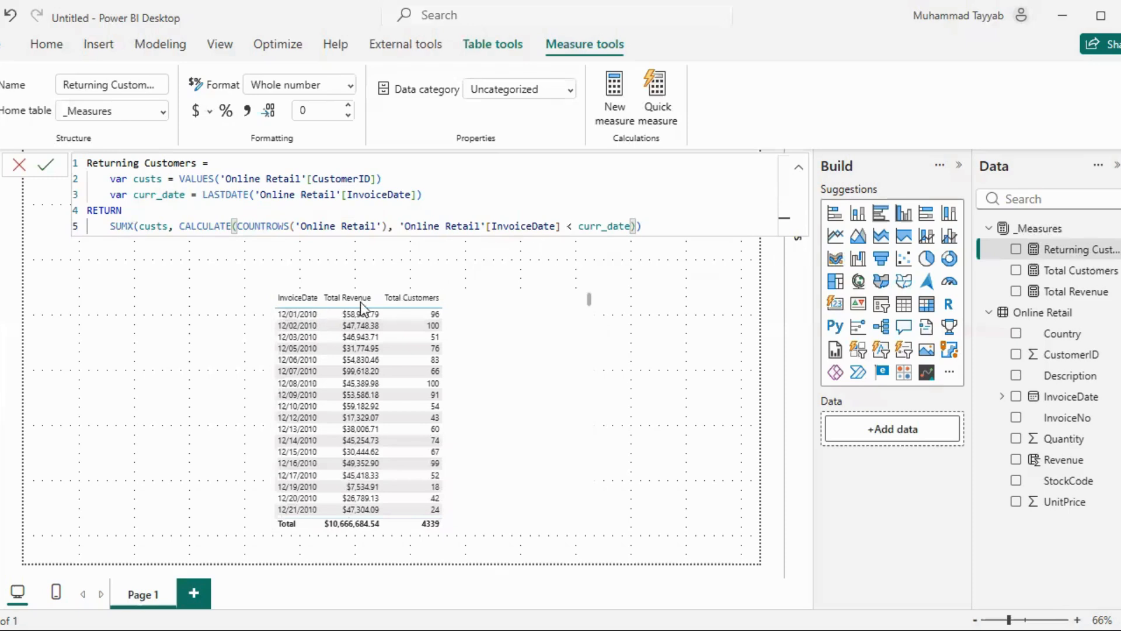
pyautogui.moveTo(388, 226); pyautogui.dragTo(237, 226)
pyautogui.click(668, 228)
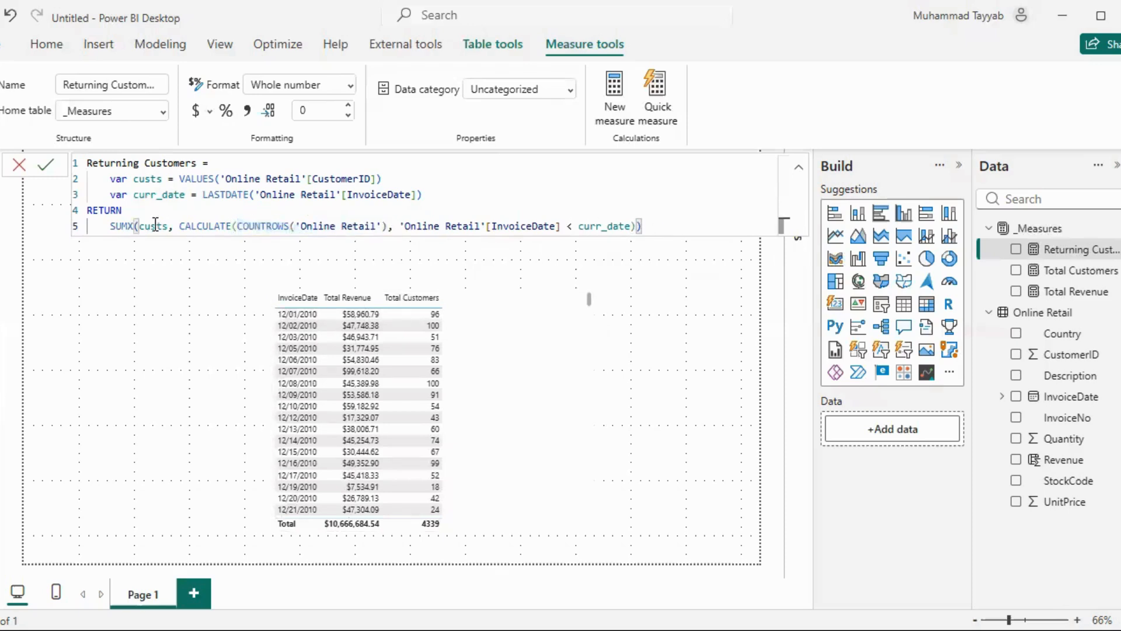
pyautogui.doubleClick(154, 226)
pyautogui.doubleClick(126, 226)
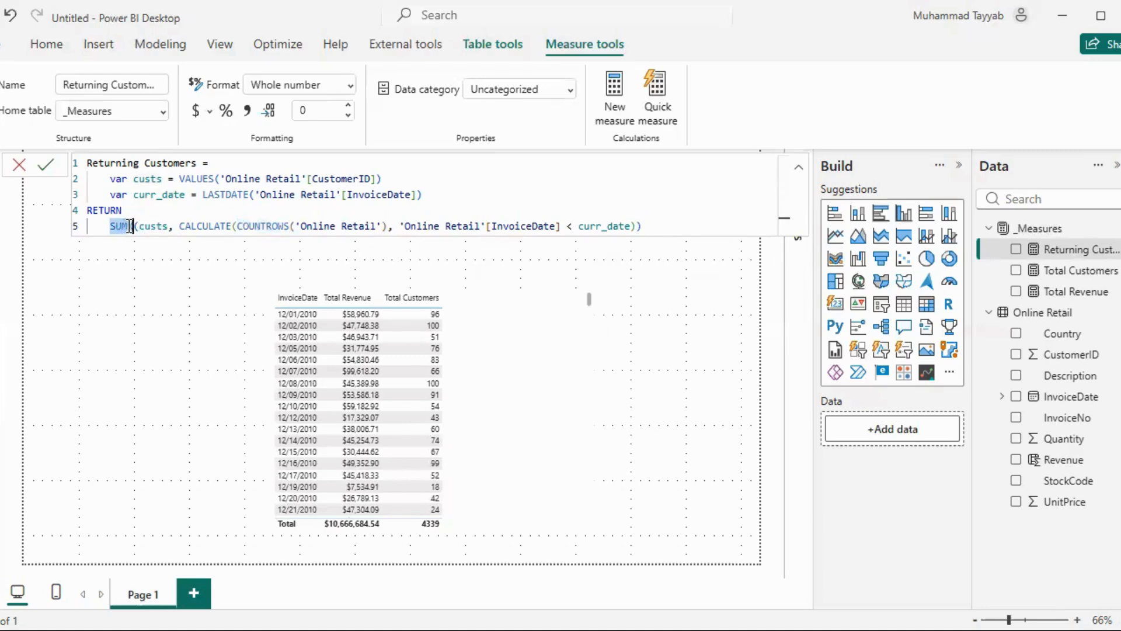
pyautogui.click(671, 228)
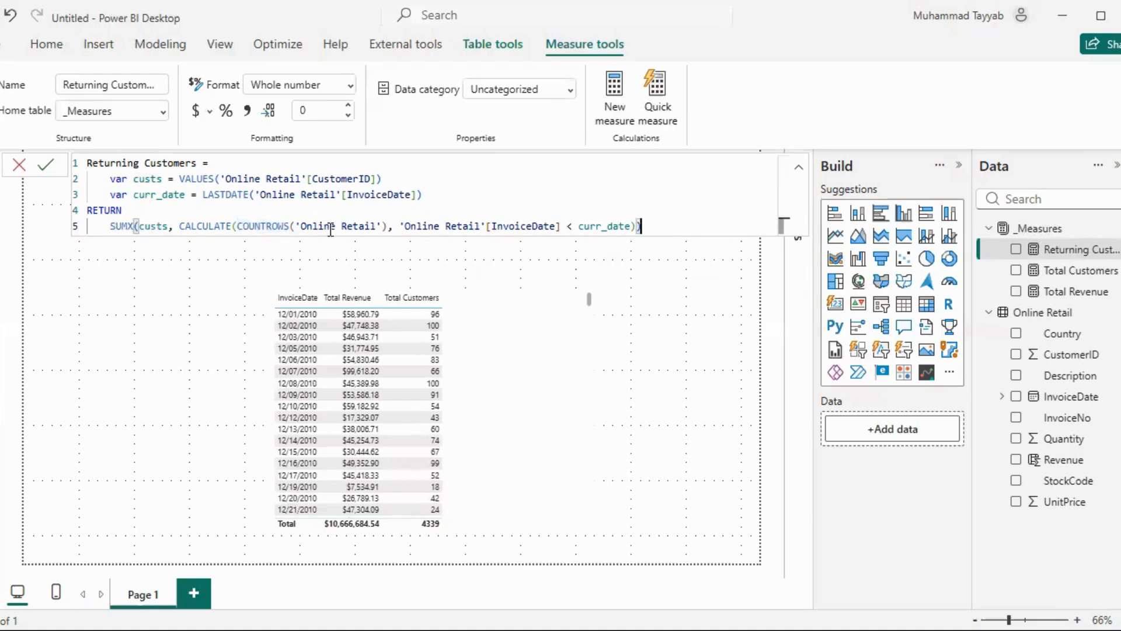
# Wrap the parenthesized CALCULATE expression in an IF function with the test > 0 and the true result 1
pyautogui.doubleClick(209, 233)
pyautogui.doubleClick(210, 234)
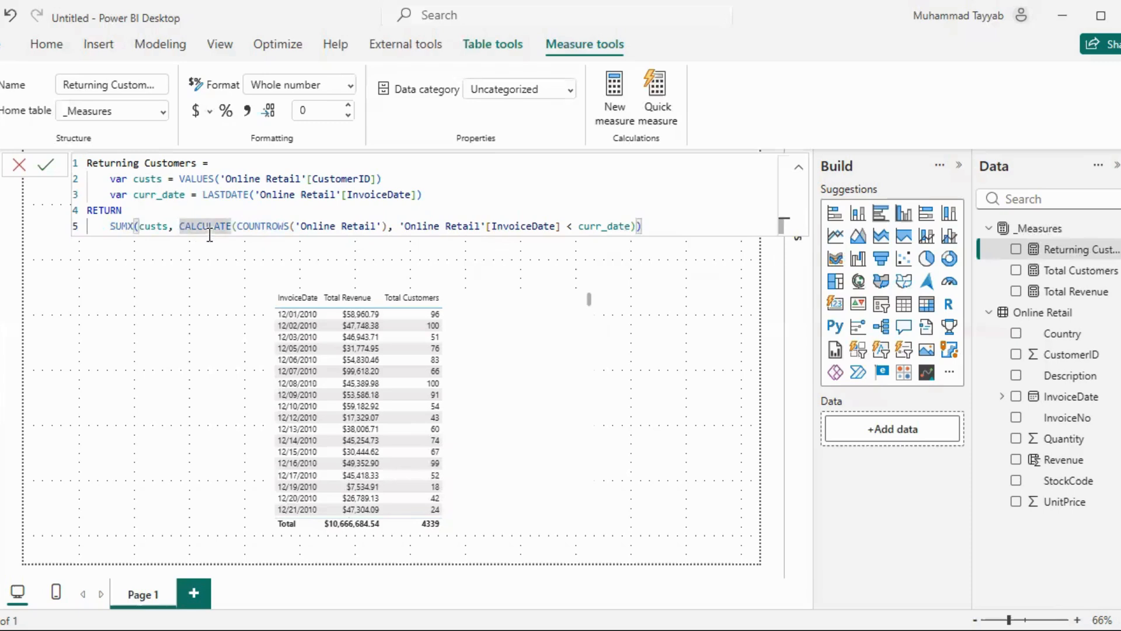
pyautogui.press('Left')
pyautogui.write('IF(')
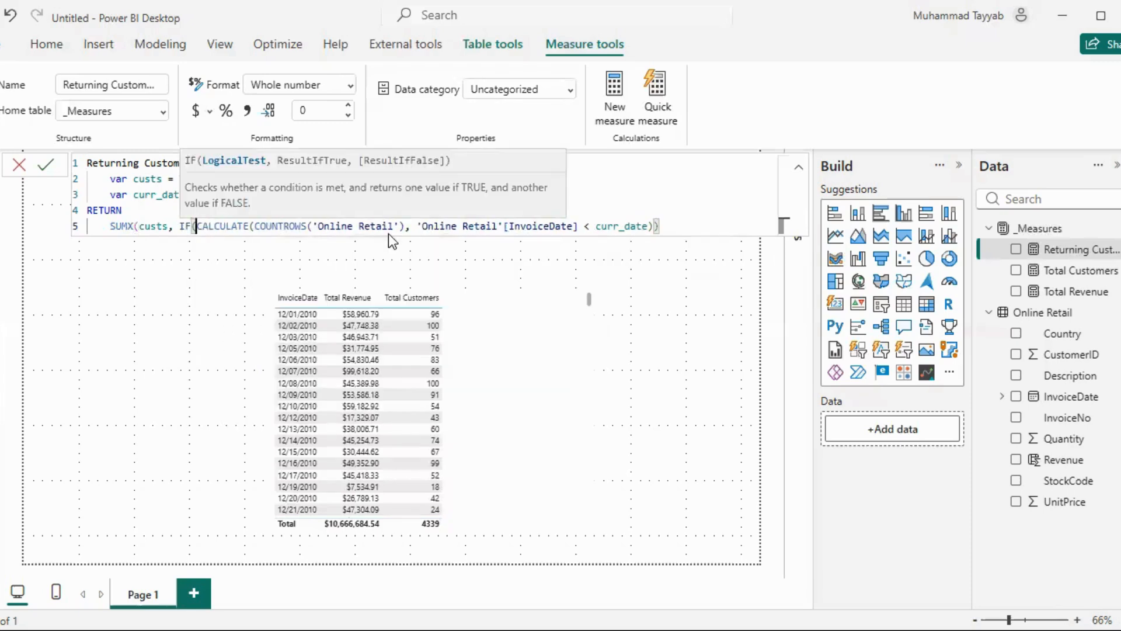
pyautogui.click(699, 225)
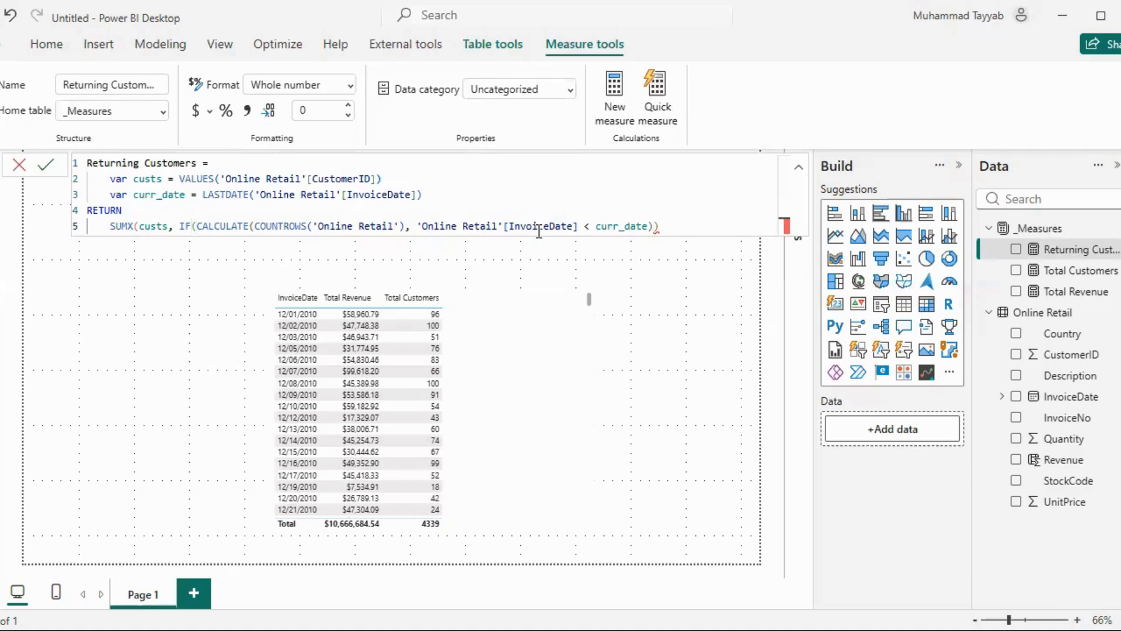
pyautogui.write(')')
pyautogui.click(196, 226)
pyautogui.write('(')
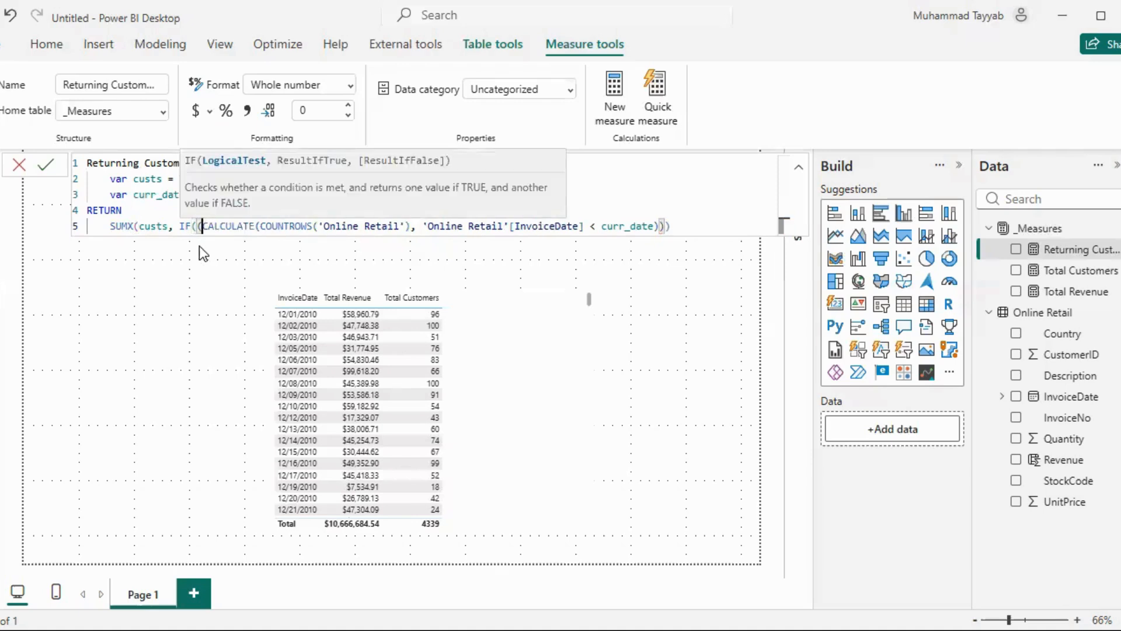
pyautogui.click(673, 232)
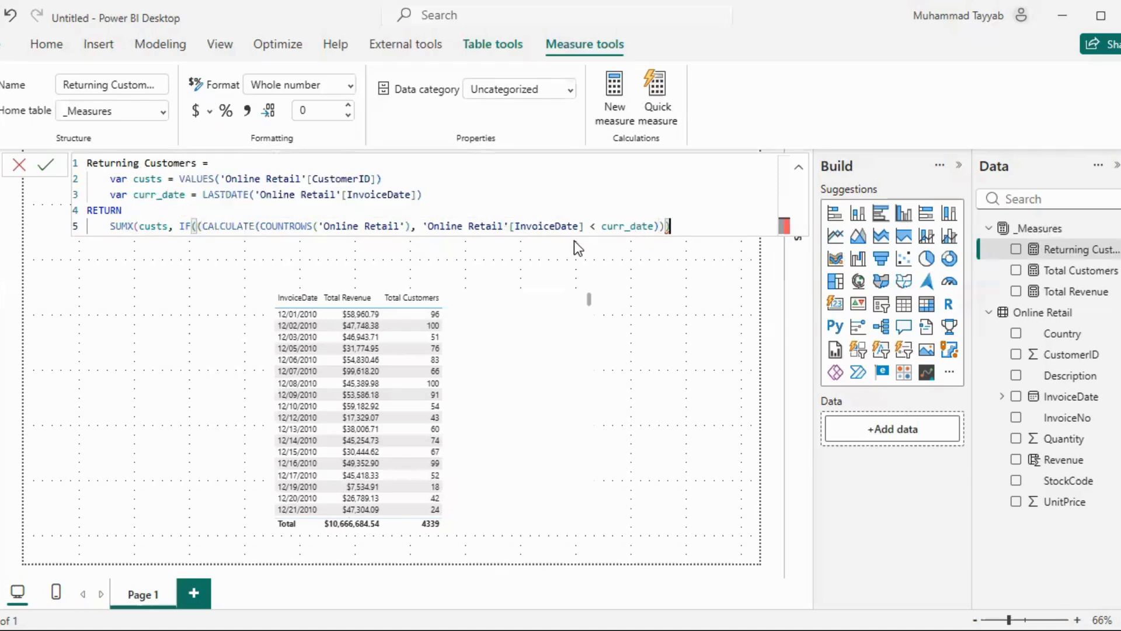
pyautogui.write('> 0, 1')
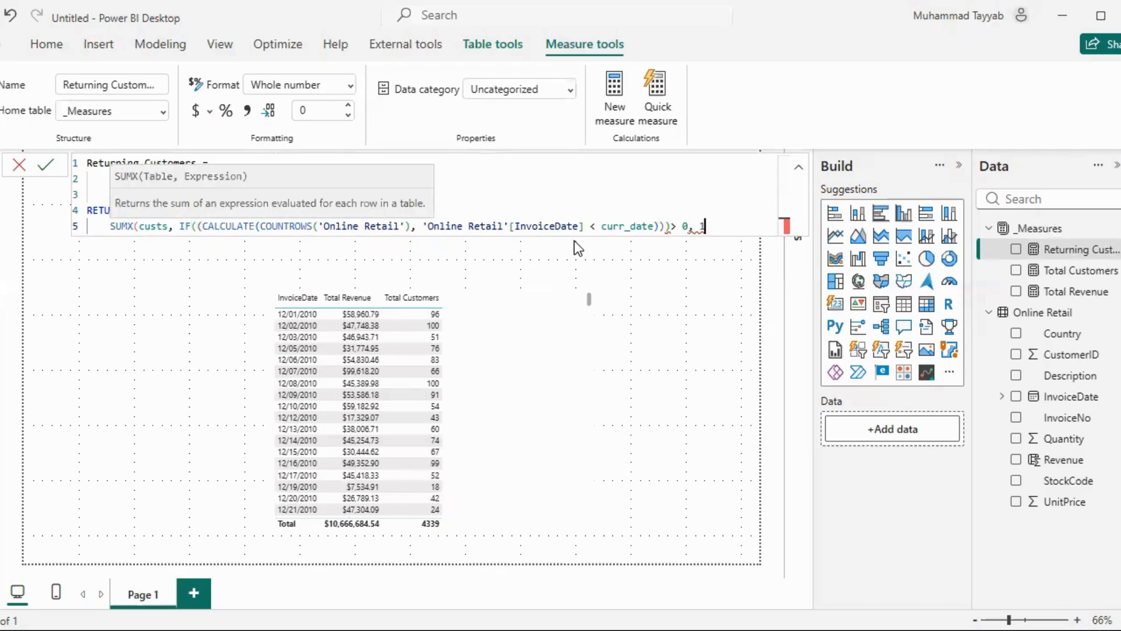
# Remove the extra closing parenthesis before > 0 in the IF test of the Returning Customers formula
pyautogui.click(669, 227)
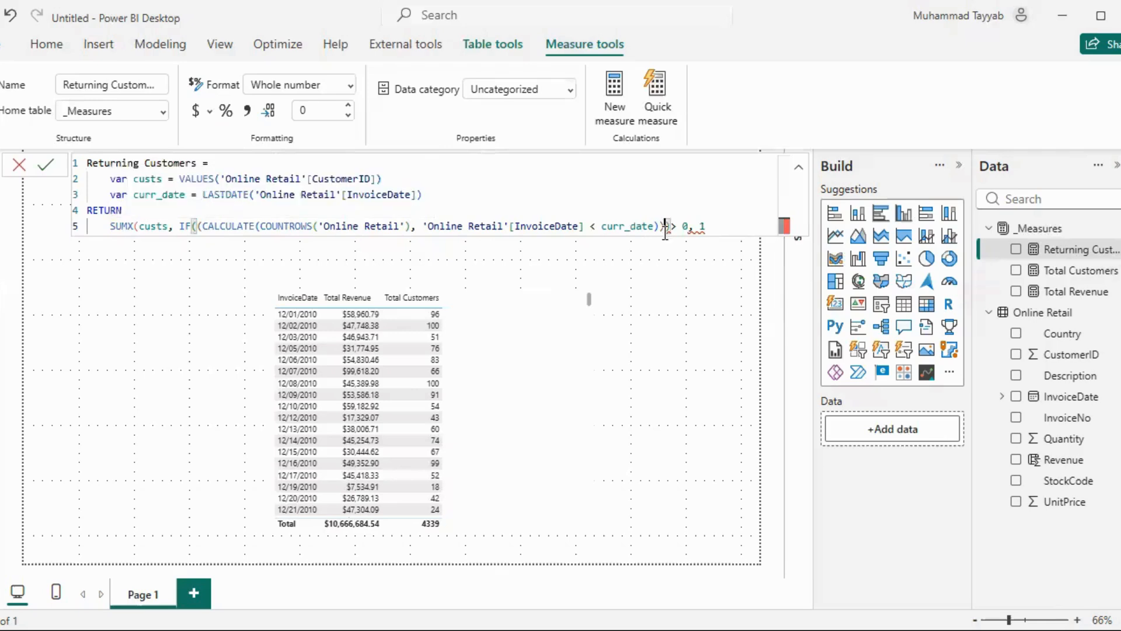
pyautogui.press('BackSpace')
pyautogui.click(409, 225)
pyautogui.click(709, 226)
pyautogui.click(679, 225)
# Add 0 as the IF function's false result, close the IF and SUMX parentheses, and commit the Returning Customers measure
pyautogui.write(', ')
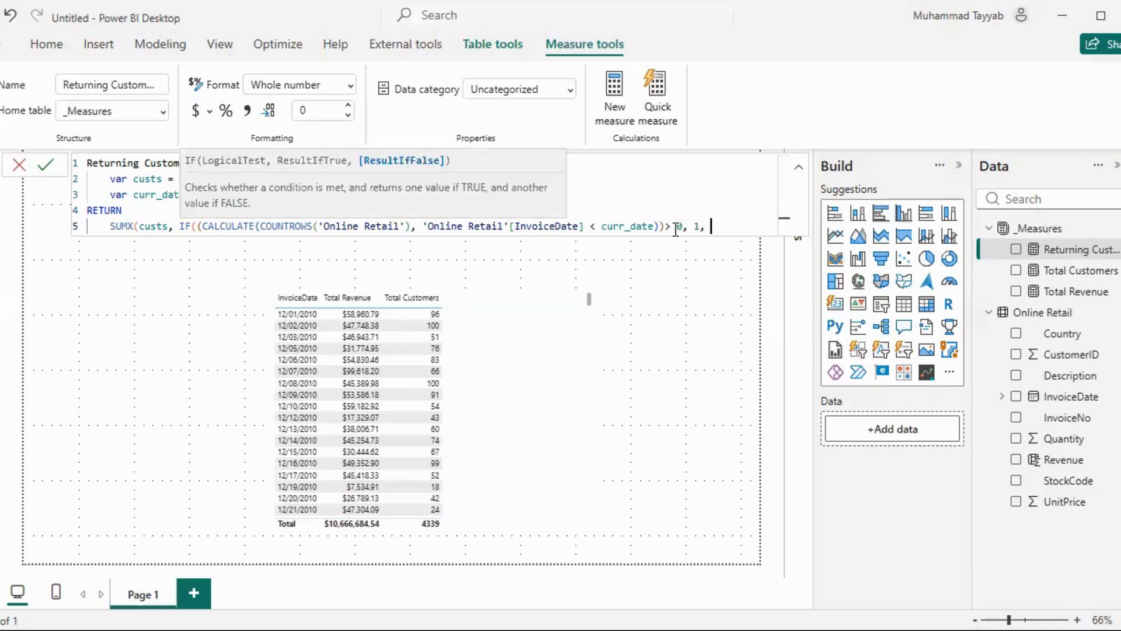
pyautogui.write('0)')
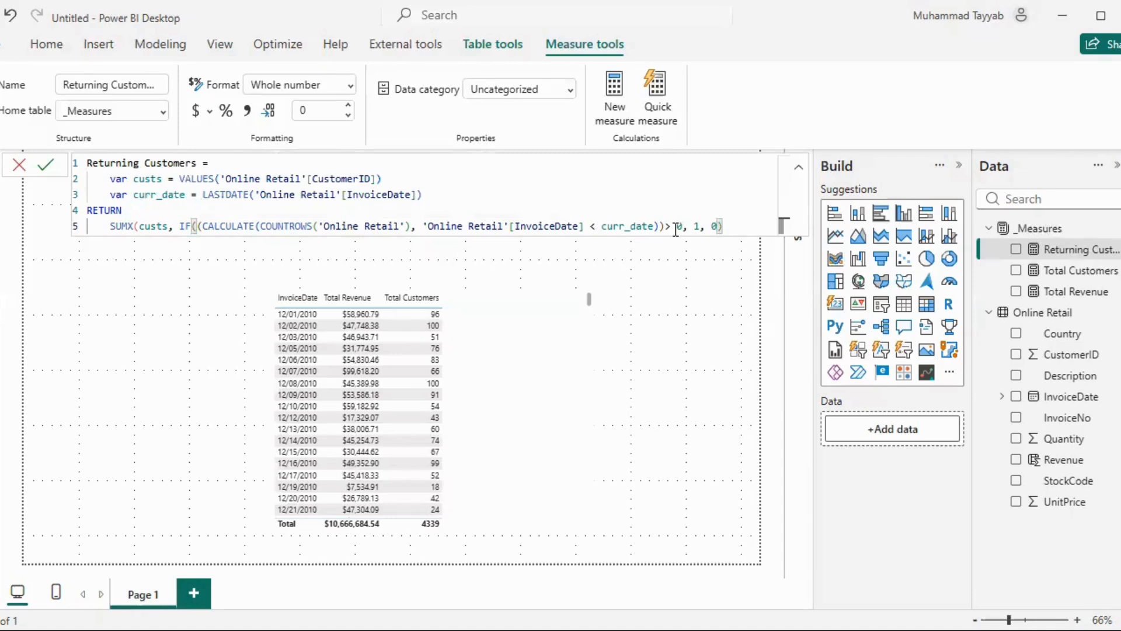
pyautogui.write(')')
pyautogui.moveTo(664, 226); pyautogui.dragTo(202, 226)
pyautogui.click(612, 230)
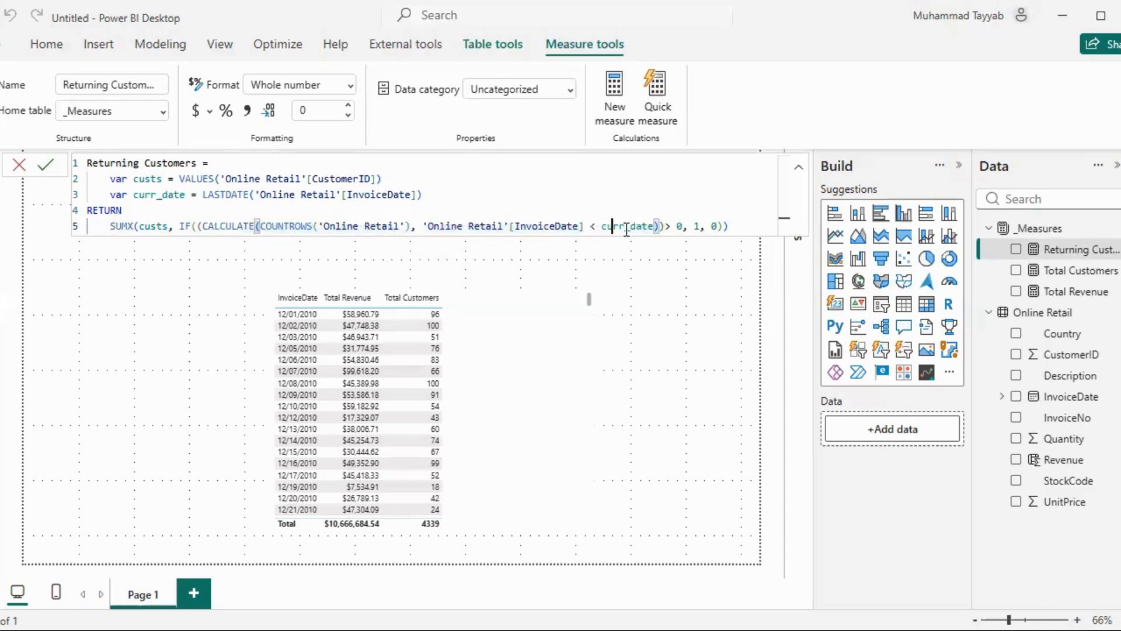
pyautogui.doubleClick(695, 227)
pyautogui.click(698, 227)
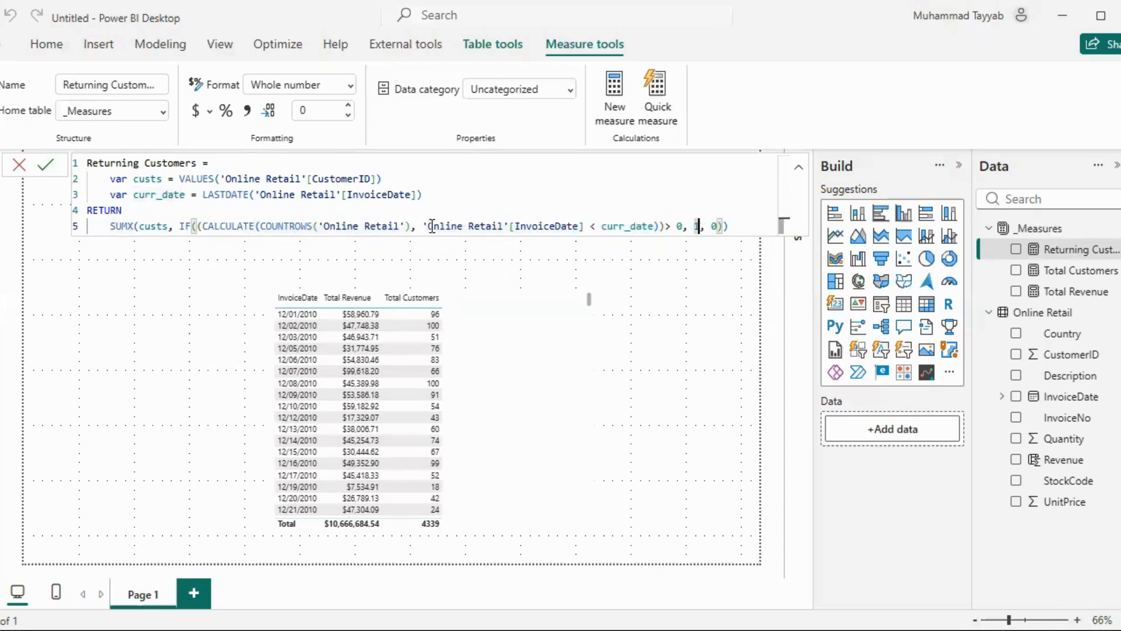
pyautogui.click(635, 283)
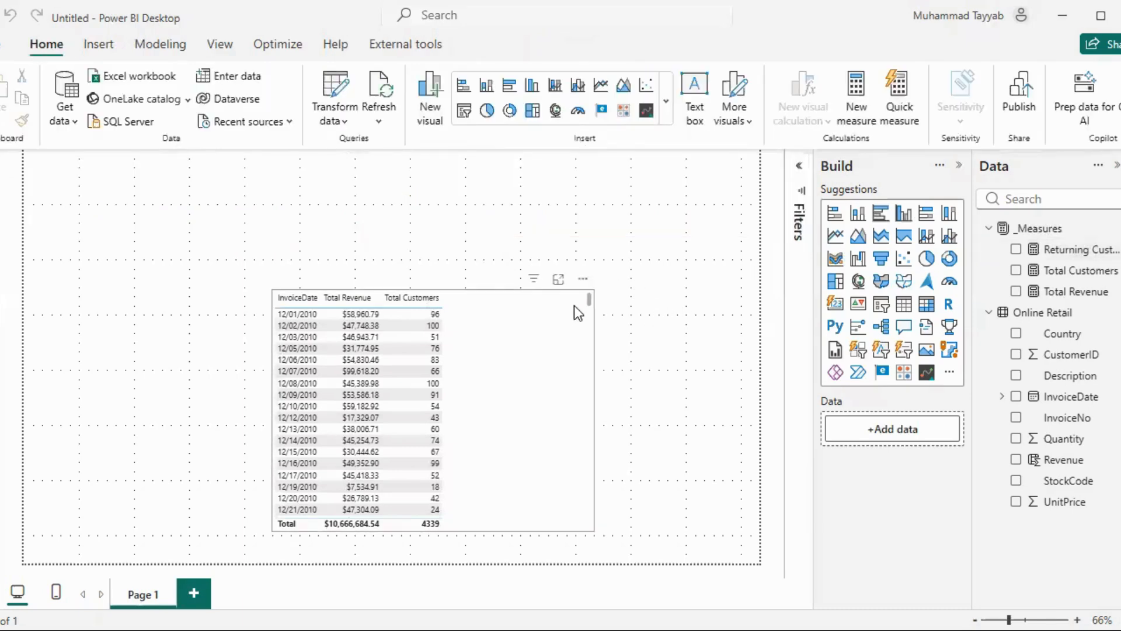
# Move the table visual up and to the left on the page and add the Returning Customers measure to it
pyautogui.moveTo(587, 291); pyautogui.dragTo(471, 220)
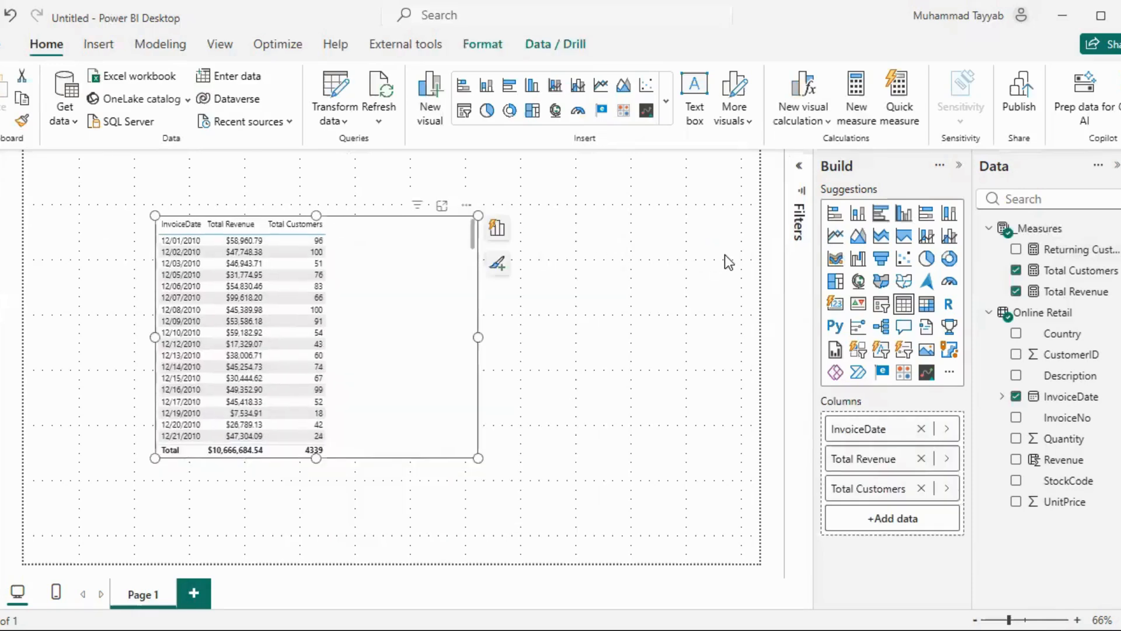
pyautogui.click(1016, 250)
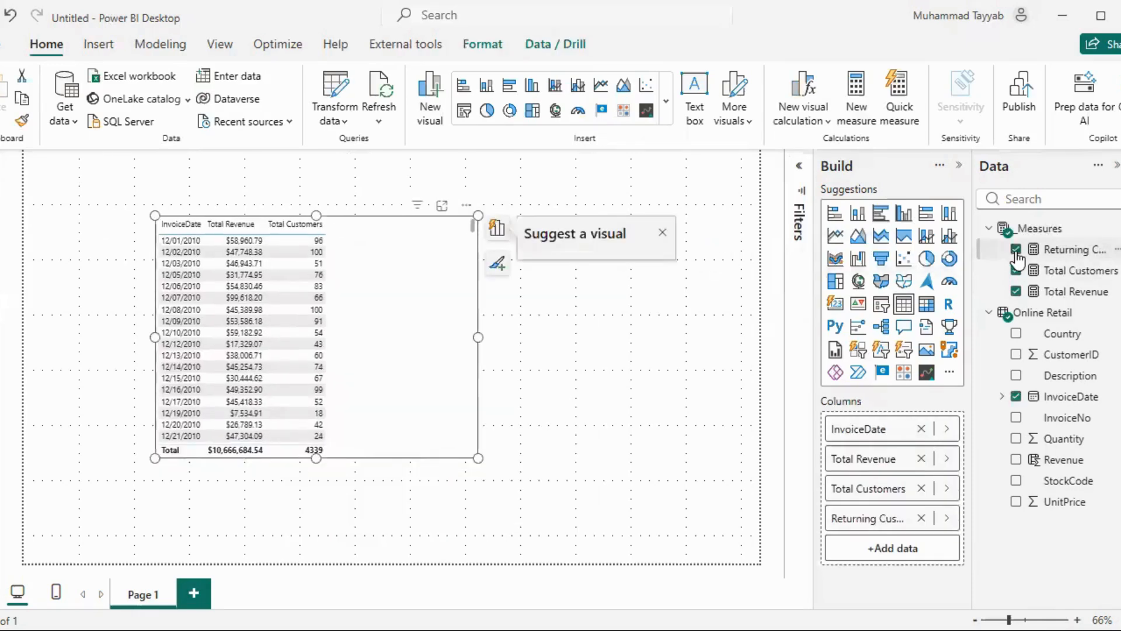
pyautogui.click(660, 233)
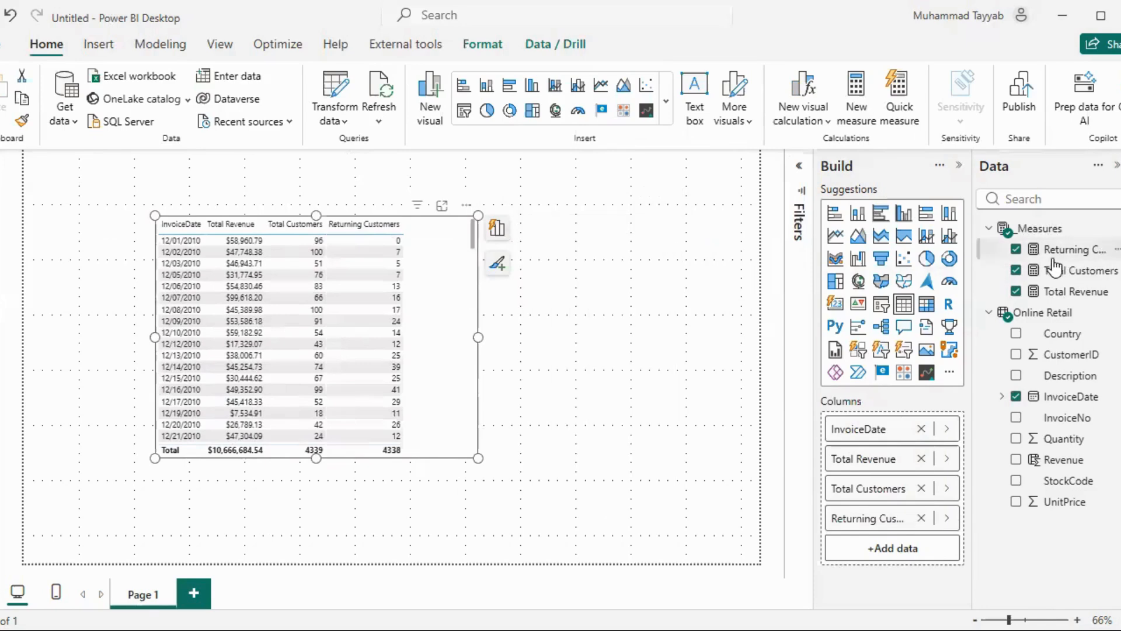
# Create a New Customers measure in the _Measures table as [Total Customers] - [Returning Customers]
pyautogui.click(531, 258)
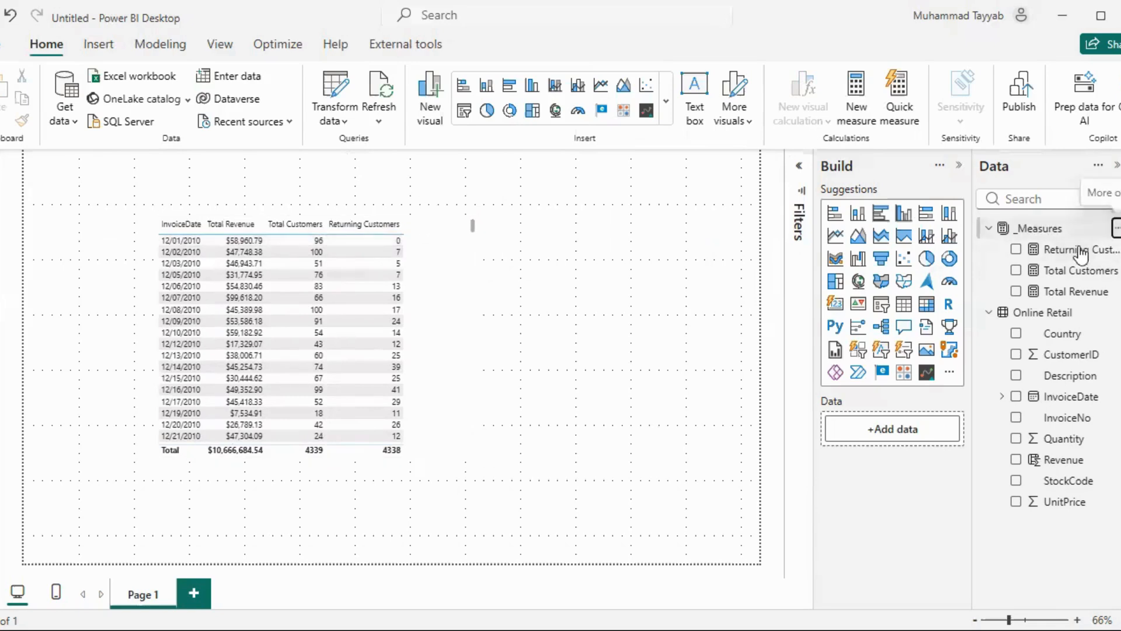
pyautogui.click(1102, 236)
pyautogui.press('Escape')
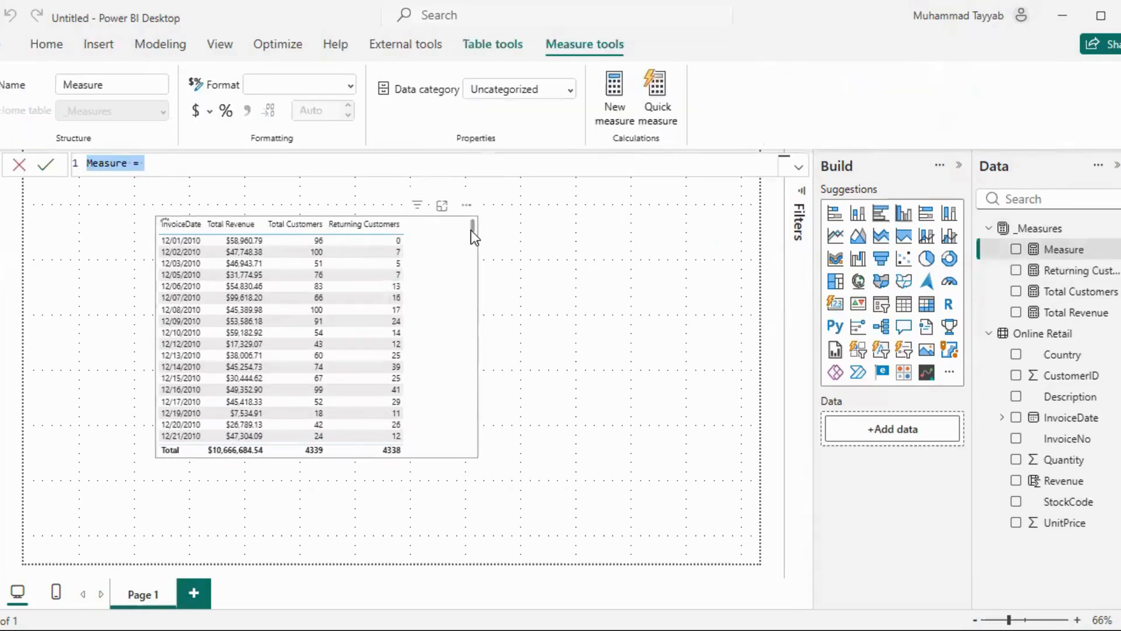
pyautogui.write('New Customers =')
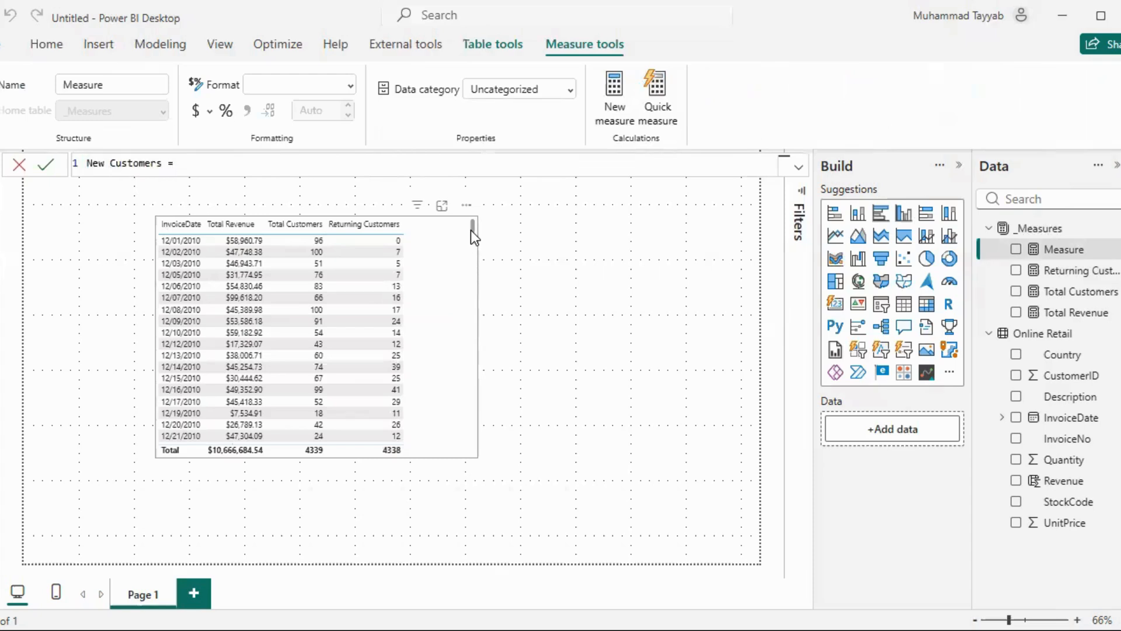
pyautogui.write(' [Tot')
pyautogui.press('Tab')
pyautogui.write('- [')
pyautogui.write('Ret')
pyautogui.press('Tab')
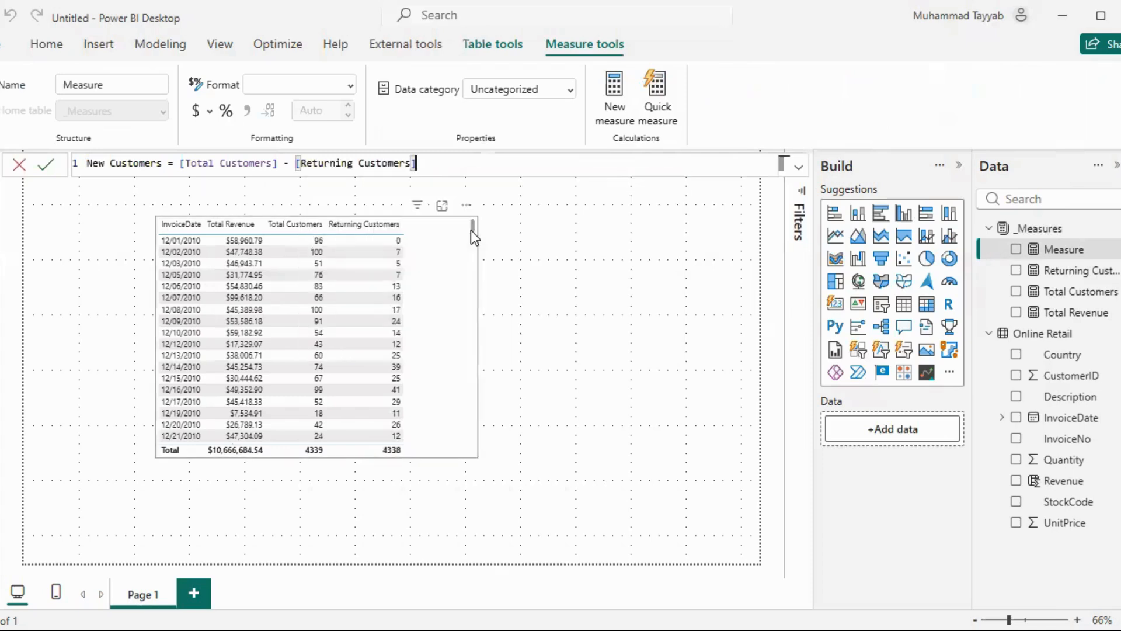
pyautogui.press('Return')
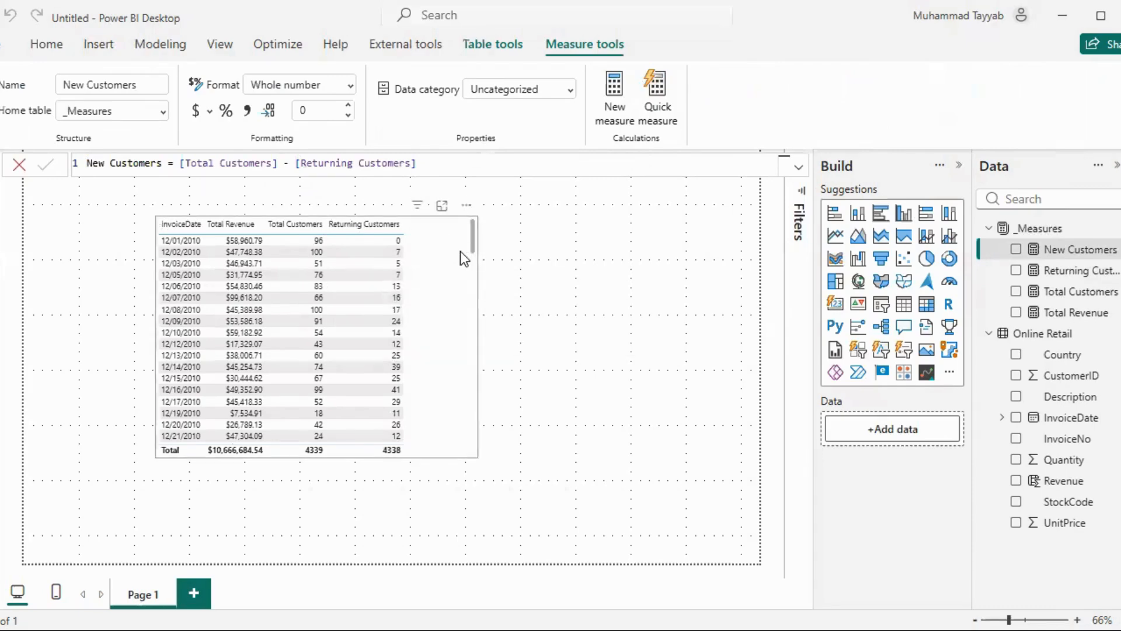
# Add the New Customers measure to the table visual and widen the visual to the right
pyautogui.click(409, 263)
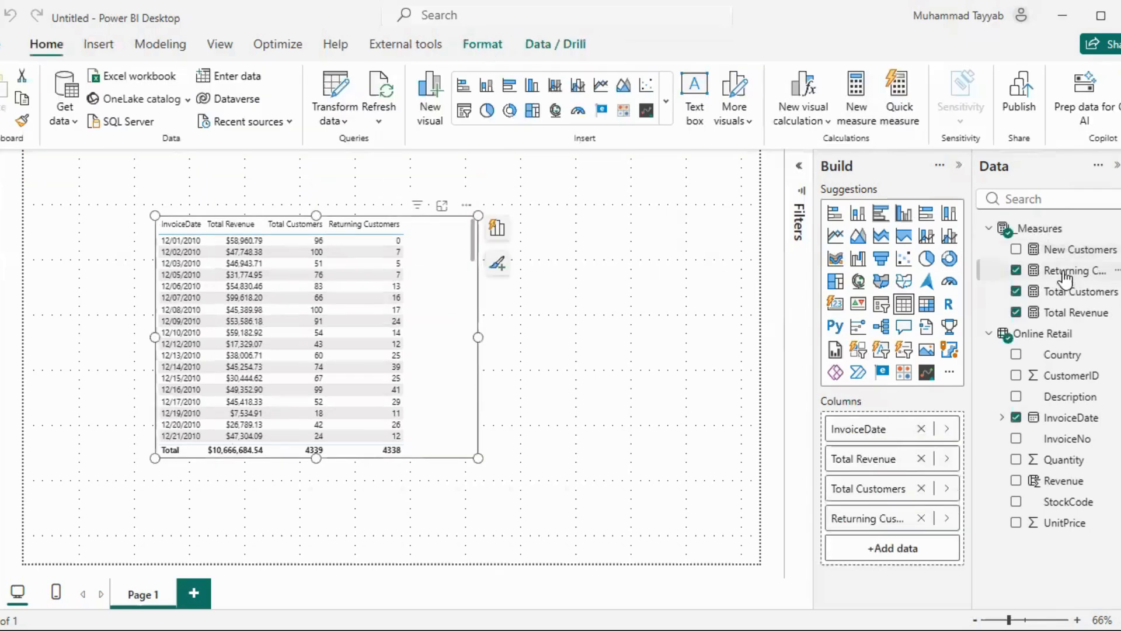
pyautogui.click(1014, 250)
pyautogui.moveTo(478, 337); pyautogui.dragTo(559, 337)
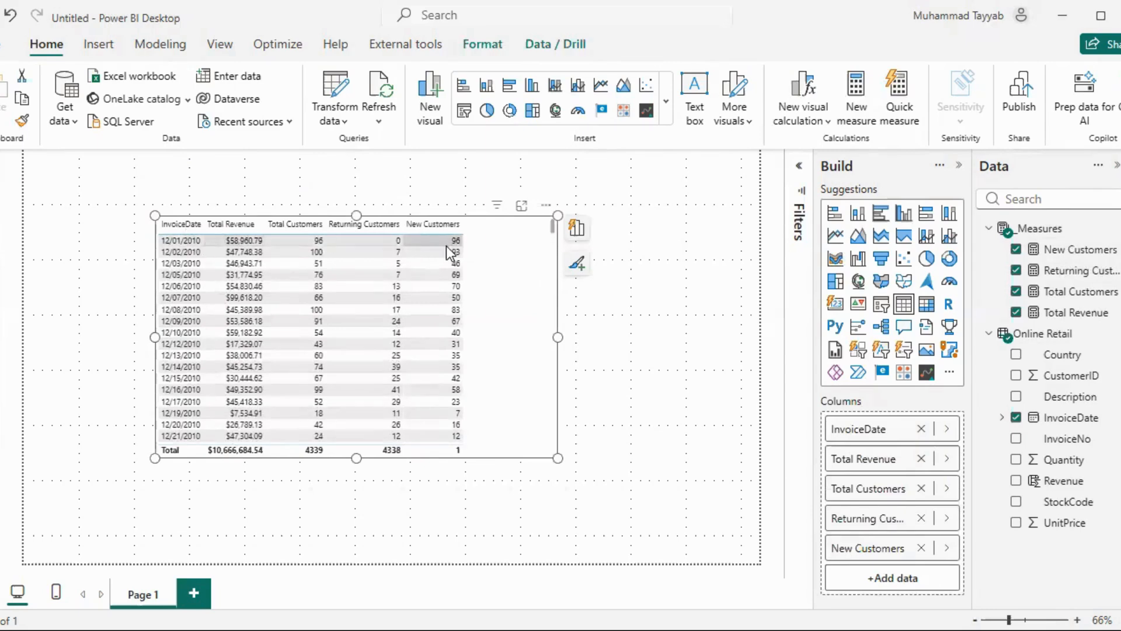
# Review the daily returning and new customer figures in the table and remove the table visual from the page
pyautogui.scroll(-10, 411, 341)
pyautogui.scroll(10, 413, 334)
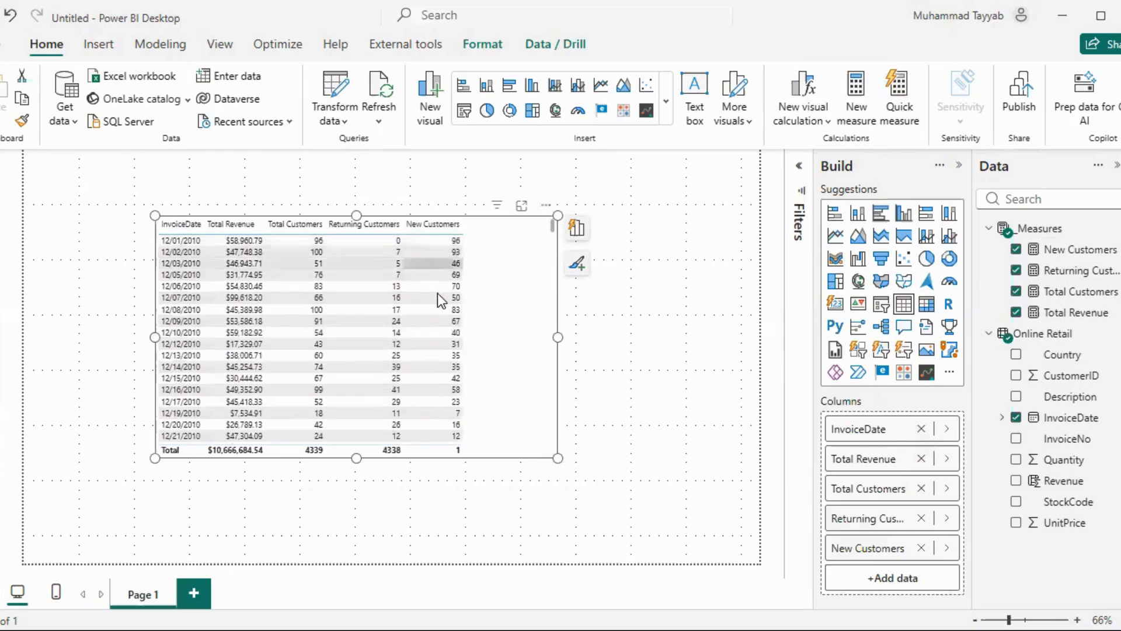
pyautogui.scroll(-5, 432, 304)
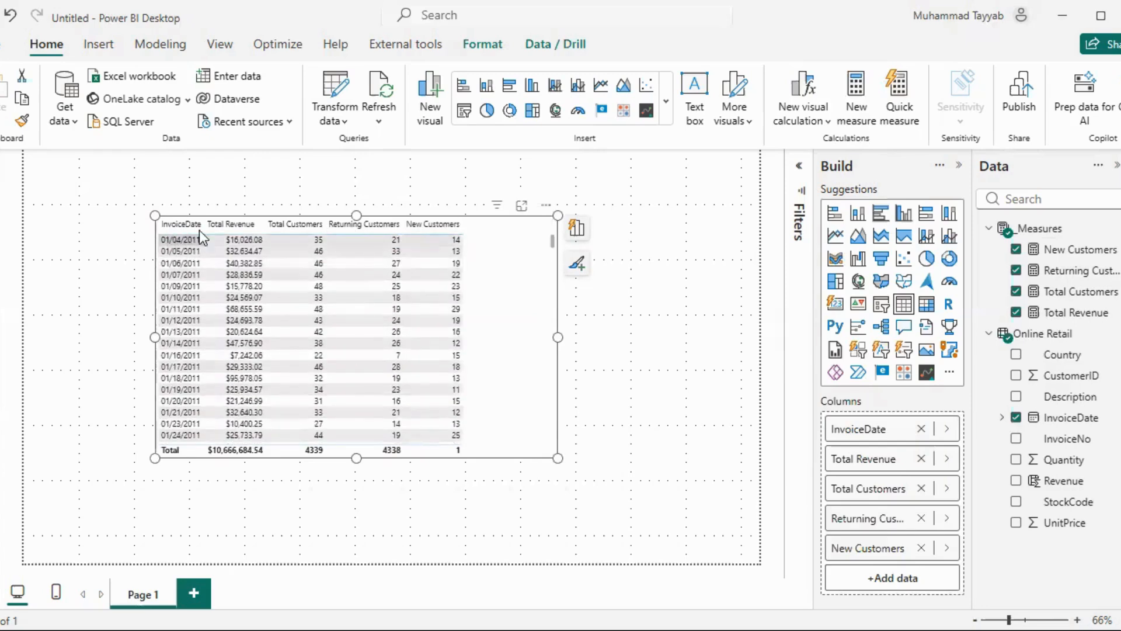
pyautogui.scroll(5, 397, 279)
pyautogui.scroll(-20, 411, 323)
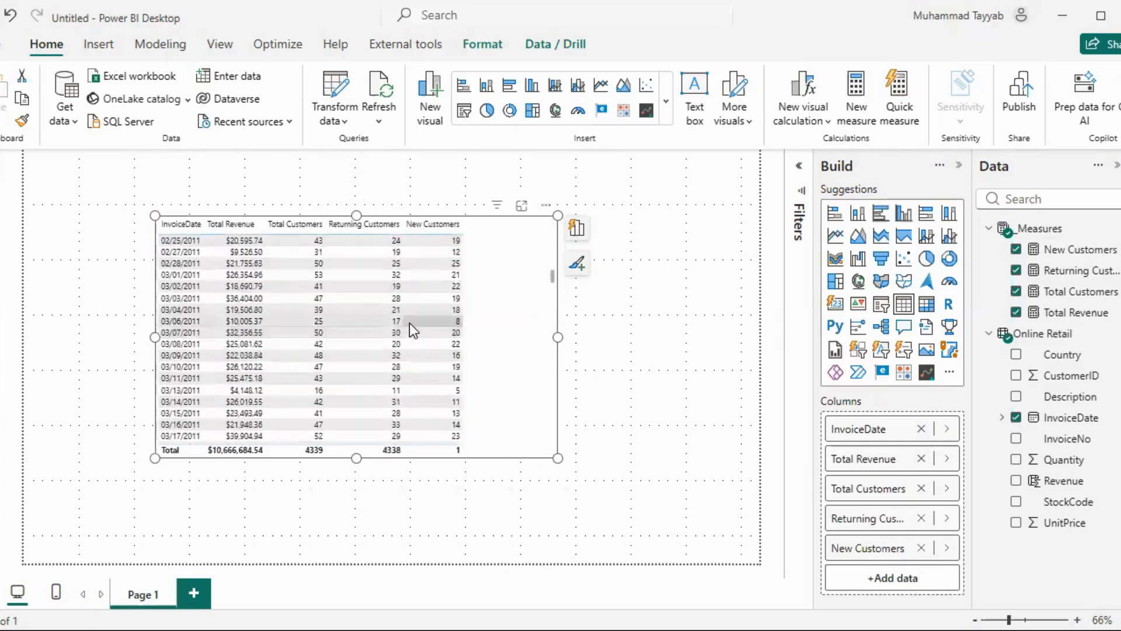
pyautogui.scroll(20, 408, 321)
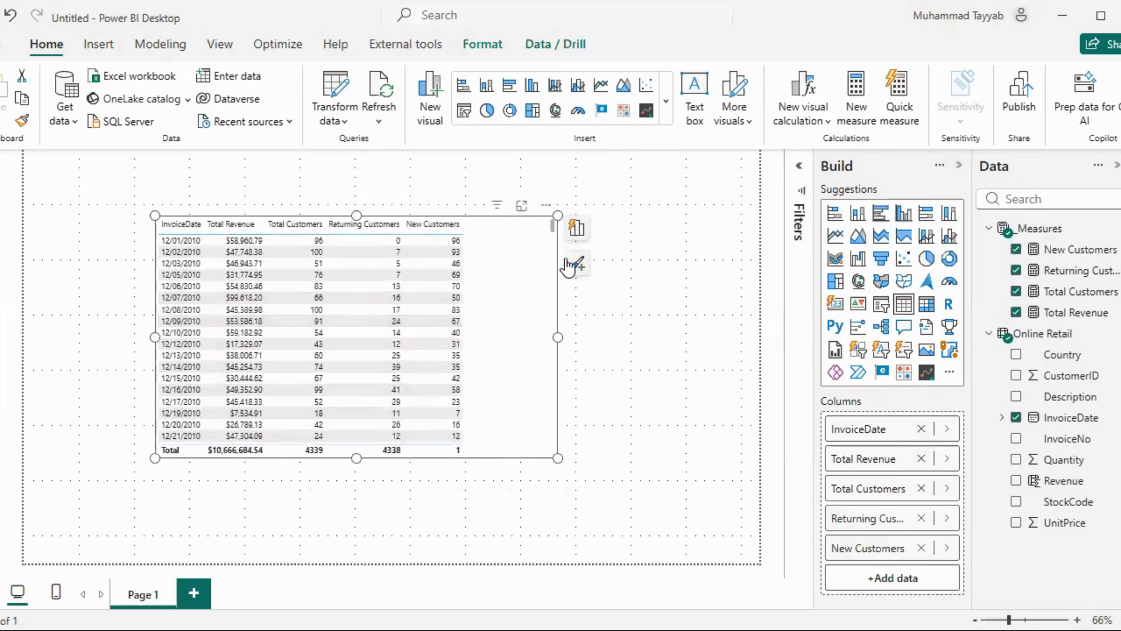
pyautogui.click(546, 205)
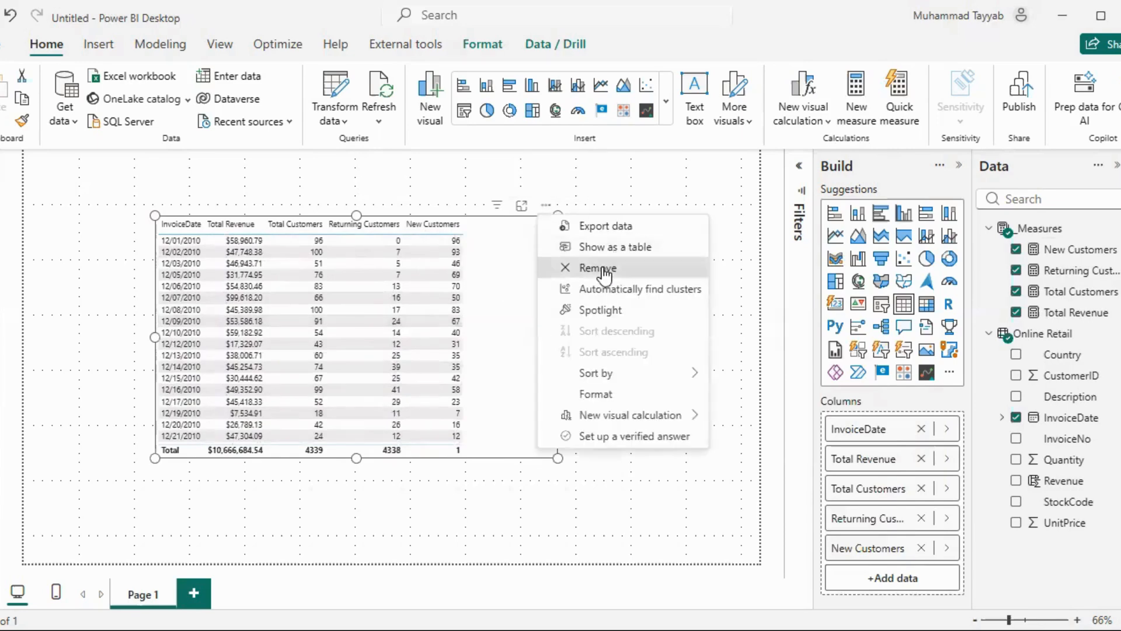
pyautogui.click(601, 268)
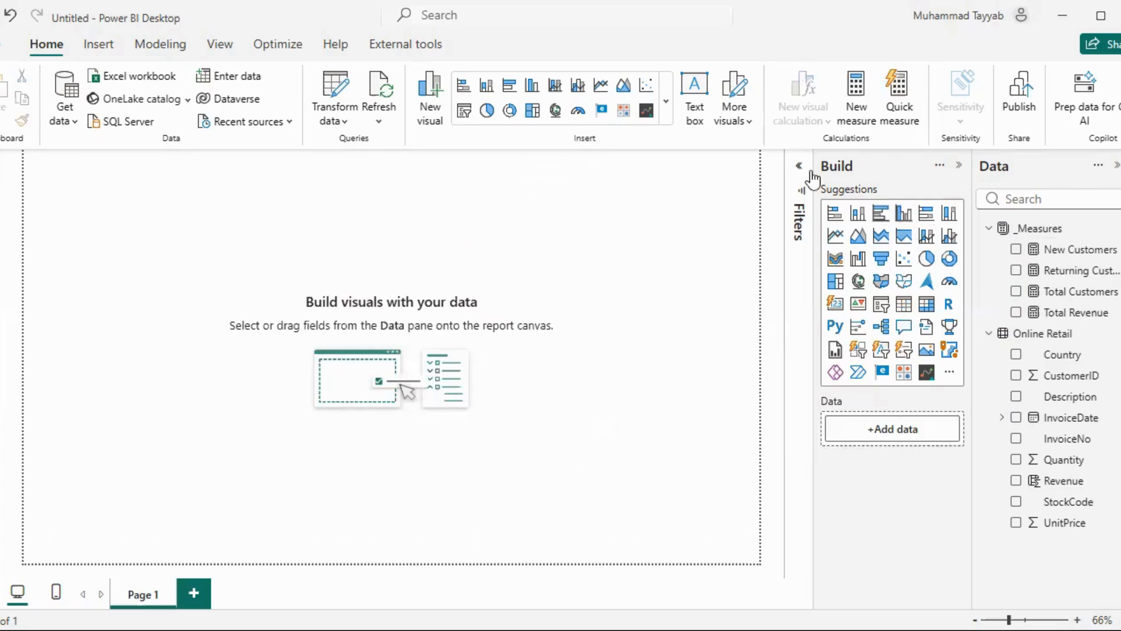
# Set the report page's canvas background colour to hex #335544
pyautogui.click(1119, 245)
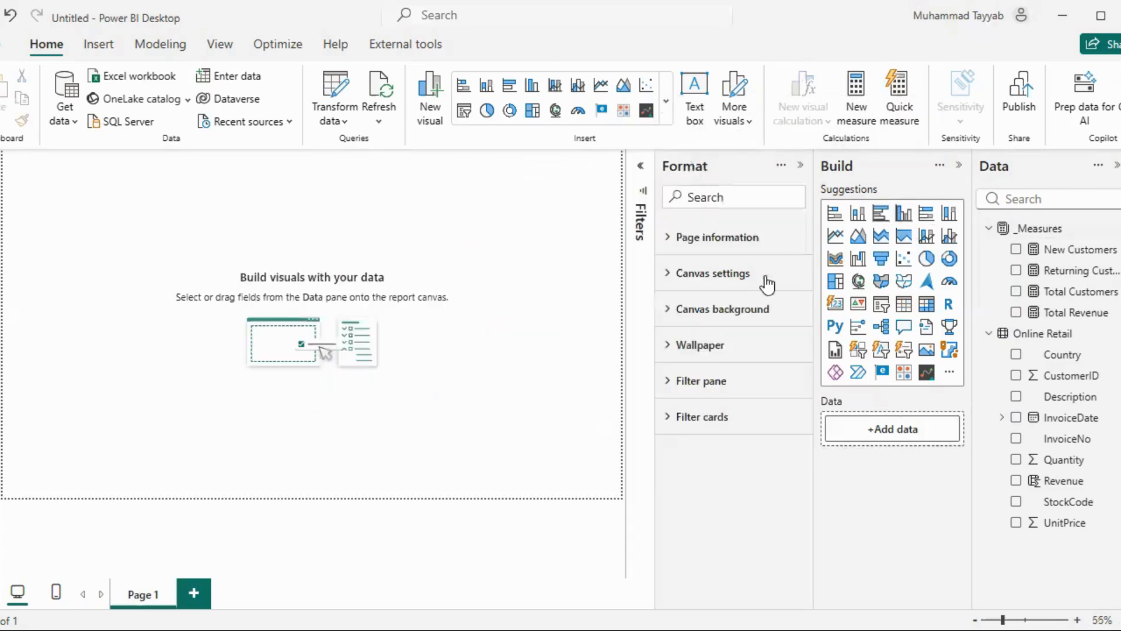
pyautogui.click(697, 327)
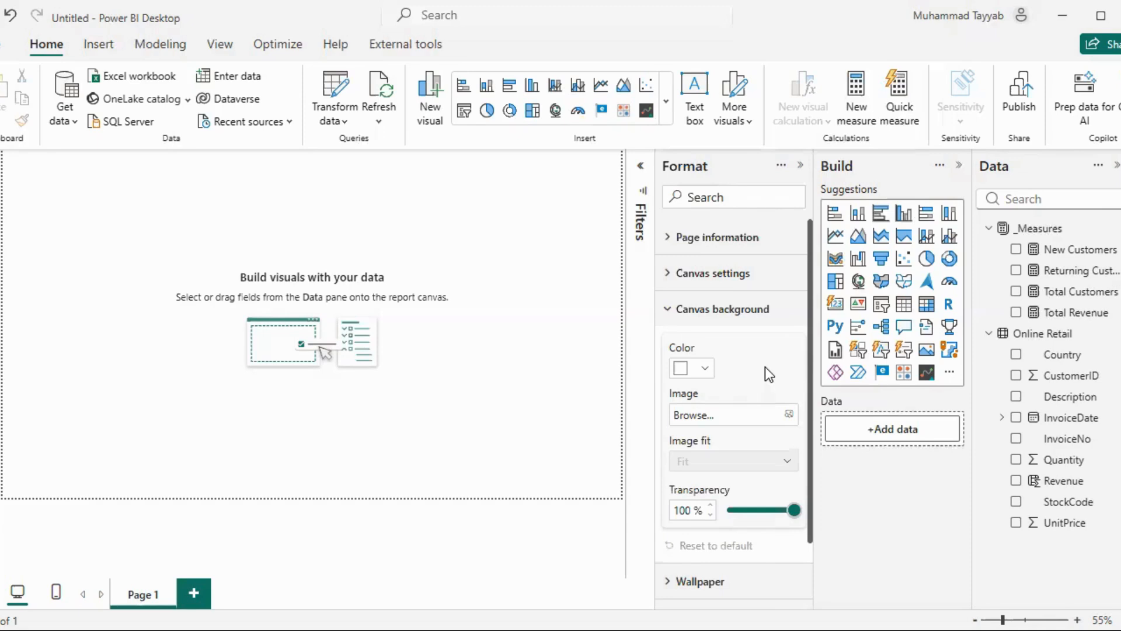
pyautogui.click(703, 368)
pyautogui.click(701, 332)
pyautogui.click(738, 307)
pyautogui.doubleClick(739, 308)
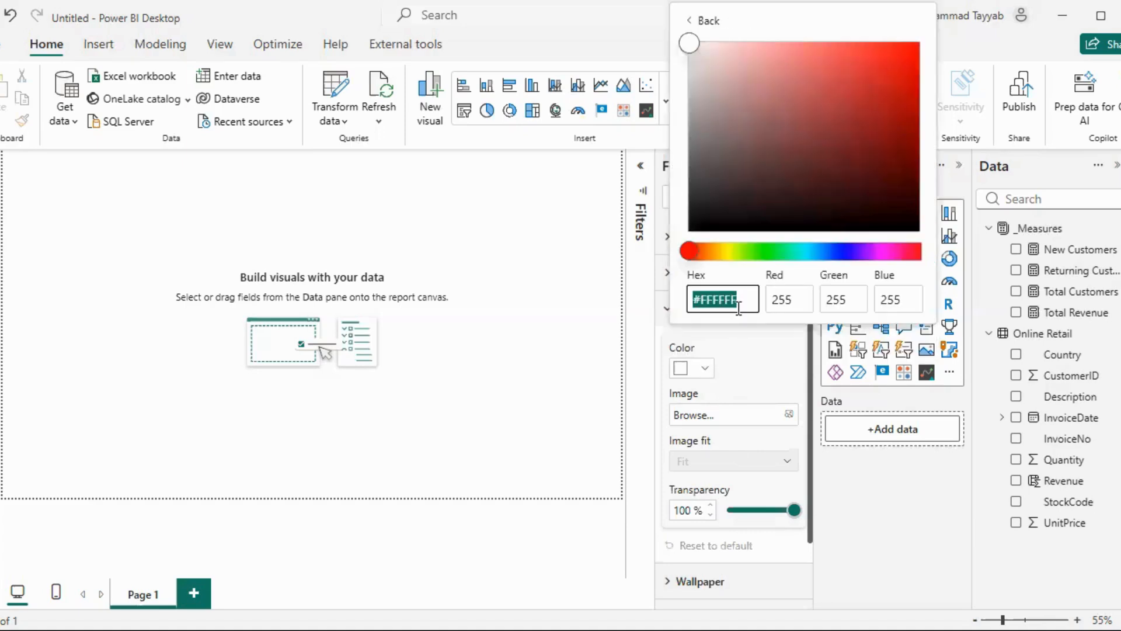
pyautogui.write('#335544')
pyautogui.click(531, 304)
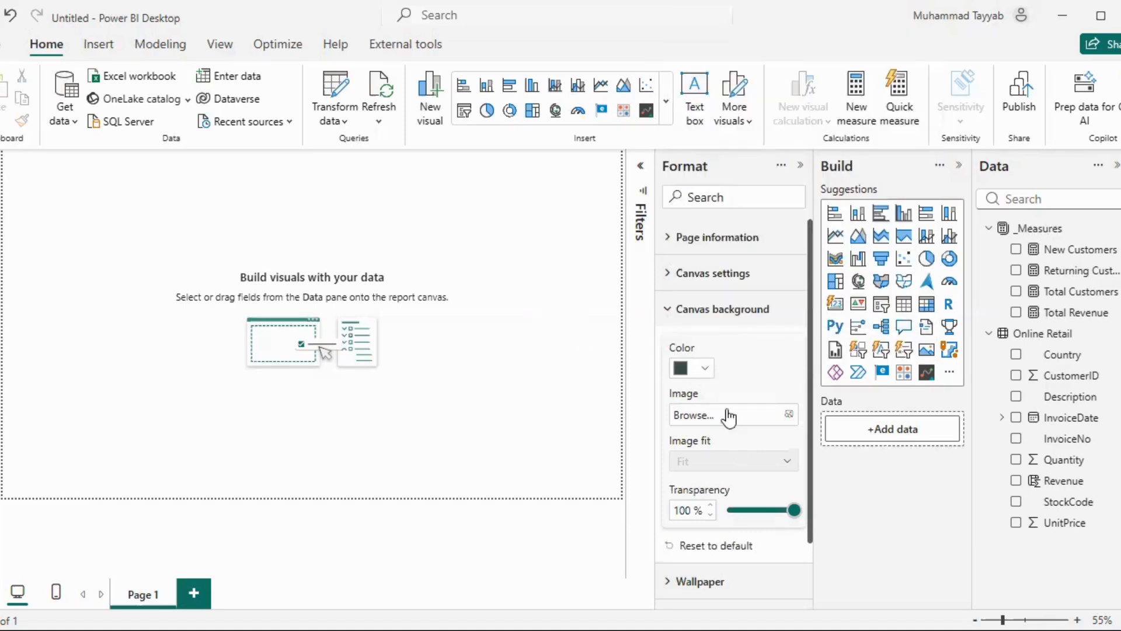
# Lower the canvas background's transparency to its minimum and close the page formatting options
pyautogui.scroll(-2, 708, 445)
pyautogui.moveTo(763, 442); pyautogui.dragTo(729, 441)
pyautogui.click(801, 165)
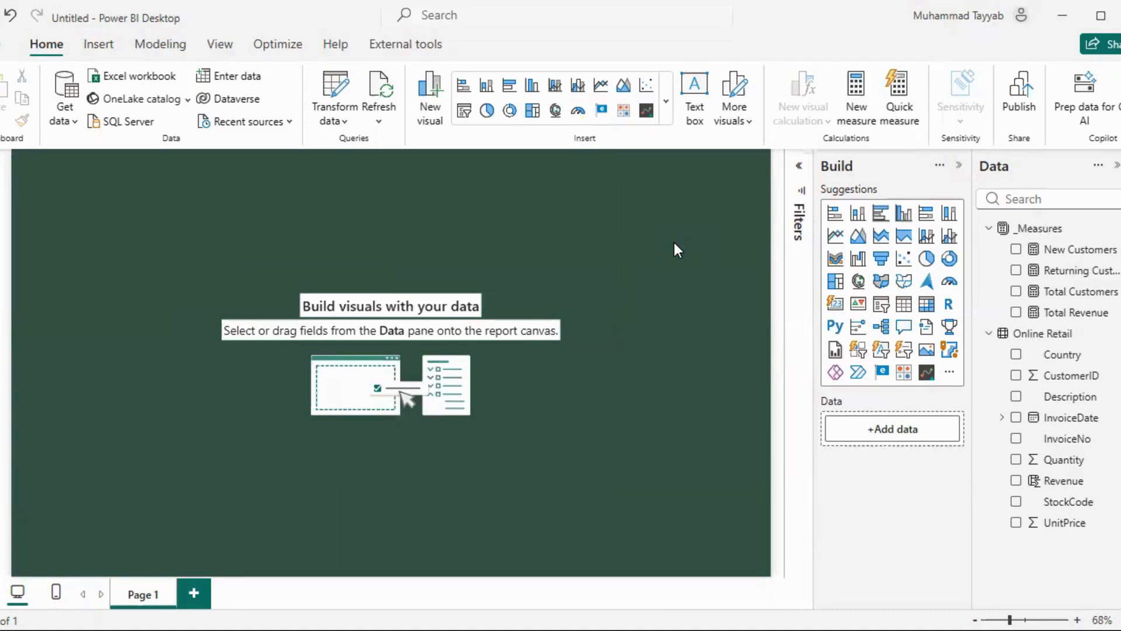
# Insert a rectangle shape, about 279 wide and 280 high, and place it near the page's upper-left corner at about horizontal 17, vertical 29
pyautogui.click(739, 124)
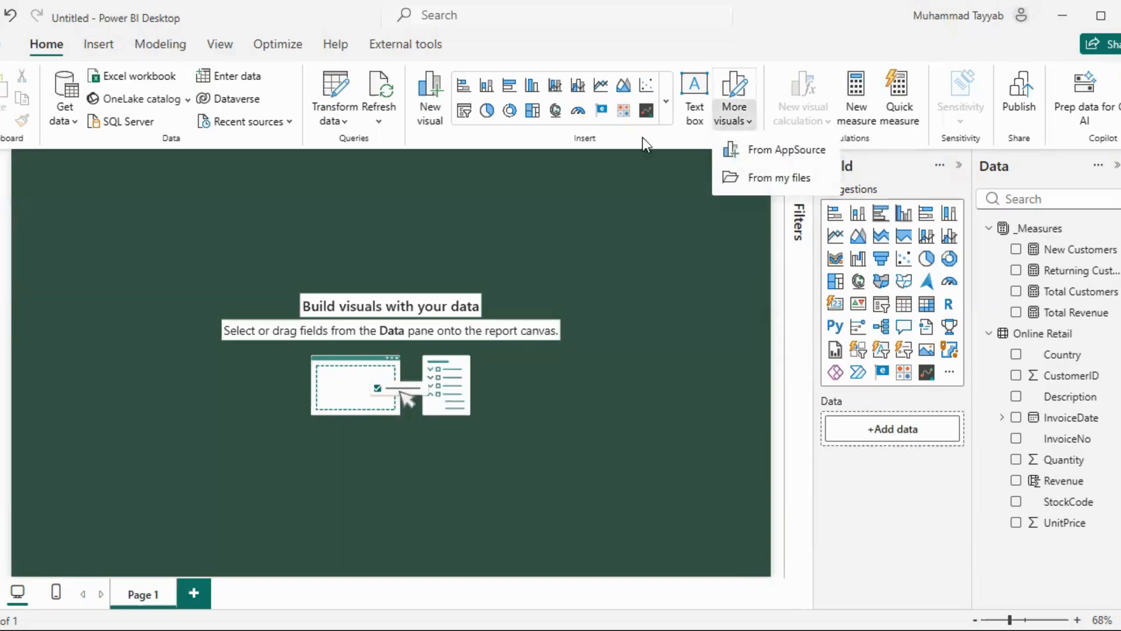
pyautogui.click(105, 47)
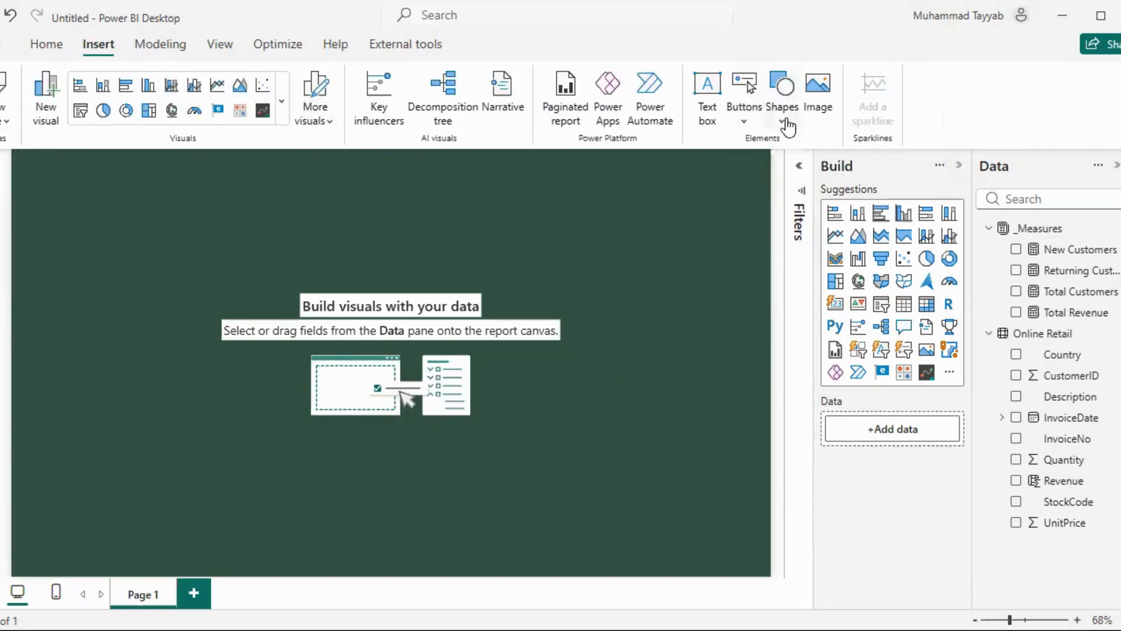
pyautogui.click(784, 120)
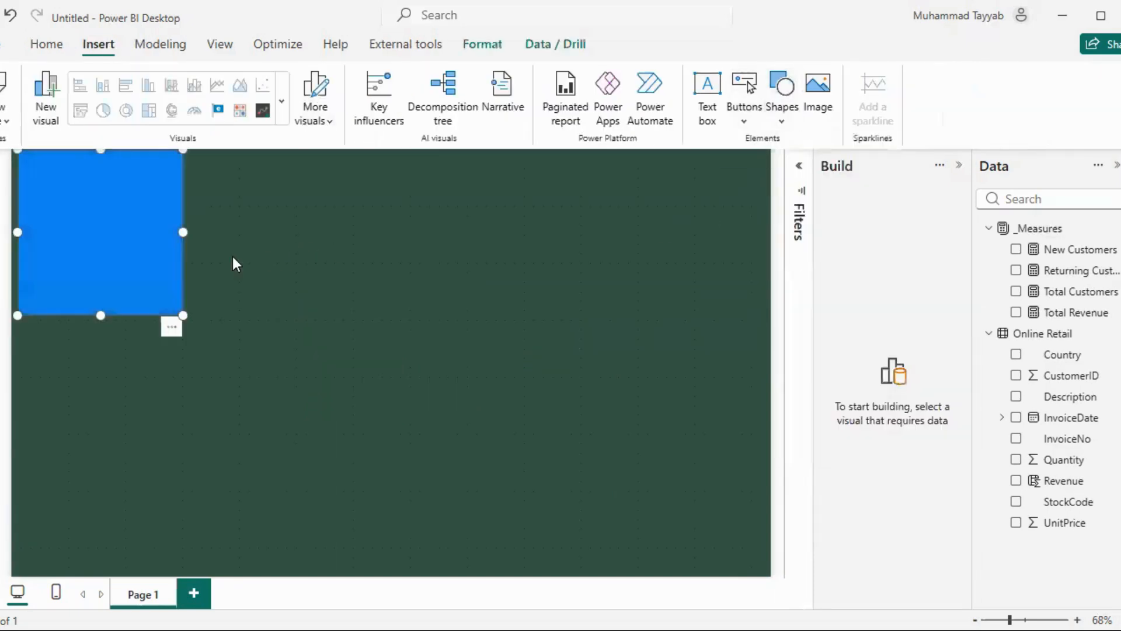
pyautogui.moveTo(109, 233); pyautogui.dragTo(108, 236)
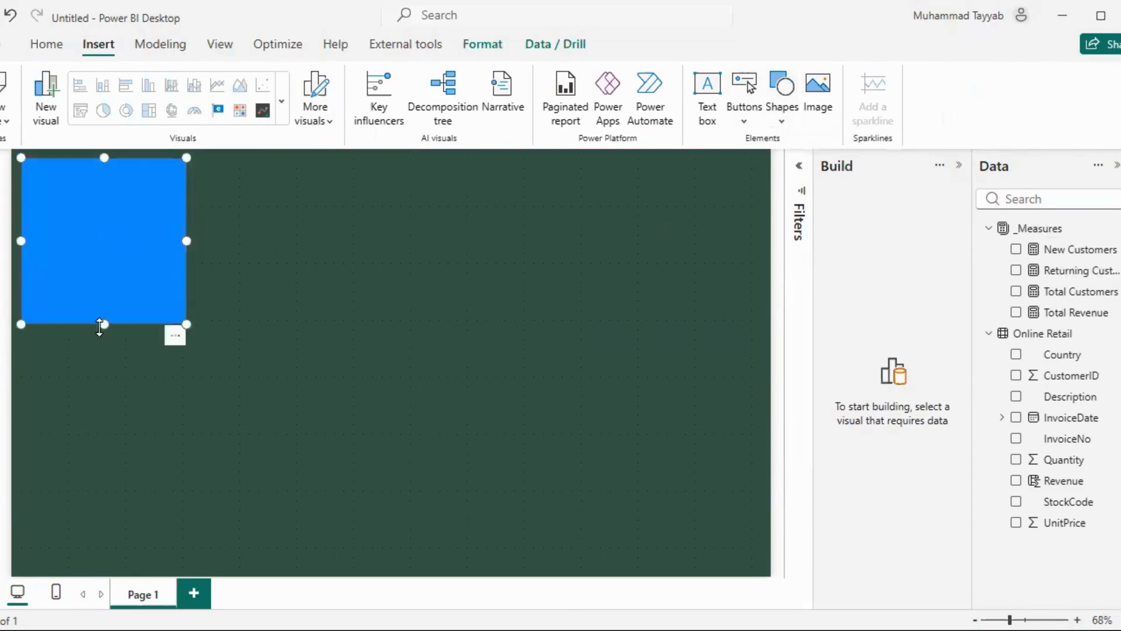
pyautogui.moveTo(104, 308)
pyautogui.mouseDown()
pyautogui.moveTo(114, 253)
pyautogui.moveTo(104, 300)
pyautogui.mouseUp()
pyautogui.moveTo(106, 249); pyautogui.dragTo(117, 267)
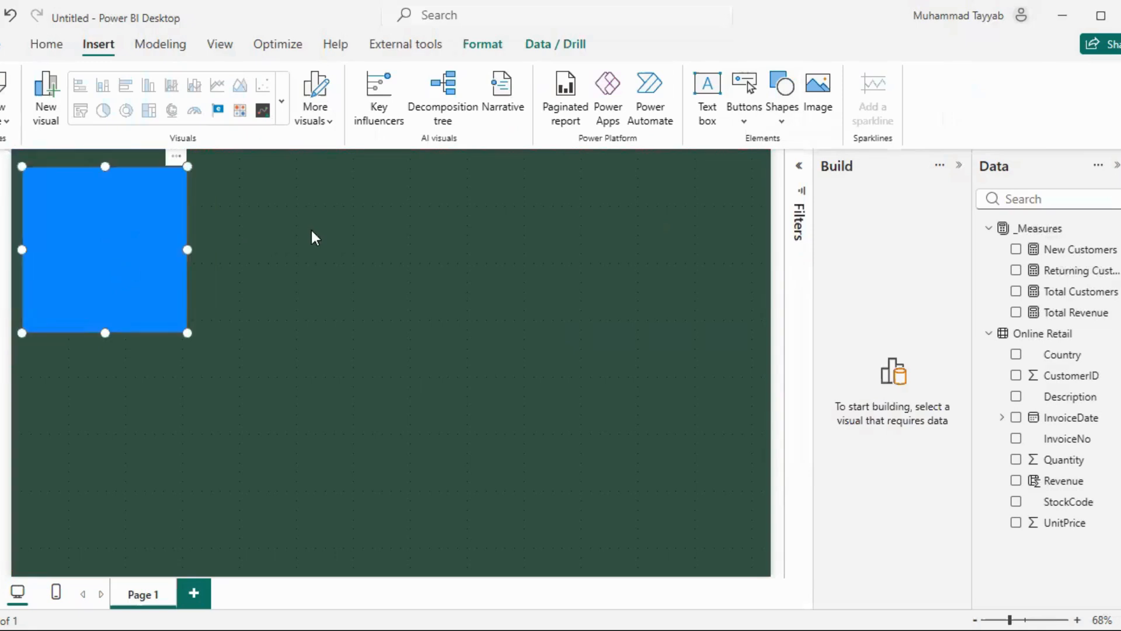
# Set the rectangle's fill colour to hex #5C7769 and close the shape formatting options
pyautogui.click(552, 290)
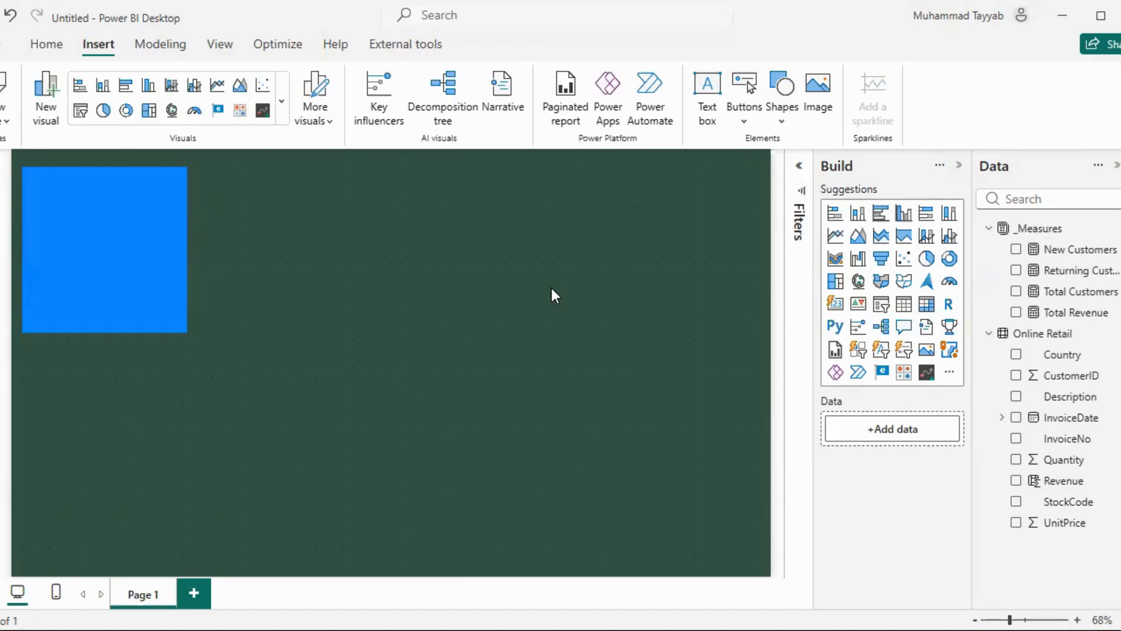
pyautogui.click(46, 232)
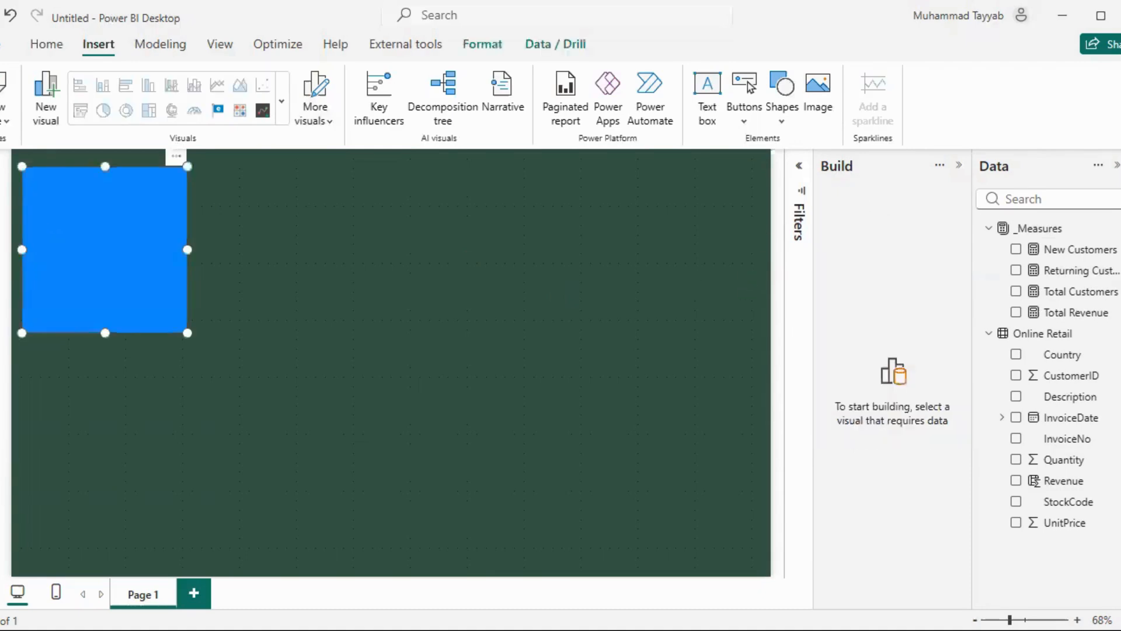
pyautogui.click(681, 282)
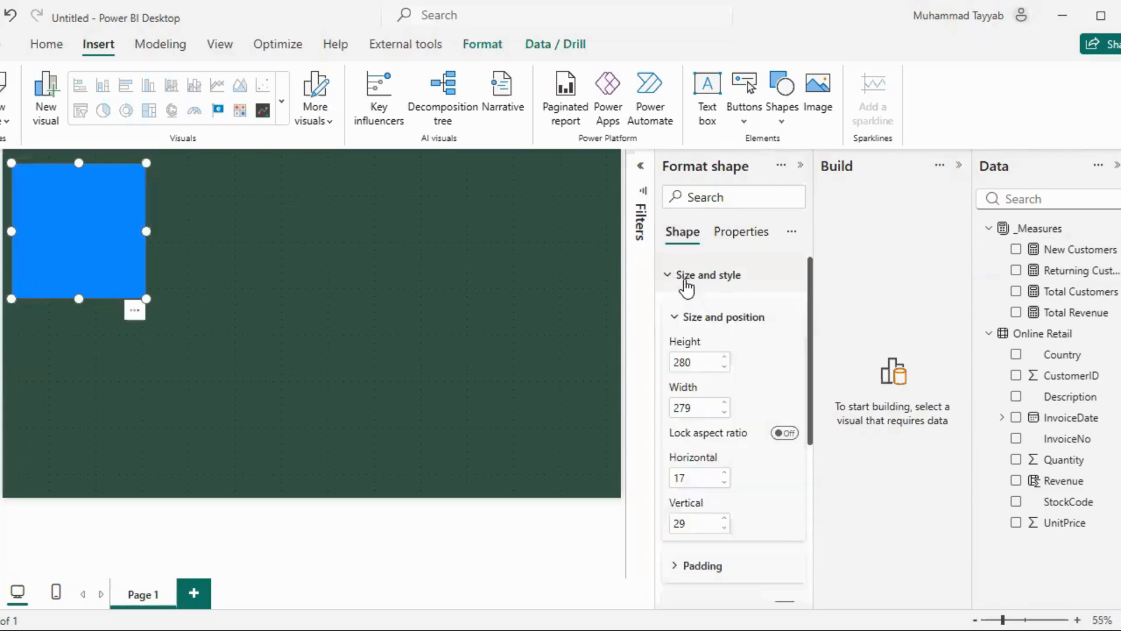
pyautogui.scroll(-5, 736, 333)
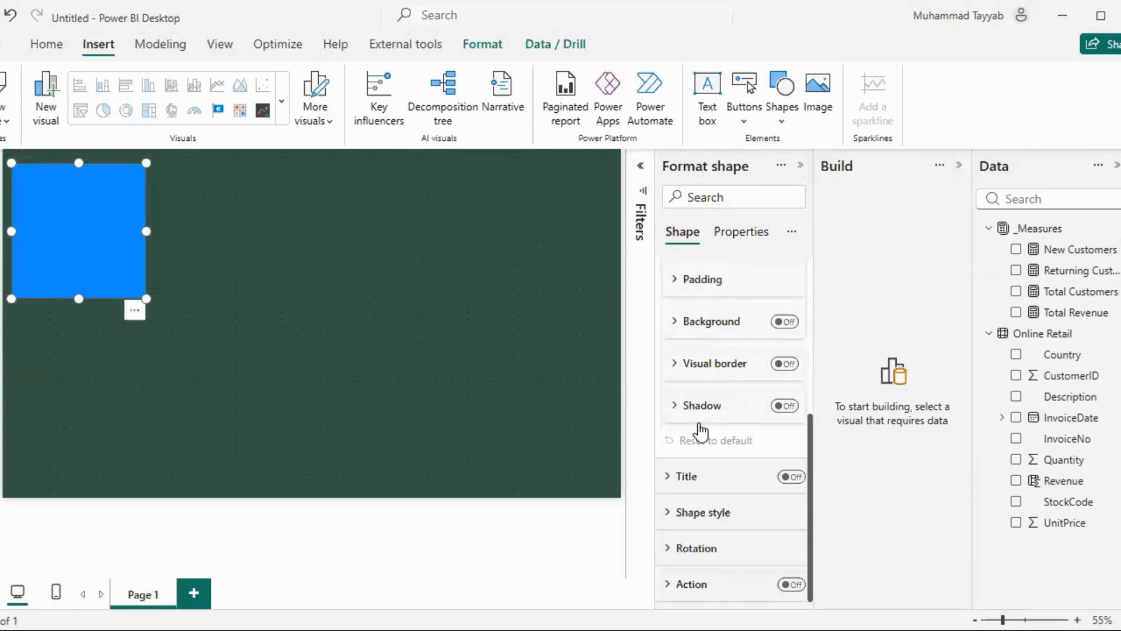
pyautogui.scroll(5, 708, 409)
pyautogui.scroll(-5, 711, 374)
pyautogui.click(677, 513)
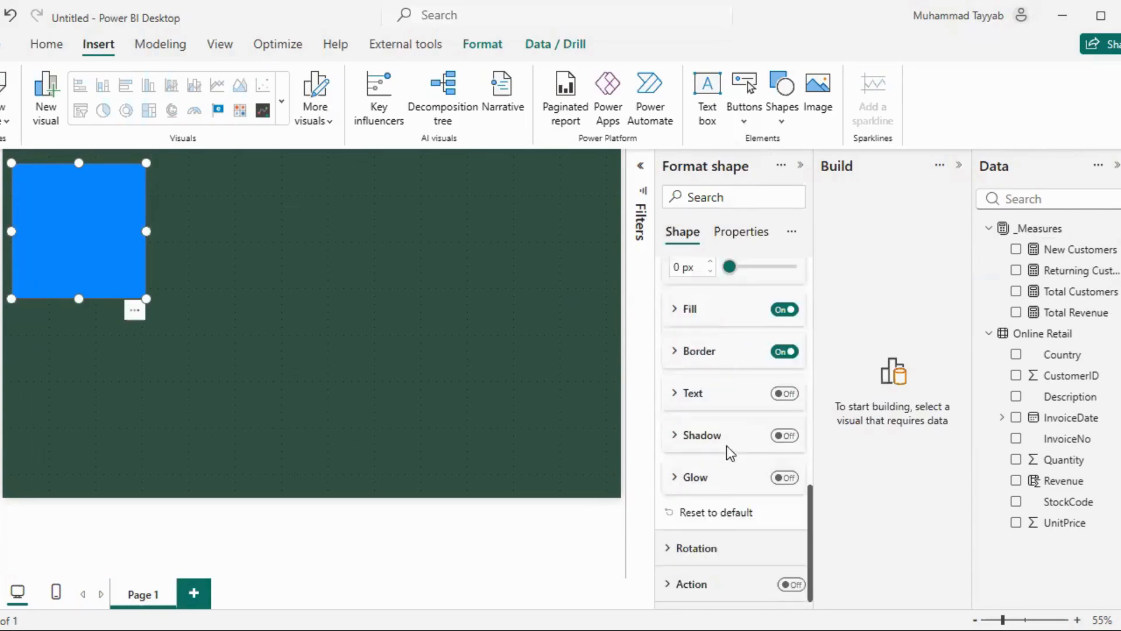
pyautogui.click(693, 309)
pyautogui.click(700, 355)
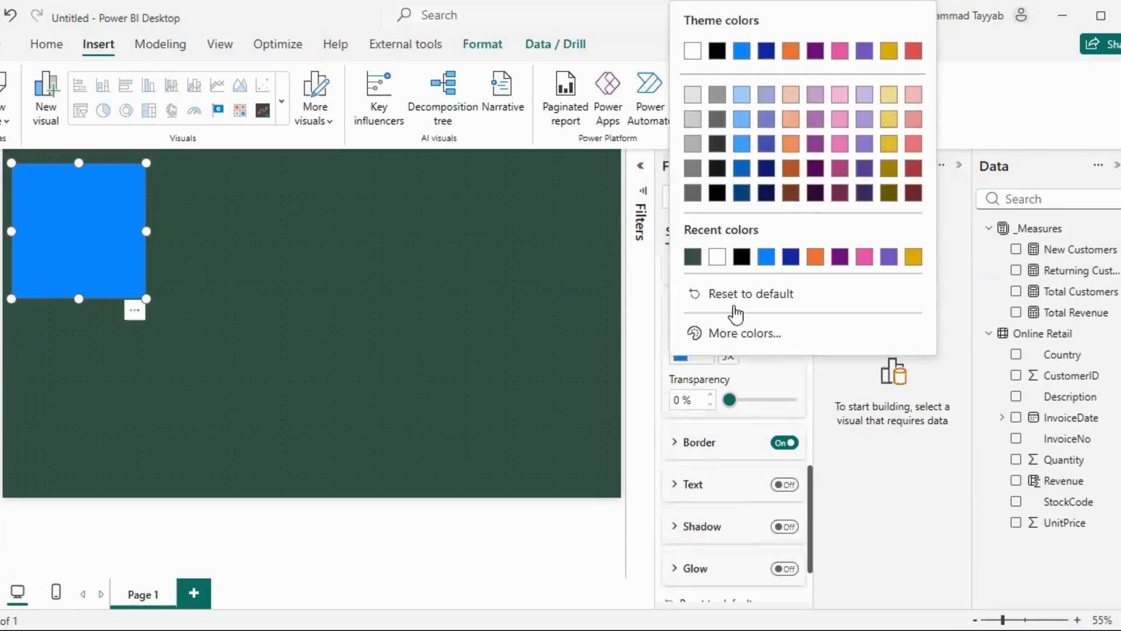
pyautogui.click(734, 333)
pyautogui.click(741, 298)
pyautogui.hotkey('ctrl', 'a')
pyautogui.write('#5C7769')
pyautogui.press('Return')
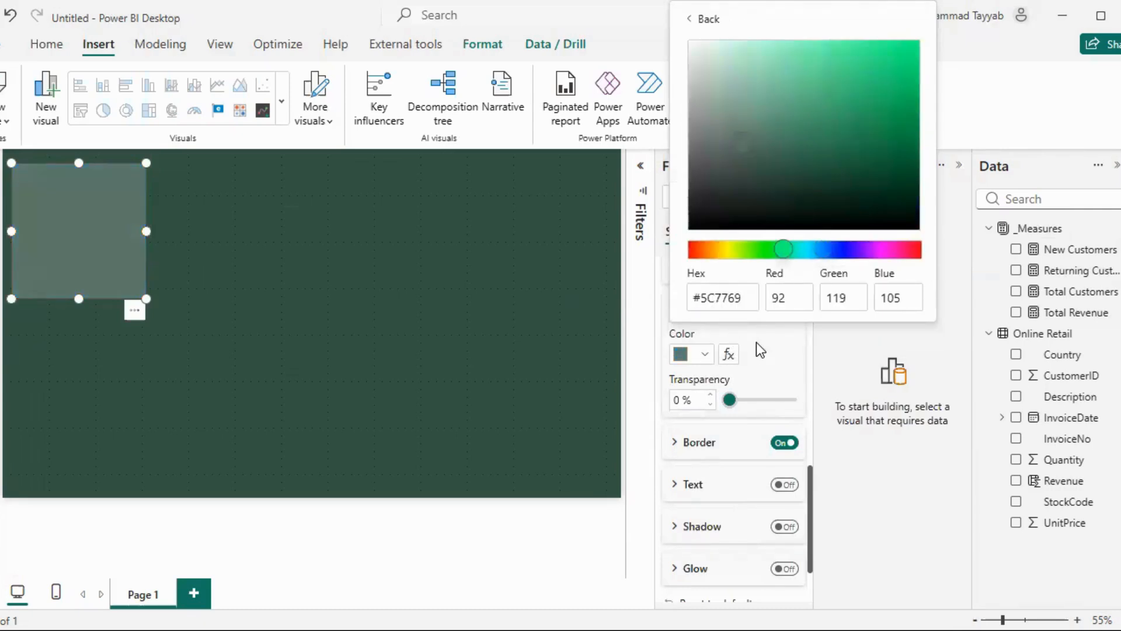
pyautogui.click(394, 299)
pyautogui.click(799, 166)
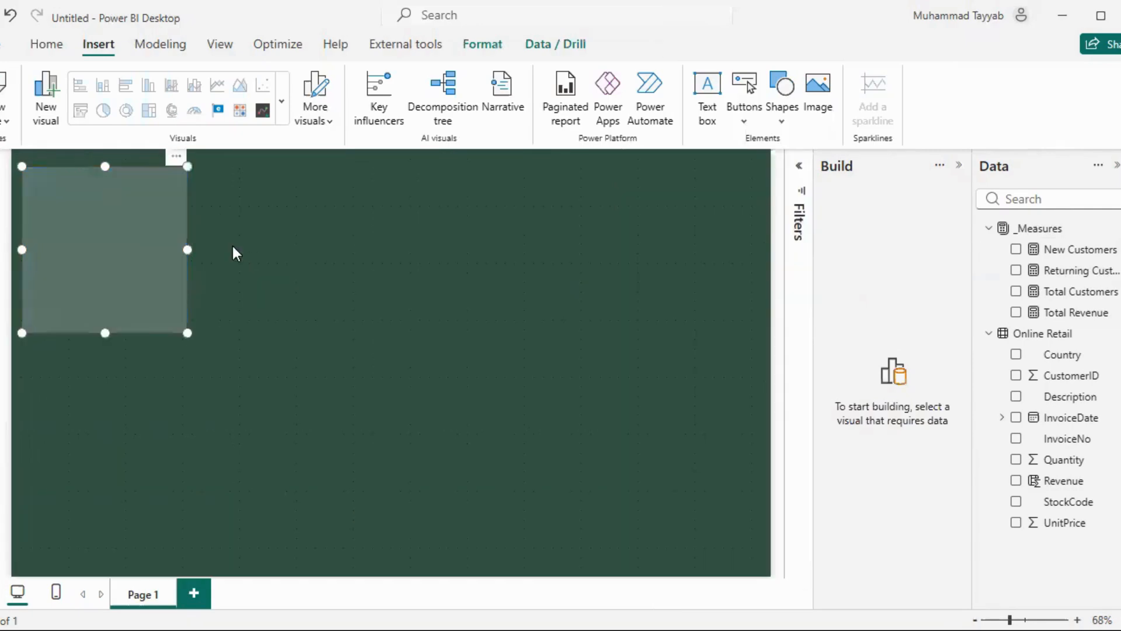
# Reshape the rectangle into a shallow header banner along the page's upper edge, spanning nearly the full page width
pyautogui.moveTo(108, 302); pyautogui.dragTo(105, 242)
pyautogui.moveTo(87, 205); pyautogui.dragTo(83, 188)
pyautogui.moveTo(189, 194); pyautogui.dragTo(761, 209)
pyautogui.click(632, 283)
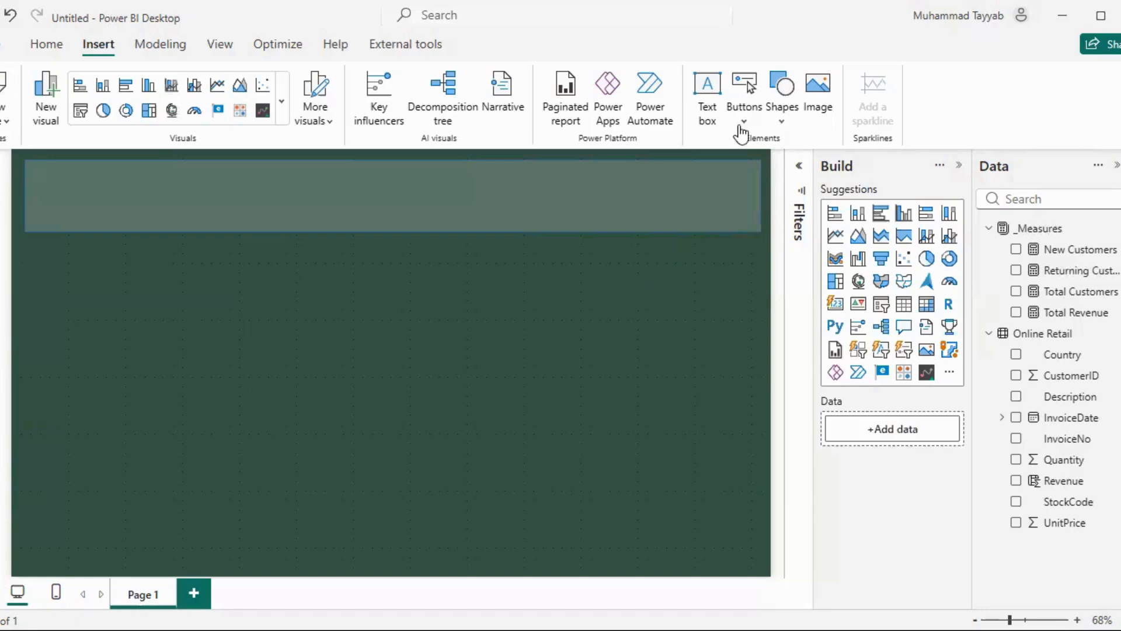
# Insert a text box, narrow it to about 540 wide, and place it just below the header banner
pyautogui.click(707, 96)
pyautogui.moveTo(762, 320); pyautogui.dragTo(421, 327)
pyautogui.click(556, 329)
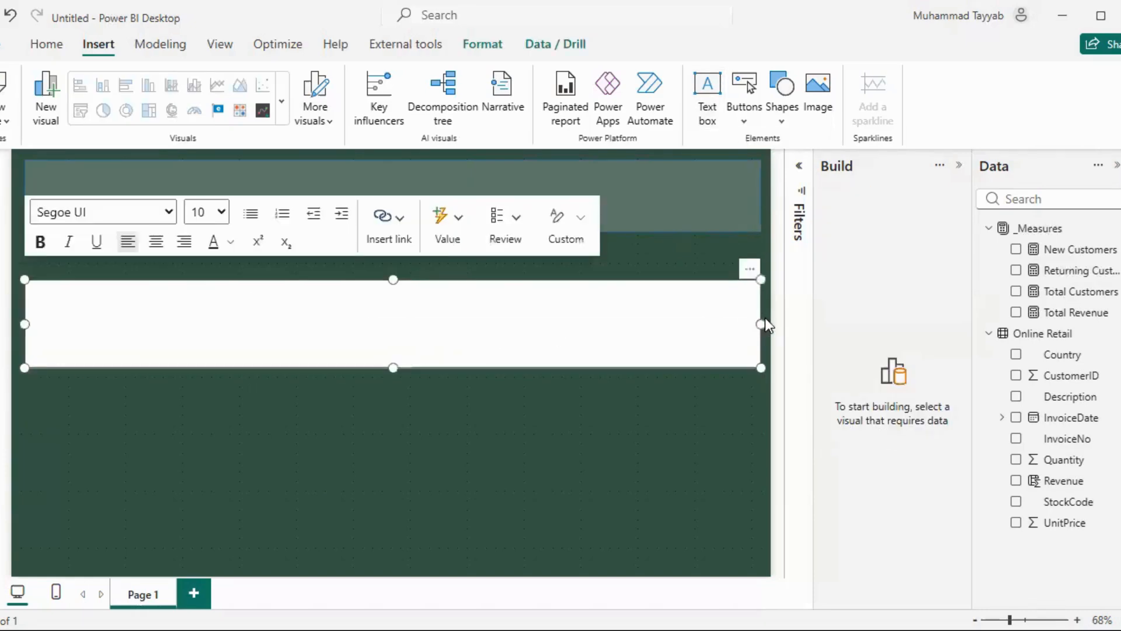
pyautogui.moveTo(762, 322); pyautogui.dragTo(345, 322)
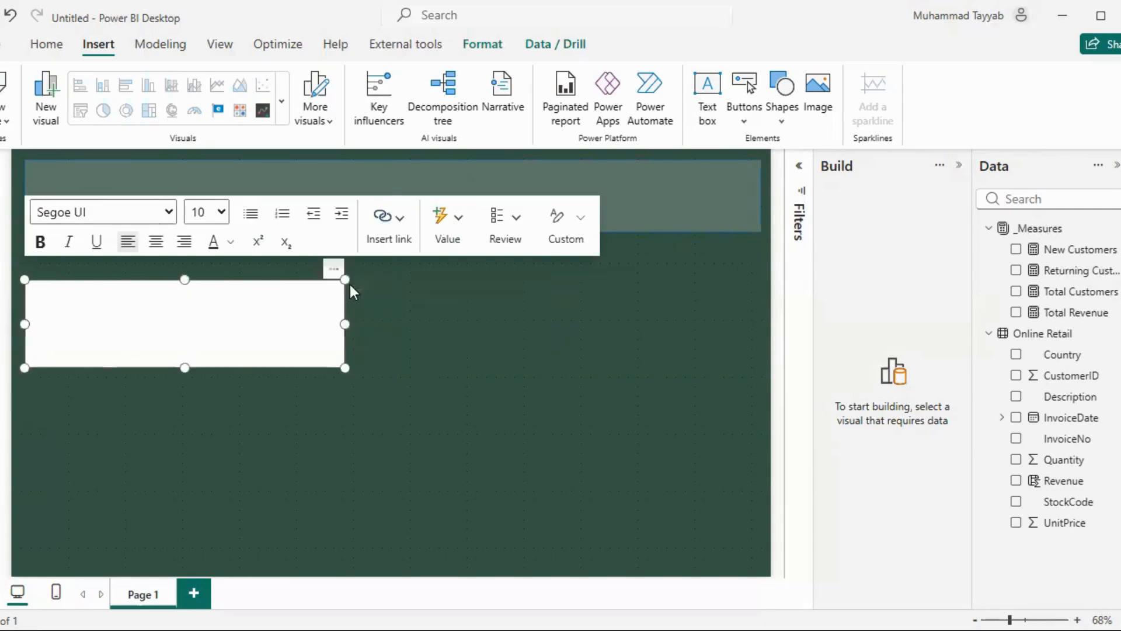
pyautogui.moveTo(334, 275); pyautogui.dragTo(322, 260)
# Enter the title "Customer Retention" in the text box and set its font size to 28
pyautogui.click(214, 298)
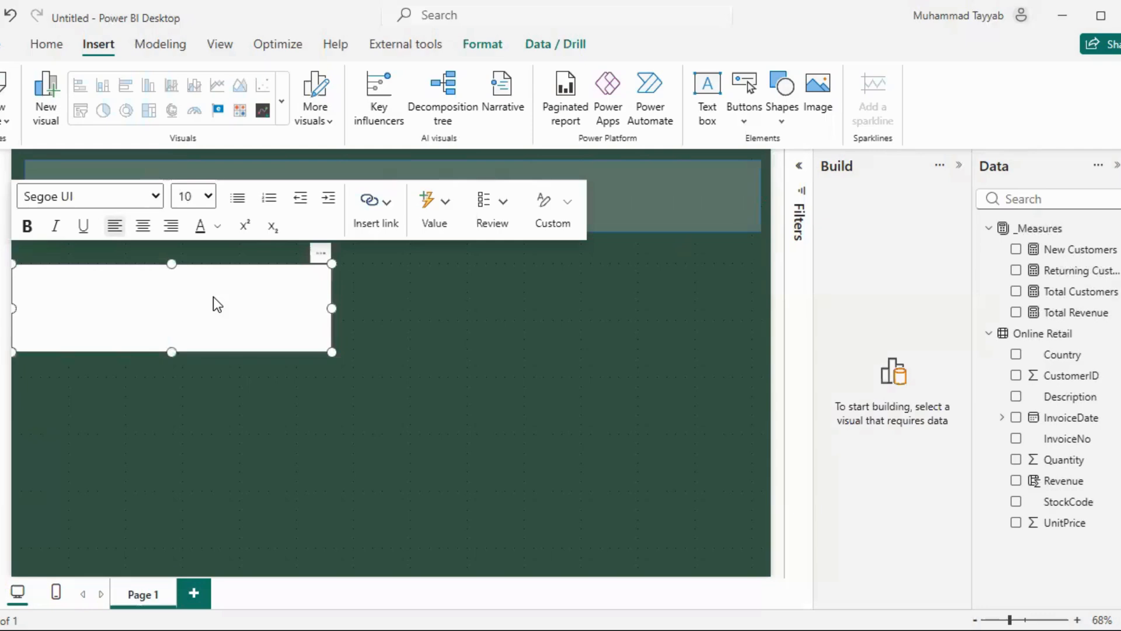
pyautogui.write('Customer Retention')
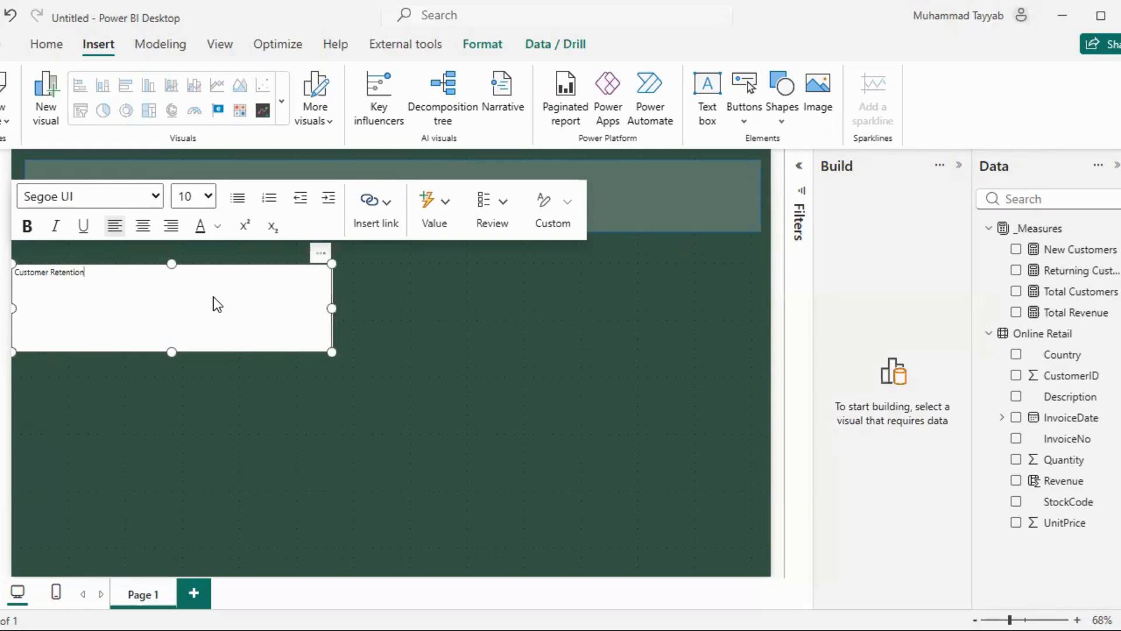
pyautogui.hotkey('ctrl', 'a')
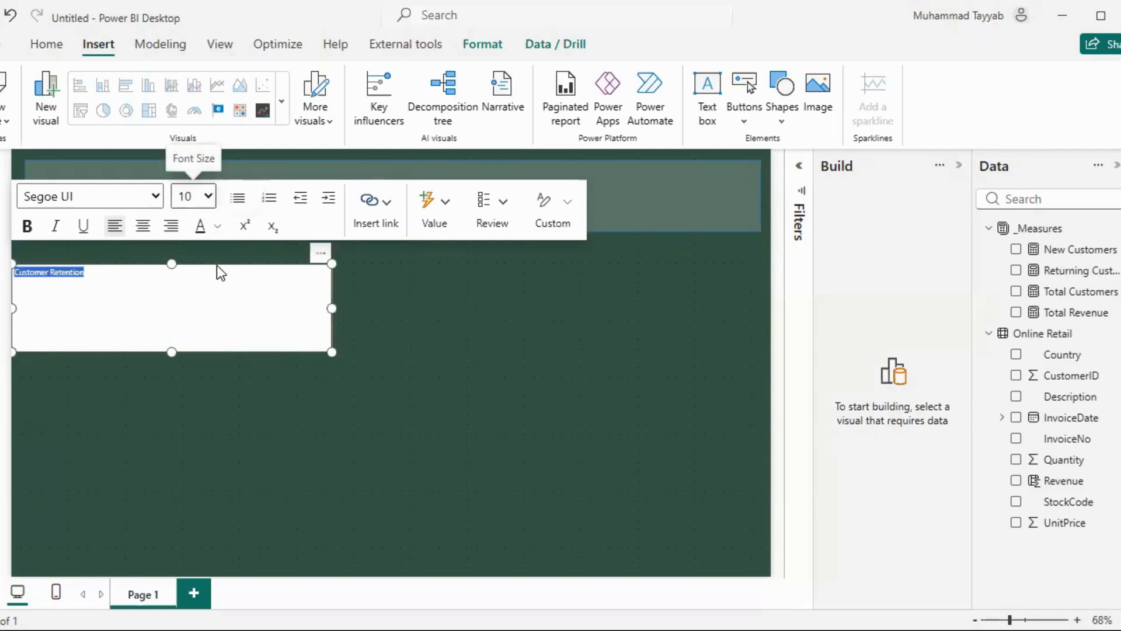
pyautogui.click(207, 197)
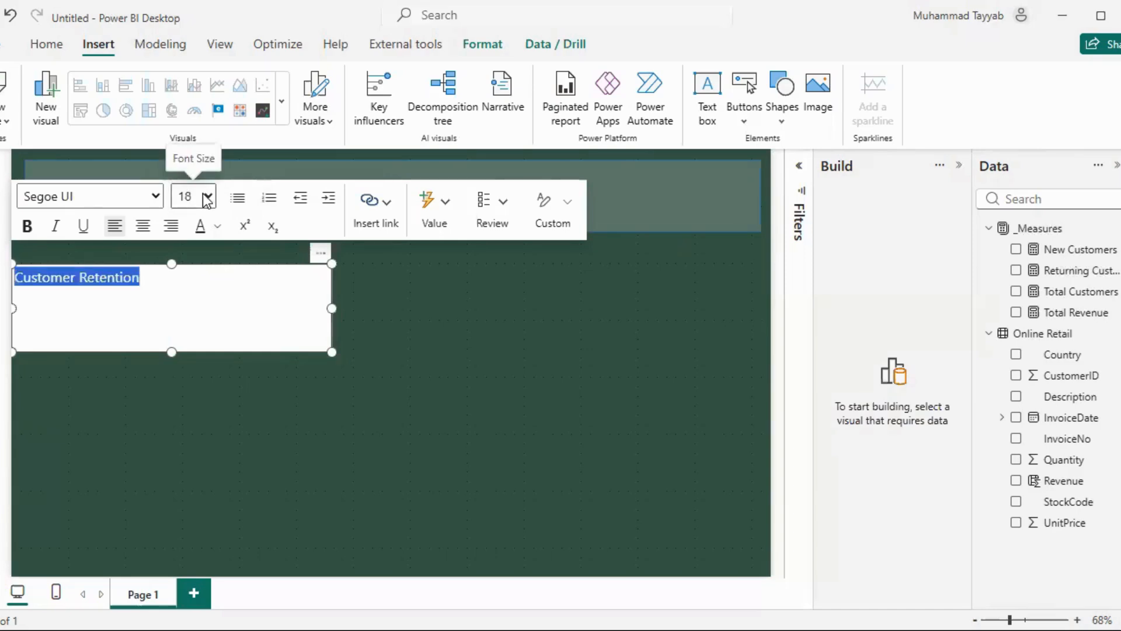
pyautogui.click(209, 200)
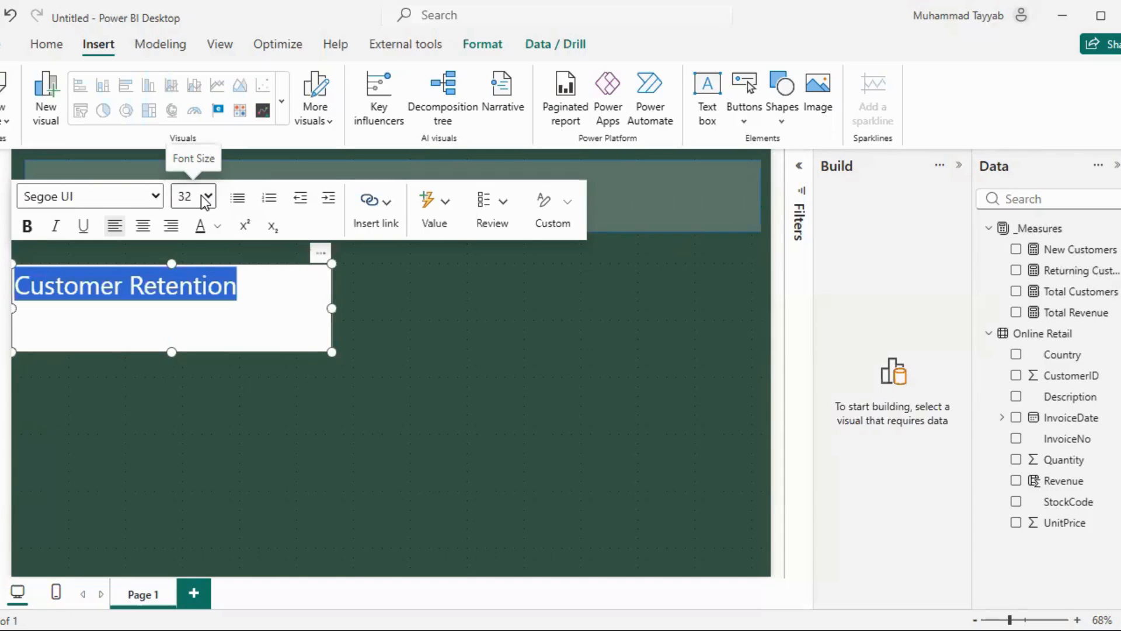
pyautogui.click(222, 277)
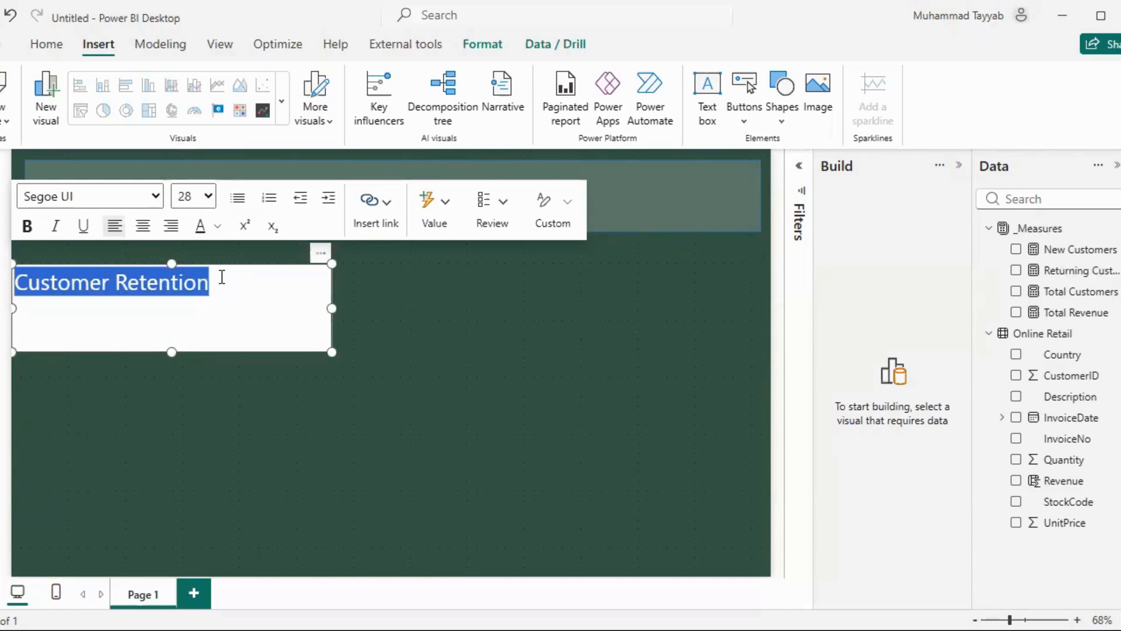
# Add an indented second line reading "New VS Returning Customers" below the title and enlarge its font size
pyautogui.click(233, 317)
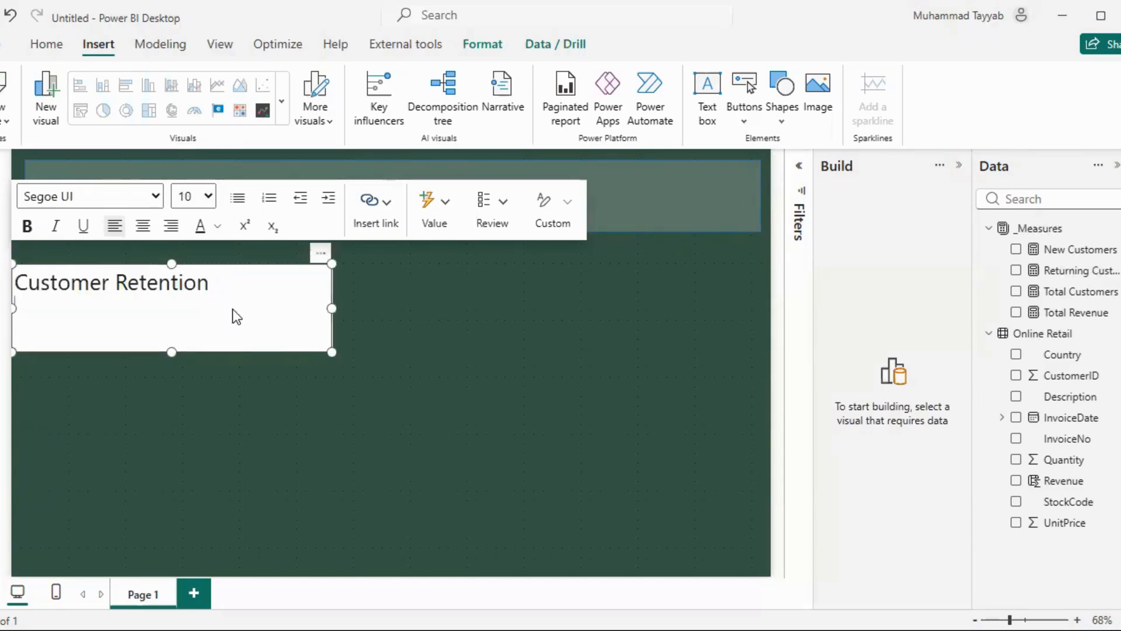
pyautogui.press('Tab')
pyautogui.press('Tab')
pyautogui.press('Tab')
pyautogui.press('Tab')
pyautogui.press('Tab')
pyautogui.press('Tab')
pyautogui.write('New VS Returning Customers')
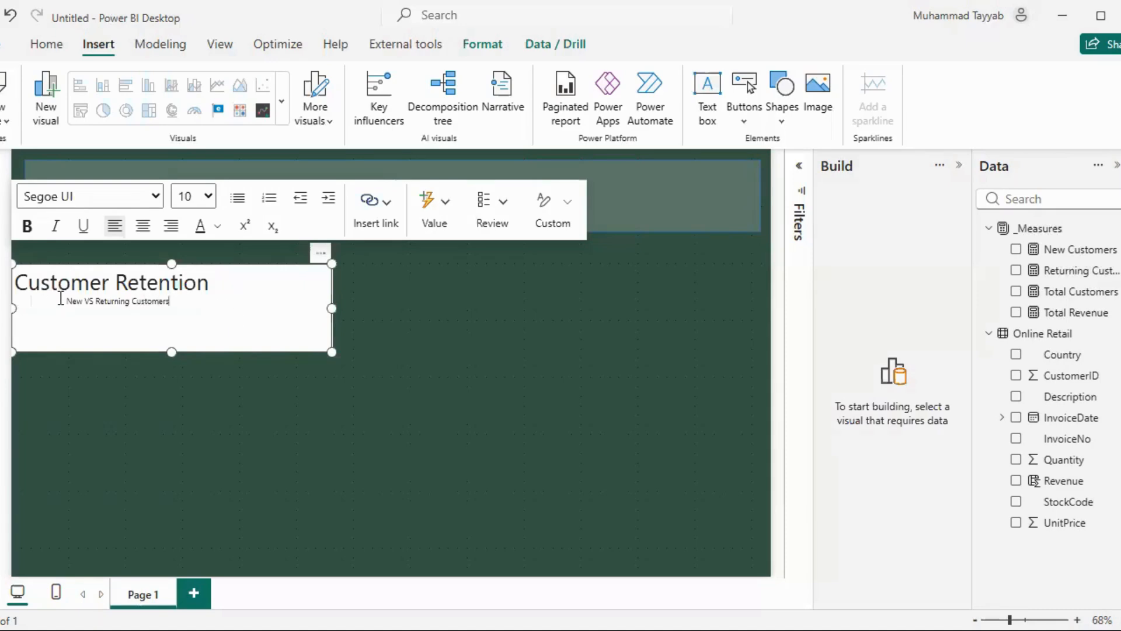
pyautogui.tripleClick(166, 301)
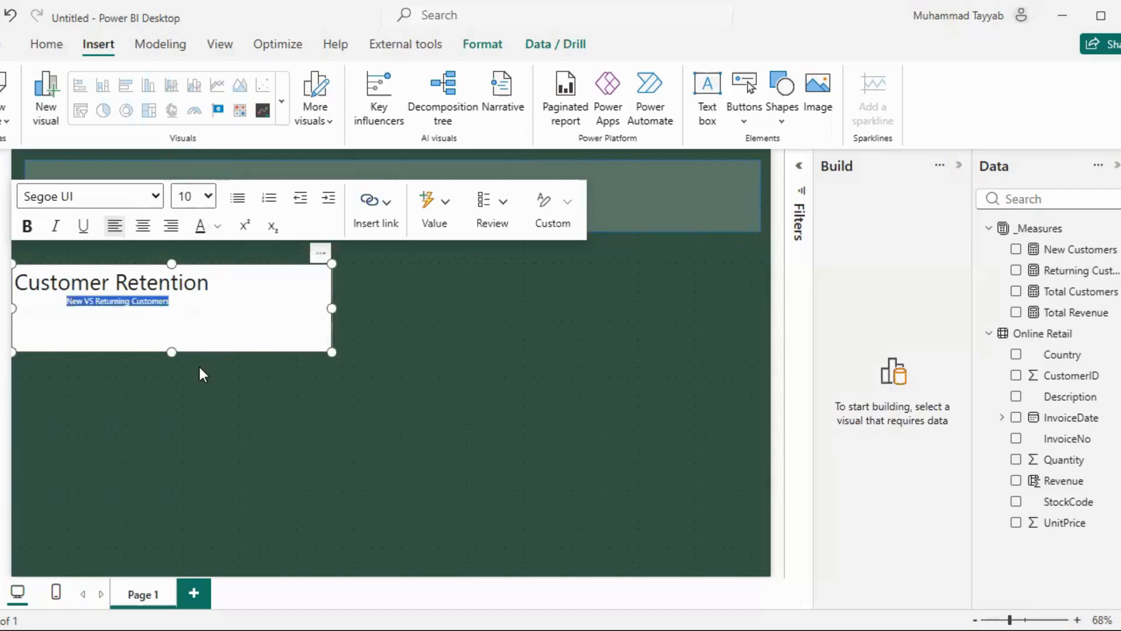
pyautogui.click(185, 325)
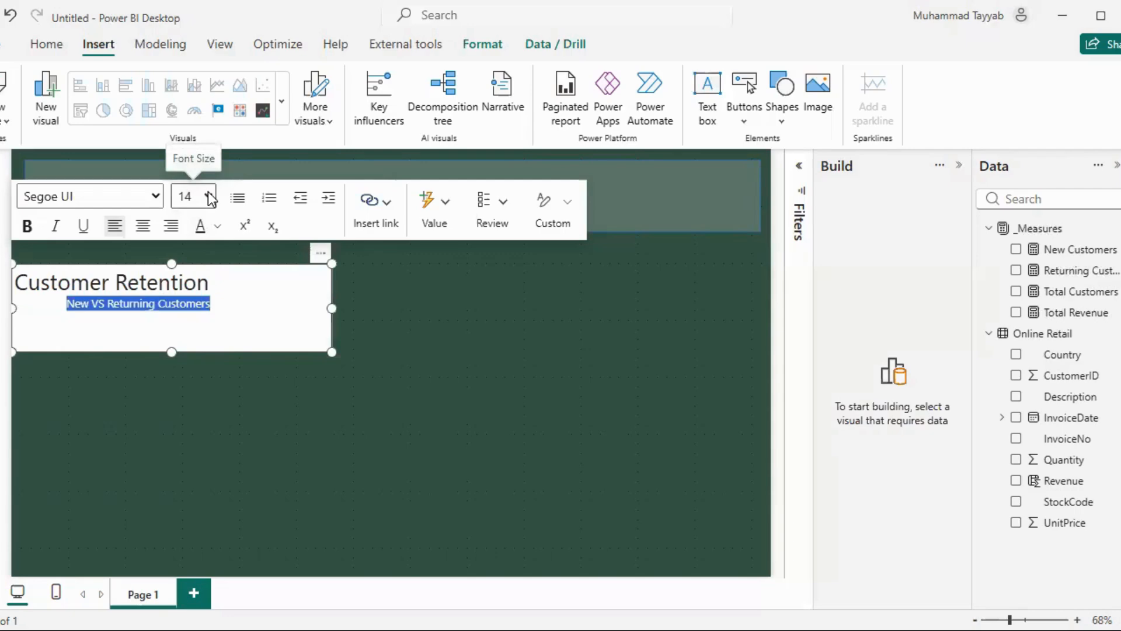
# Reduce the indent in front of the "New VS Returning Customers" subtitle so its end lines up with the title above
pyautogui.click(68, 305)
pyautogui.press('BackSpace')
pyautogui.press('BackSpace')
pyautogui.press('BackSpace')
pyautogui.press('BackSpace')
pyautogui.press('BackSpace')
pyautogui.press('BackSpace')
pyautogui.press('BackSpace')
pyautogui.press('BackSpace')
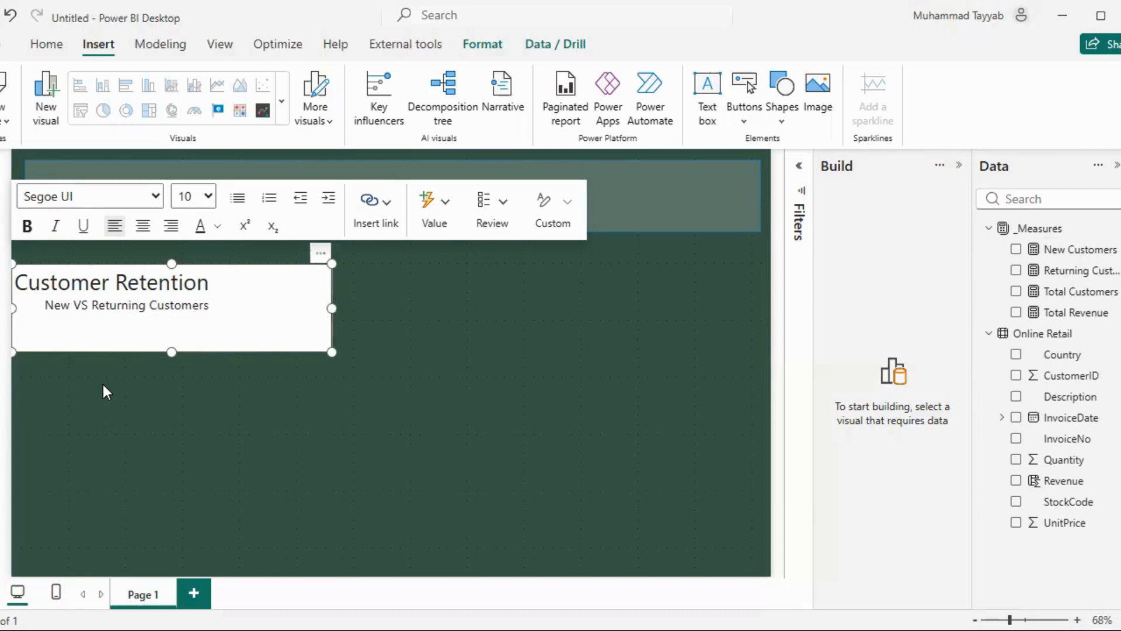
# Change the font of both title lines to Verdana and trim the subtitle's indent slightly
pyautogui.click(206, 302)
pyautogui.hotkey('ctrl', 'a')
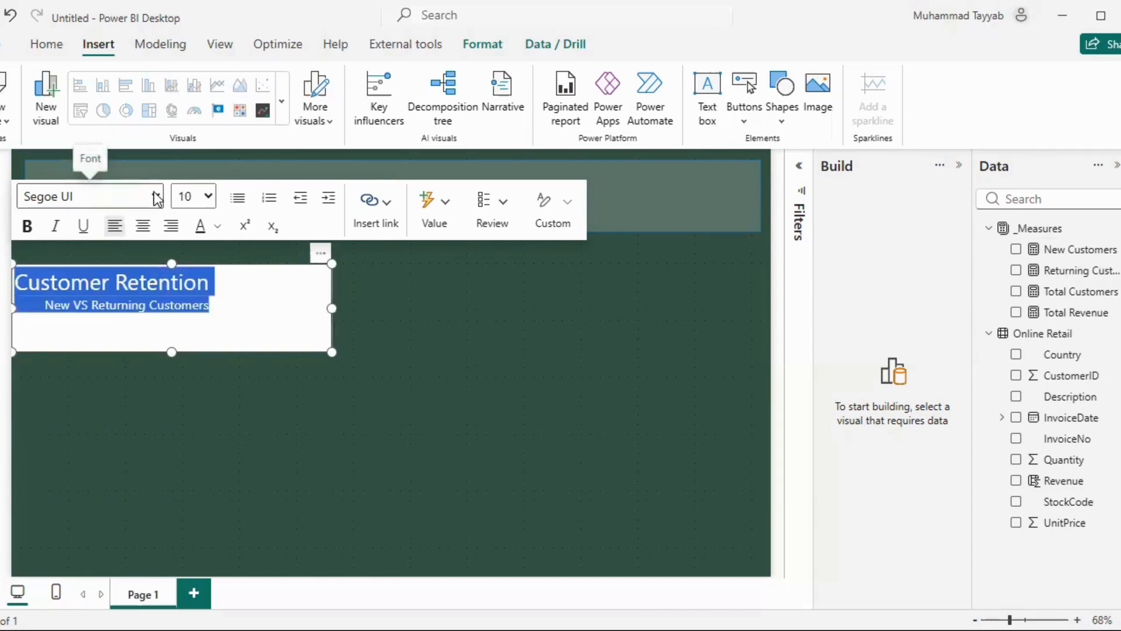
pyautogui.press('v')
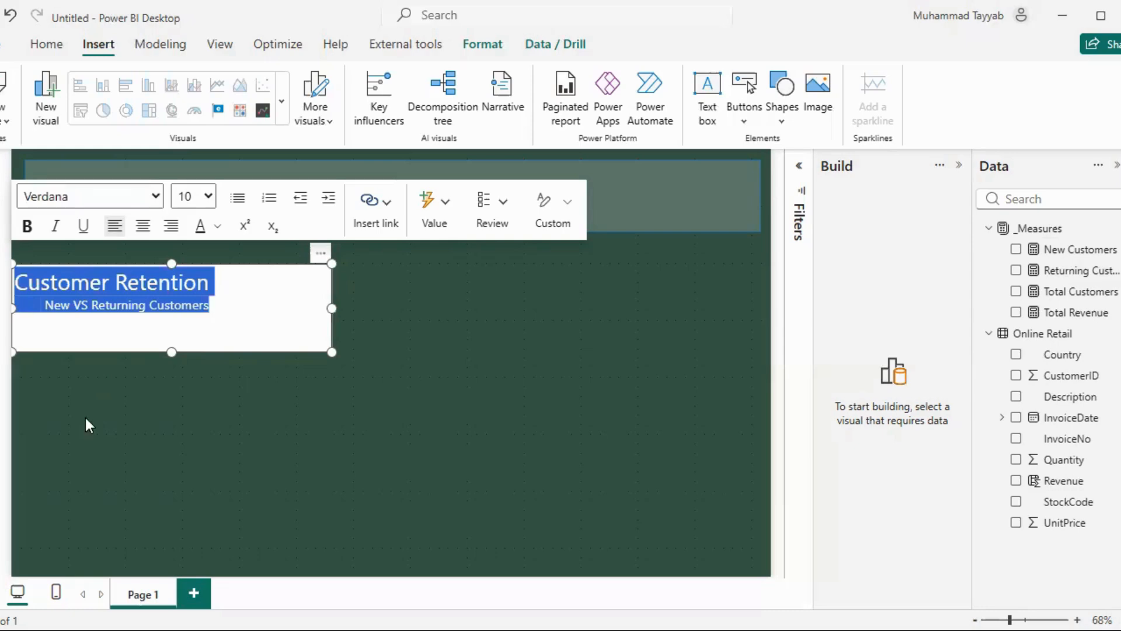
pyautogui.press('Return')
pyautogui.click(64, 316)
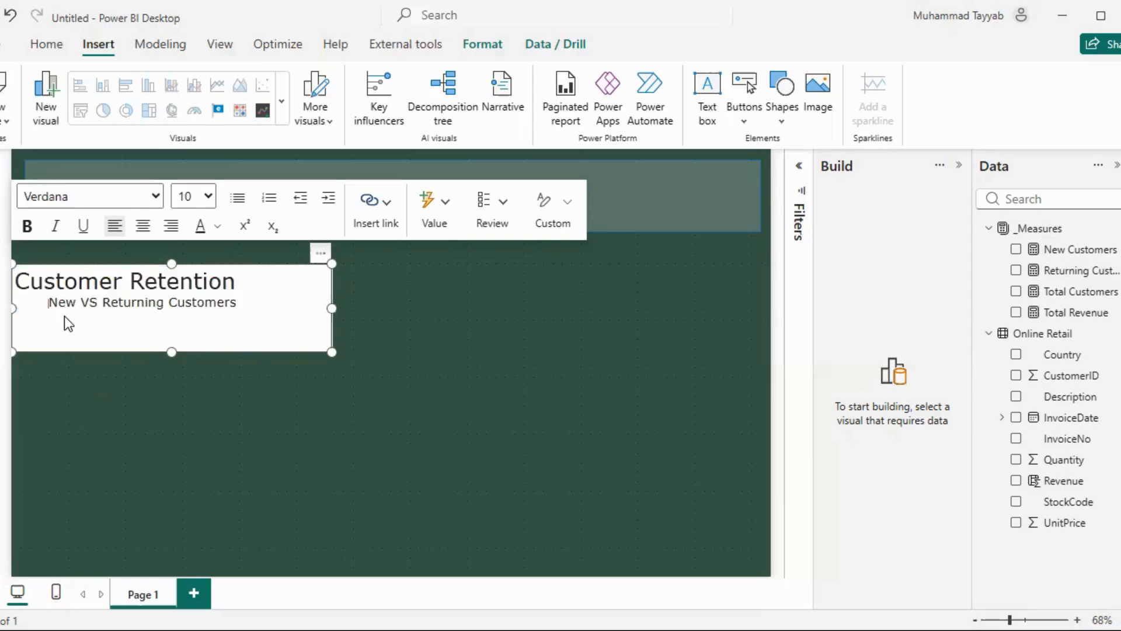
pyautogui.press('BackSpace')
pyautogui.click(237, 301)
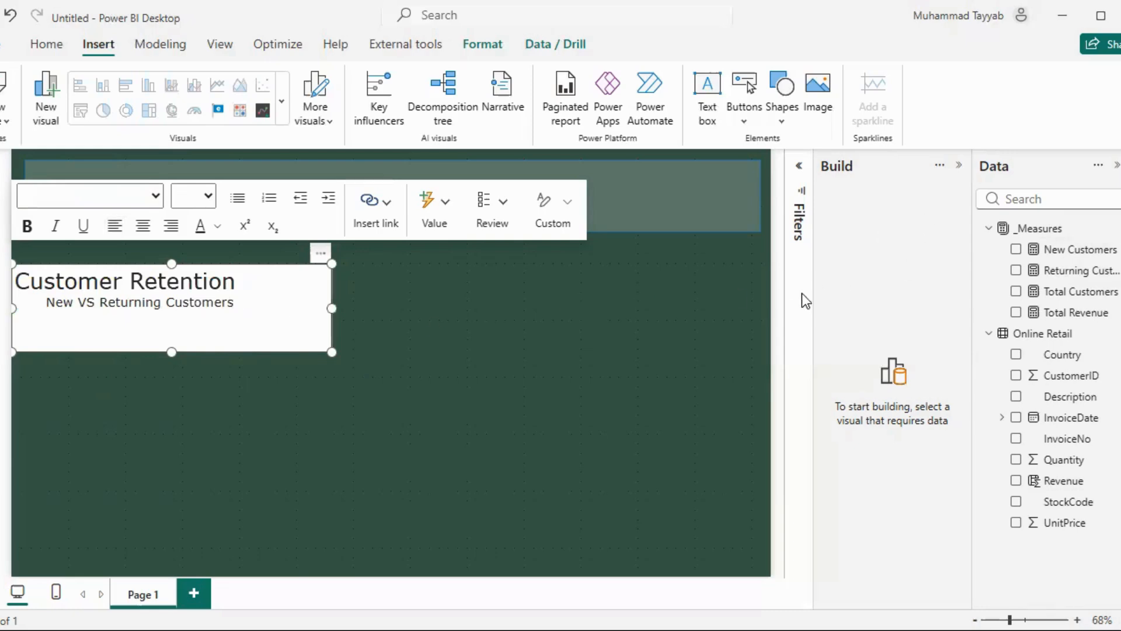
pyautogui.click(502, 299)
# Move the title text box onto the header banner at about horizontal 45, vertical 29, and turn off its background
pyautogui.moveTo(320, 253); pyautogui.dragTo(346, 155)
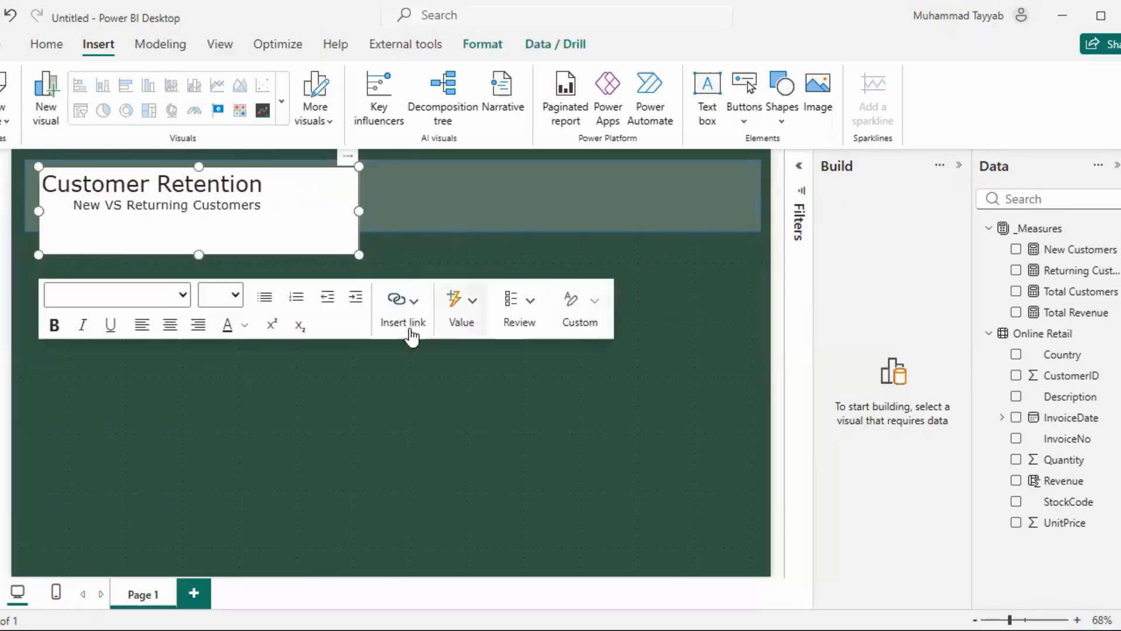
pyautogui.click(1113, 216)
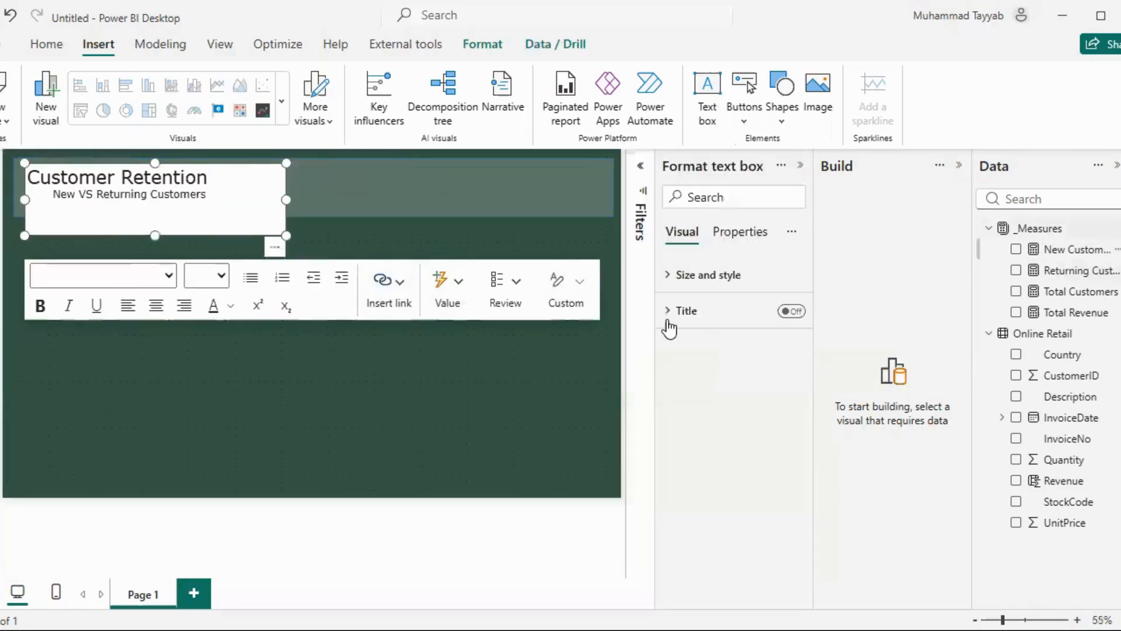
pyautogui.click(681, 276)
pyautogui.scroll(-3, 753, 430)
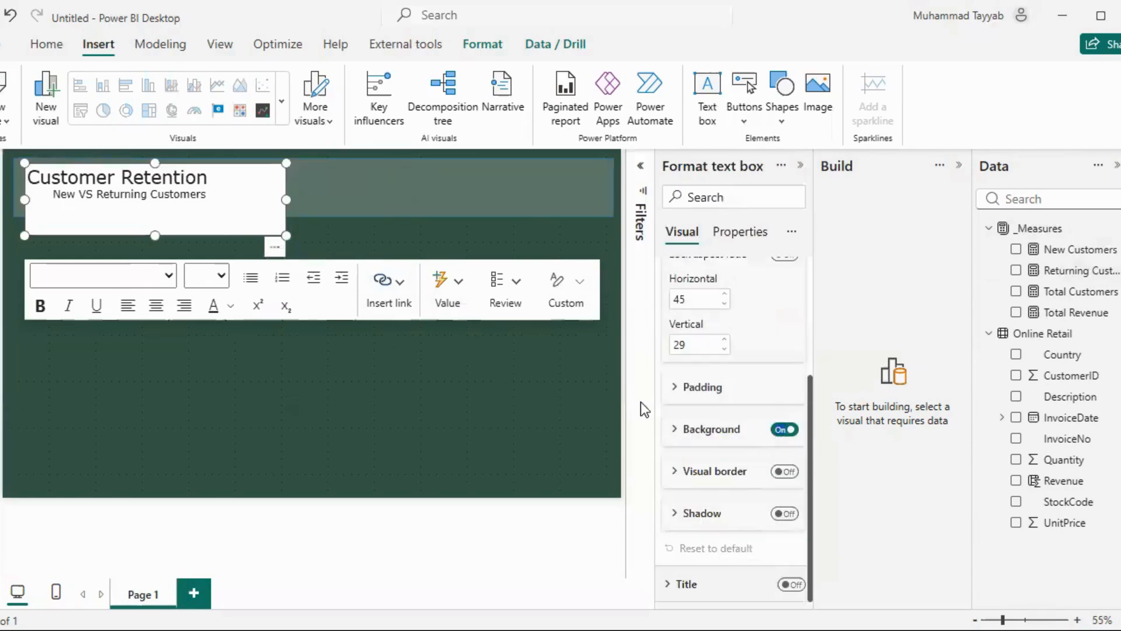
pyautogui.click(784, 429)
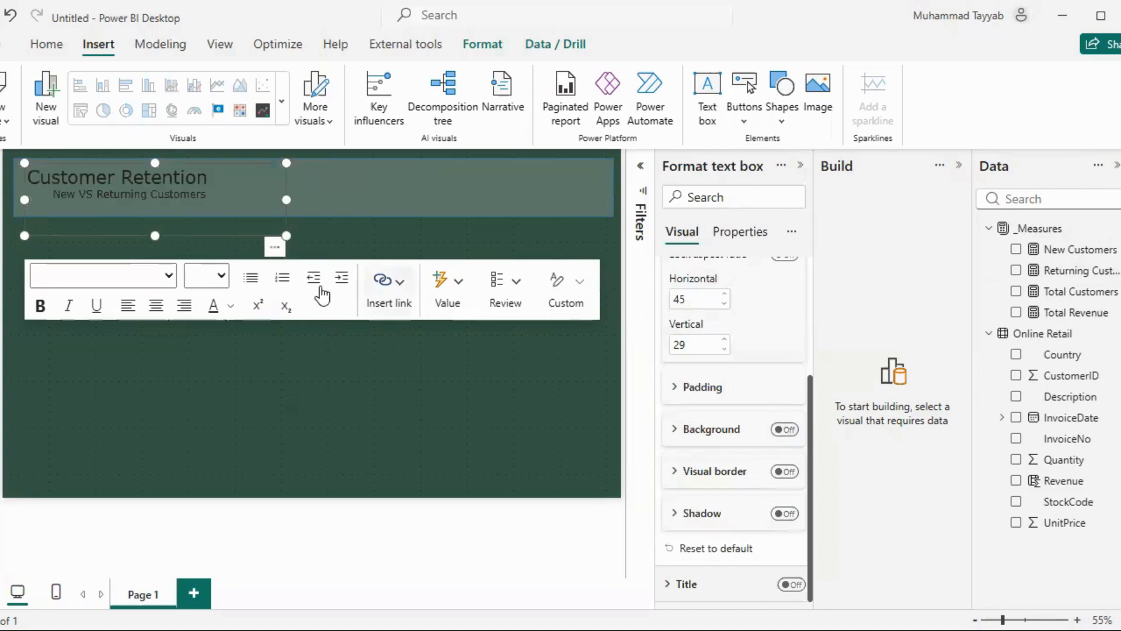
# Colour both title lines white and shorten the text box to about 112 high so it fits the banner
pyautogui.click(140, 180)
pyautogui.hotkey('ctrl', 'a')
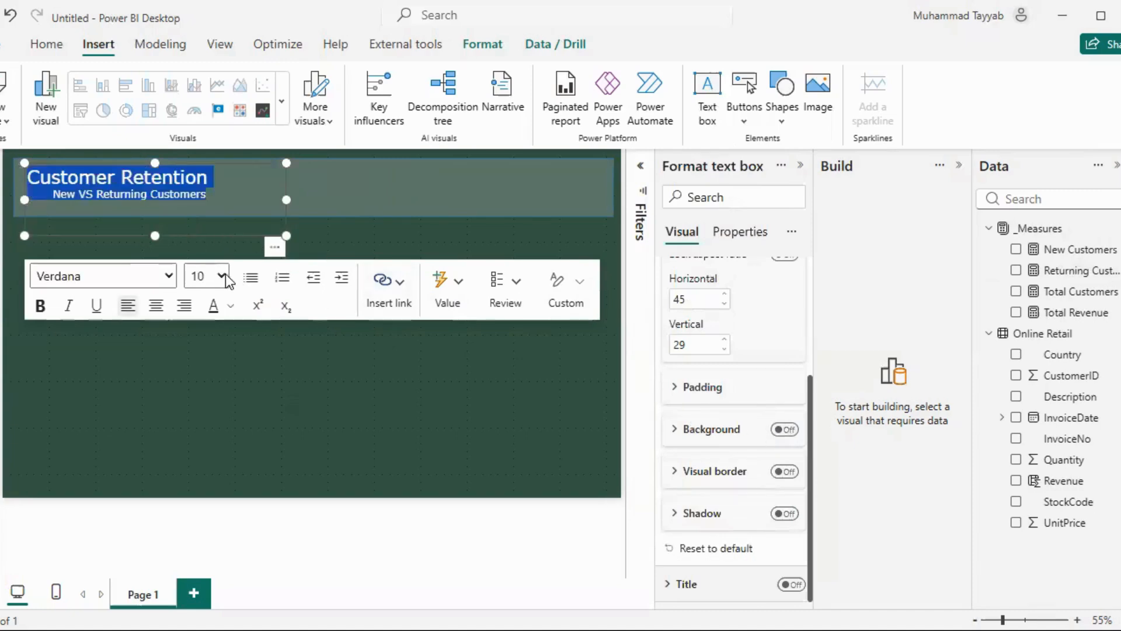
pyautogui.click(231, 305)
pyautogui.click(249, 364)
pyautogui.click(193, 202)
pyautogui.click(175, 240)
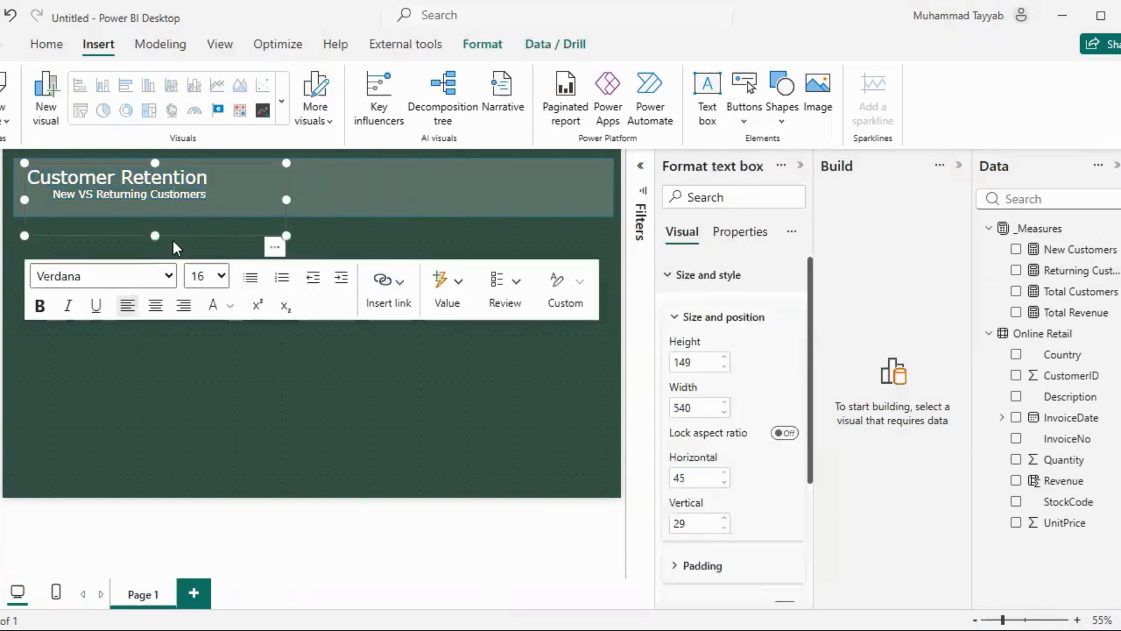
pyautogui.moveTo(155, 237); pyautogui.dragTo(138, 215)
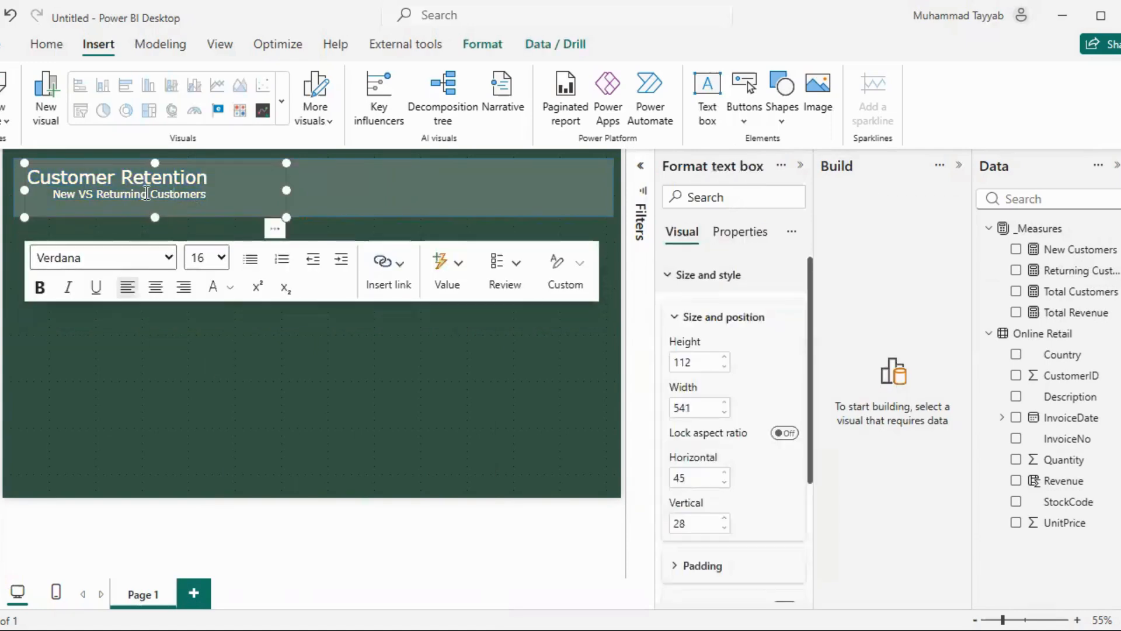
# Make both title lines bold and indent the "New VS Returning Customers" subtitle slightly further
pyautogui.hotkey('ctrl', 'a')
pyautogui.click(42, 288)
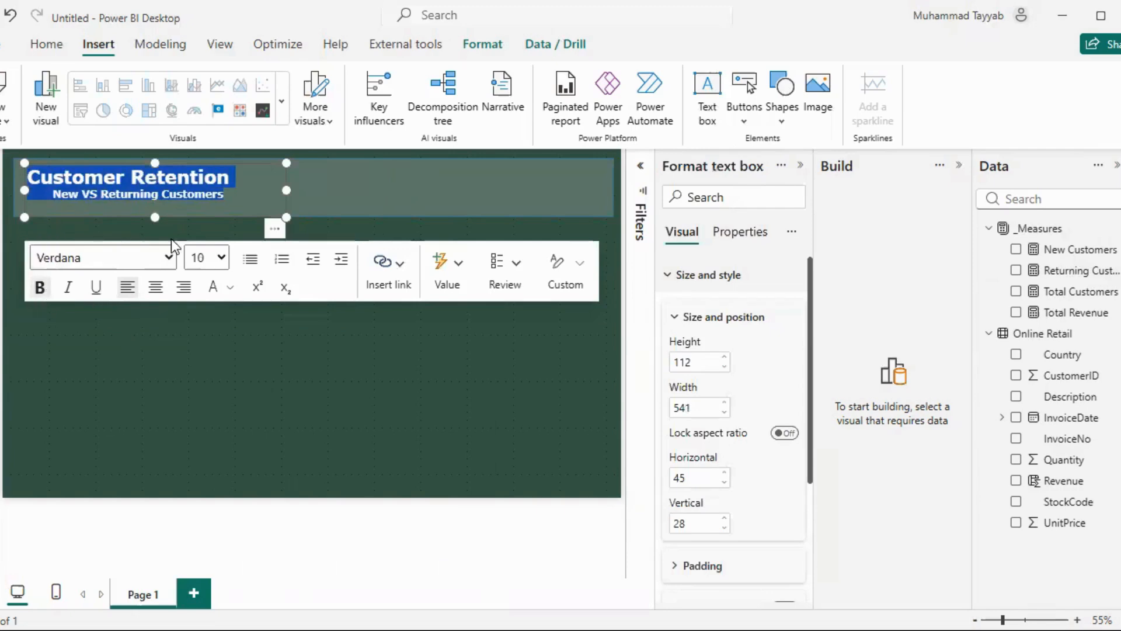
pyautogui.click(187, 184)
pyautogui.click(66, 213)
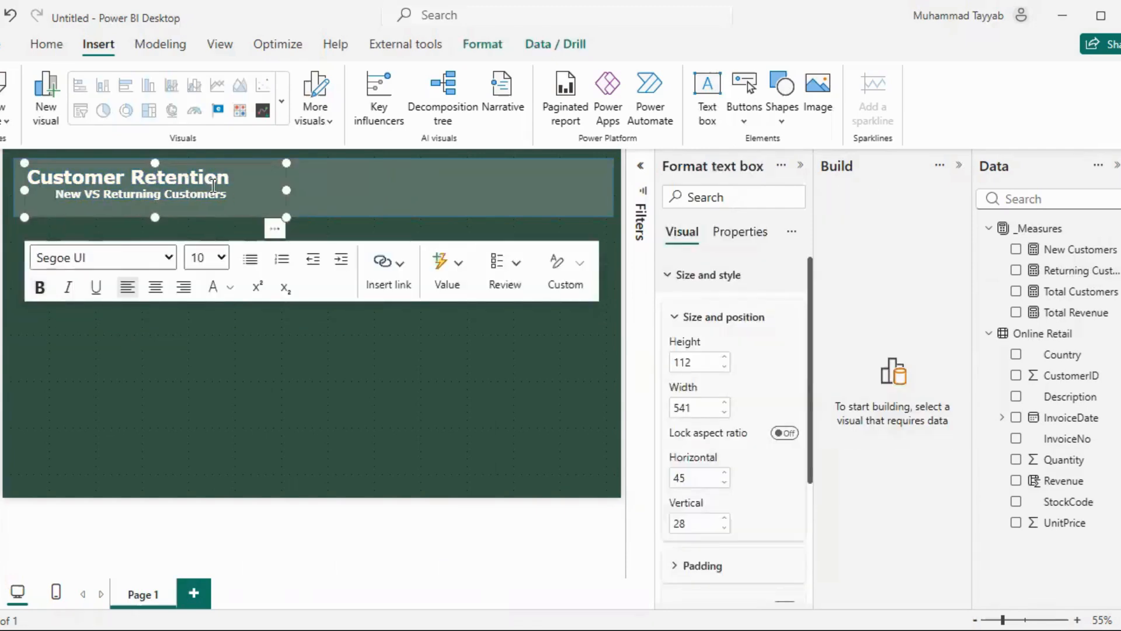
# Narrow the title text box to about 438 wide and move it to about horizontal 36, vertical 18
pyautogui.moveTo(286, 189); pyautogui.dragTo(220, 220)
pyautogui.click(201, 220)
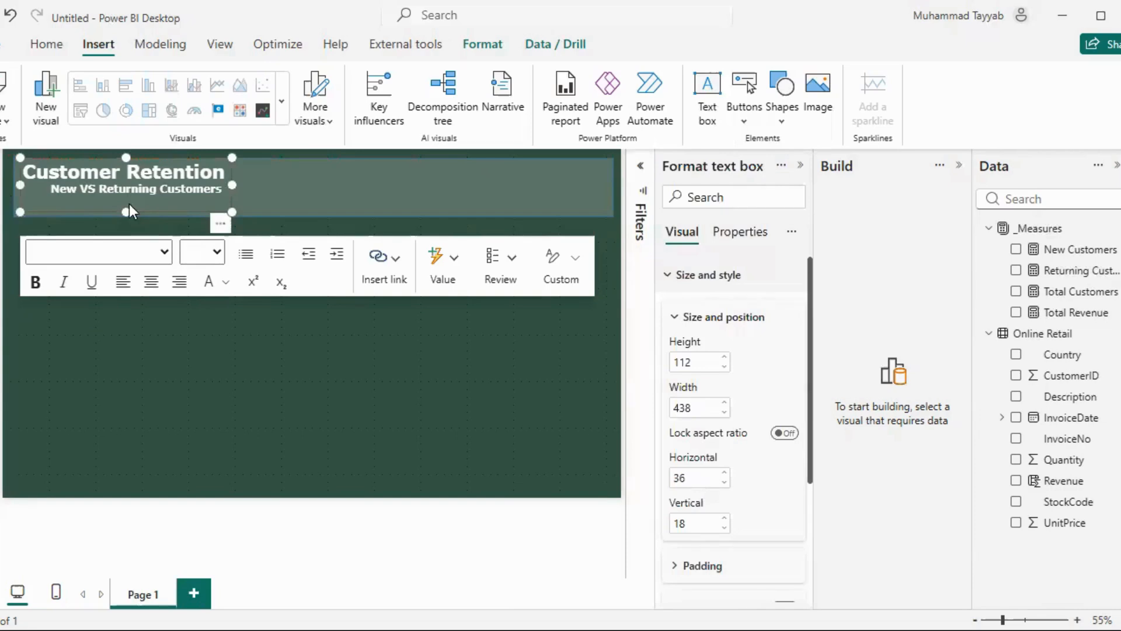
pyautogui.click(227, 350)
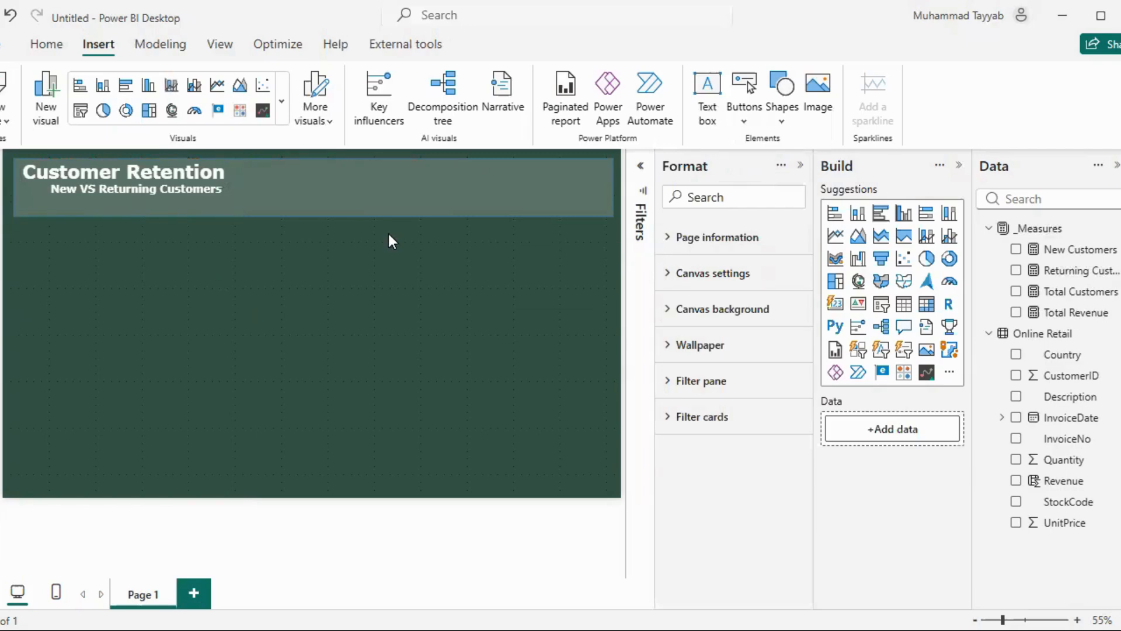
pyautogui.click(800, 166)
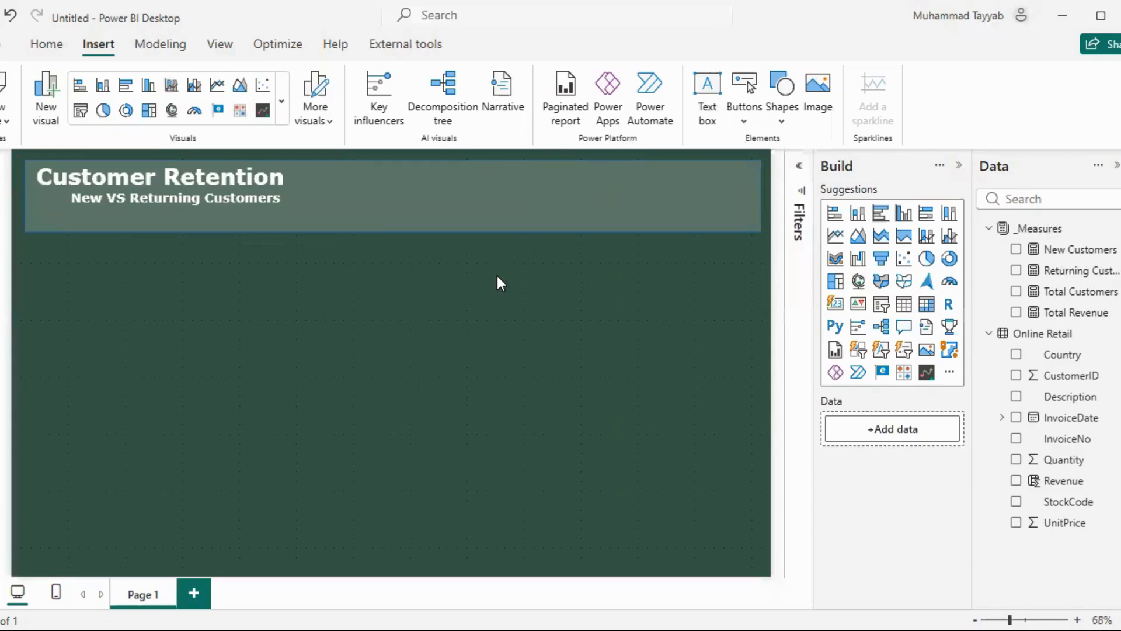
# Paste the Total Customers card onto the header banner beside the title and lower the title text box slightly
pyautogui.hotkey('ctrl', 'v')
pyautogui.moveTo(328, 175)
pyautogui.mouseDown()
pyautogui.moveTo(358, 183)
pyautogui.moveTo(350, 177)
pyautogui.mouseUp()
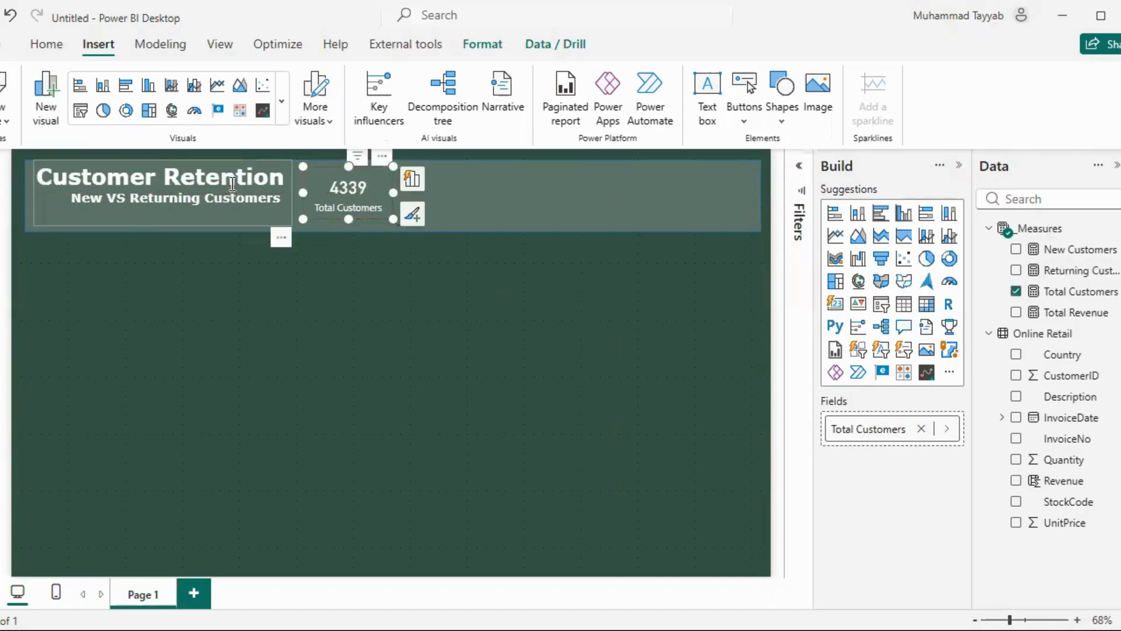
pyautogui.click(253, 198)
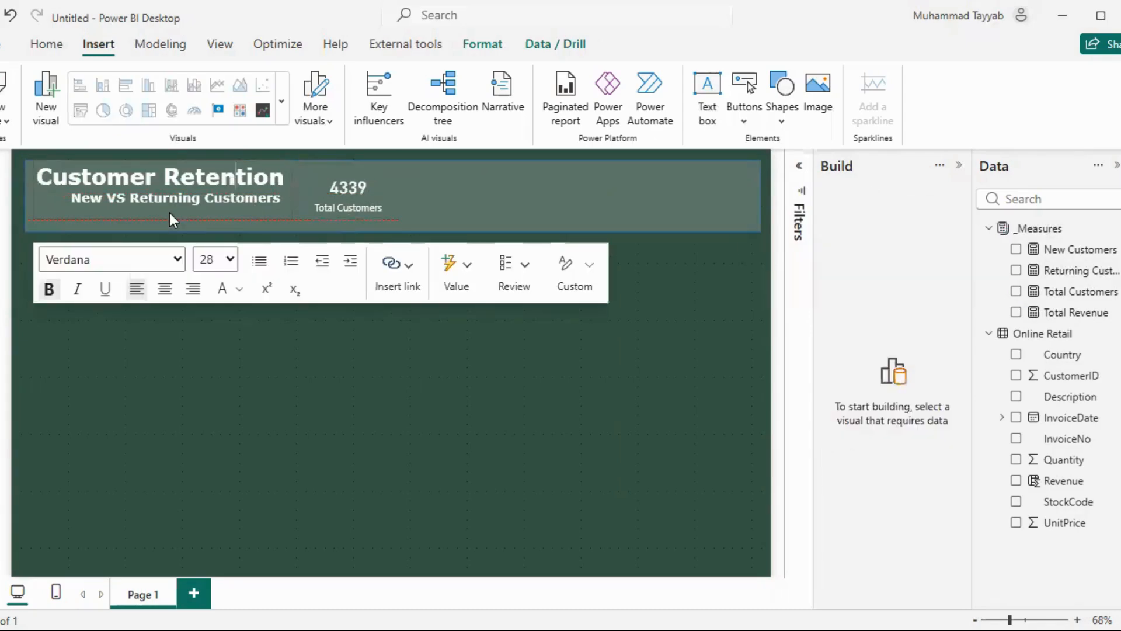
pyautogui.moveTo(279, 232); pyautogui.dragTo(275, 239)
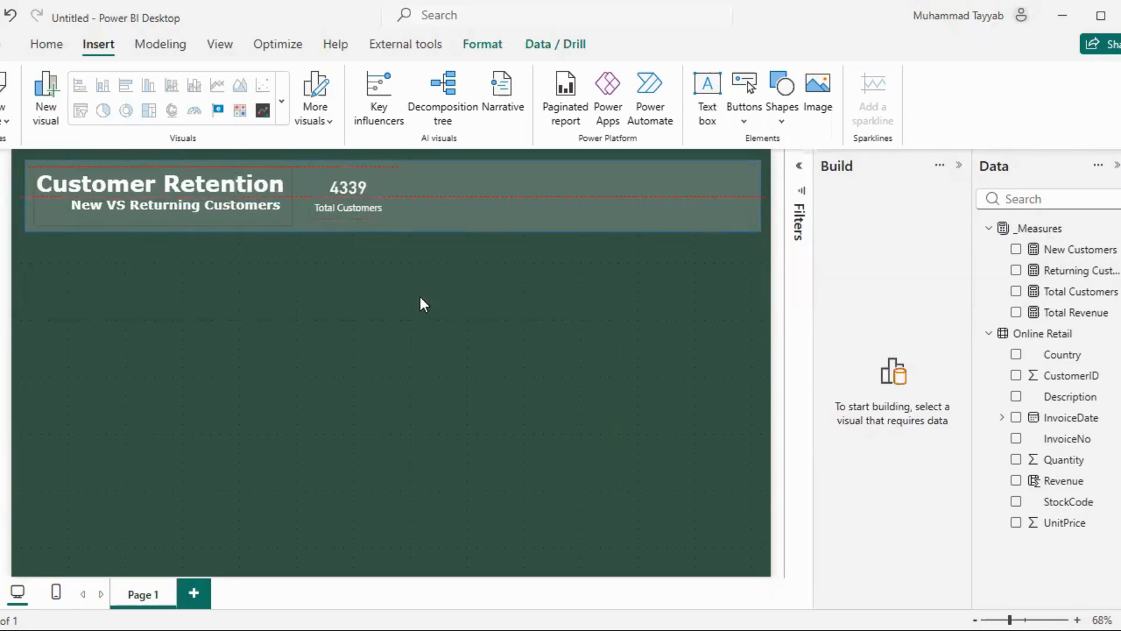
pyautogui.click(348, 188)
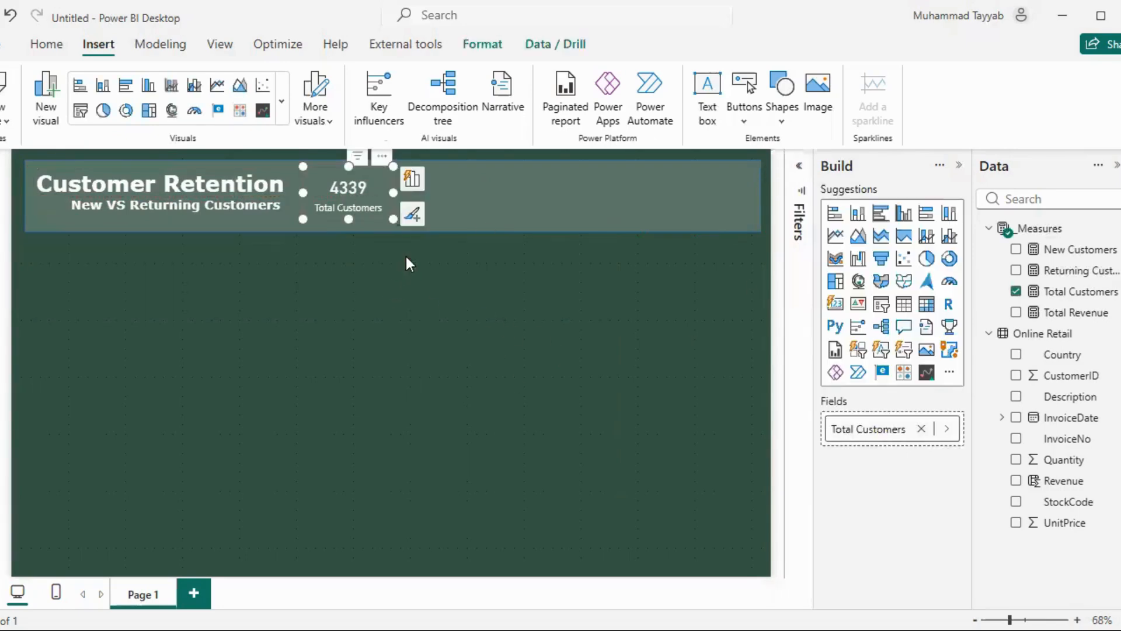
pyautogui.click(708, 303)
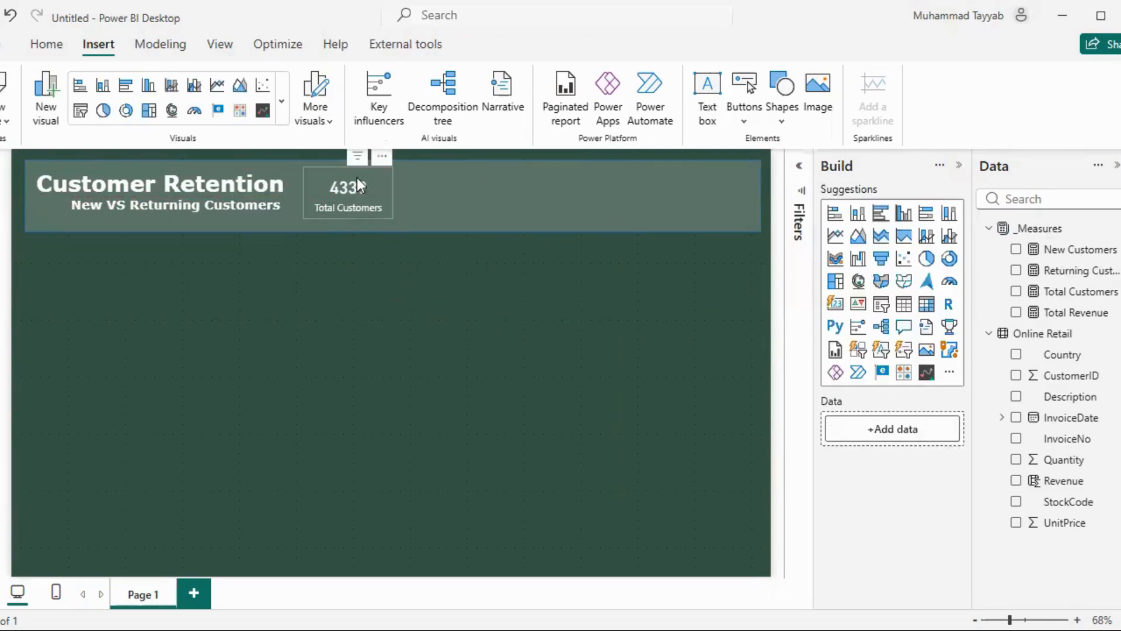
# Paste a second Total Customers card beside the first one on the banner and remove its field
pyautogui.click(345, 187)
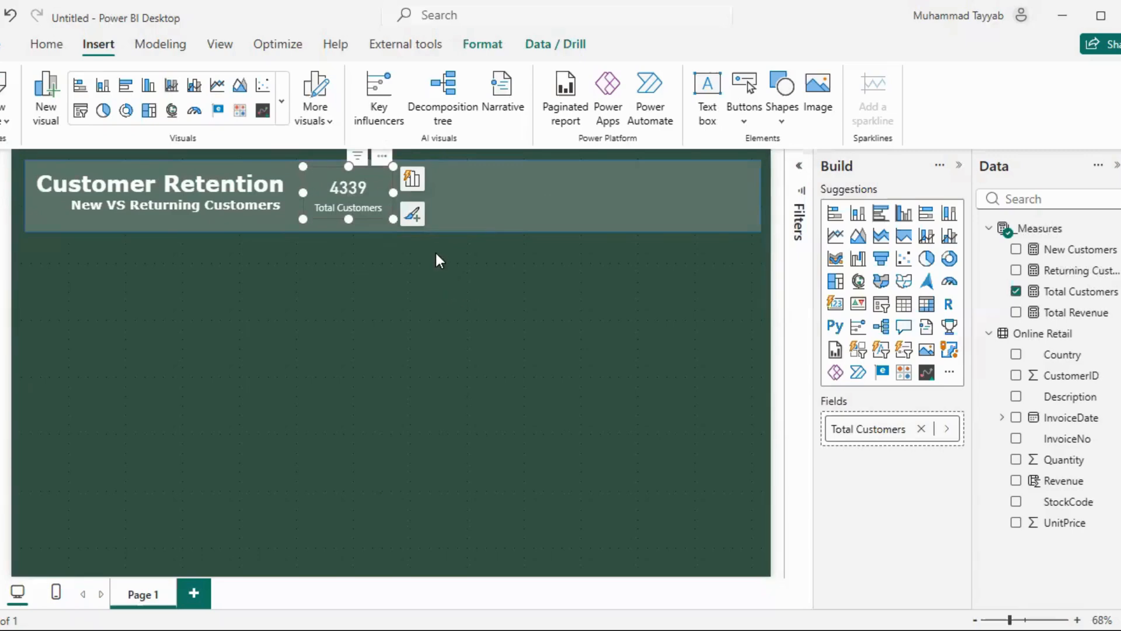
pyautogui.hotkey('ctrl', 'v')
pyautogui.moveTo(352, 190); pyautogui.dragTo(444, 197)
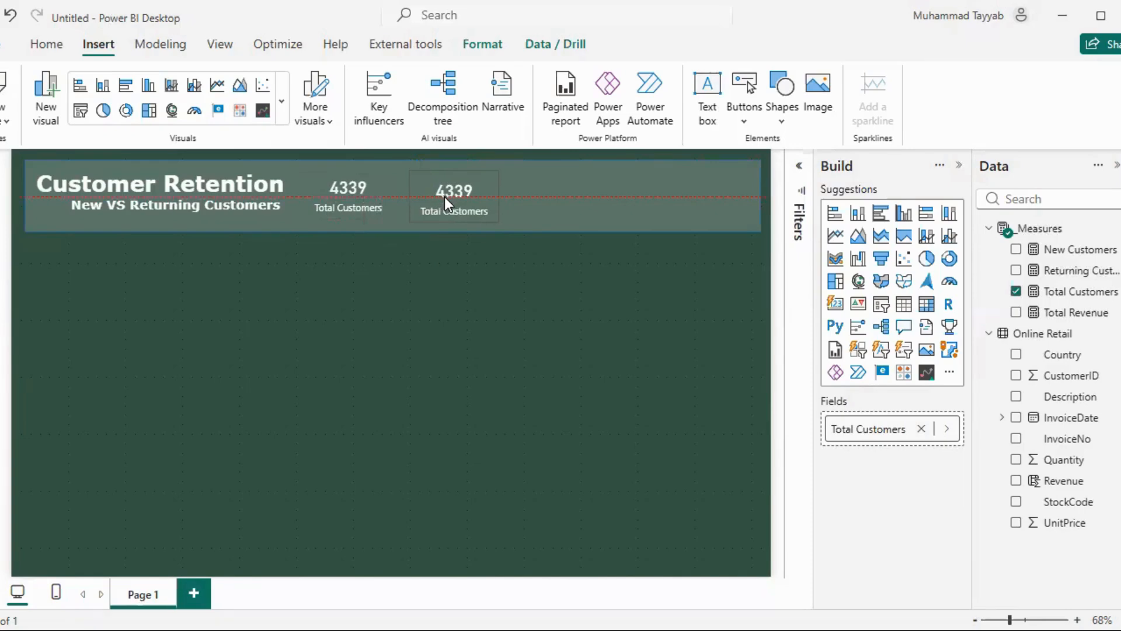
pyautogui.click(919, 430)
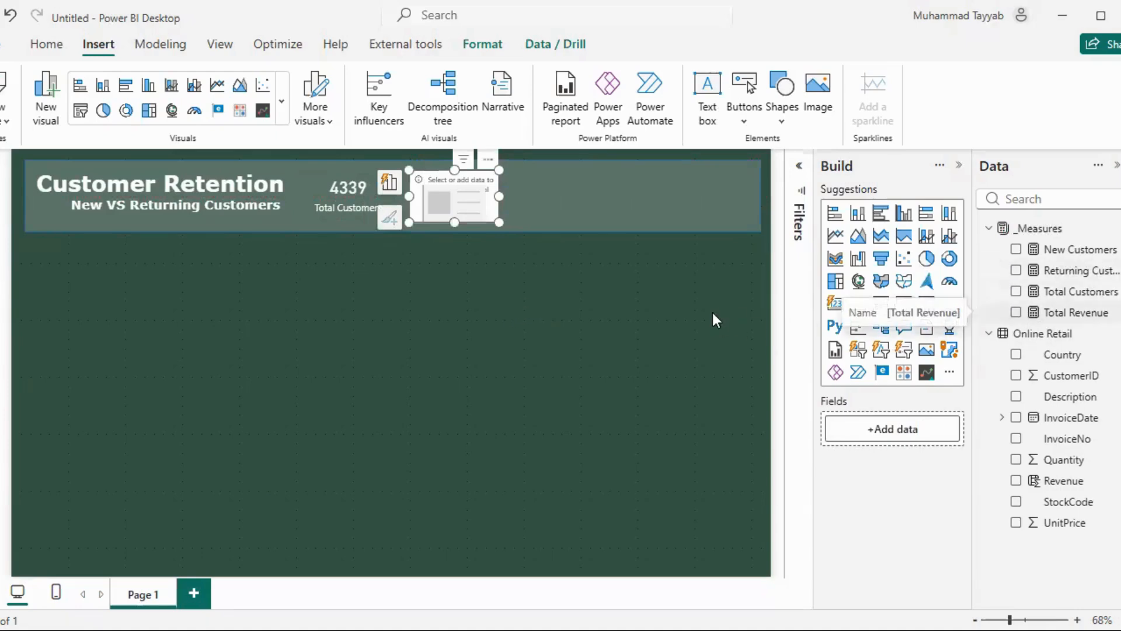
pyautogui.click(257, 233)
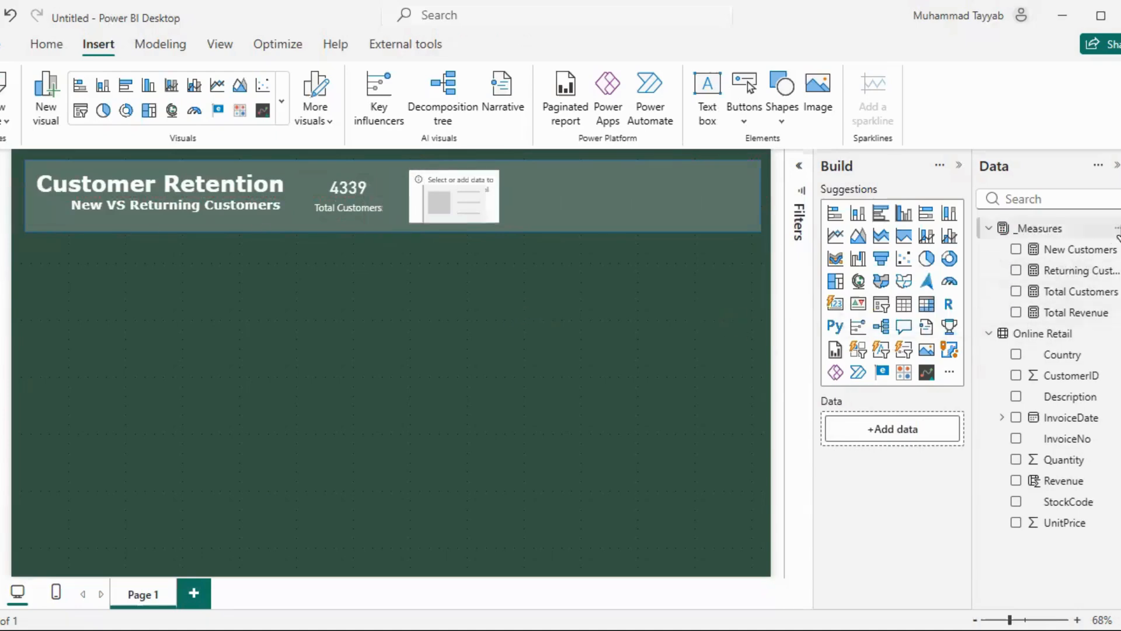
# Create the measure Total Transactions = DISTINCTCOUNT('Online Retail'[InvoiceNo]) in the _Measures table
pyautogui.click(1118, 229)
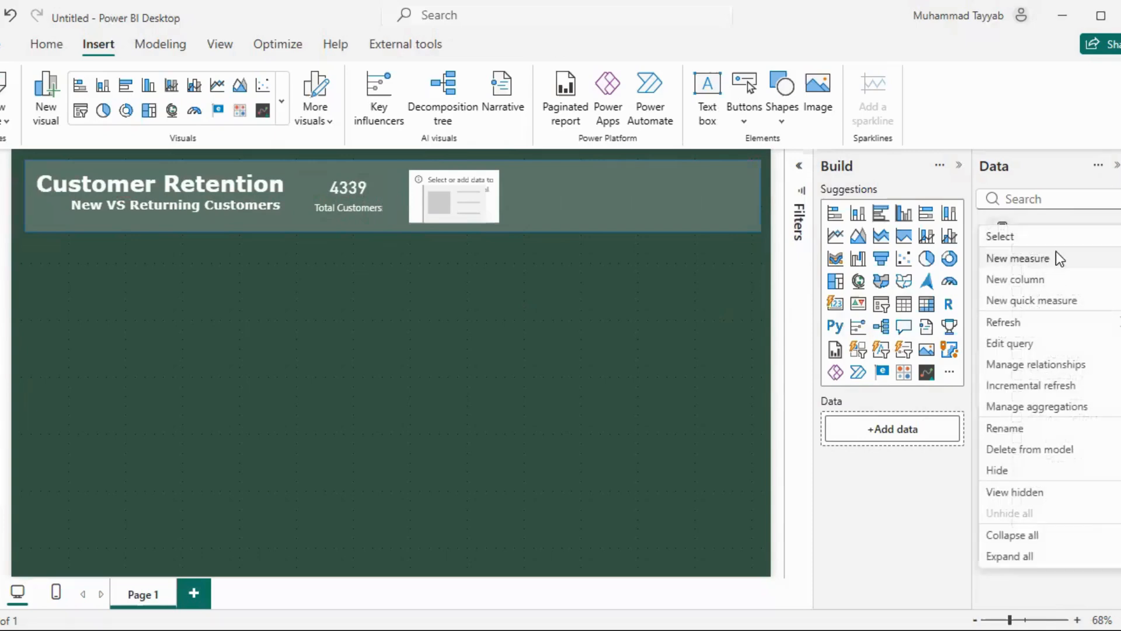
pyautogui.click(1056, 257)
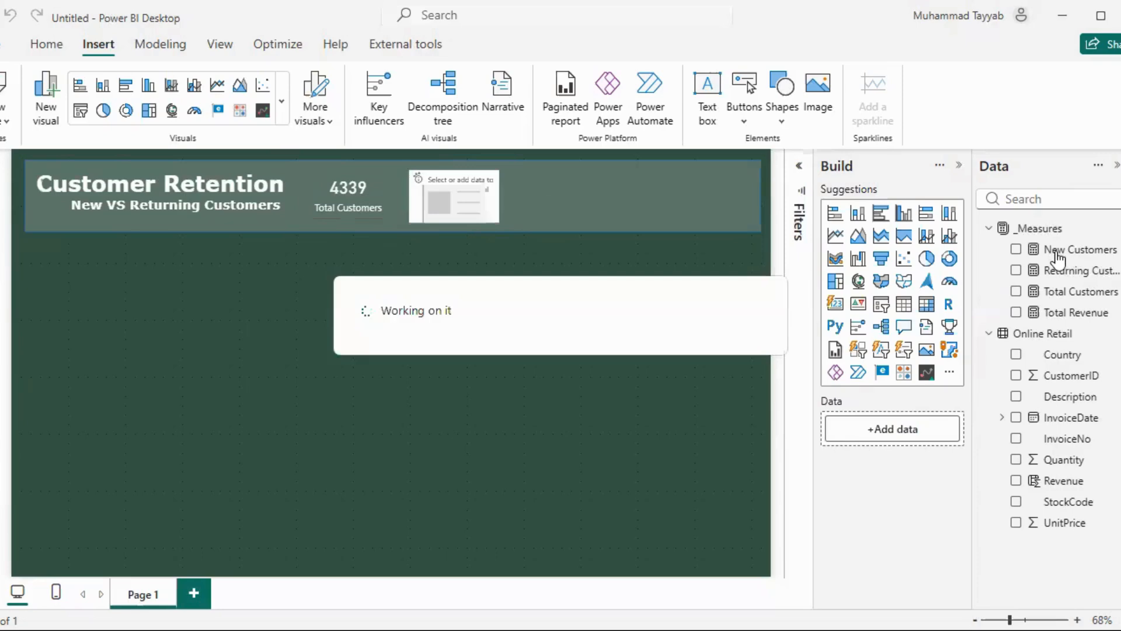
pyautogui.write('Total Transactions = ')
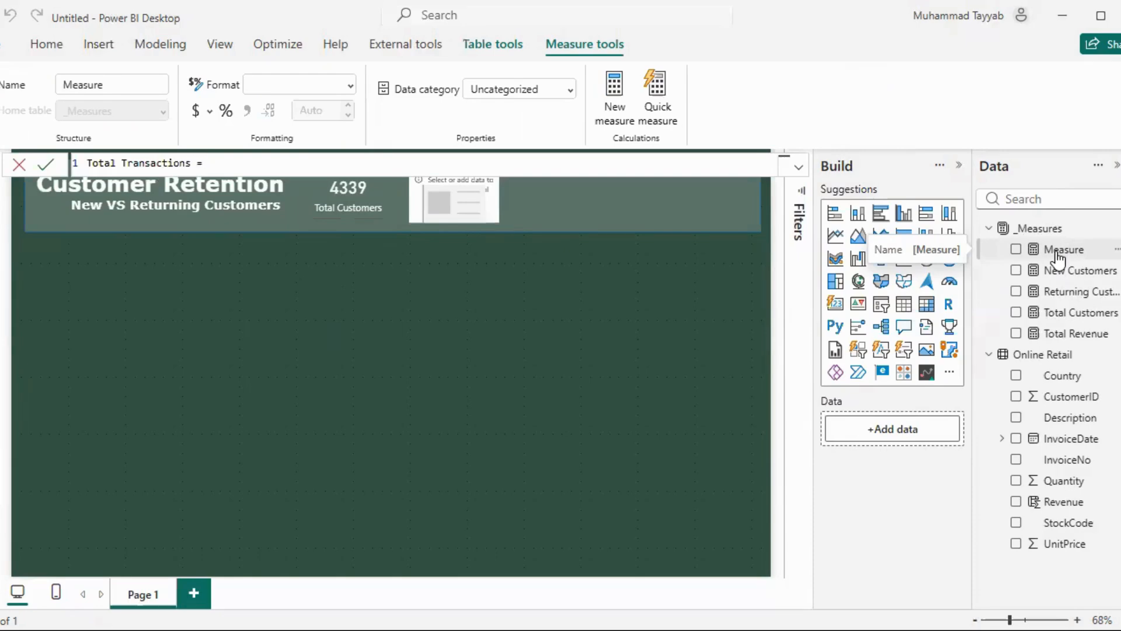
pyautogui.write('CO')
pyautogui.press('BackSpace')
pyautogui.press('BackSpace')
pyautogui.write('DIST')
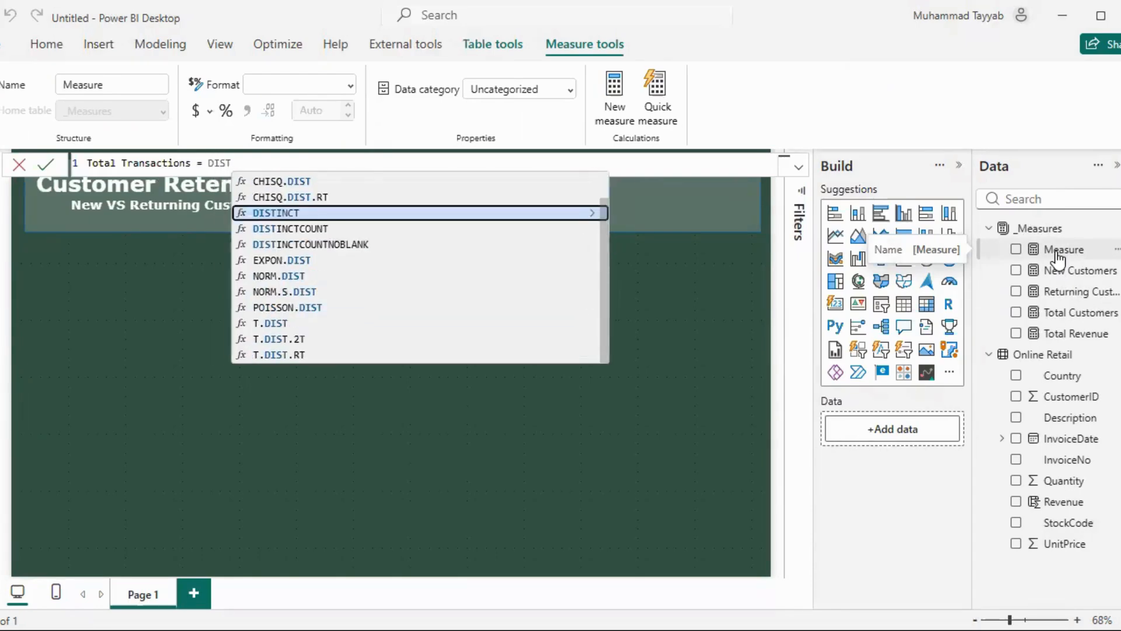
pyautogui.press('Down')
pyautogui.press('Tab')
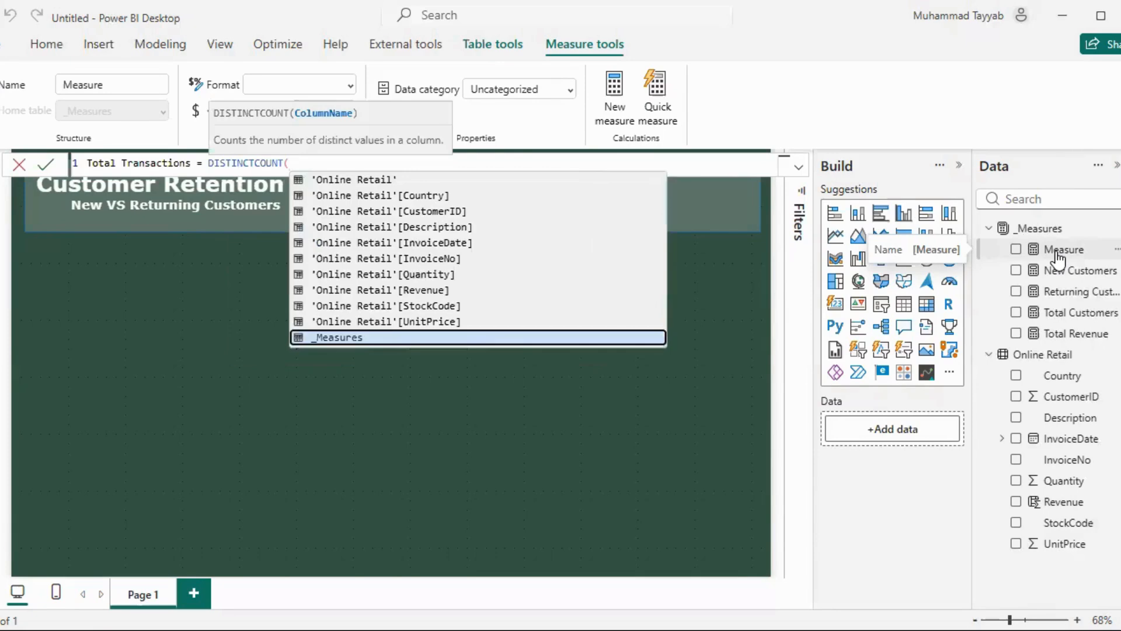
pyautogui.write('Inv')
pyautogui.press('Down')
pyautogui.press('Tab')
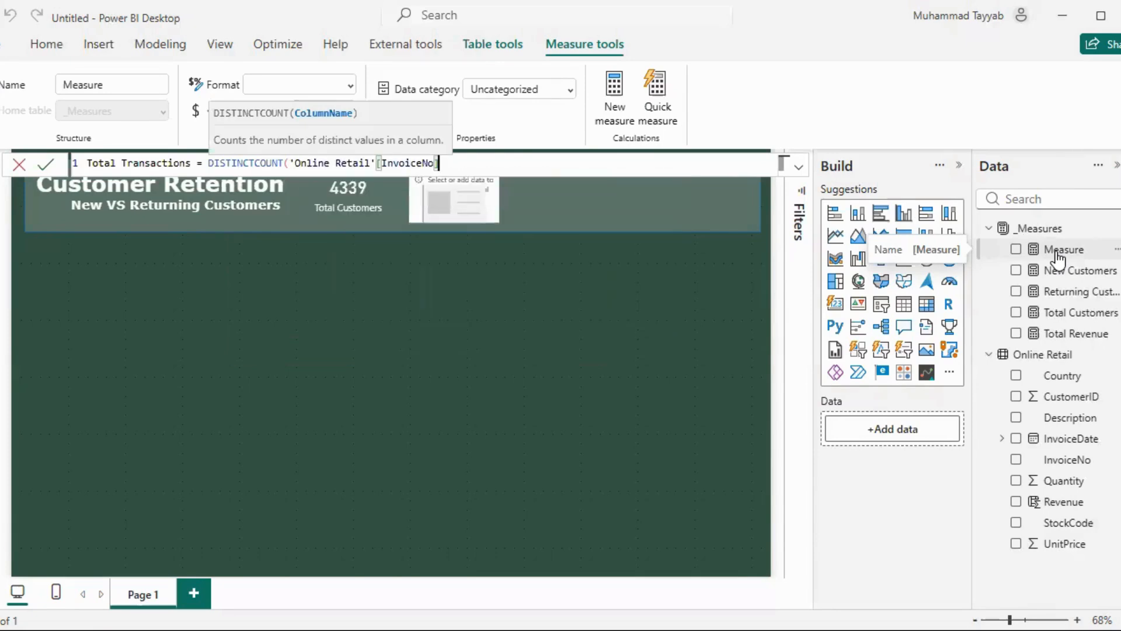
pyautogui.write(')')
pyautogui.press('Return')
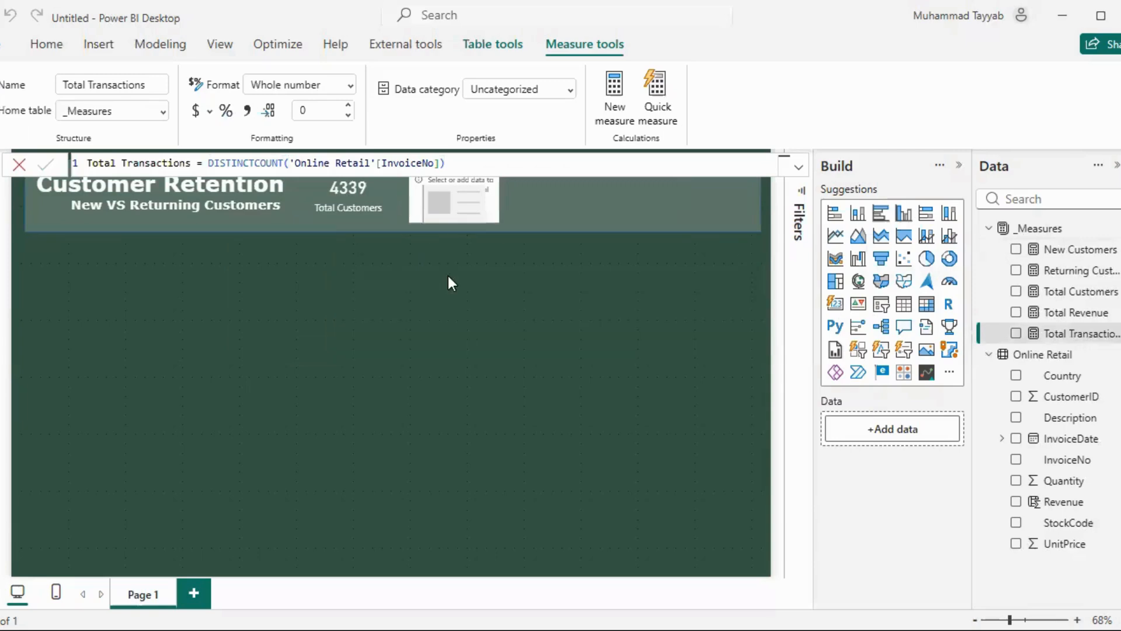
# Add the Total Transactions measure to the empty card on the banner
pyautogui.click(461, 206)
pyautogui.click(454, 198)
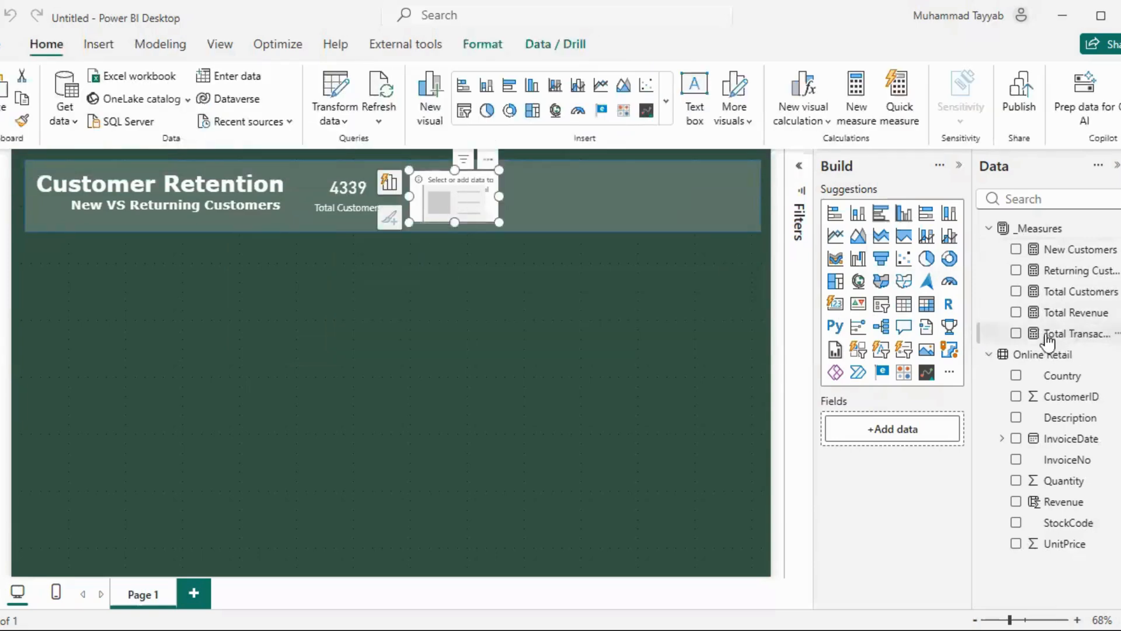
pyautogui.click(1015, 334)
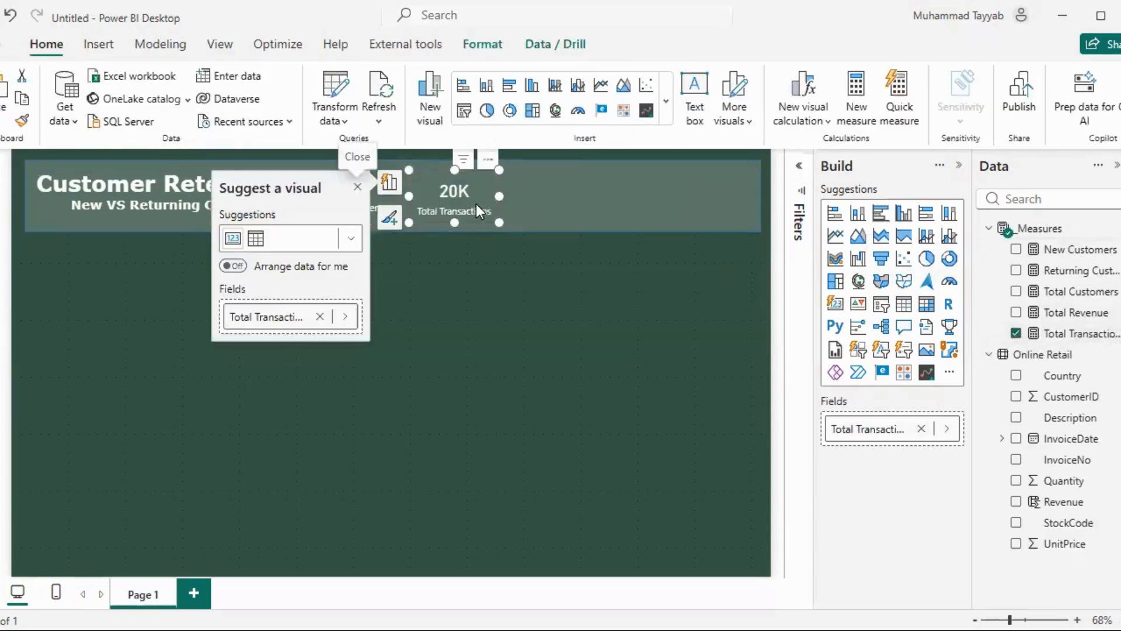
# Place a copy of the Total Transactions card beside it and replace the copy's field with Total Revenue
pyautogui.moveTo(449, 198); pyautogui.dragTo(556, 194)
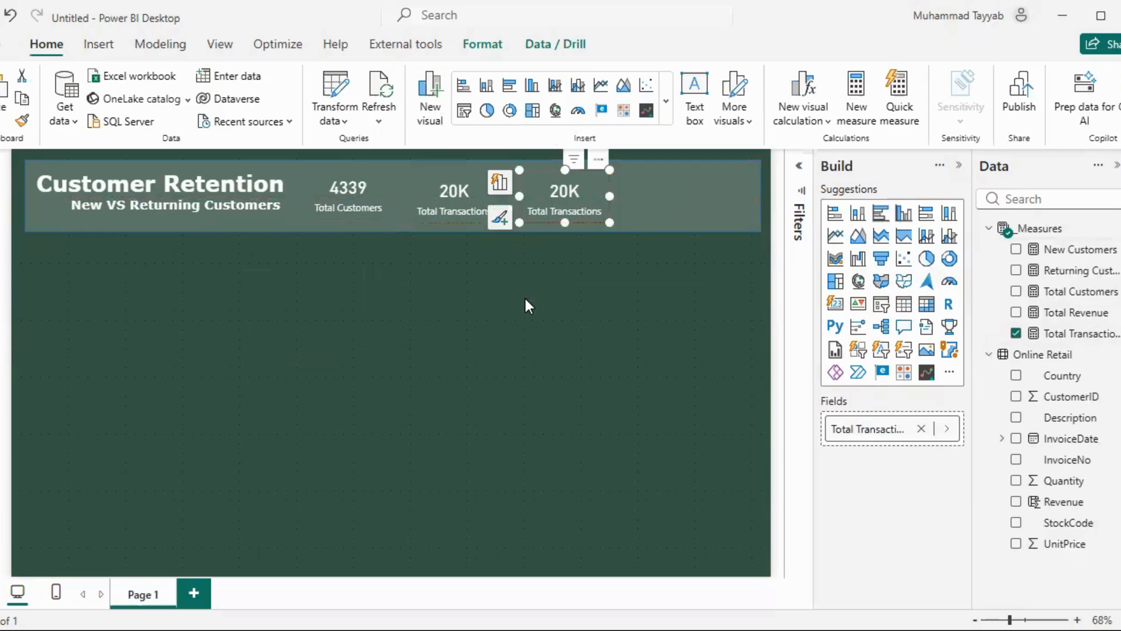
pyautogui.click(921, 429)
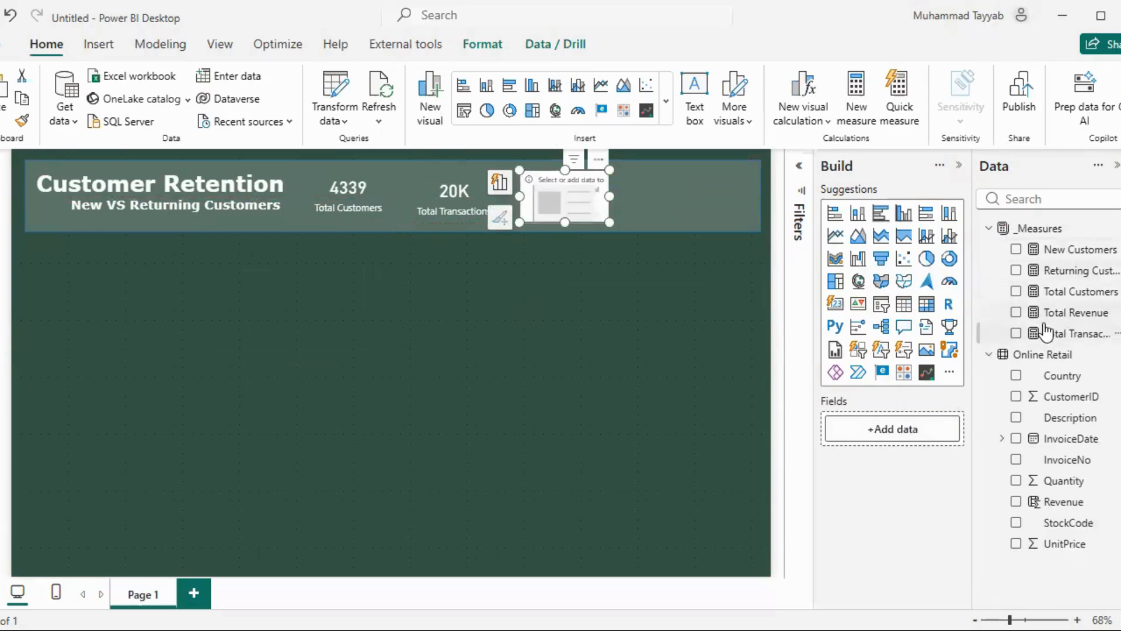
pyautogui.click(1016, 314)
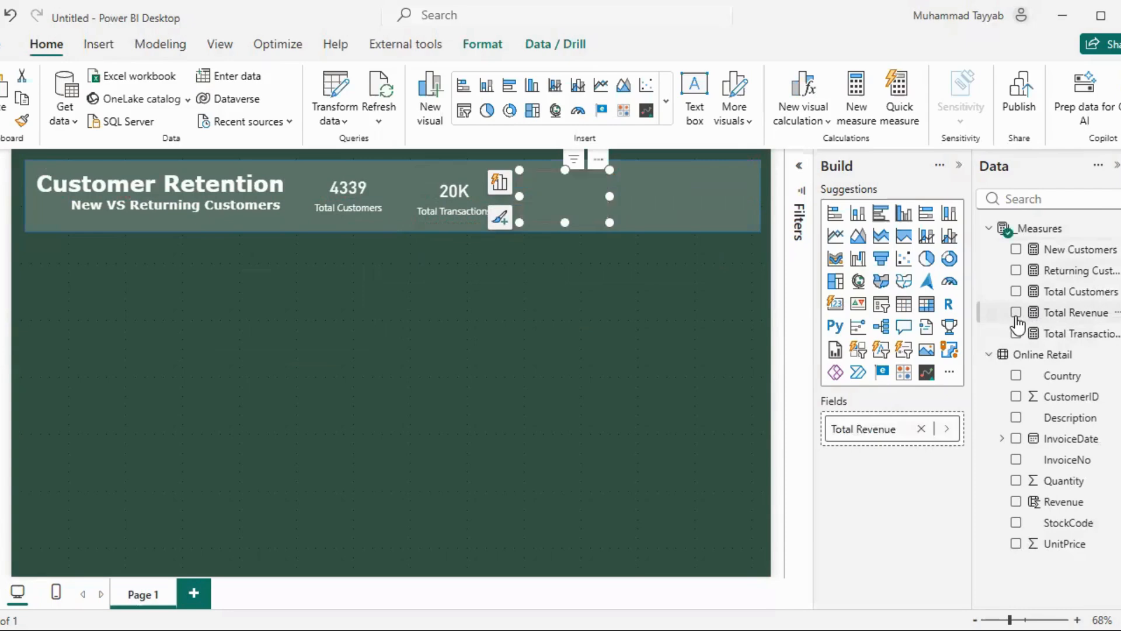
pyautogui.click(600, 286)
# Align the Total Transactions and Total Customers cards at the same height as the Total Revenue card
pyautogui.click(416, 201)
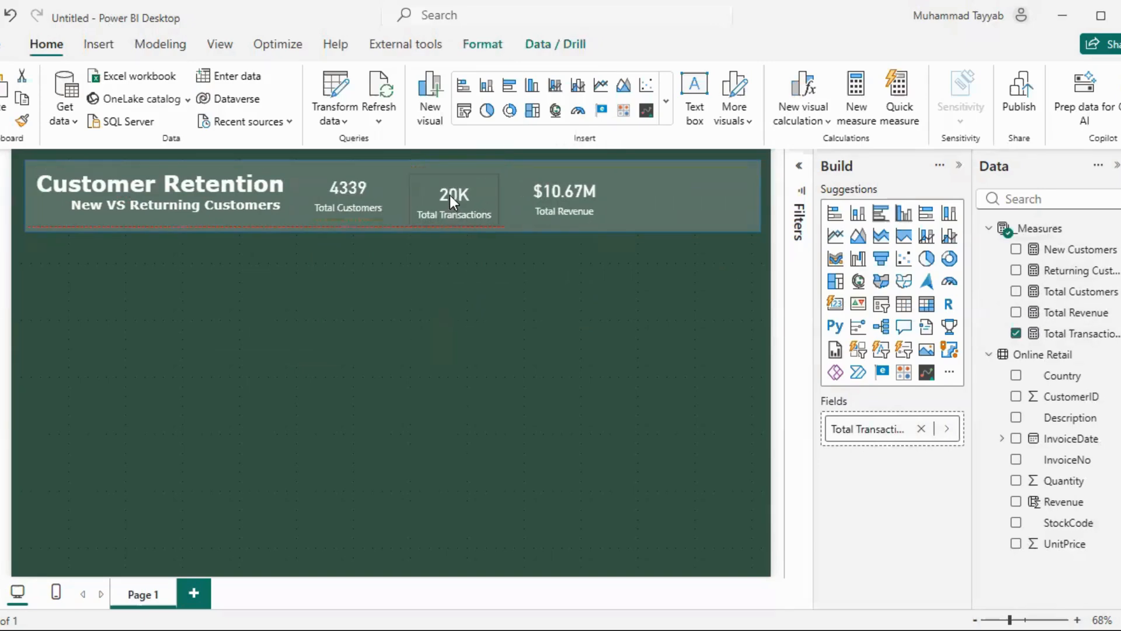
pyautogui.moveTo(342, 196); pyautogui.dragTo(338, 195)
pyautogui.click(749, 268)
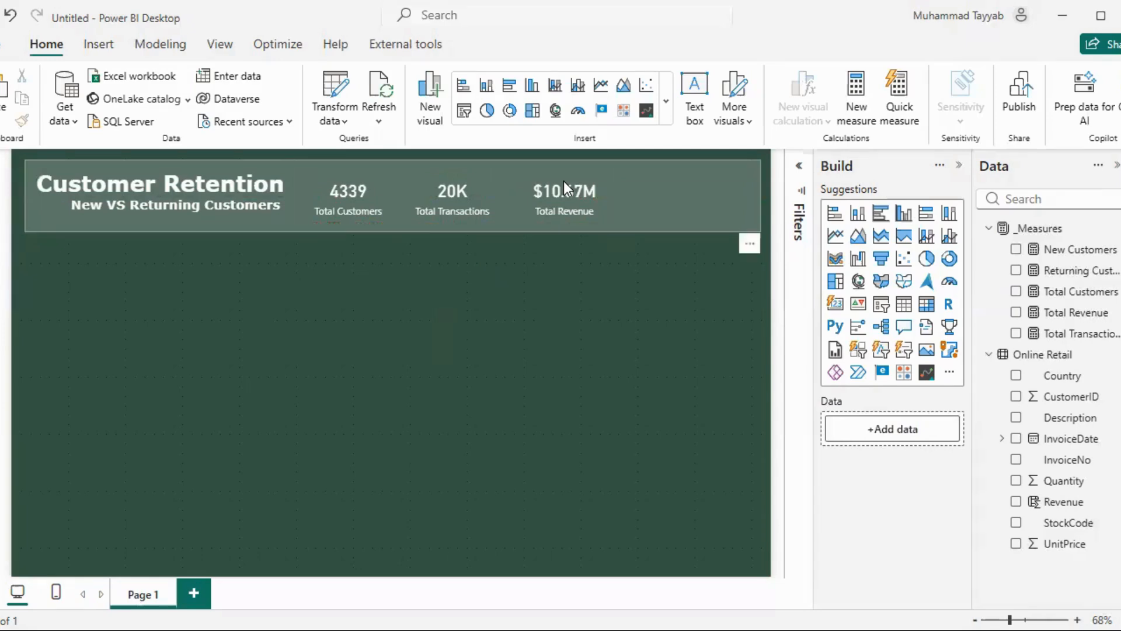
# Paste the CustomerID dropdown slicer and narrow it to fit on the banner after the Total Revenue card
pyautogui.hotkey('ctrl', 'v')
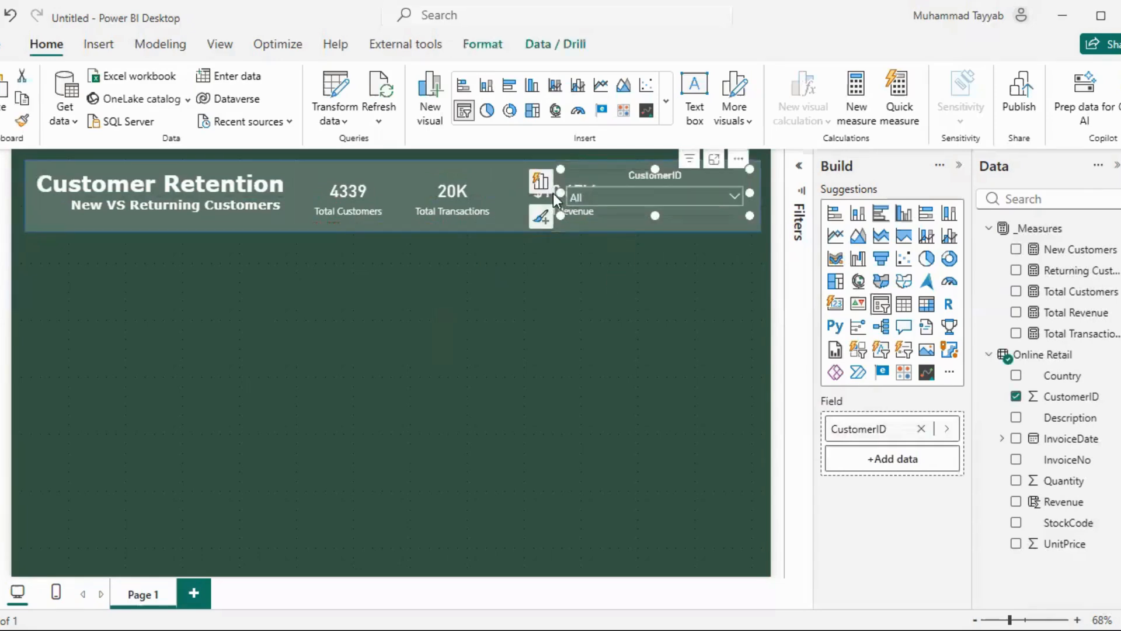
pyautogui.click(628, 335)
pyautogui.moveTo(664, 180)
pyautogui.mouseDown()
pyautogui.moveTo(671, 188)
pyautogui.moveTo(661, 191)
pyautogui.mouseUp()
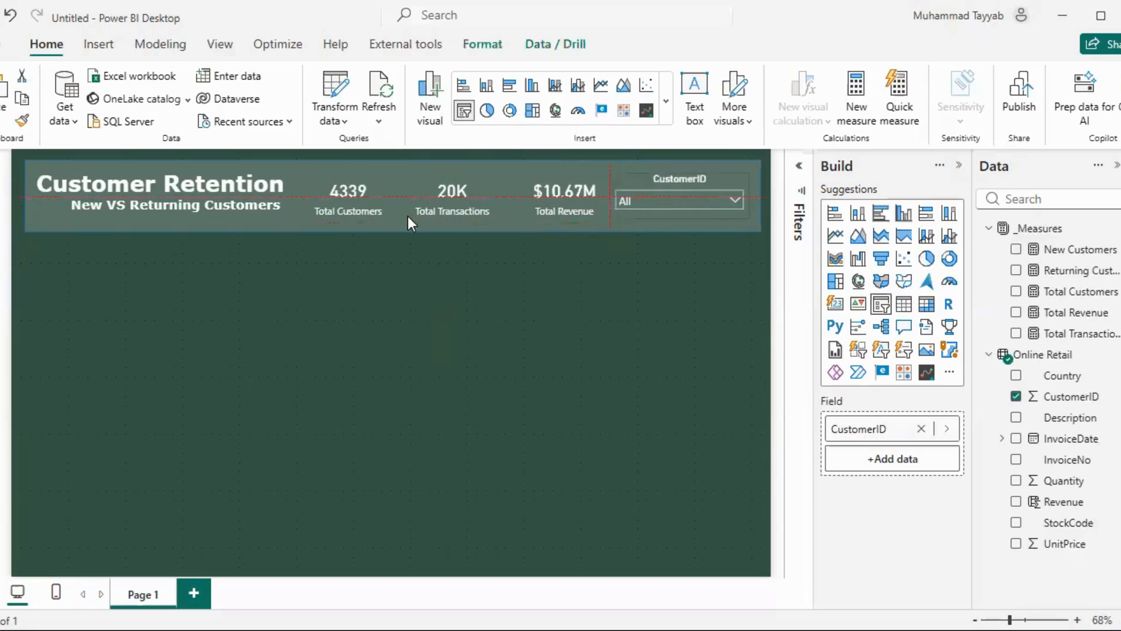
# Shift the Total Transactions and Total Revenue cards towards the title and widen the CustomerID slicer into the freed space
pyautogui.click(445, 195)
pyautogui.moveTo(443, 197); pyautogui.dragTo(495, 190)
pyautogui.moveTo(567, 199); pyautogui.dragTo(535, 197)
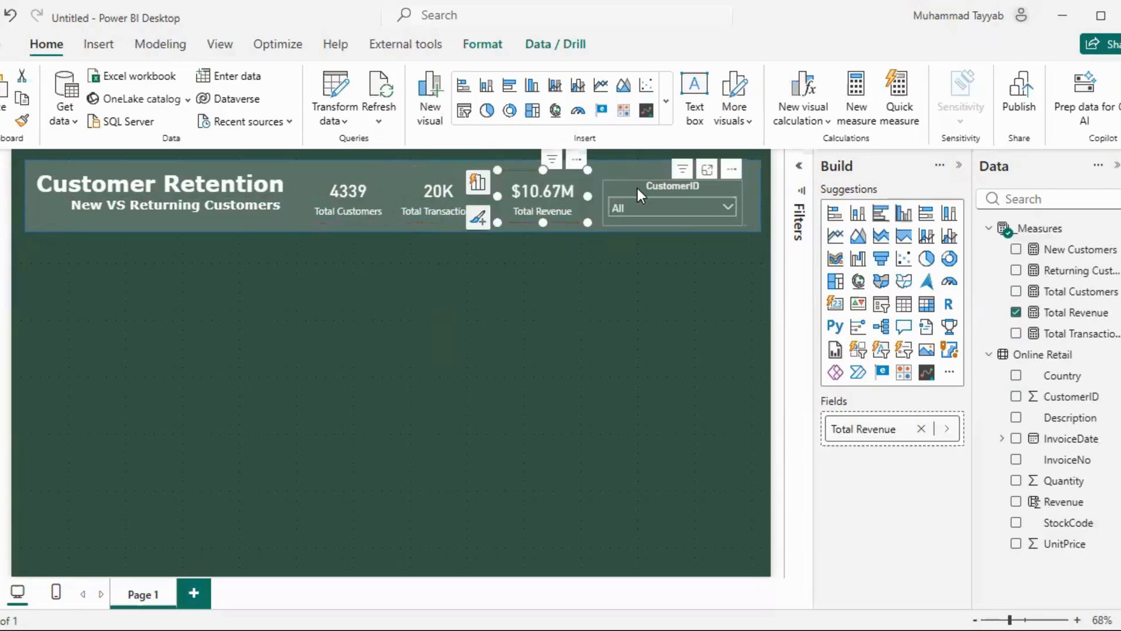
pyautogui.click(602, 202)
pyautogui.moveTo(643, 188); pyautogui.dragTo(649, 180)
pyautogui.click(678, 296)
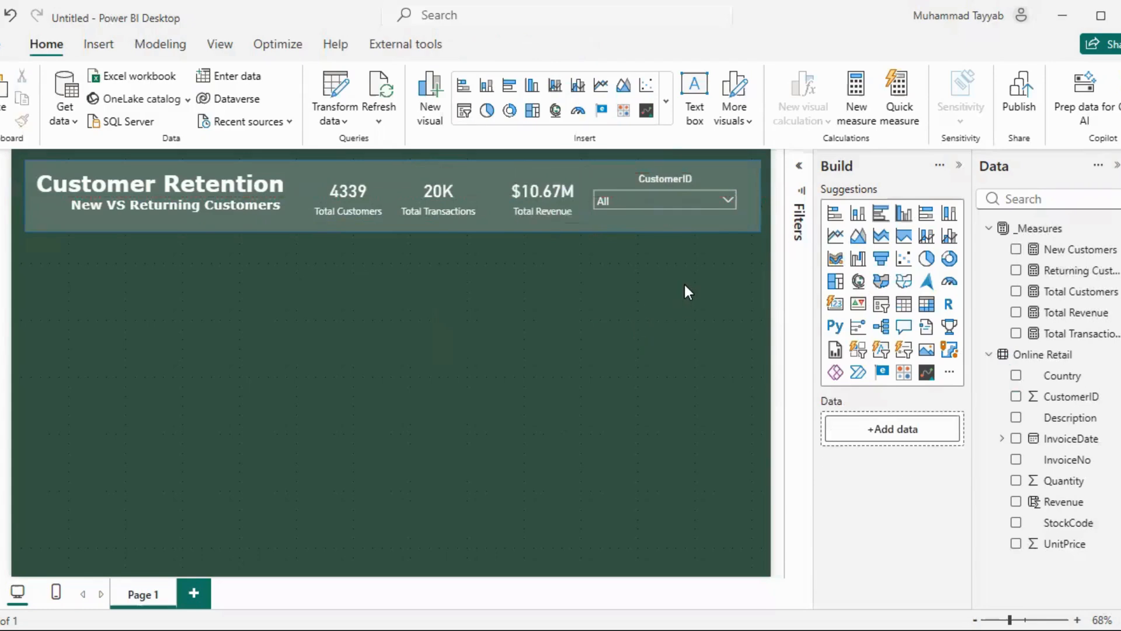
pyautogui.click(703, 200)
pyautogui.click(703, 199)
pyautogui.click(704, 177)
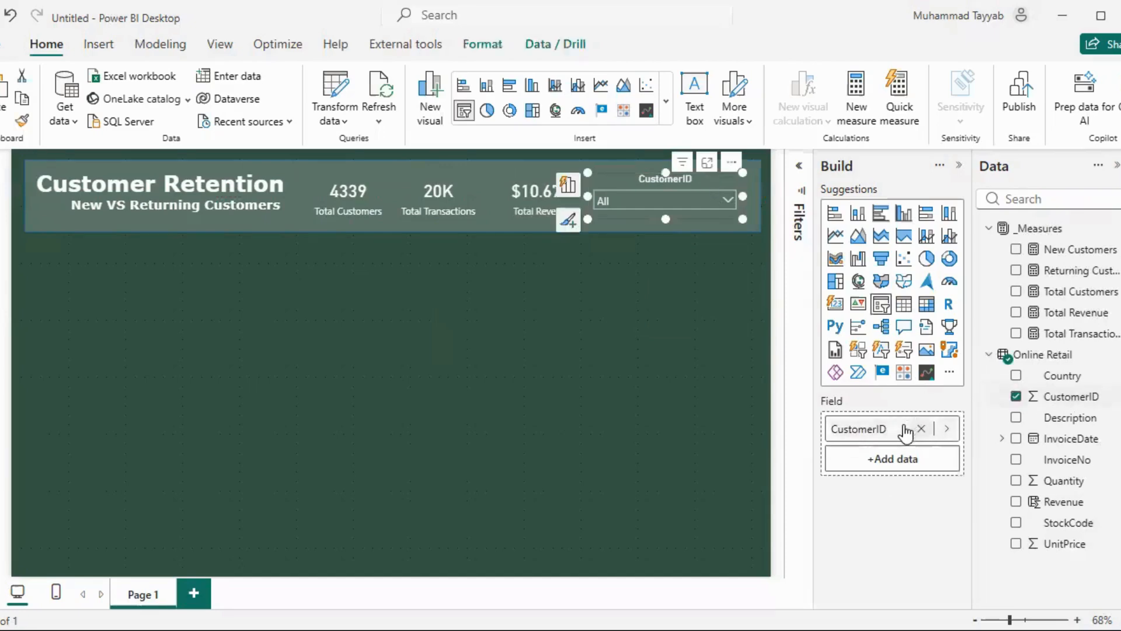
pyautogui.click(519, 361)
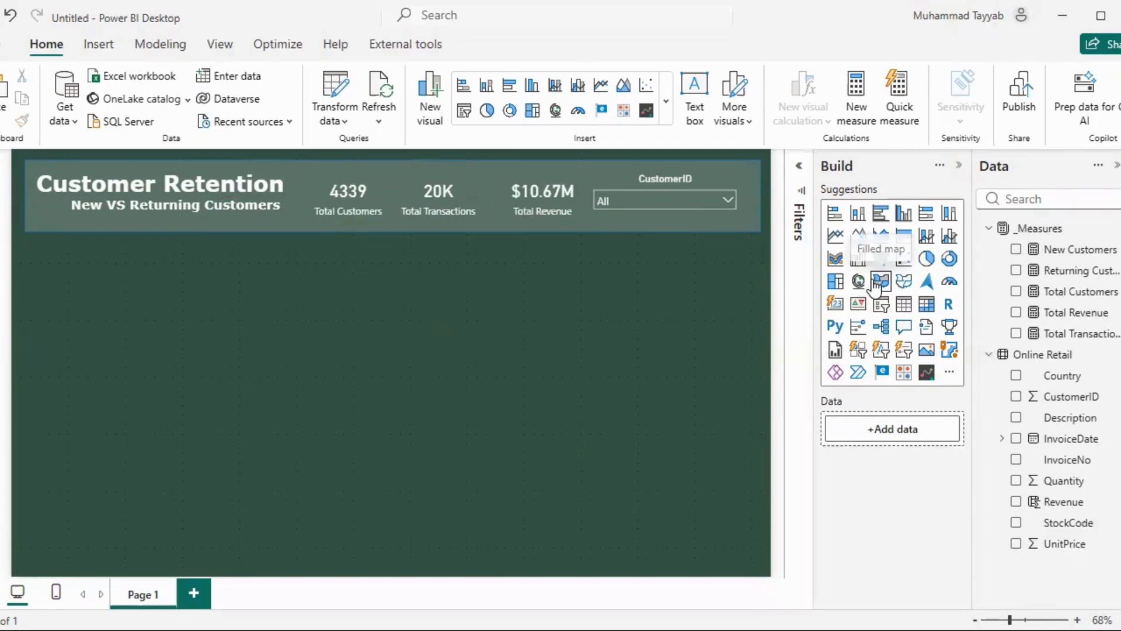
pyautogui.click(949, 371)
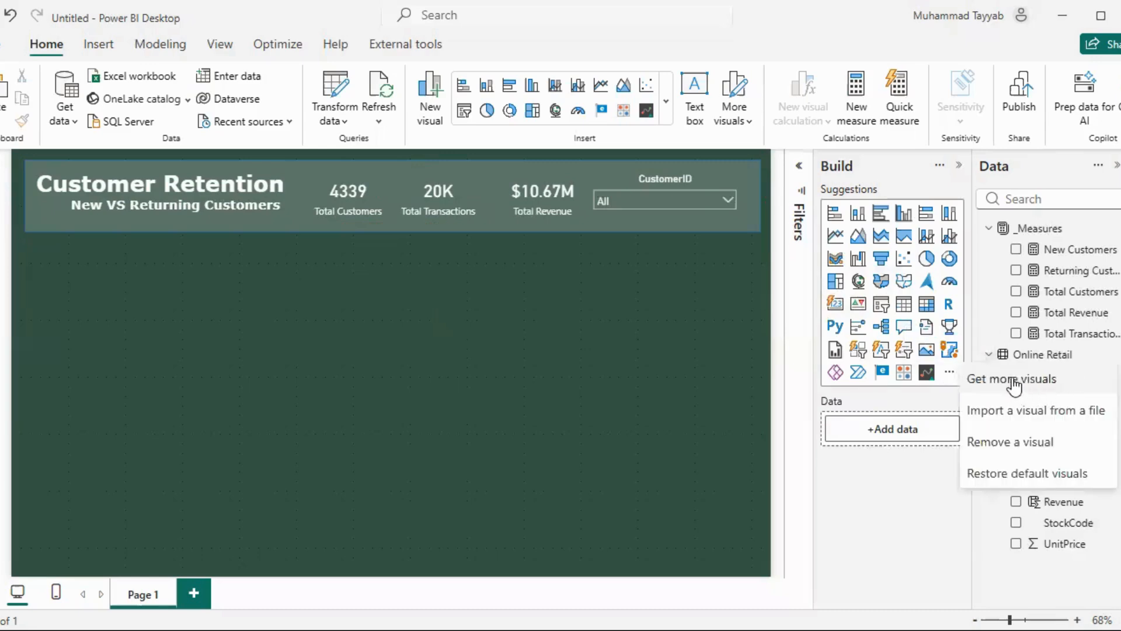
pyautogui.click(927, 398)
pyautogui.click(949, 373)
pyautogui.click(921, 397)
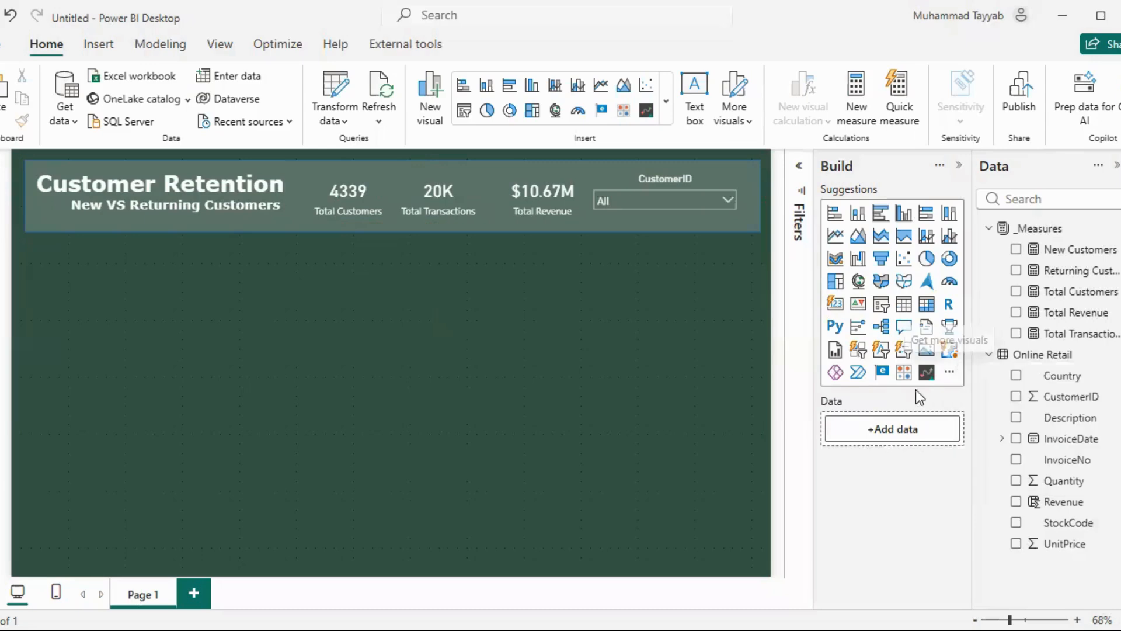
# Add the custom flag visual with Country and Label fields as a full-width strip directly below the header banner
pyautogui.click(882, 376)
pyautogui.moveTo(447, 339); pyautogui.dragTo(432, 289)
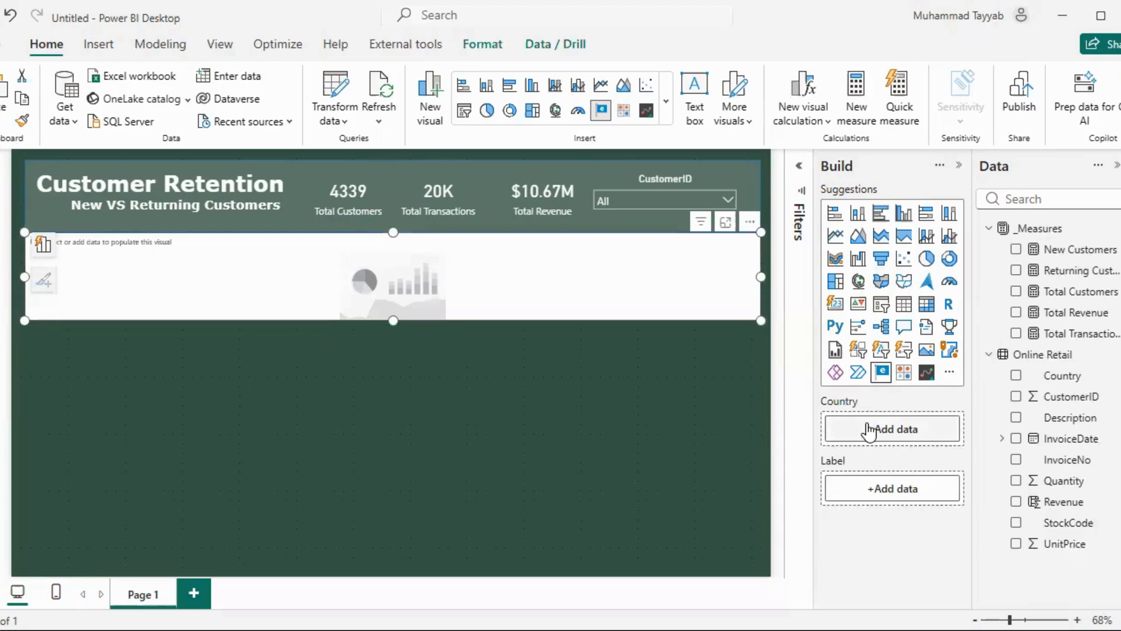
# Inspect the Country column of the Online Retail table in the data view and return to the report page
pyautogui.click(1, 198)
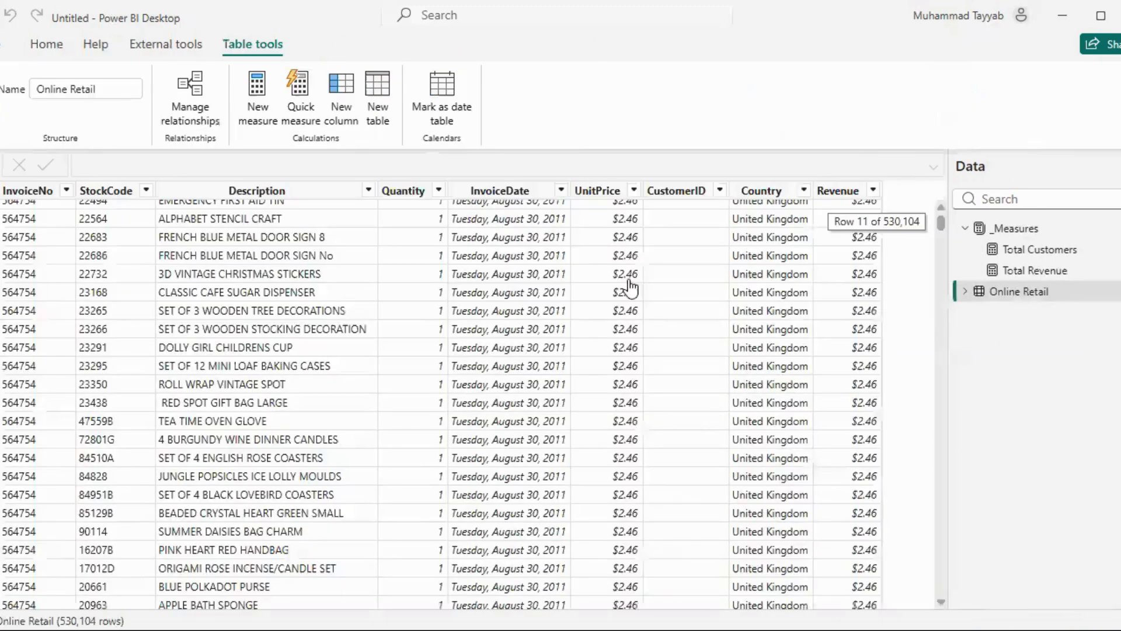
pyautogui.click(1004, 356)
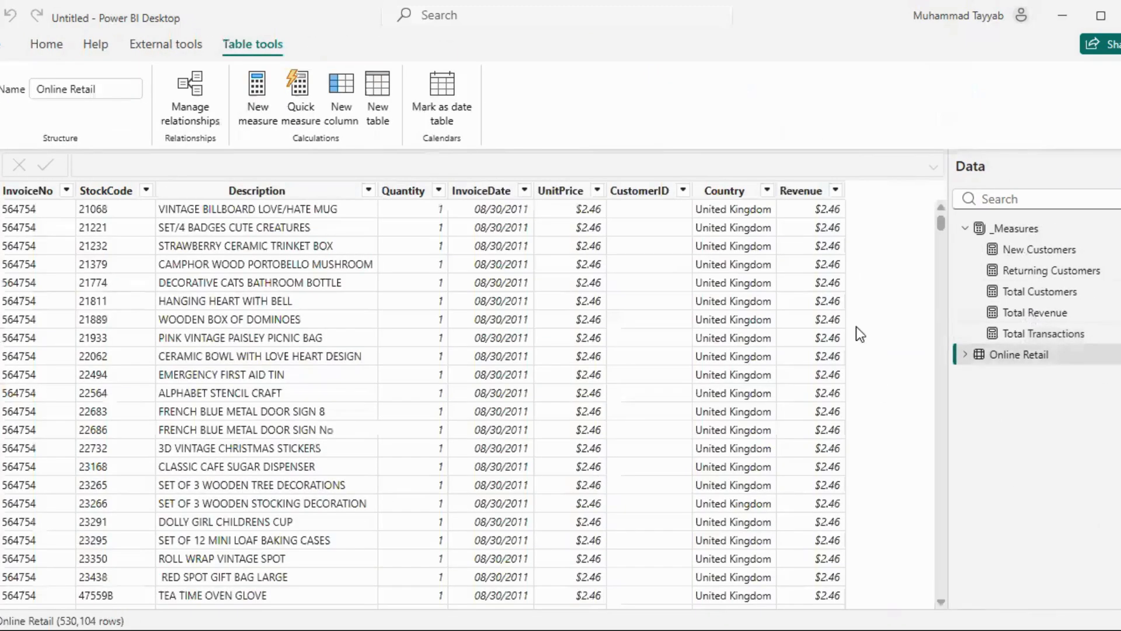
pyautogui.click(730, 190)
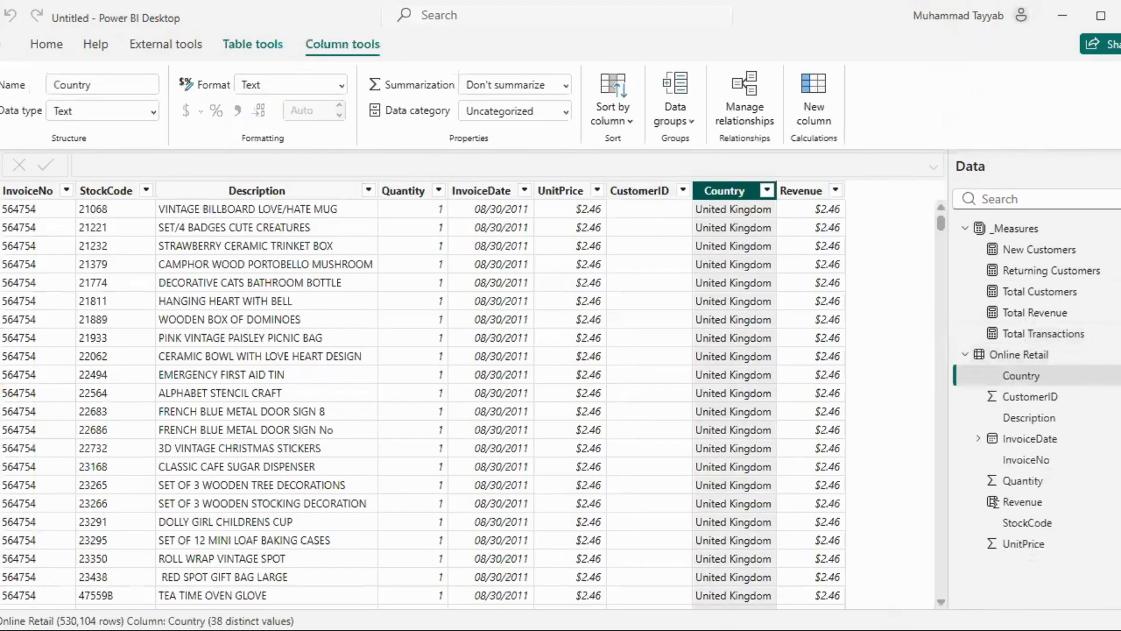
pyautogui.click(1, 169)
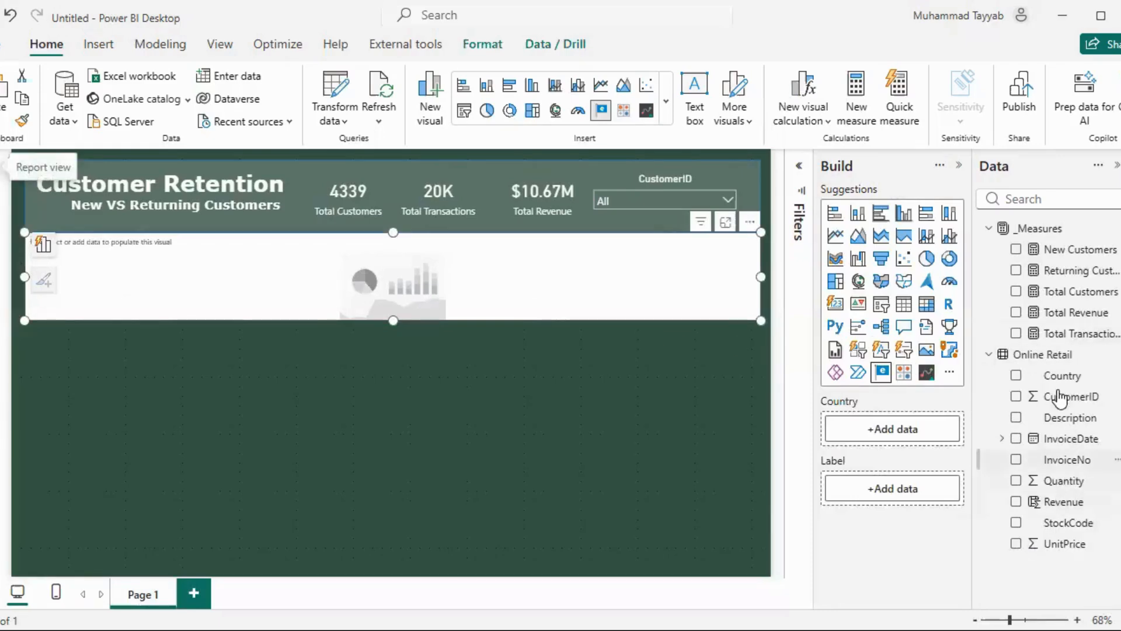
# Assign the Country field to the flag visual's Country field and look along the resulting strip of flags
pyautogui.moveTo(1051, 383); pyautogui.dragTo(902, 439)
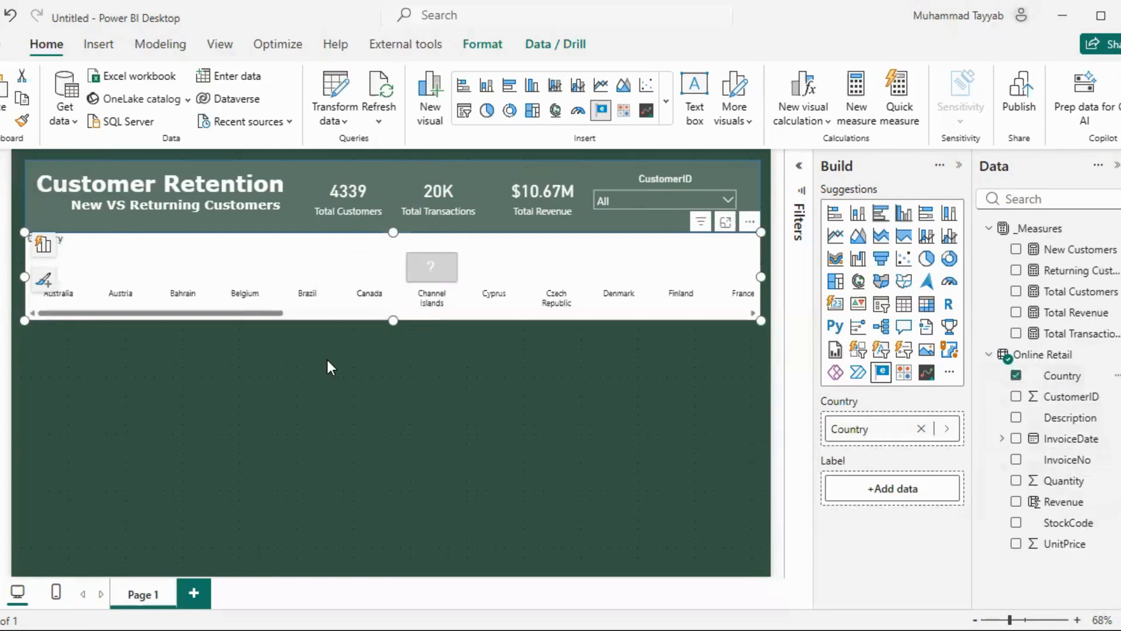
pyautogui.moveTo(236, 311); pyautogui.dragTo(283, 321)
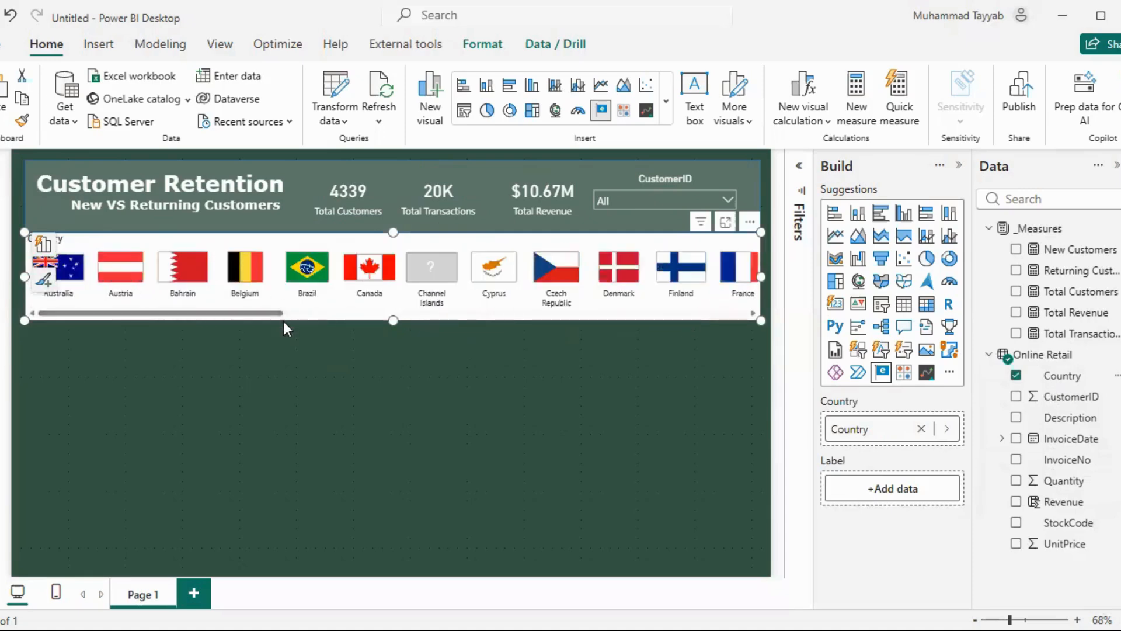
pyautogui.click(292, 359)
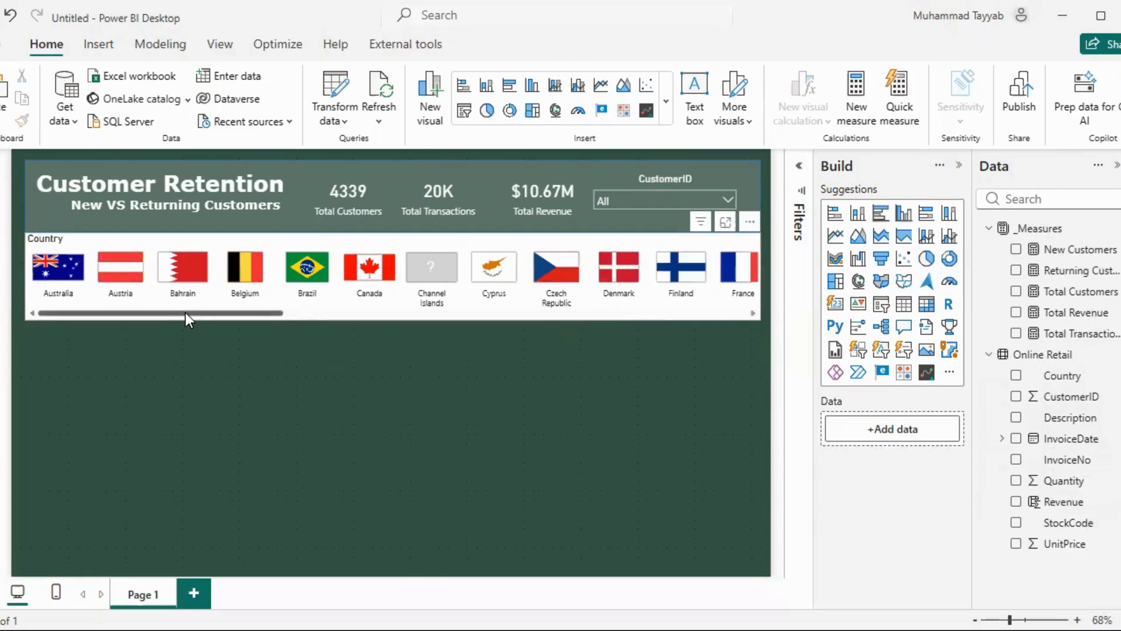
pyautogui.moveTo(185, 314); pyautogui.dragTo(187, 313)
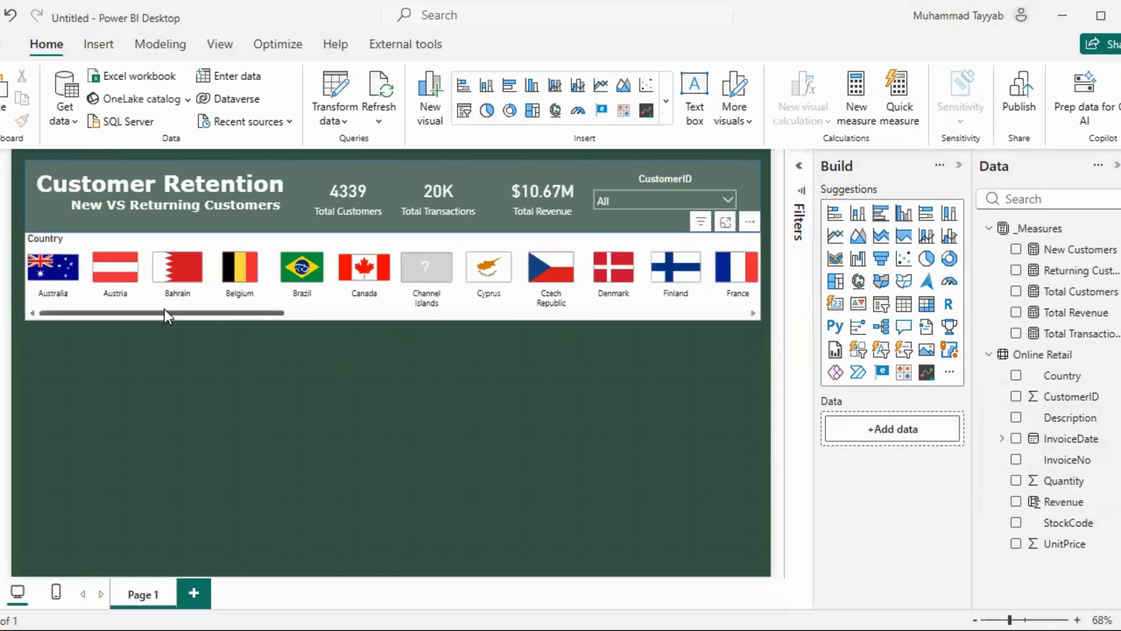
pyautogui.moveTo(178, 313); pyautogui.dragTo(150, 296)
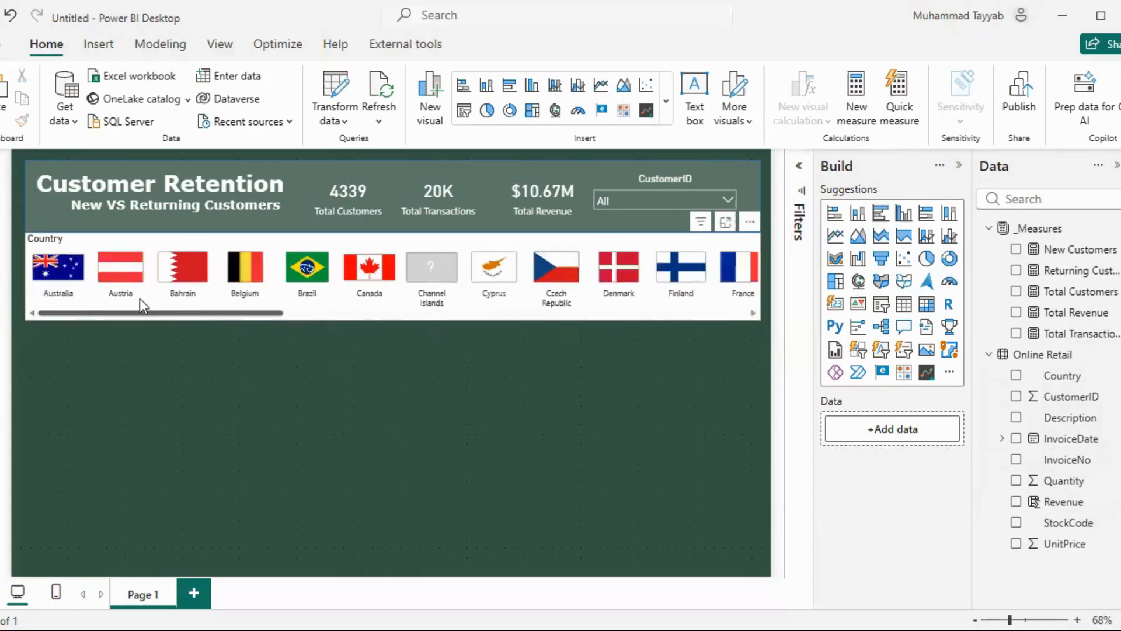
# Set the flag visual's Country filter to the Top N type, showing the top 10 items
pyautogui.click(799, 170)
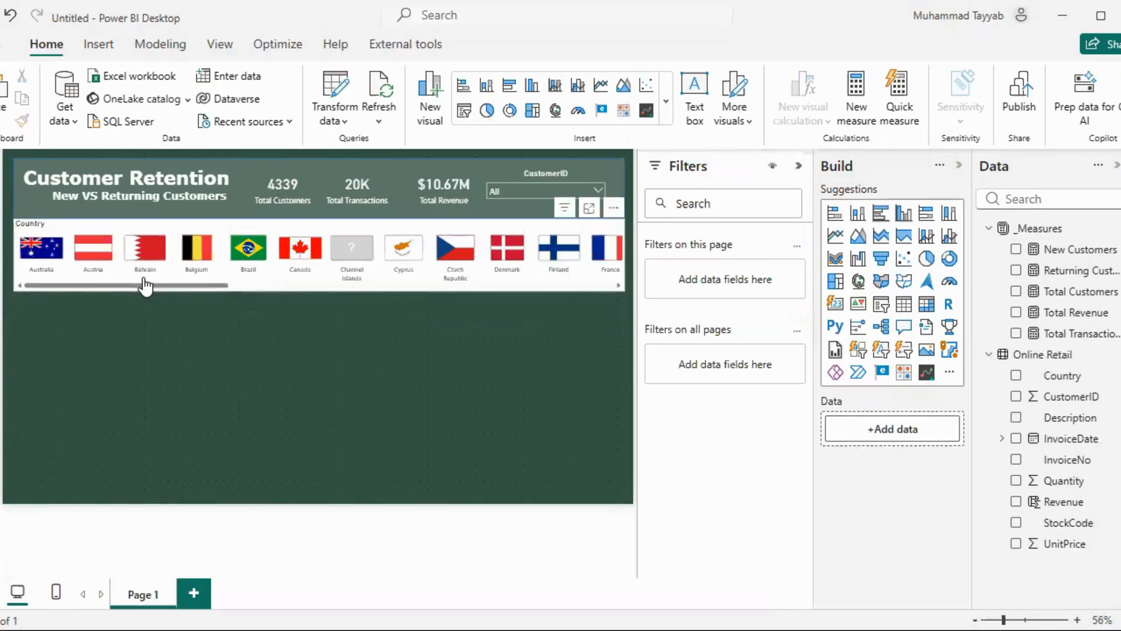
pyautogui.click(142, 286)
pyautogui.click(151, 262)
pyautogui.click(151, 261)
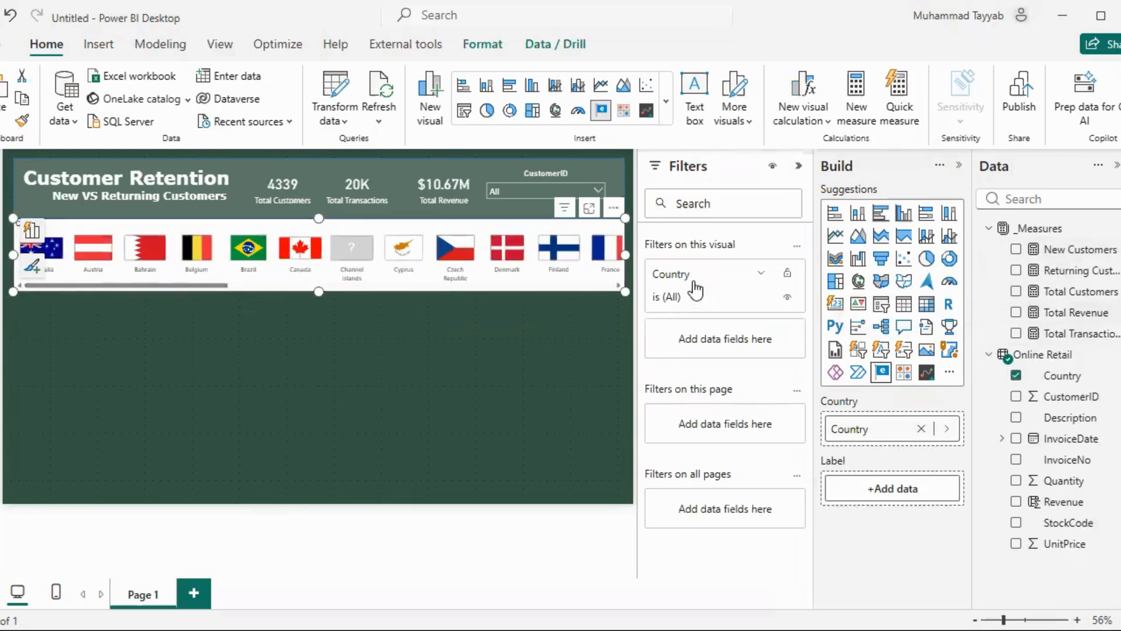
pyautogui.click(727, 297)
pyautogui.click(733, 347)
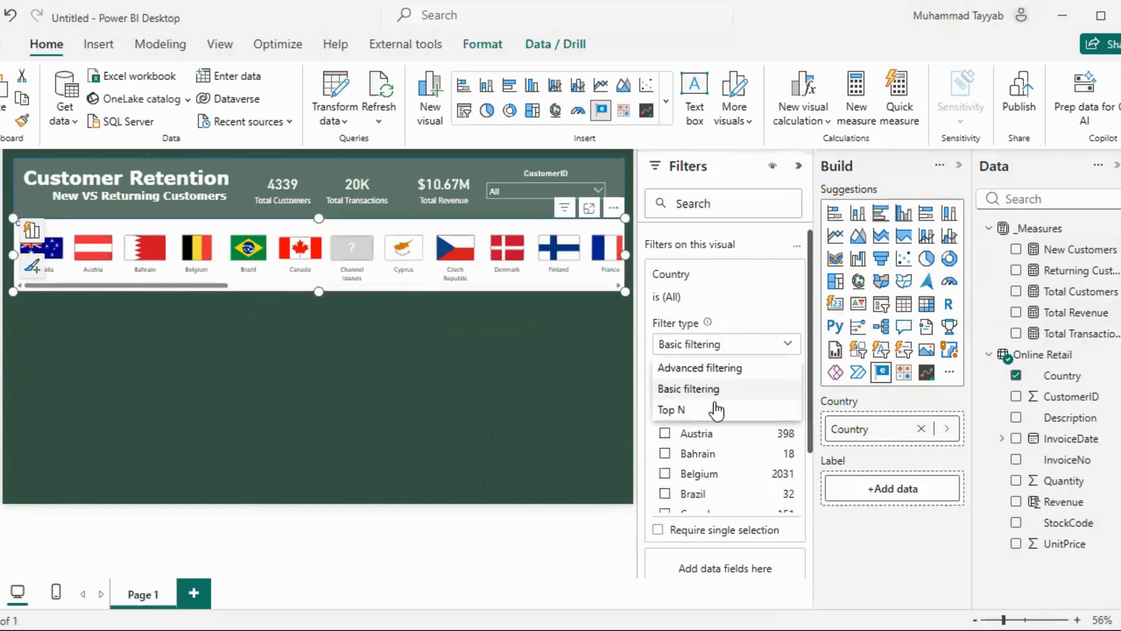
pyautogui.click(705, 411)
pyautogui.click(747, 387)
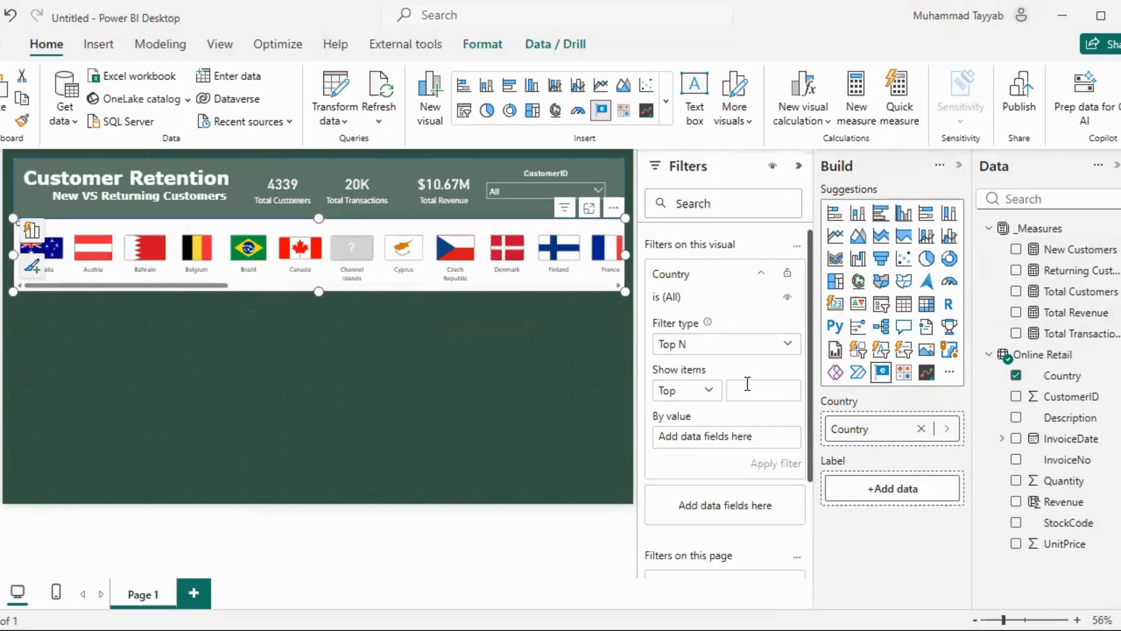
pyautogui.write('10')
# Rank the Top N country filter by Total Revenue, apply it and collapse the filter settings
pyautogui.scroll(-2, 744, 365)
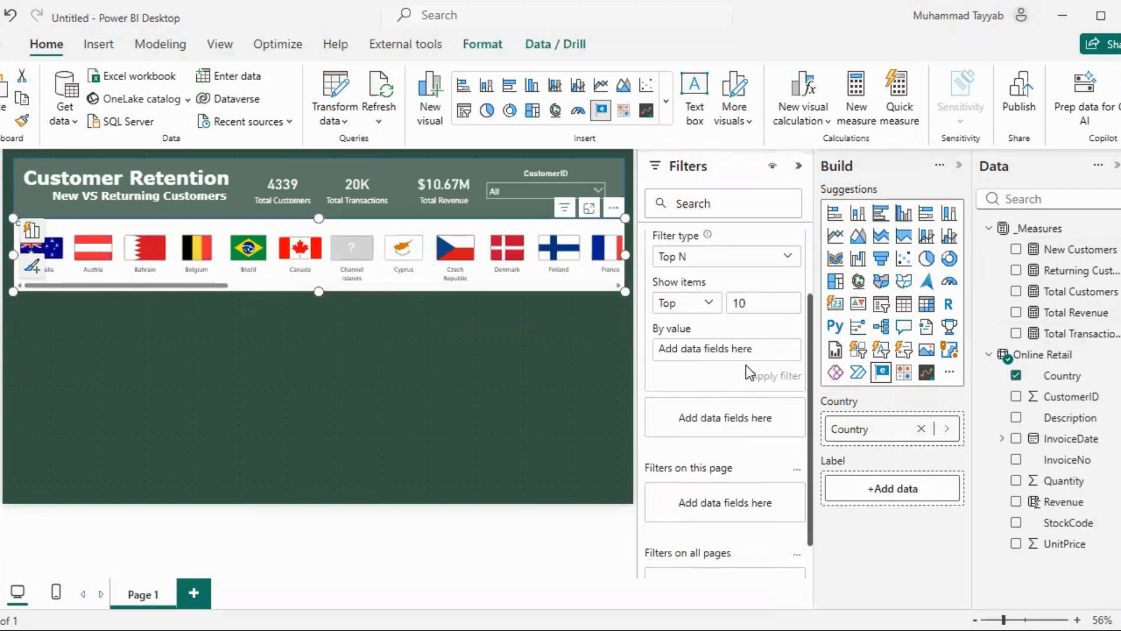
pyautogui.moveTo(1071, 314); pyautogui.dragTo(723, 350)
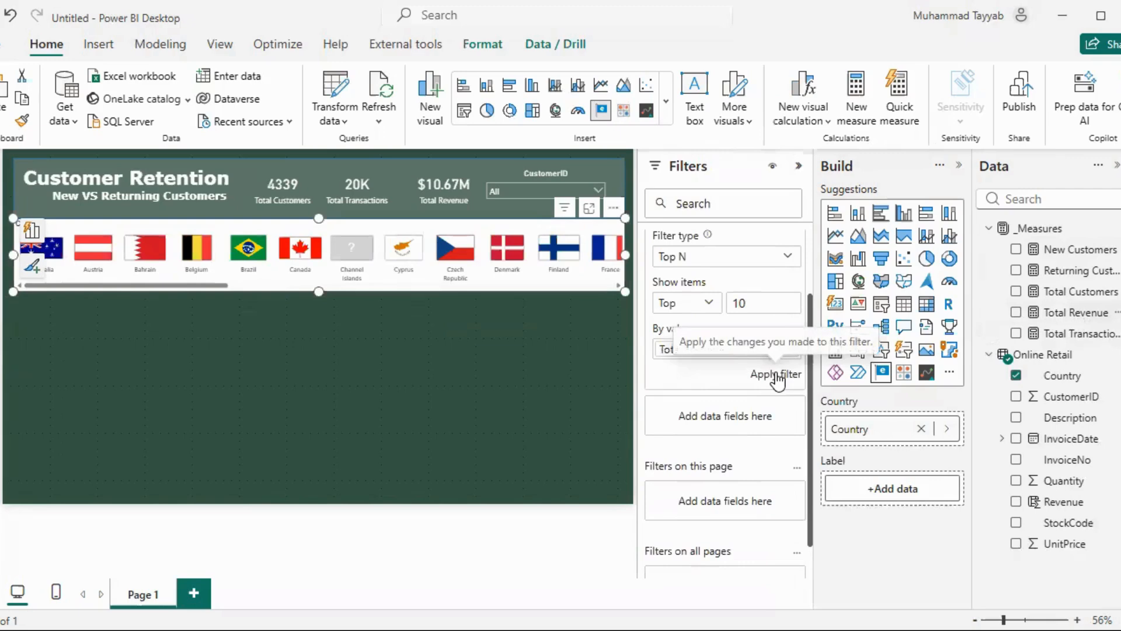
pyautogui.click(775, 374)
pyautogui.click(414, 362)
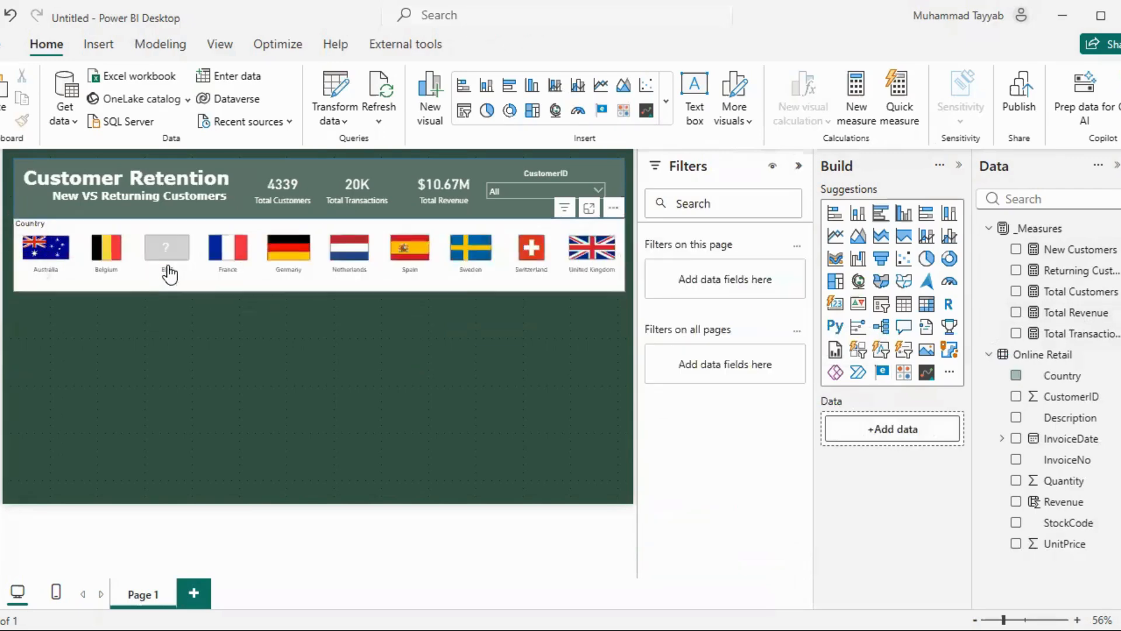
pyautogui.click(798, 165)
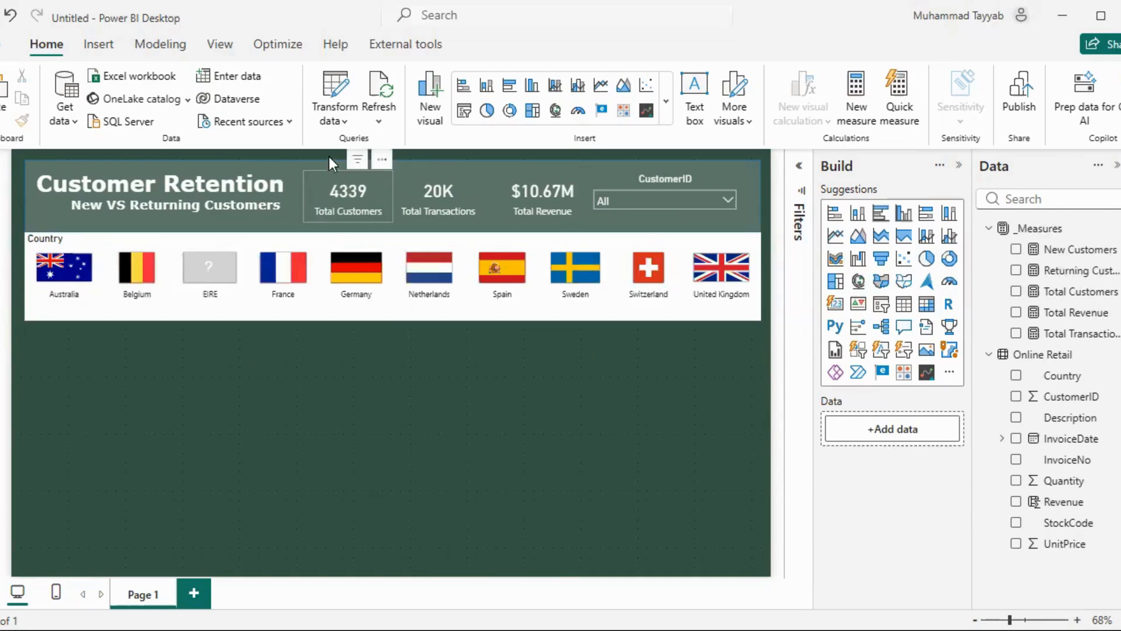
# Open Power Query and replace the value EIRE with Ireland in the Online Retail query's Country column
pyautogui.click(330, 115)
pyautogui.click(362, 153)
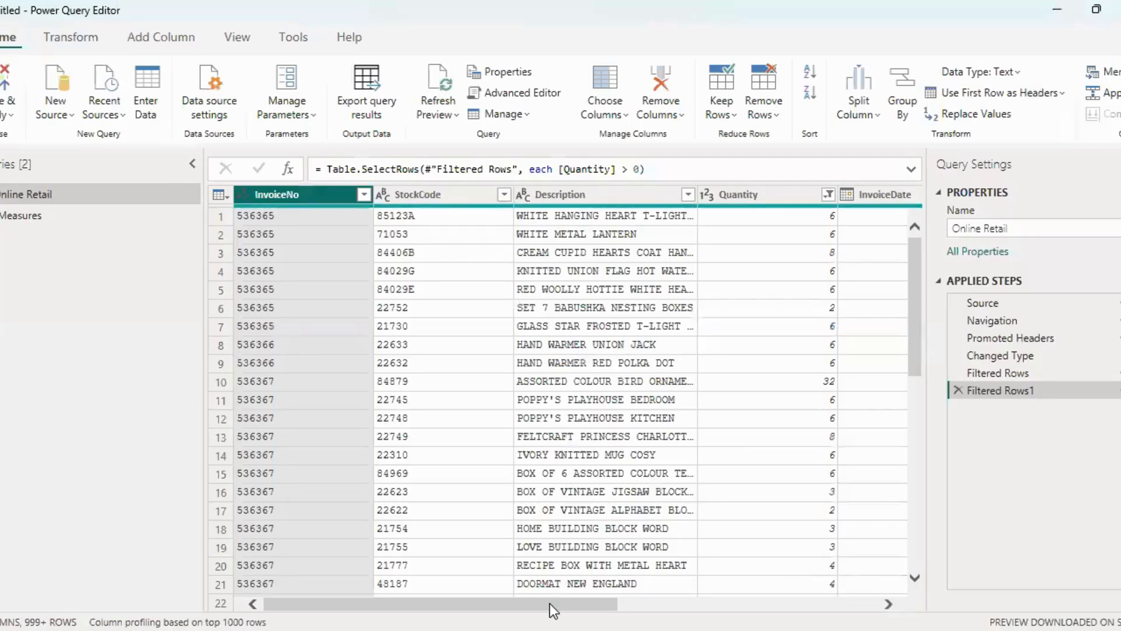
pyautogui.moveTo(549, 604); pyautogui.dragTo(912, 604)
pyautogui.rightClick(833, 253)
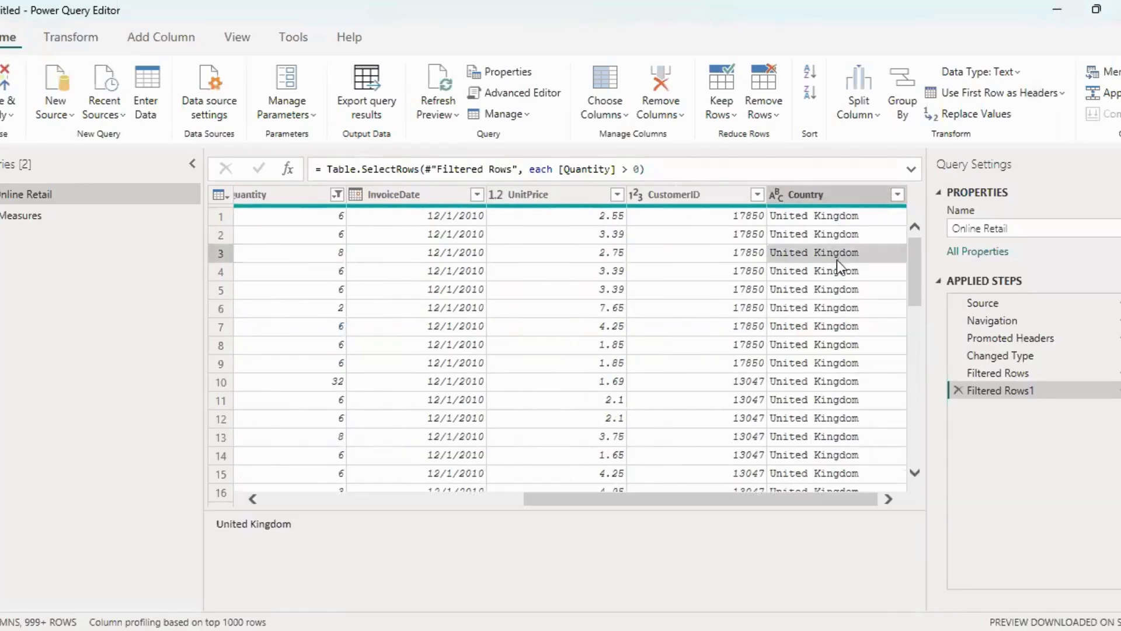
pyautogui.click(882, 310)
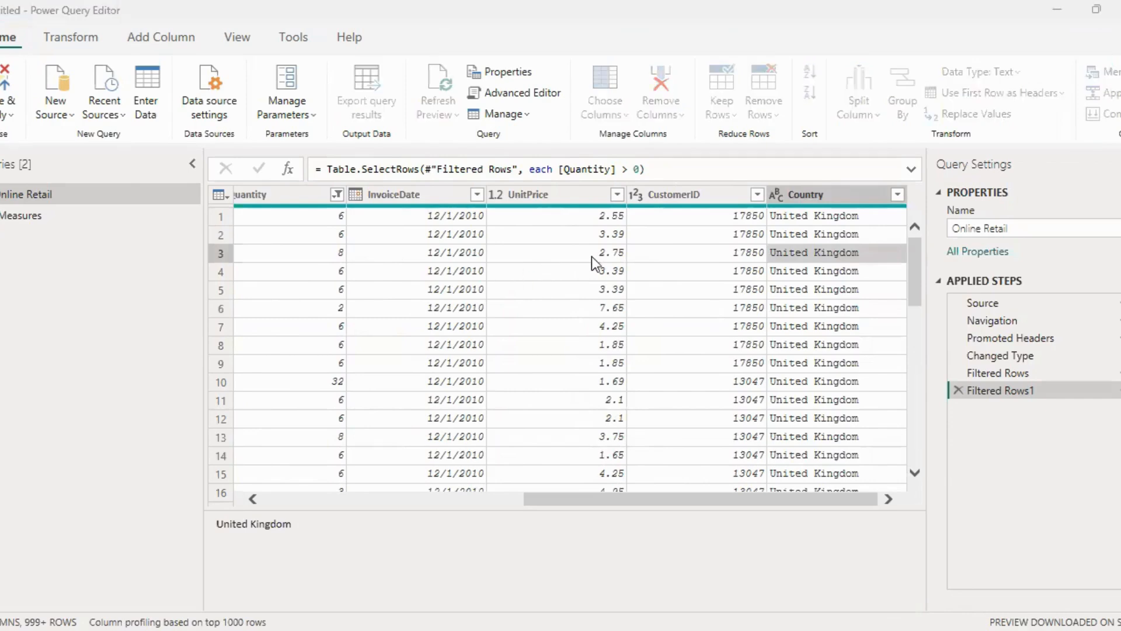
pyautogui.write('EIRE')
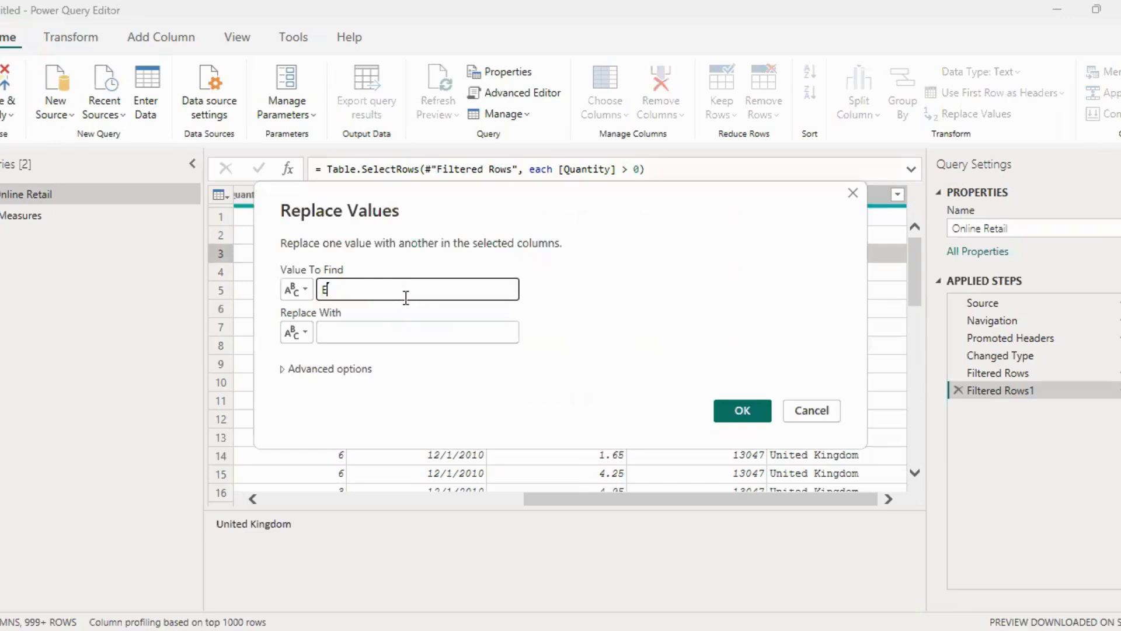
pyautogui.click(383, 331)
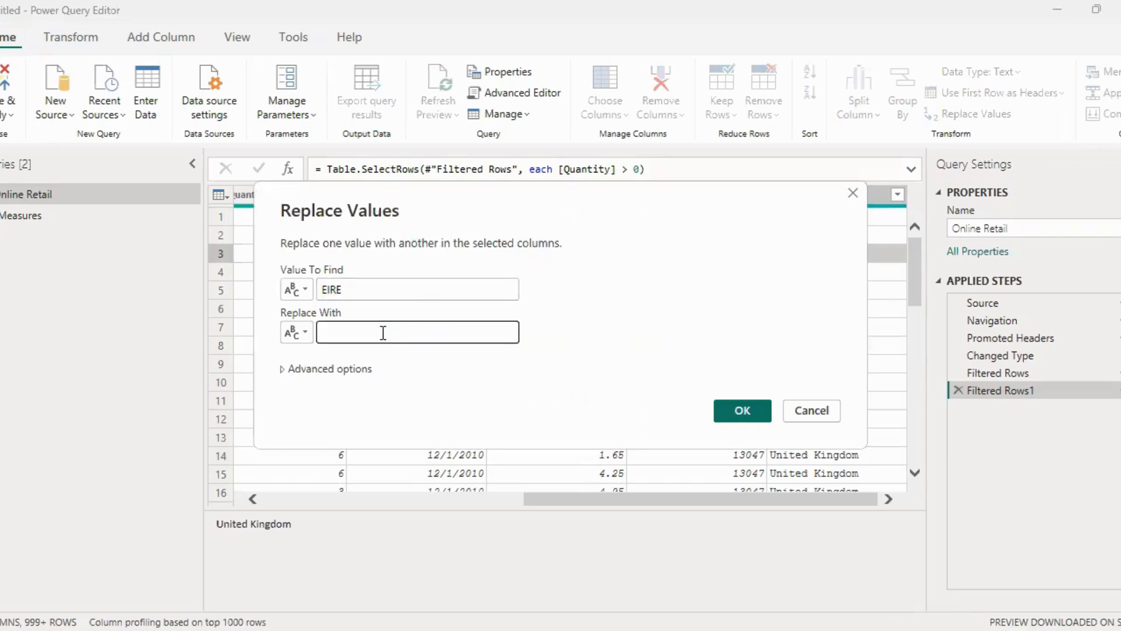
pyautogui.write('Ireland')
pyautogui.click(731, 412)
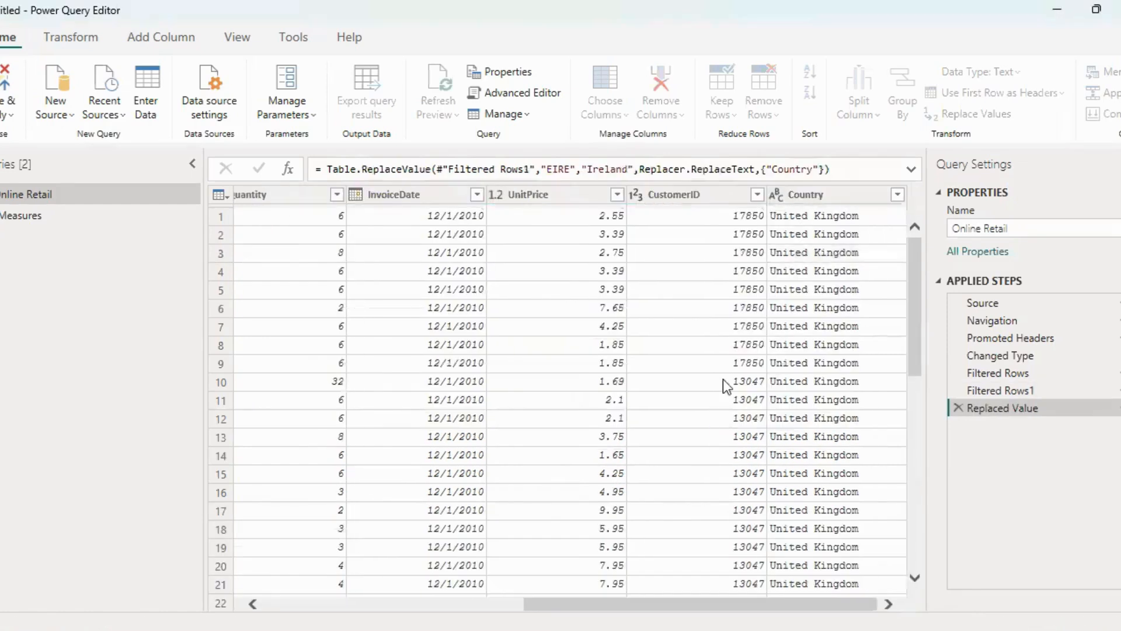
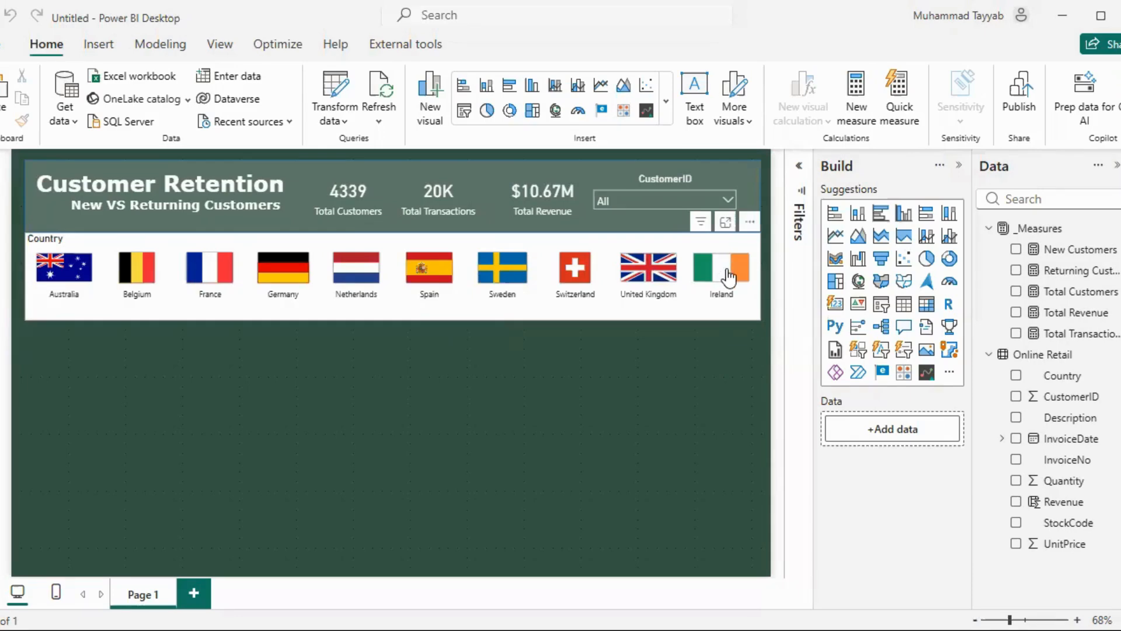
# Turn off the background of the country flag visual in its size and style settings
pyautogui.click(428, 317)
pyautogui.click(1120, 226)
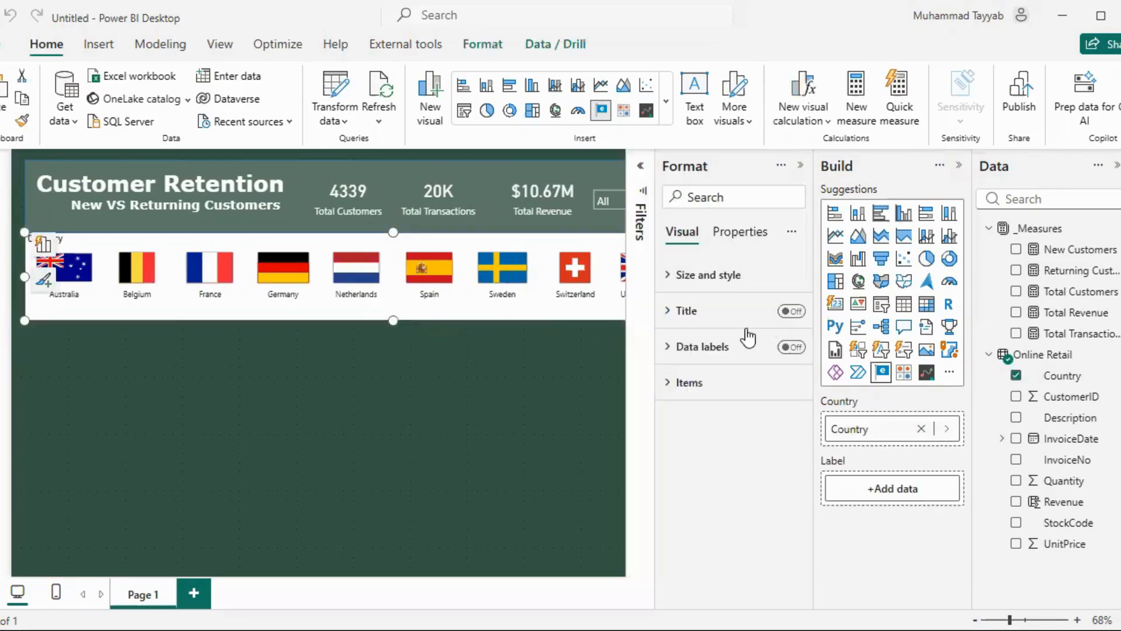
pyautogui.click(683, 310)
pyautogui.scroll(-5, 724, 404)
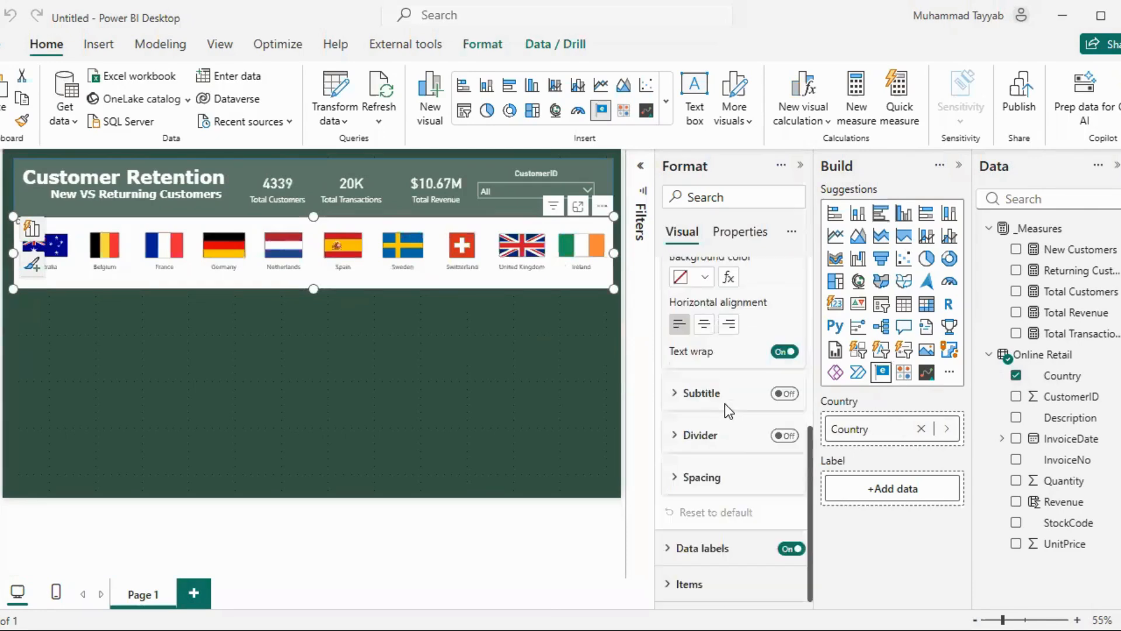
pyautogui.click(668, 549)
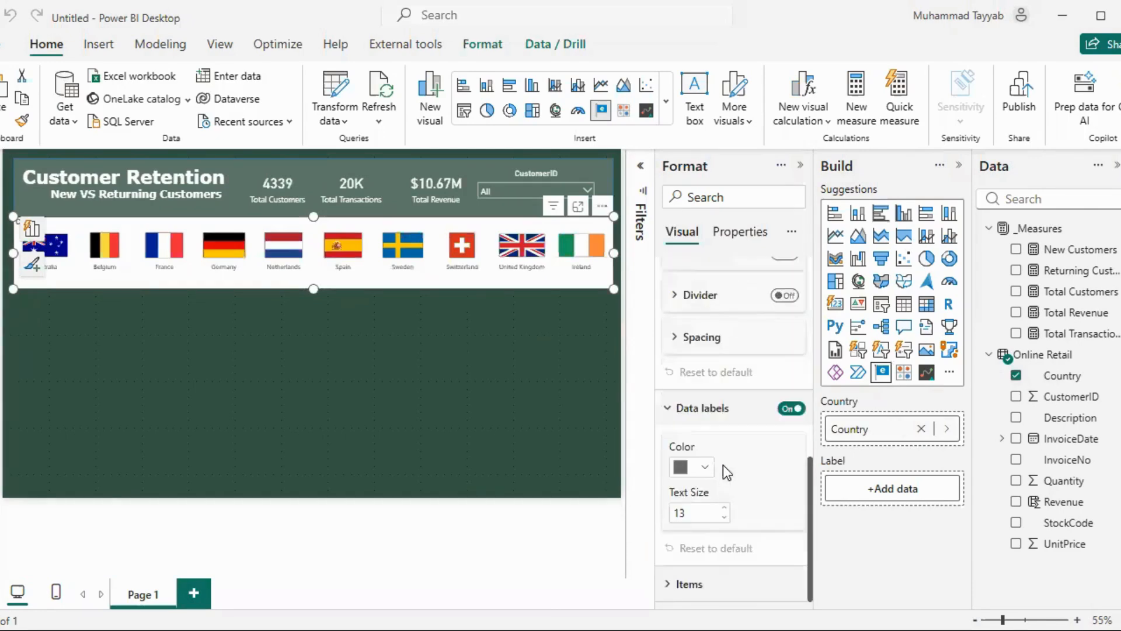
pyautogui.scroll(10, 724, 409)
pyautogui.click(701, 275)
pyautogui.scroll(-10, 734, 422)
pyautogui.scroll(2, 735, 422)
pyautogui.scroll(6, 721, 350)
pyautogui.scroll(-3, 720, 380)
pyautogui.scroll(3, 741, 382)
pyautogui.click(782, 520)
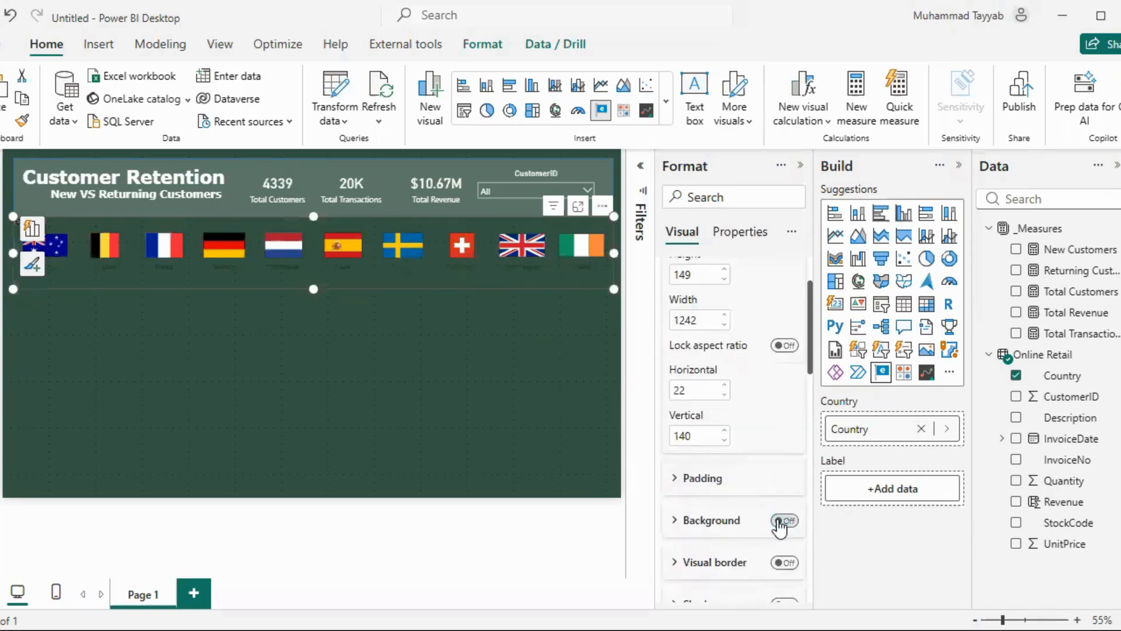
pyautogui.click(432, 390)
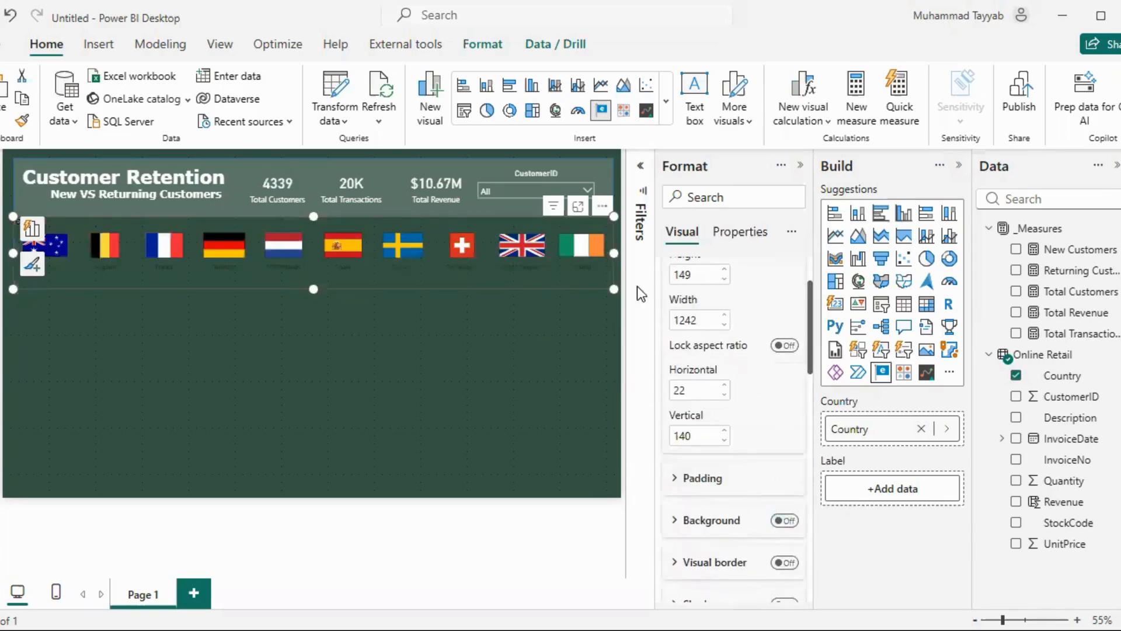
# Set the flag visual's data label color to white and close the formatting settings
pyautogui.click(467, 283)
pyautogui.scroll(-10, 726, 470)
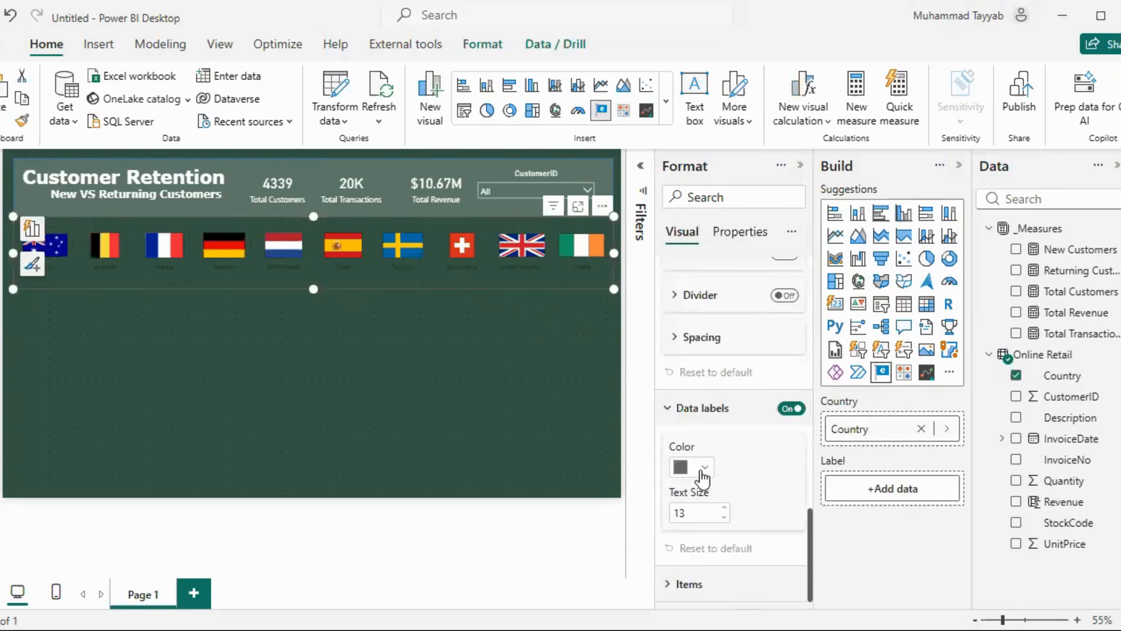
pyautogui.click(703, 467)
pyautogui.click(766, 357)
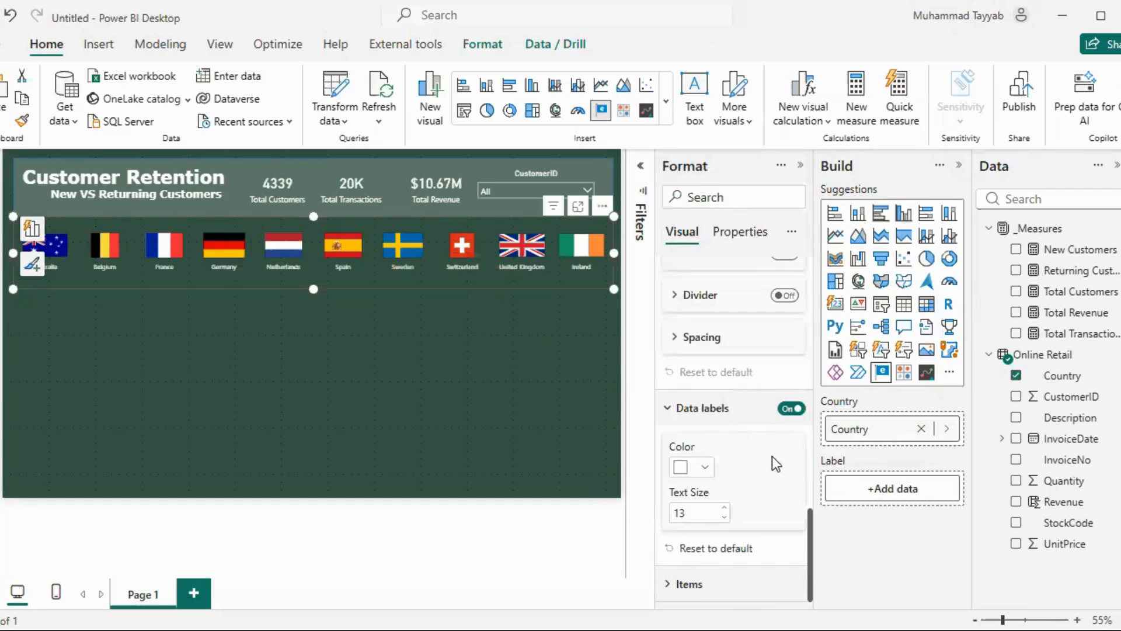
pyautogui.click(485, 363)
pyautogui.click(799, 168)
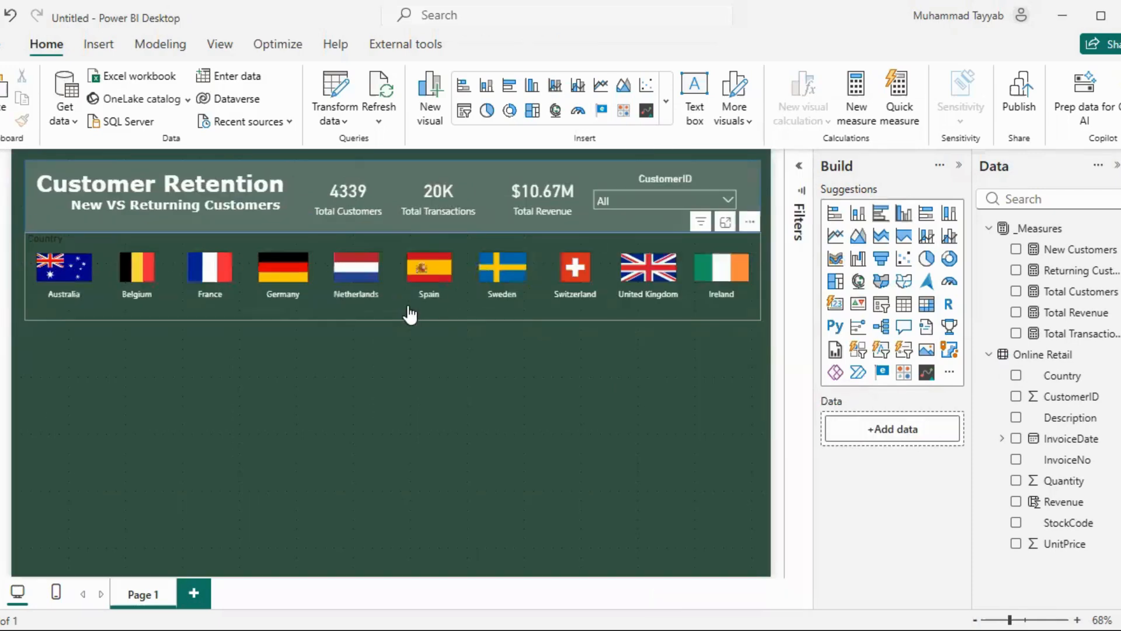
# Shorten the flag visual so it ends just below the country names, and clear the Spain selection
pyautogui.click(413, 319)
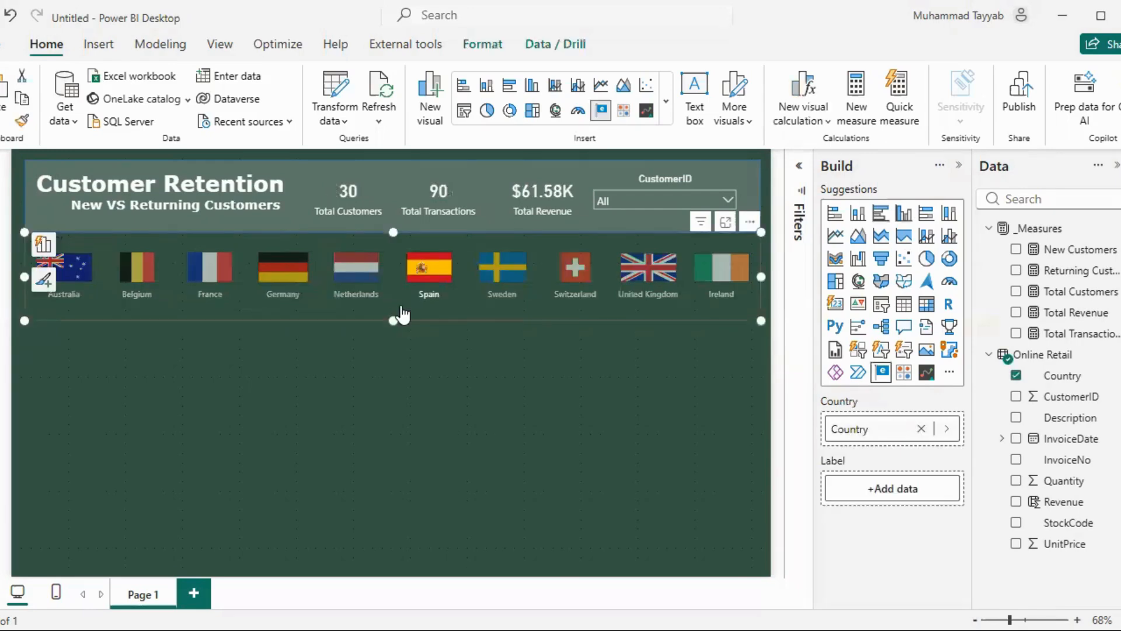
pyautogui.moveTo(391, 320); pyautogui.dragTo(394, 308)
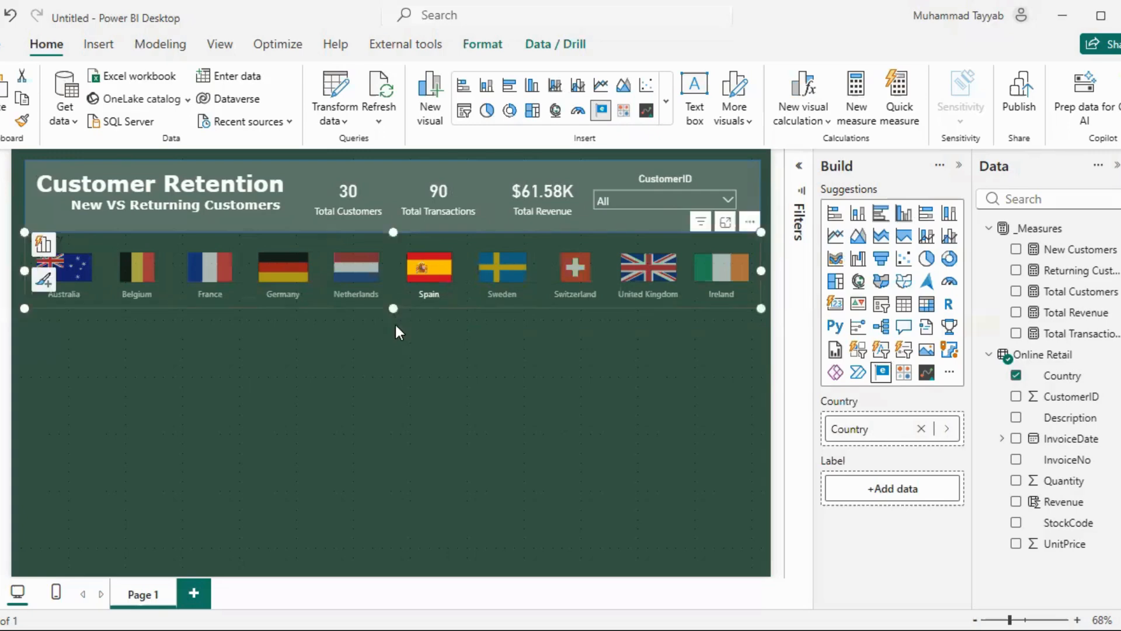
pyautogui.click(426, 315)
pyautogui.click(431, 276)
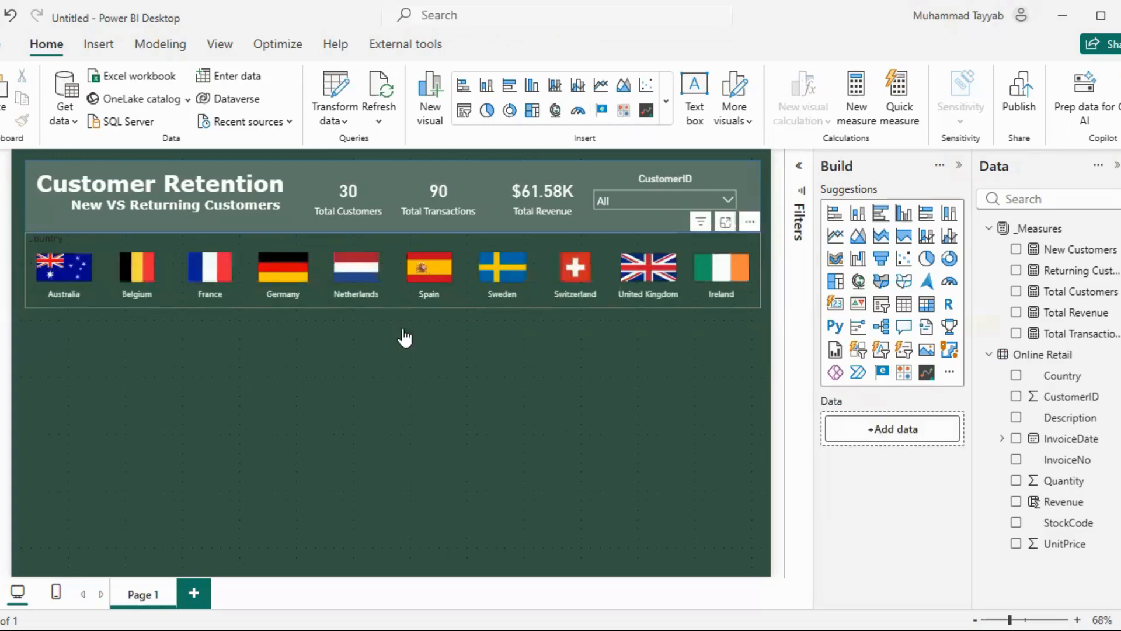
# Insert a matrix on the blank canvas with InvoiceDate in Rows, shown as plain dates instead of the date hierarchy
pyautogui.click(388, 356)
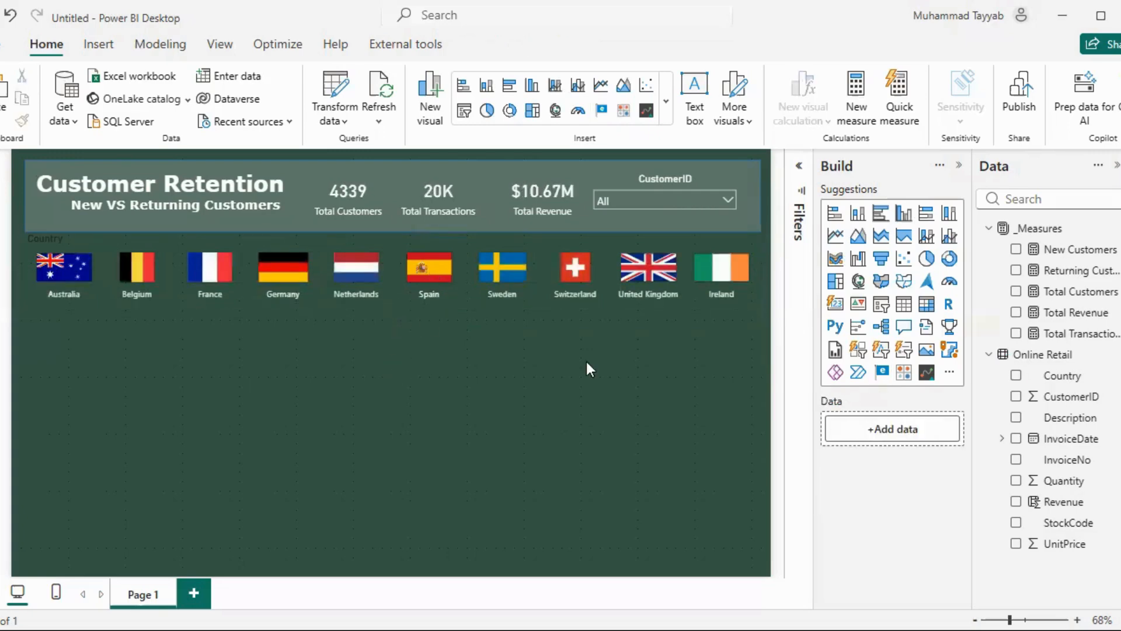
pyautogui.click(927, 304)
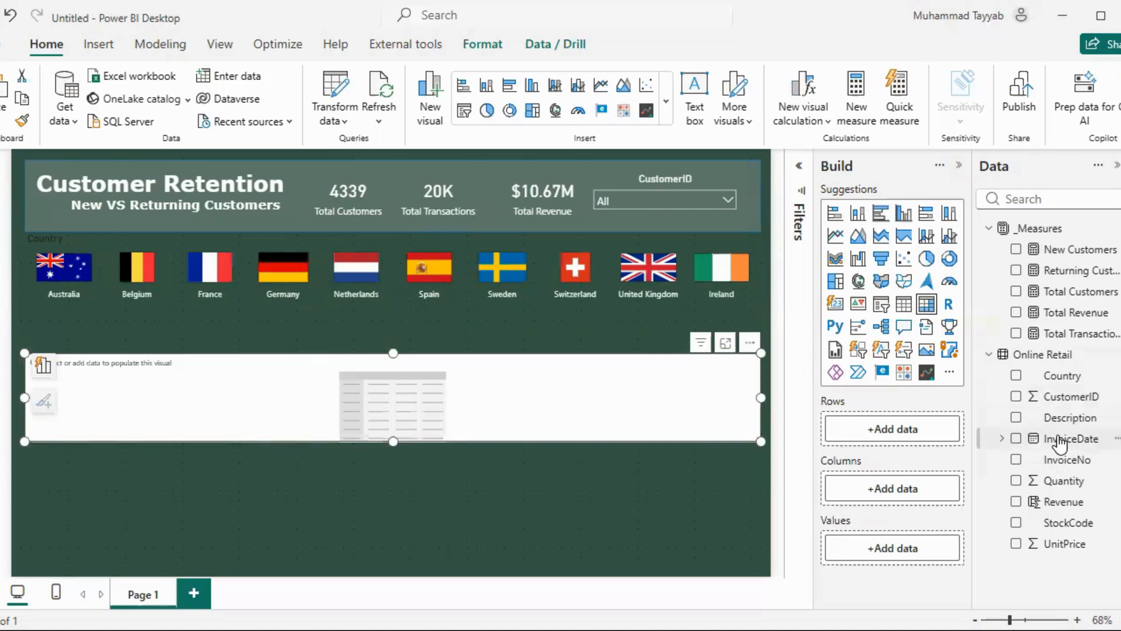
pyautogui.moveTo(1060, 444); pyautogui.dragTo(912, 429)
pyautogui.rightClick(912, 430)
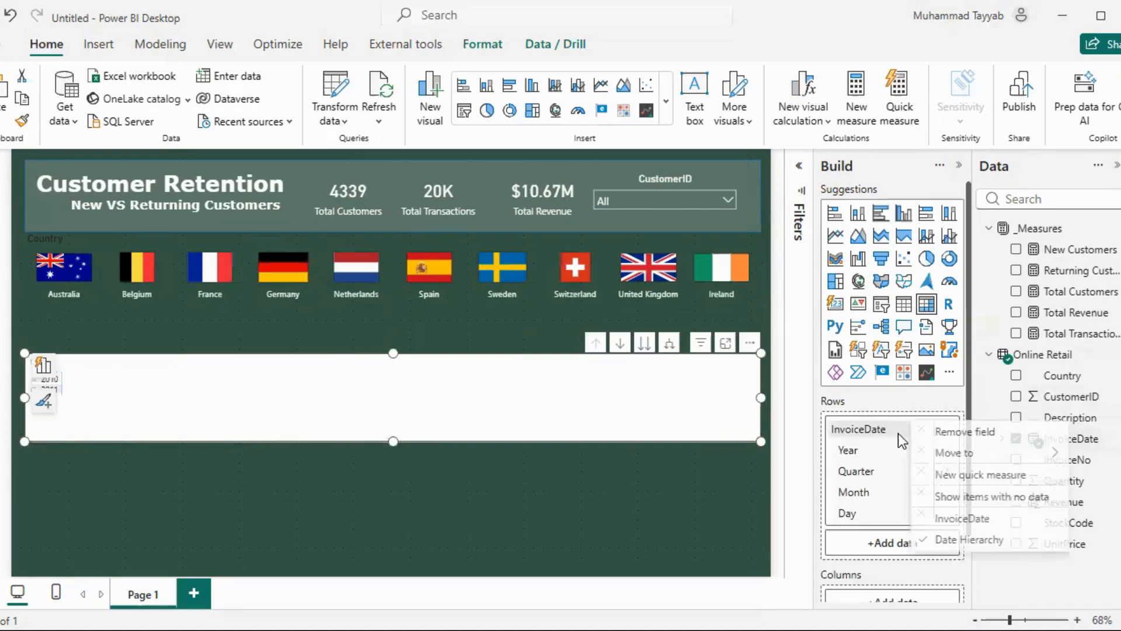
pyautogui.click(962, 518)
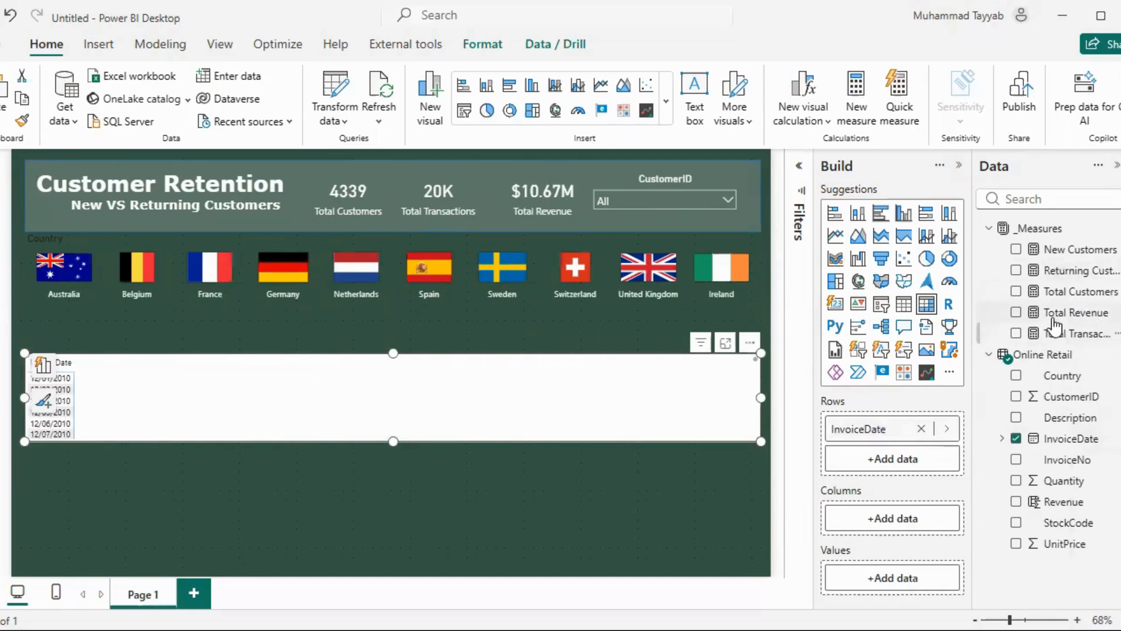
# Add the Total Customers, New Customers and Returning Customers measures to the matrix values
pyautogui.click(1016, 290)
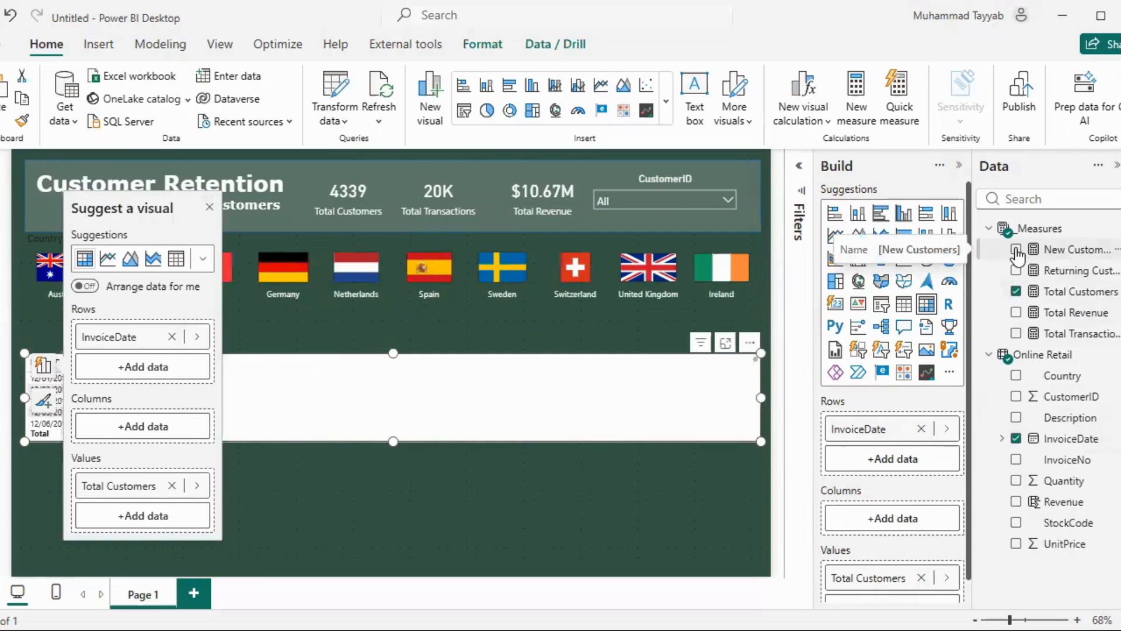
pyautogui.click(1016, 249)
pyautogui.click(1016, 270)
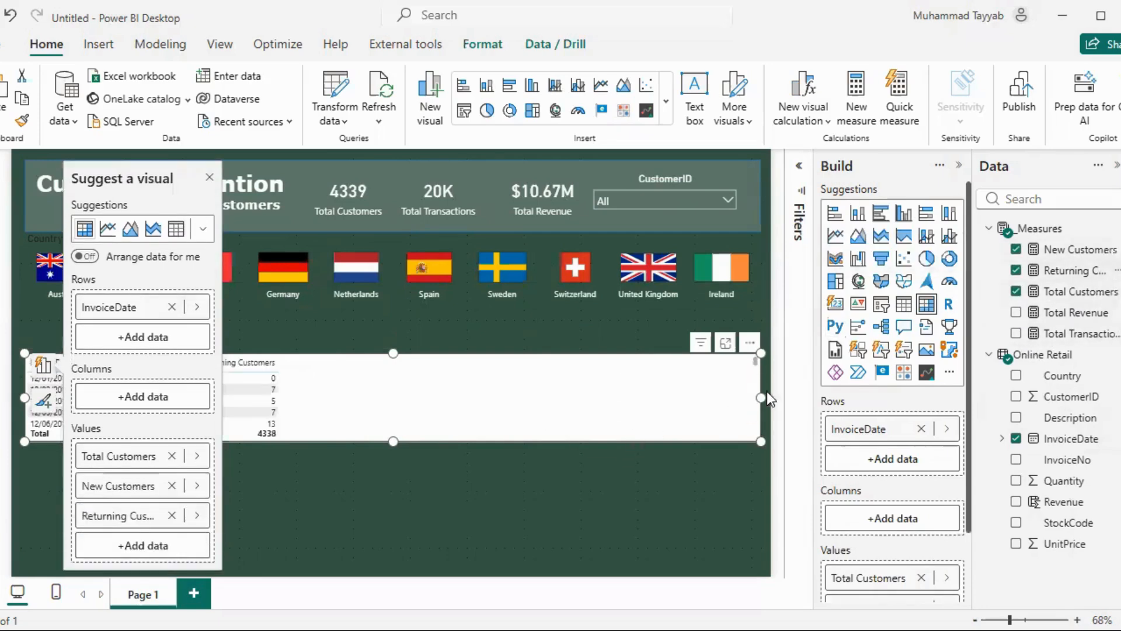
# Narrow the matrix to fit its columns and stretch it from just below the flag strip to the bottom of the page
pyautogui.moveTo(757, 400); pyautogui.dragTo(306, 388)
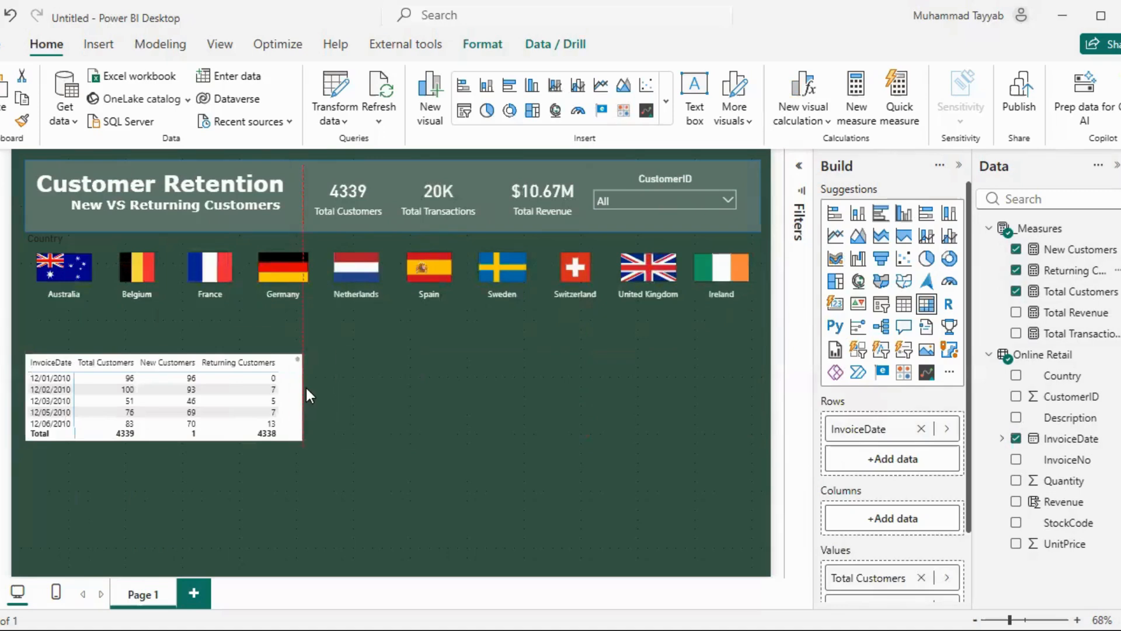
pyautogui.click(177, 309)
pyautogui.scroll(-2, 293, 365)
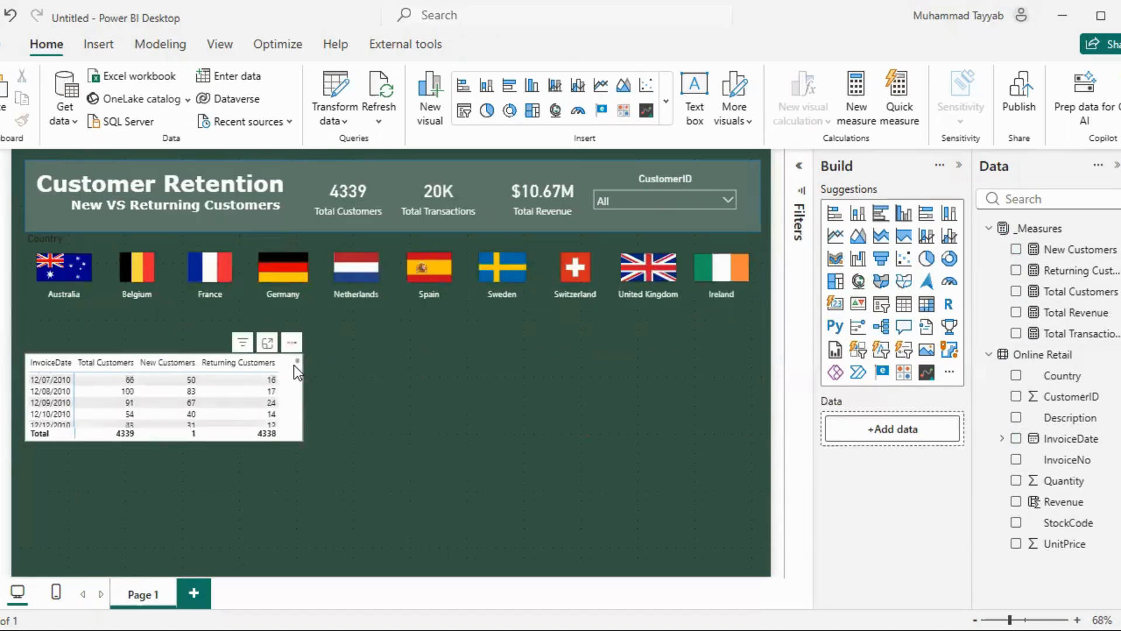
pyautogui.click(294, 365)
pyautogui.moveTo(167, 348); pyautogui.dragTo(195, 315)
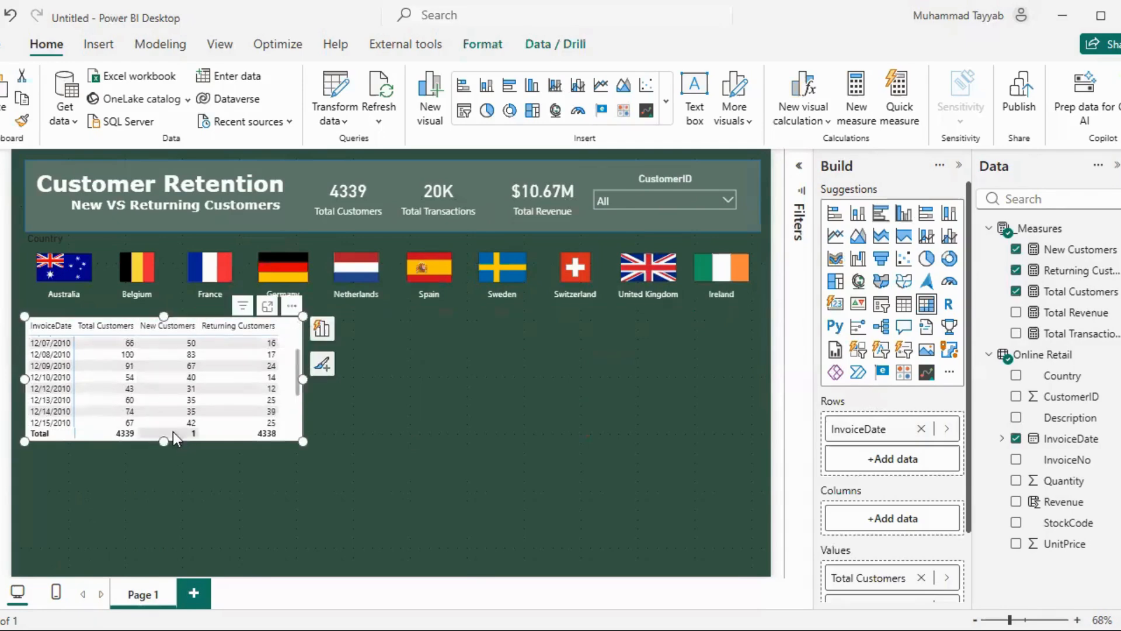
pyautogui.moveTo(163, 448); pyautogui.dragTo(148, 567)
# Open the matrix's formatting settings and set its style preset to None
pyautogui.click(322, 363)
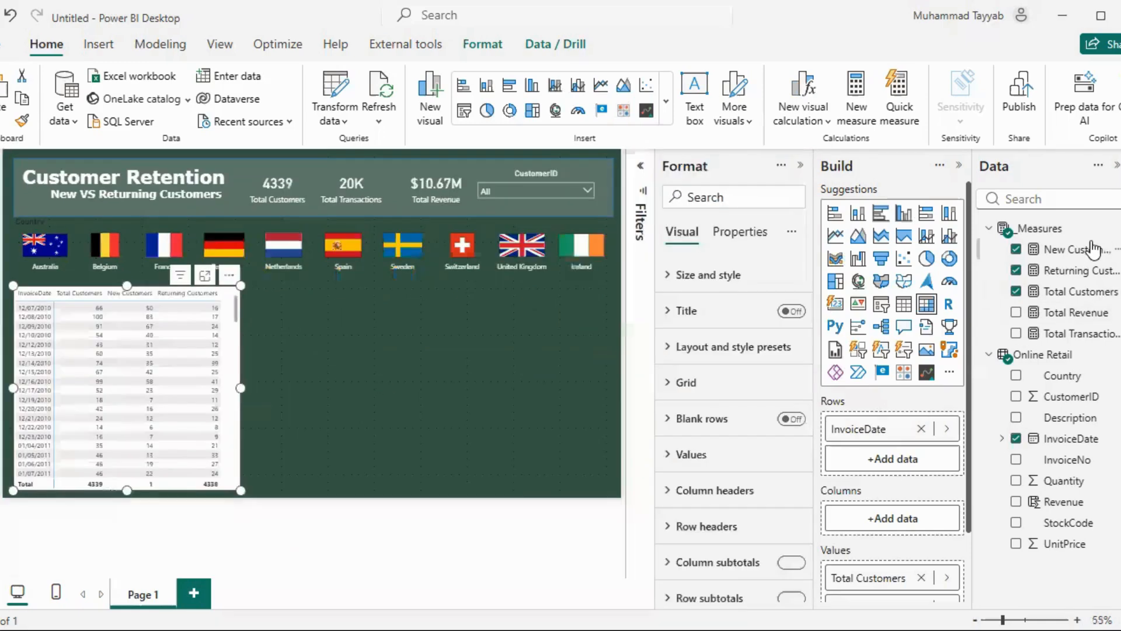
pyautogui.scroll(-4, 710, 377)
pyautogui.scroll(4, 703, 421)
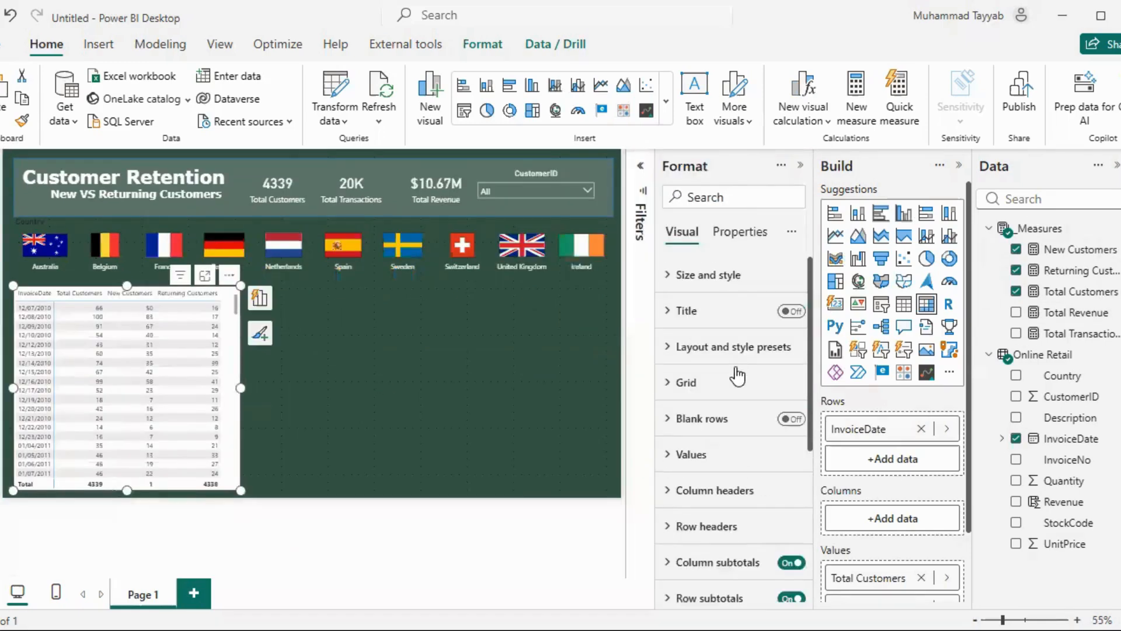
pyautogui.click(700, 456)
pyautogui.scroll(-3, 736, 448)
pyautogui.scroll(3, 753, 412)
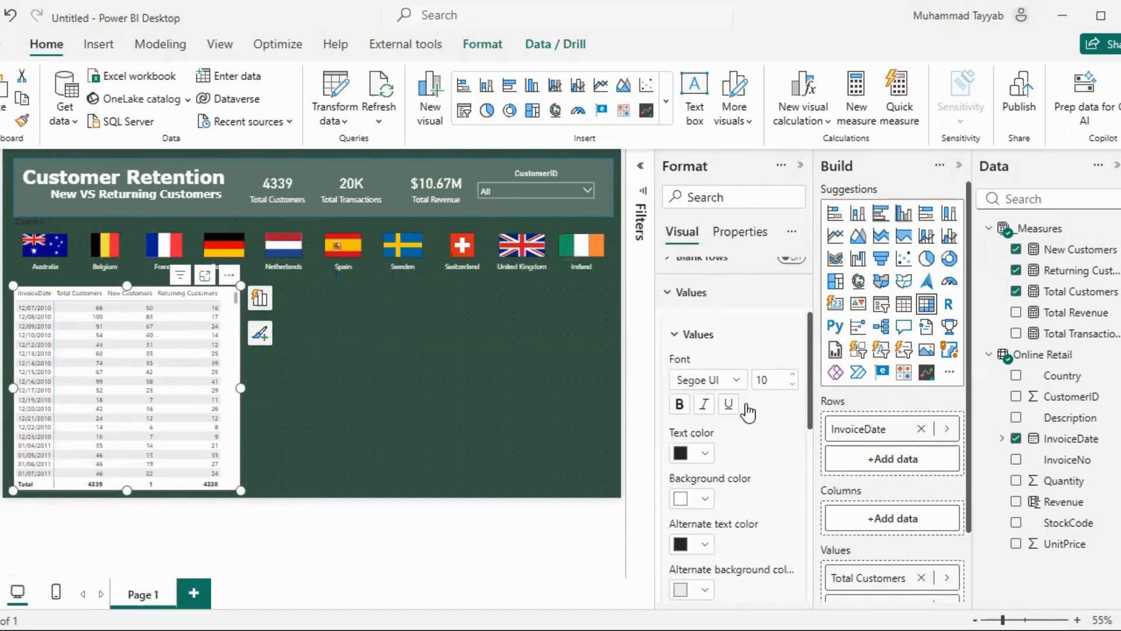
pyautogui.click(676, 383)
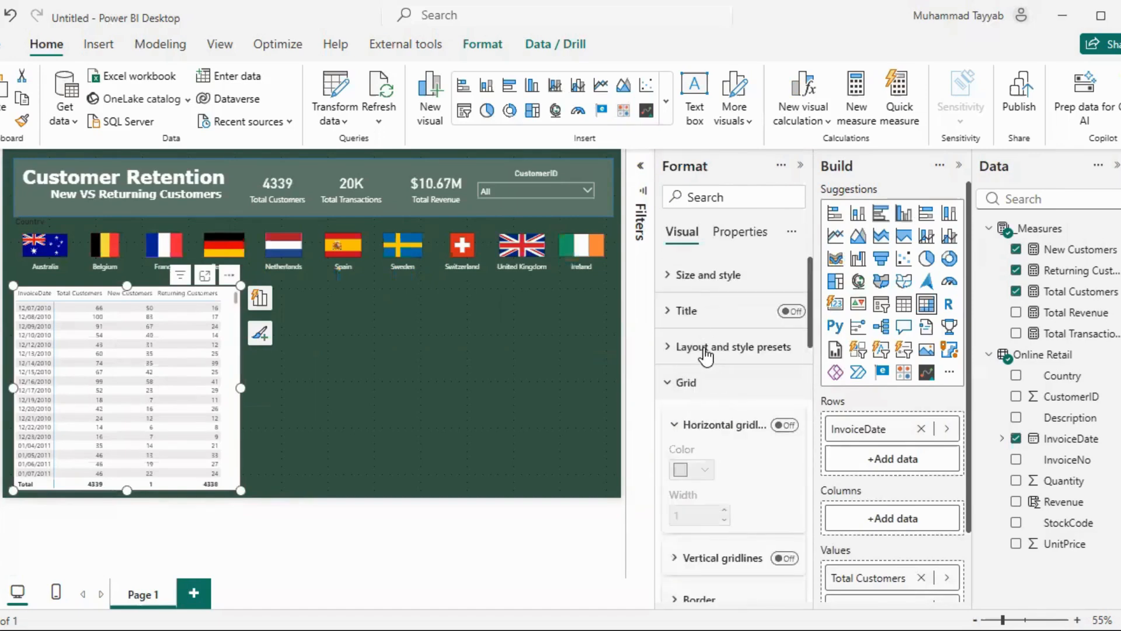
pyautogui.click(708, 348)
pyautogui.click(738, 408)
pyautogui.click(719, 450)
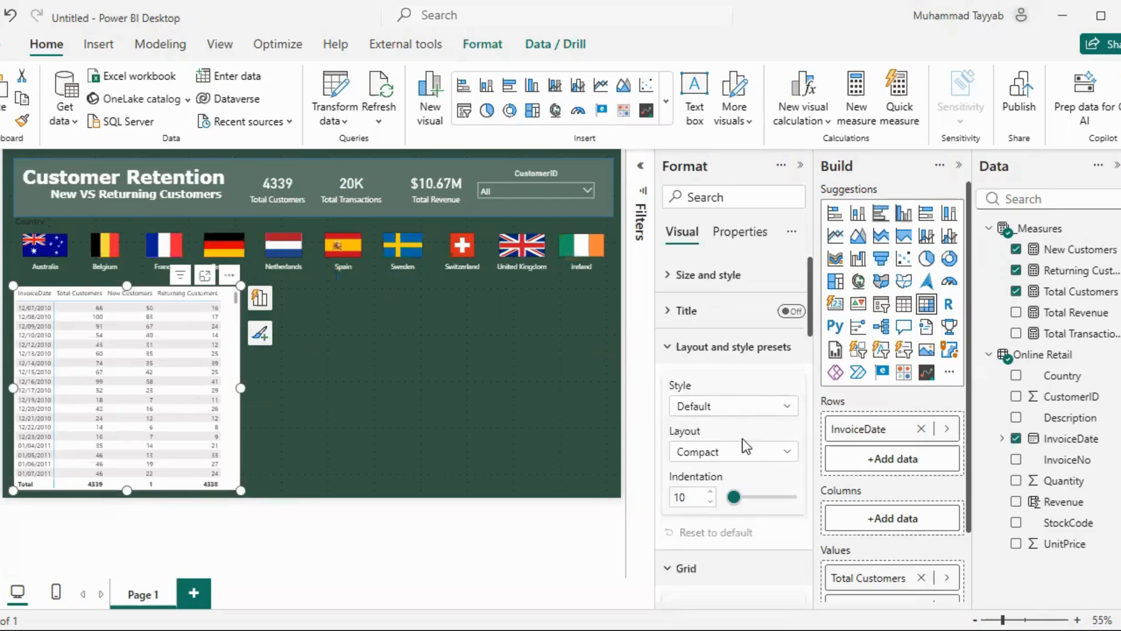
# Set the text color and alternate text color of the matrix values to white
pyautogui.scroll(-2, 727, 484)
pyautogui.scroll(-4, 724, 461)
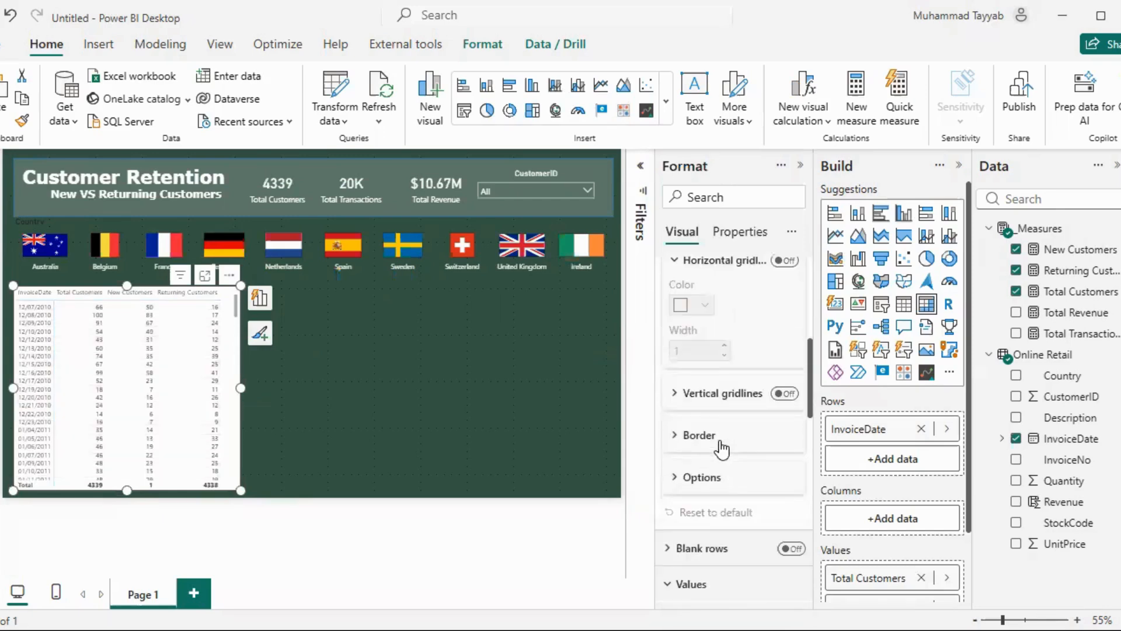
pyautogui.scroll(-3, 720, 444)
pyautogui.click(698, 487)
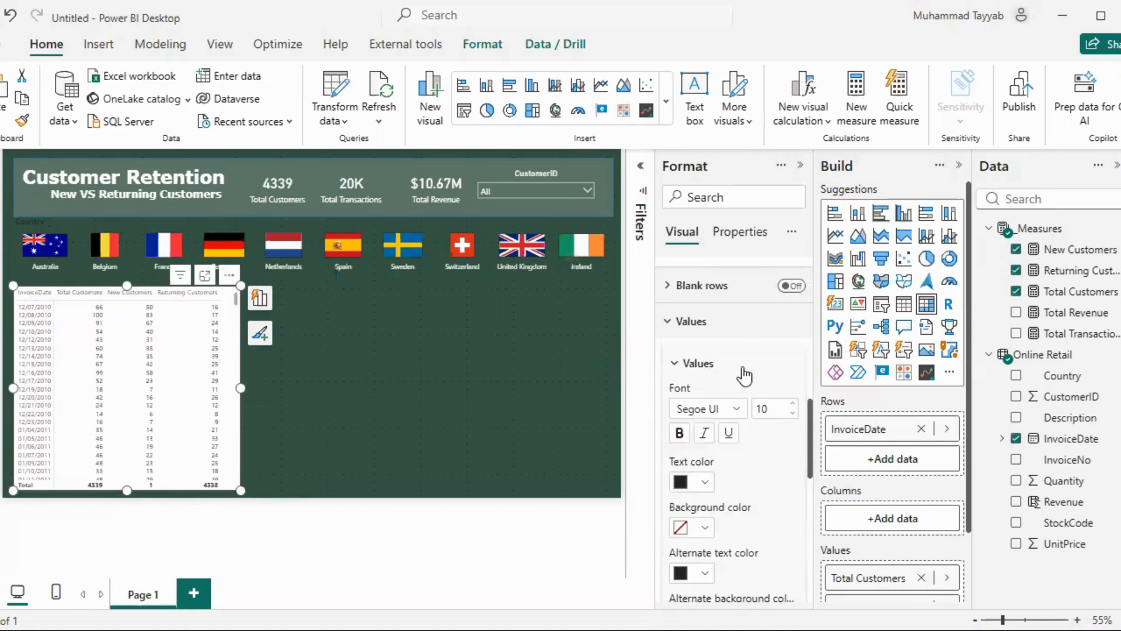
pyautogui.scroll(-2, 709, 374)
pyautogui.click(704, 395)
pyautogui.click(695, 285)
pyautogui.scroll(-3, 724, 391)
pyautogui.click(704, 310)
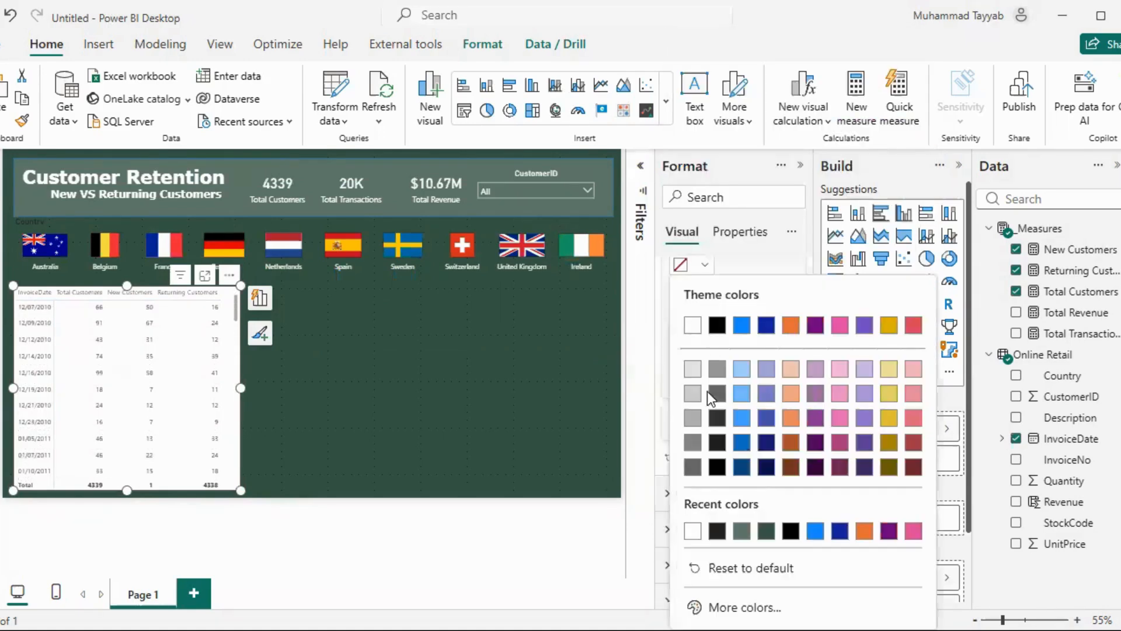
pyautogui.click(693, 323)
# Try a muted gray-green as the background color of the matrix values
pyautogui.scroll(-3, 719, 431)
pyautogui.scroll(3, 728, 397)
pyautogui.scroll(2, 735, 415)
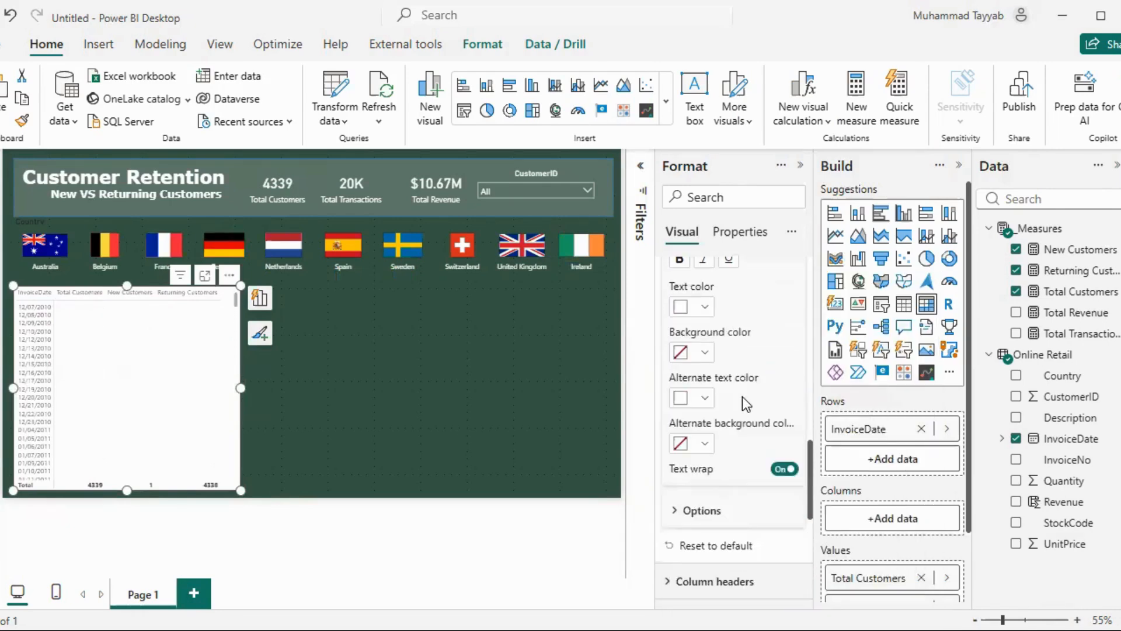
pyautogui.click(702, 355)
pyautogui.click(742, 264)
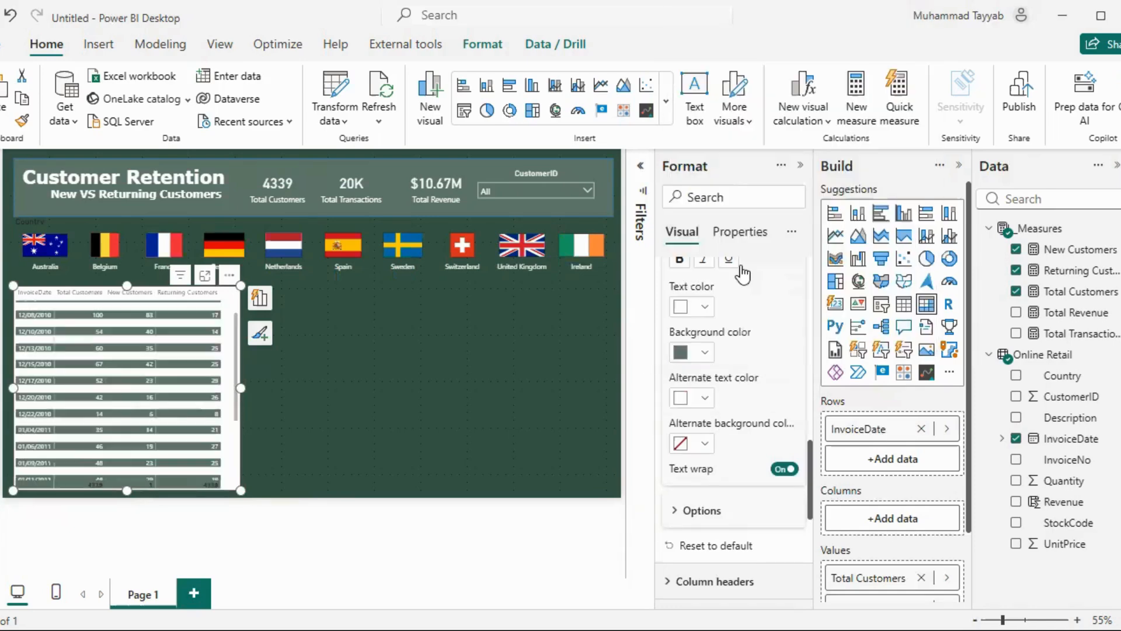
# Try the page's dark green as the alternate background color of the matrix values
pyautogui.scroll(-3, 729, 367)
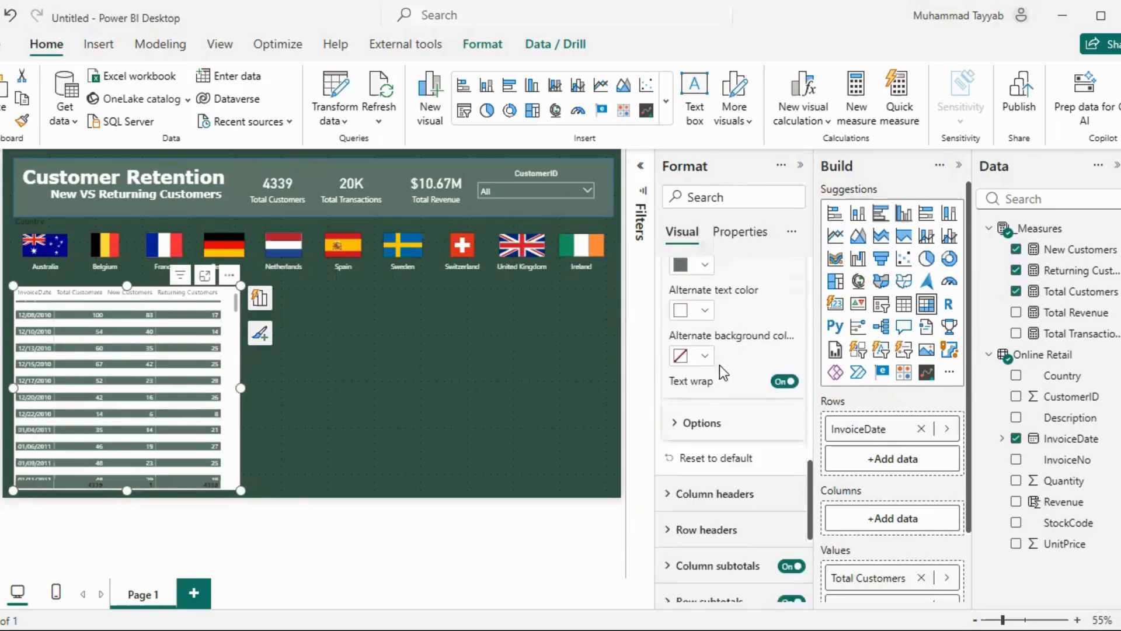
pyautogui.click(705, 356)
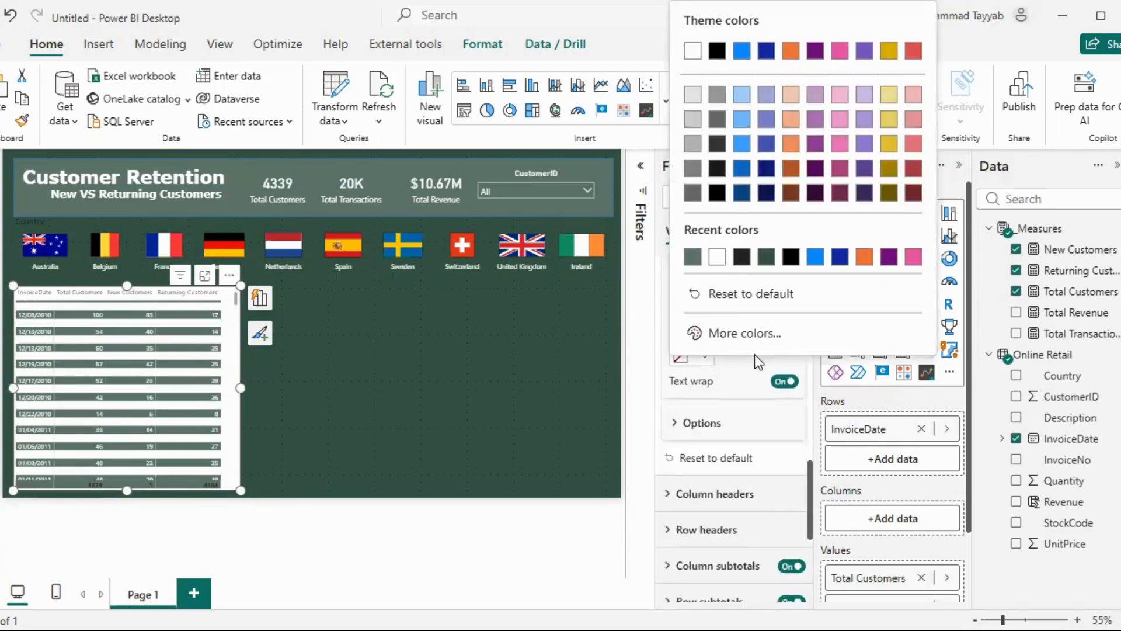
pyautogui.click(705, 357)
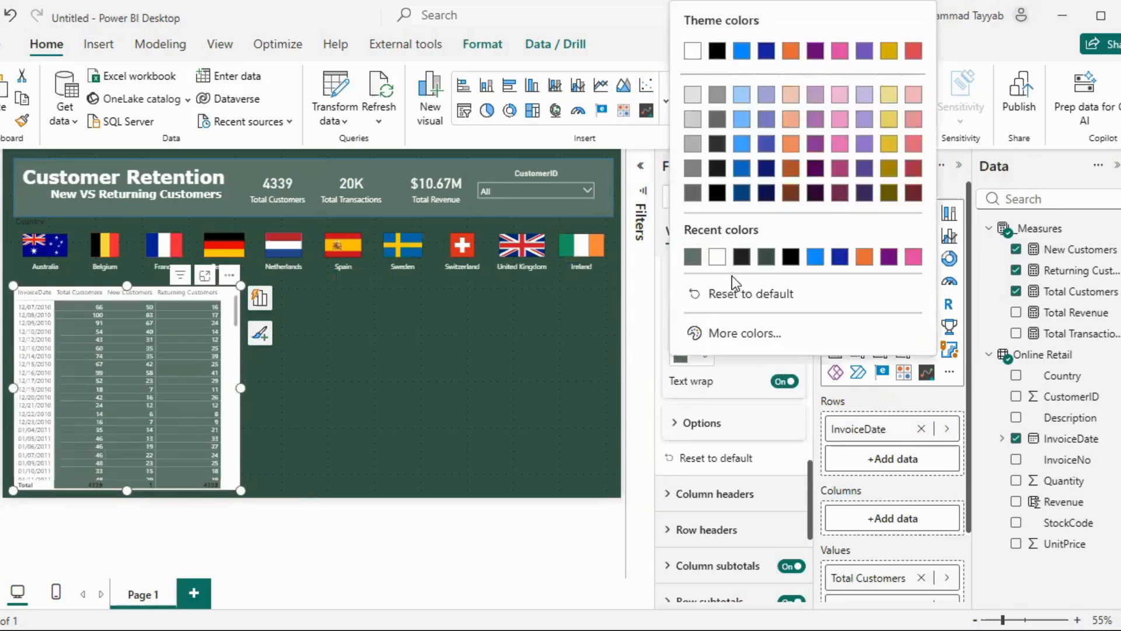
pyautogui.click(765, 256)
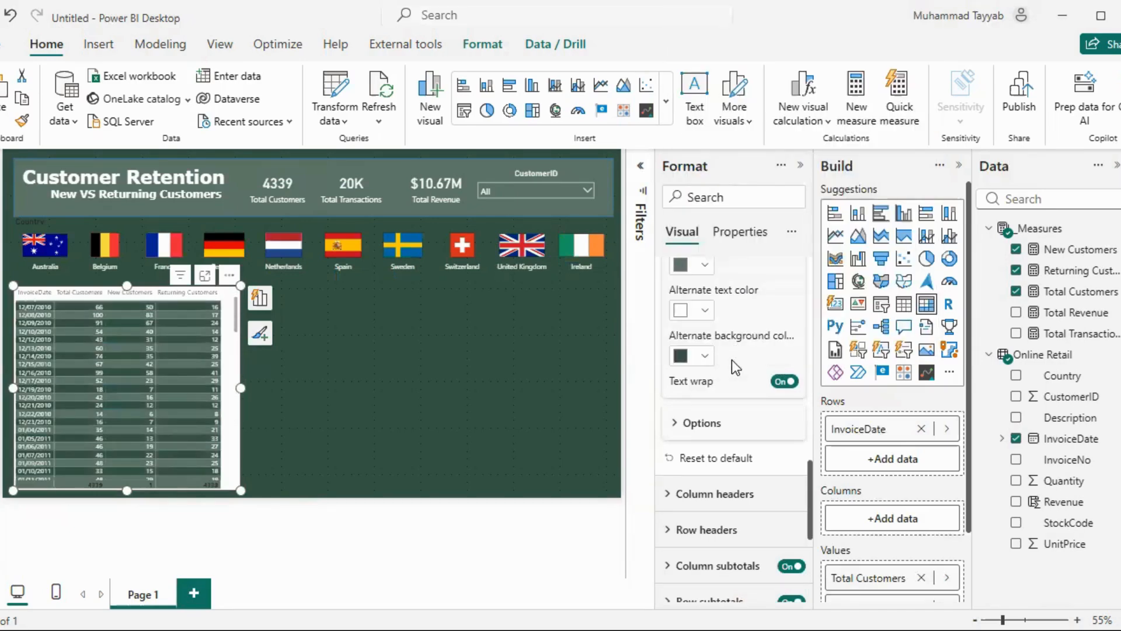
pyautogui.scroll(5, 731, 359)
pyautogui.scroll(3, 735, 397)
pyautogui.scroll(-2, 733, 403)
pyautogui.scroll(2, 730, 409)
pyautogui.scroll(-4, 724, 409)
pyautogui.scroll(4, 724, 386)
pyautogui.scroll(-8, 727, 366)
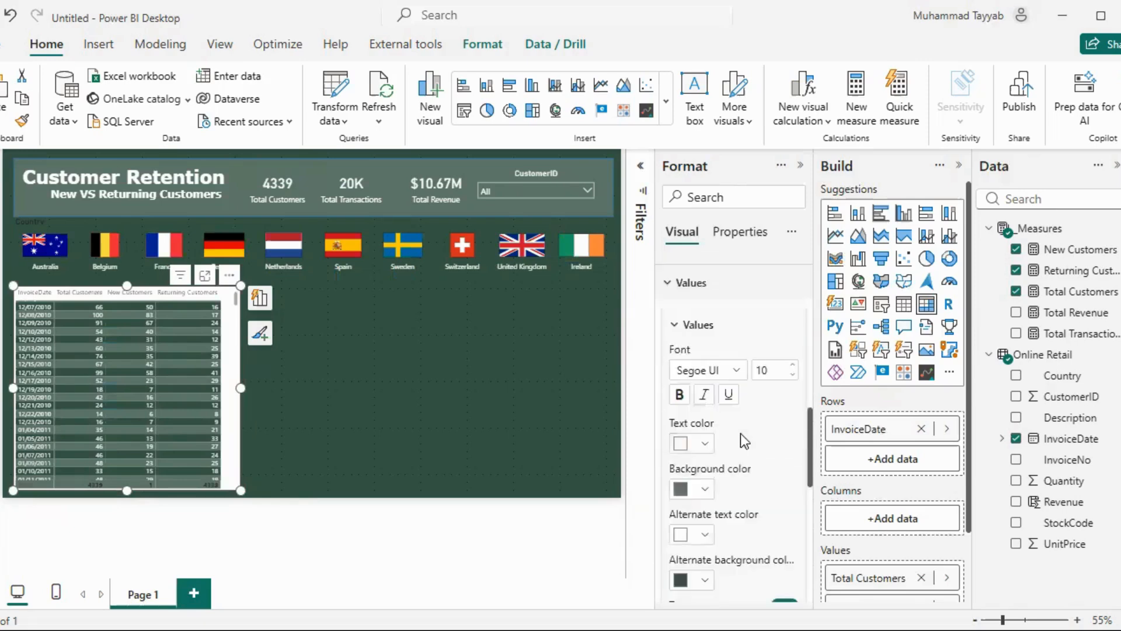
pyautogui.scroll(-1, 750, 493)
pyautogui.click(705, 443)
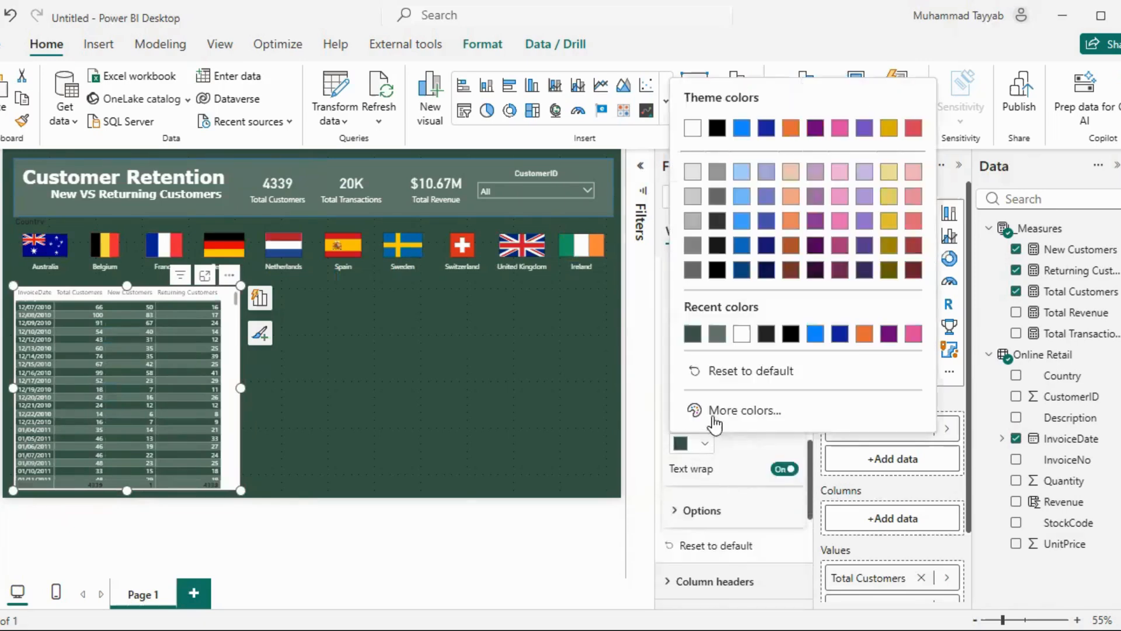
pyautogui.click(754, 450)
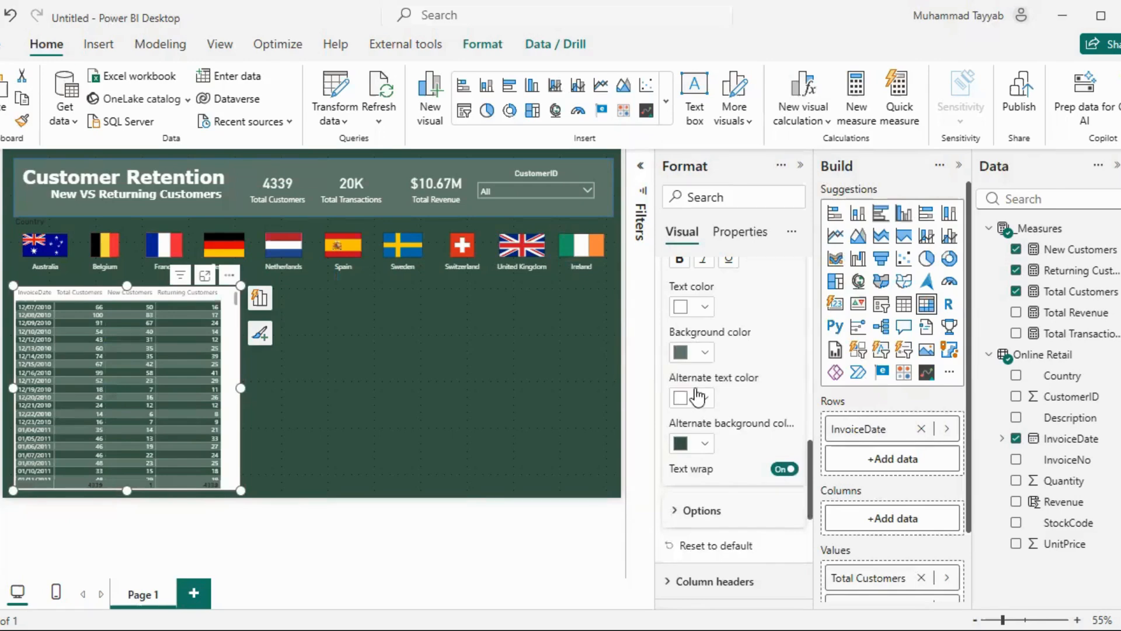
# Undo the background and alternate background color changes on the matrix values
pyautogui.click(15, 23)
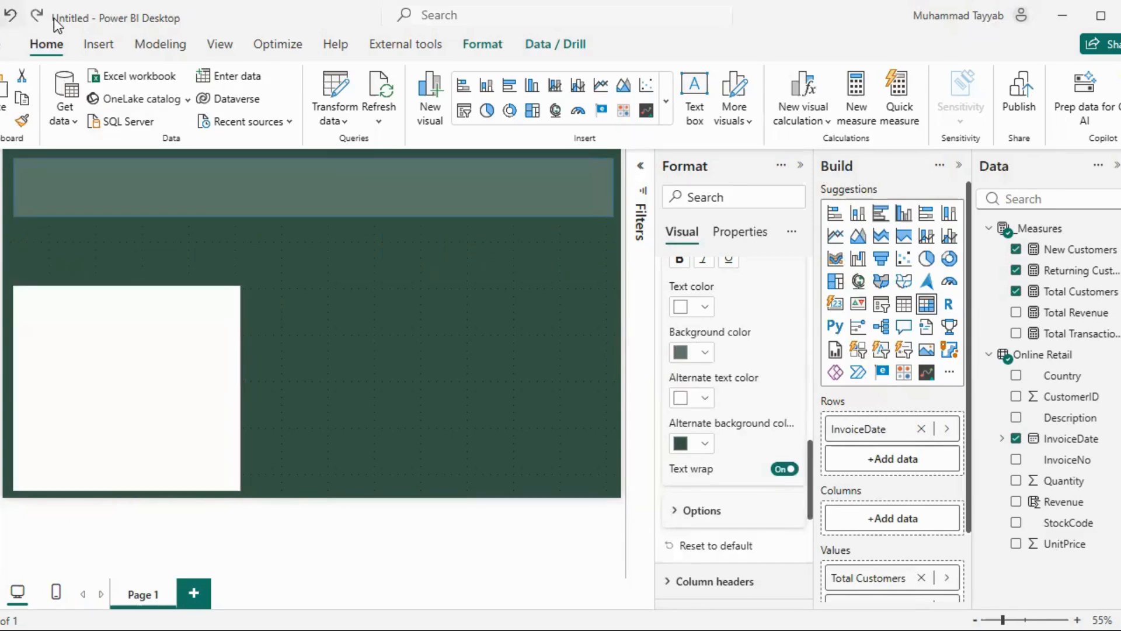
pyautogui.click(11, 16)
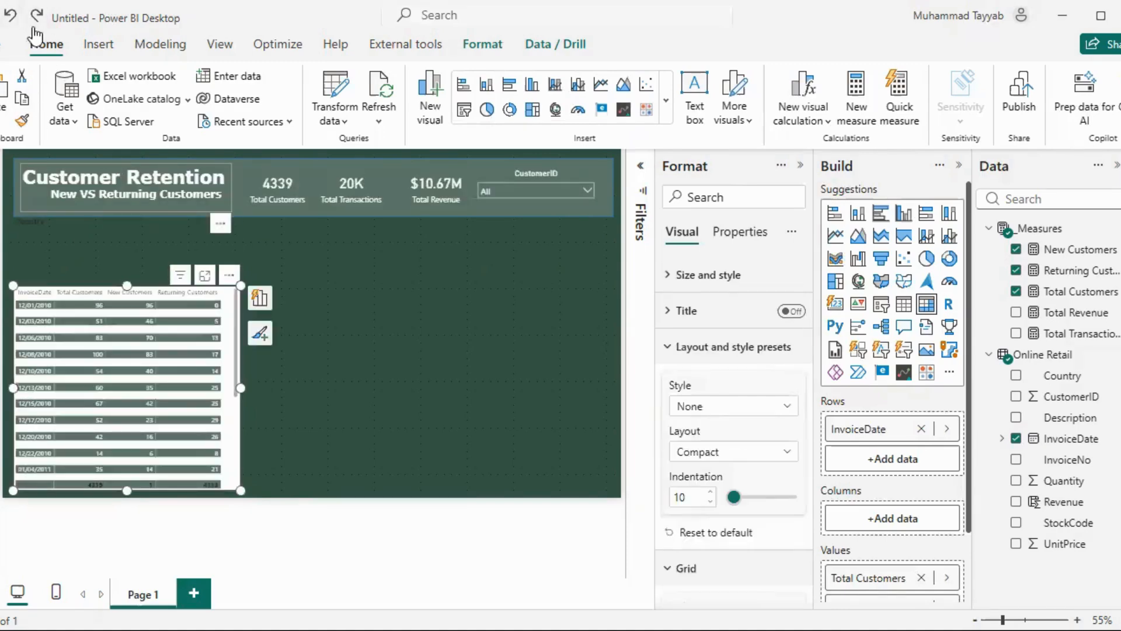
pyautogui.hotkey('ctrl', 'z')
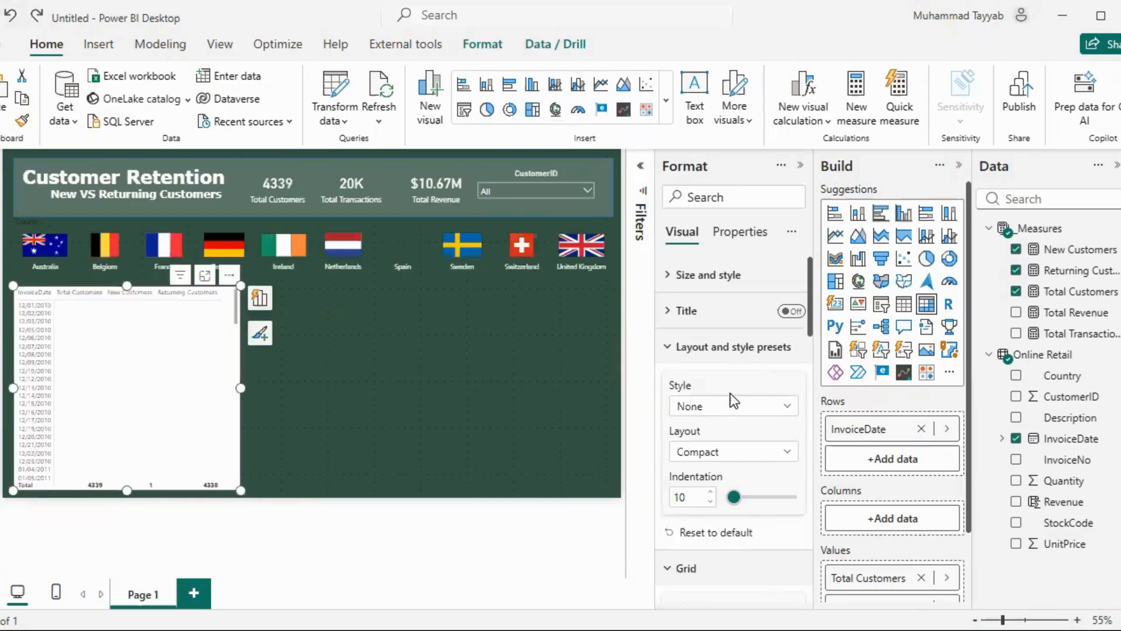
# Set the text color of the matrix column headers to white
pyautogui.scroll(-8, 721, 391)
pyautogui.scroll(-6, 724, 412)
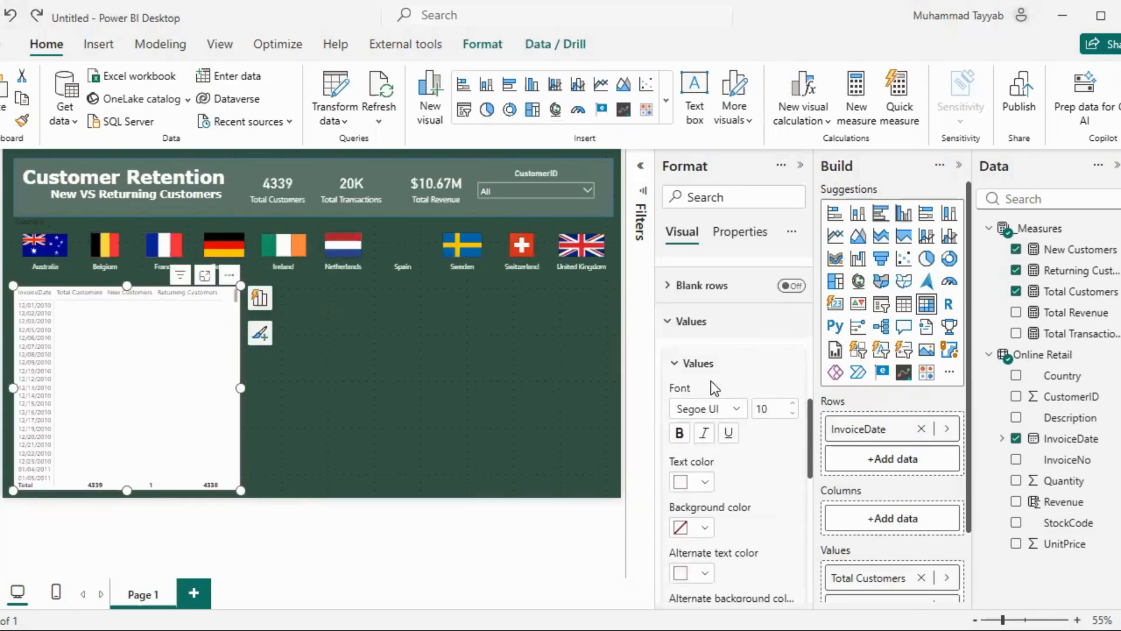
pyautogui.scroll(-2, 719, 432)
pyautogui.click(695, 412)
pyautogui.scroll(-4, 713, 438)
pyautogui.click(703, 392)
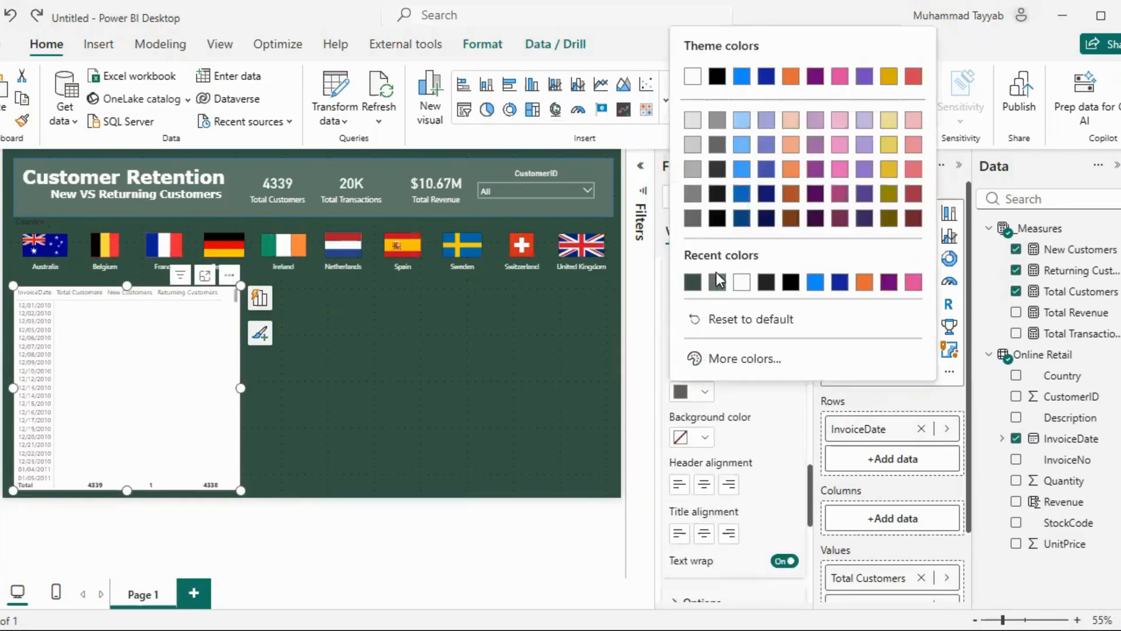
pyautogui.click(741, 282)
# Set the text color of the matrix row headers to white
pyautogui.scroll(-5, 720, 443)
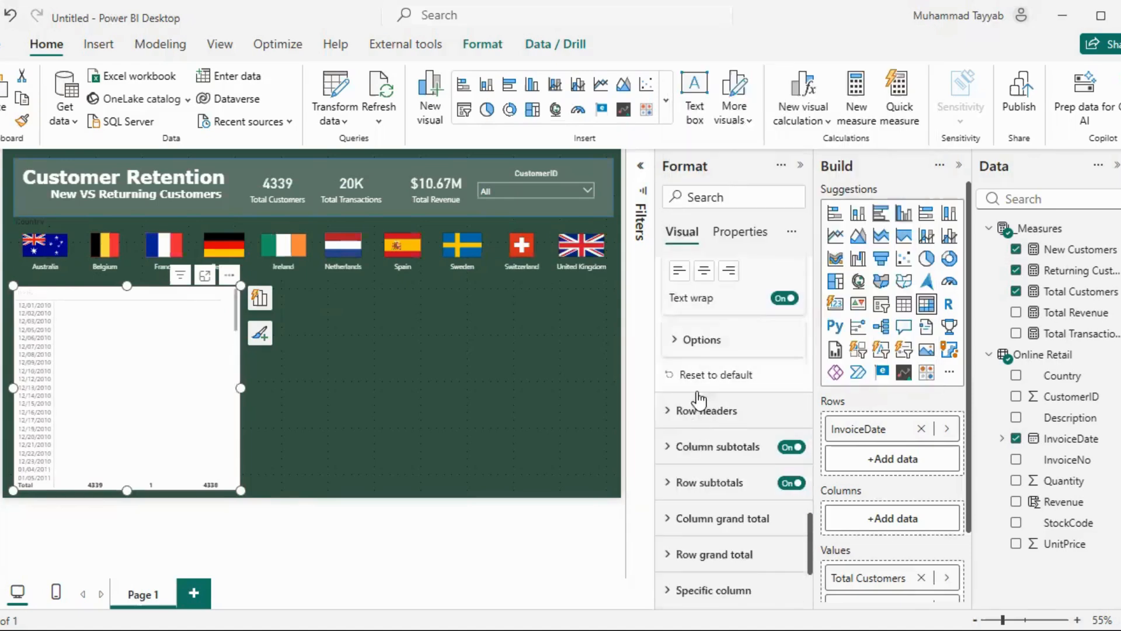
pyautogui.click(735, 422)
pyautogui.scroll(-3, 707, 487)
pyautogui.click(705, 484)
pyautogui.click(690, 373)
# Turn off the column subtotals of the matrix
pyautogui.scroll(-6, 728, 467)
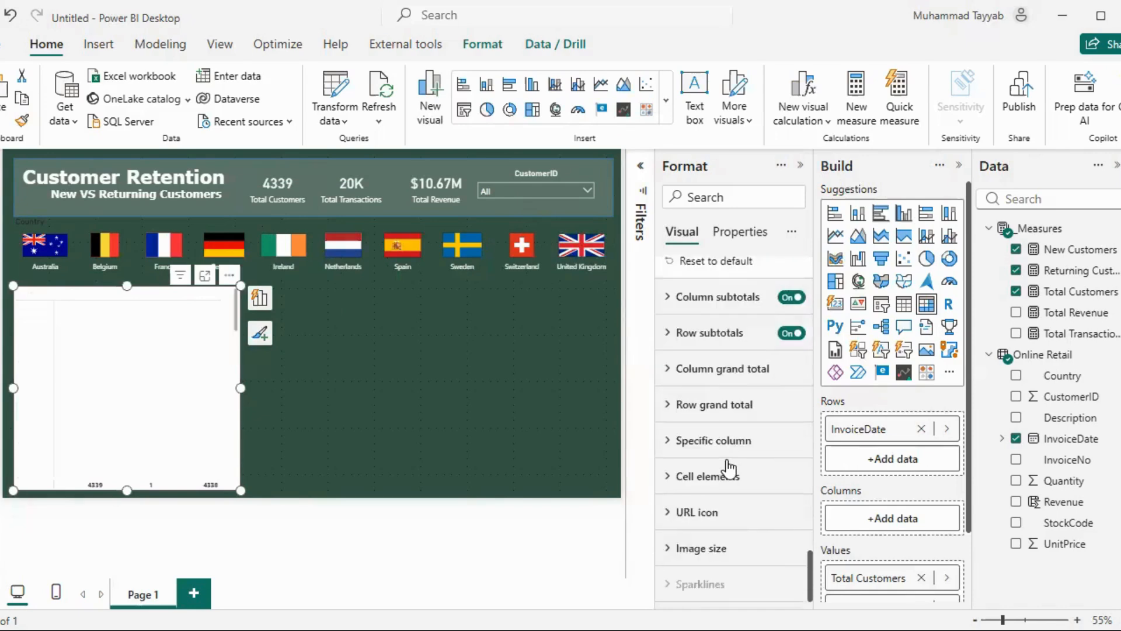
pyautogui.scroll(3, 728, 467)
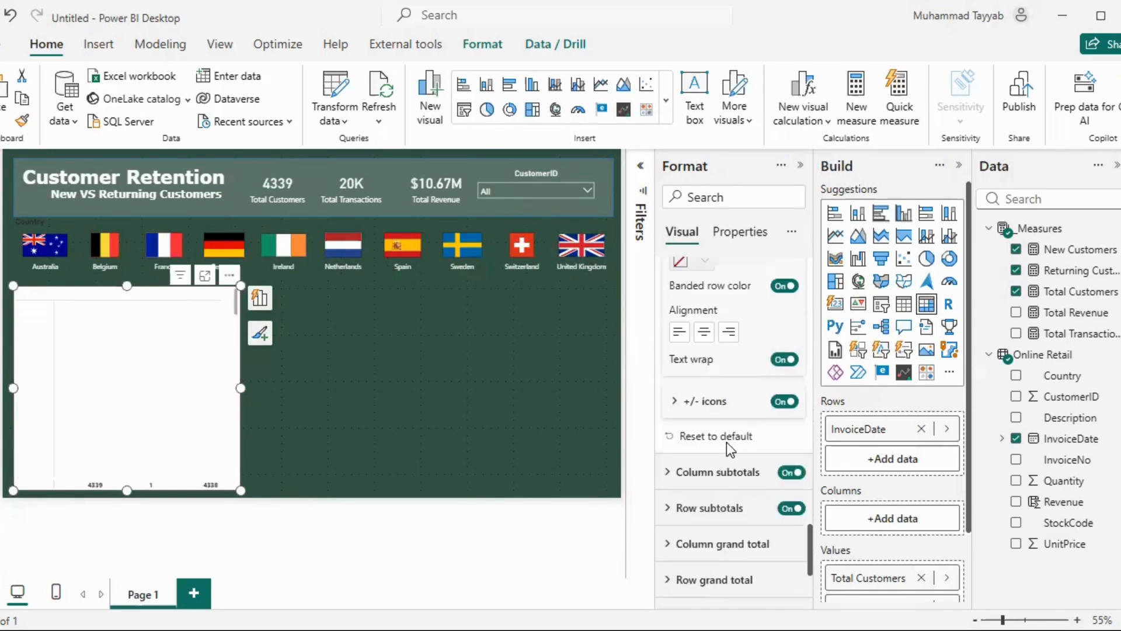
pyautogui.click(795, 483)
pyautogui.click(787, 474)
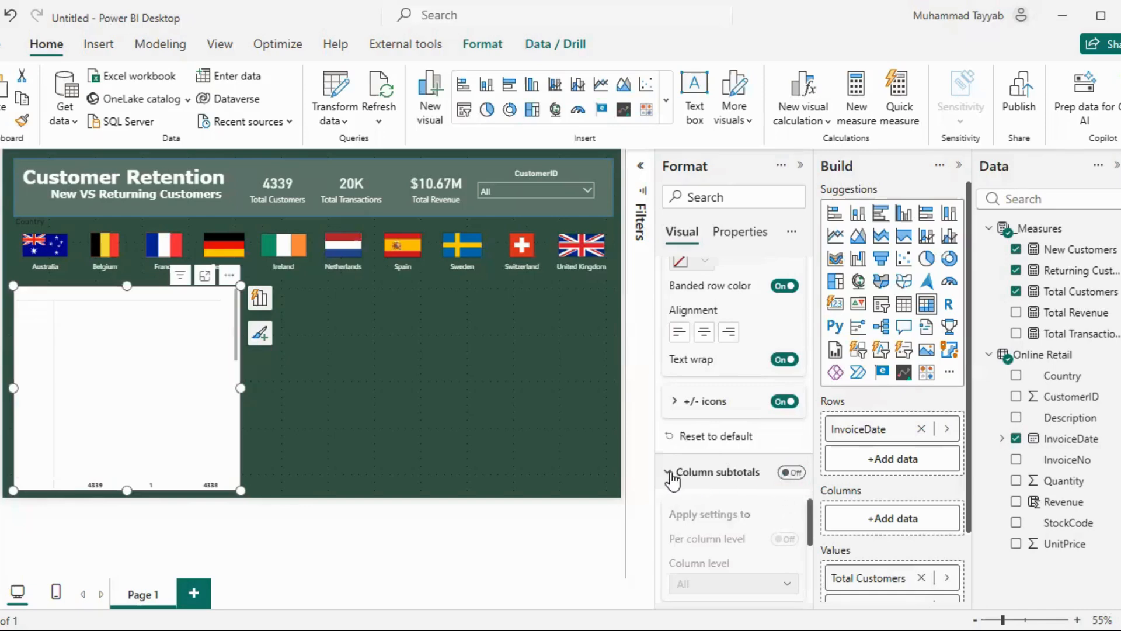
# Turn off the row subtotals of the matrix
pyautogui.click(788, 508)
pyautogui.scroll(-3, 730, 525)
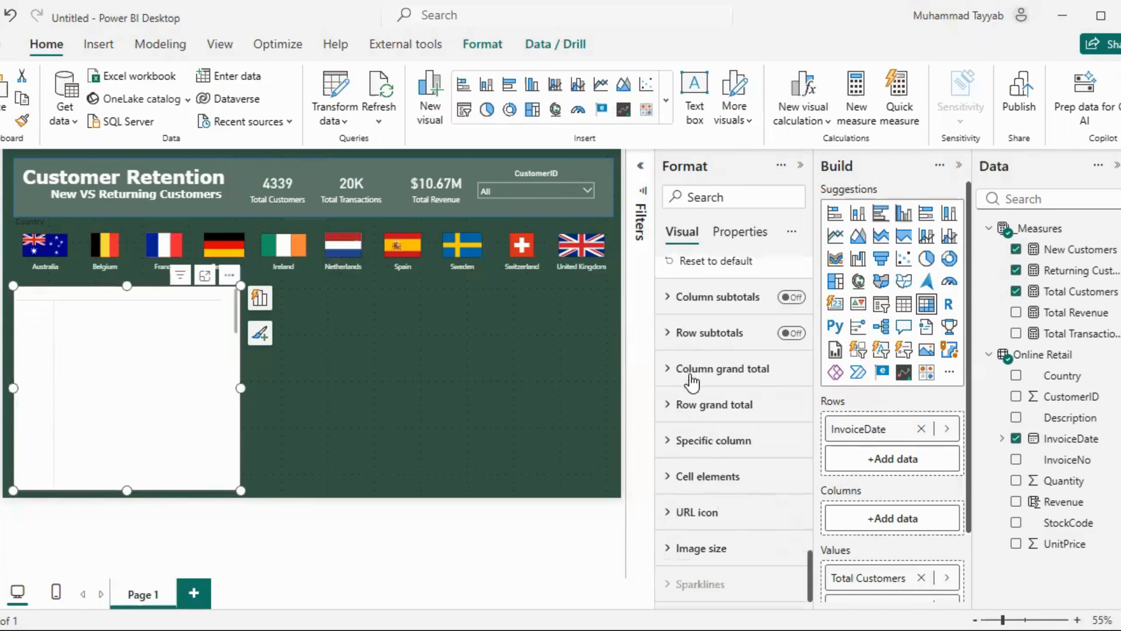
# Turn off the background of the matrix in its size and style settings
pyautogui.scroll(5, 729, 428)
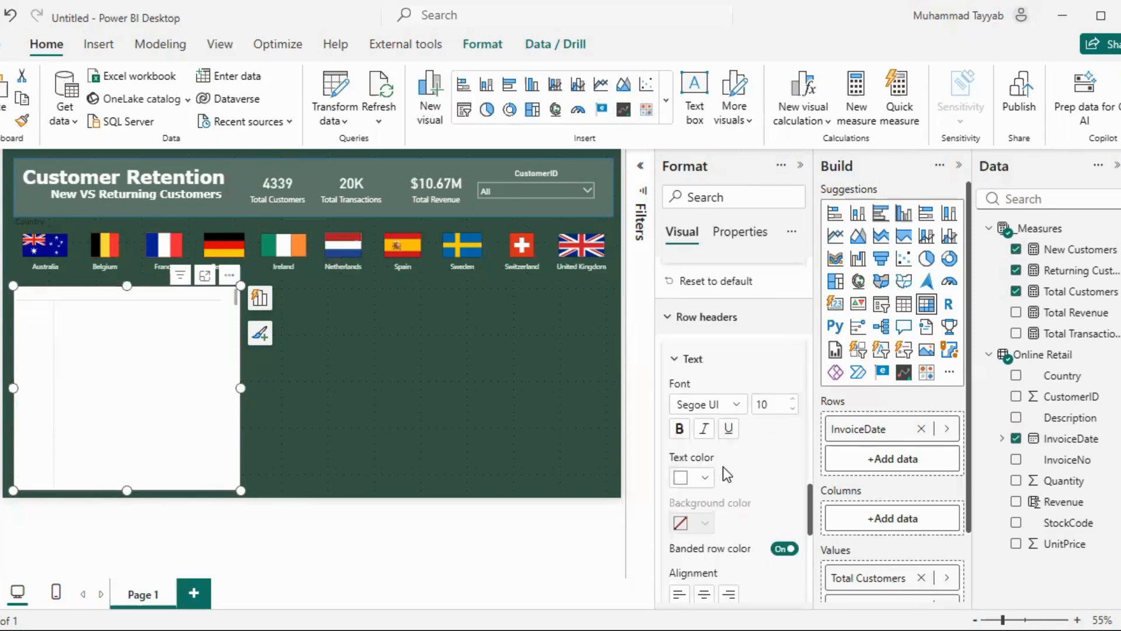
pyautogui.scroll(10, 723, 464)
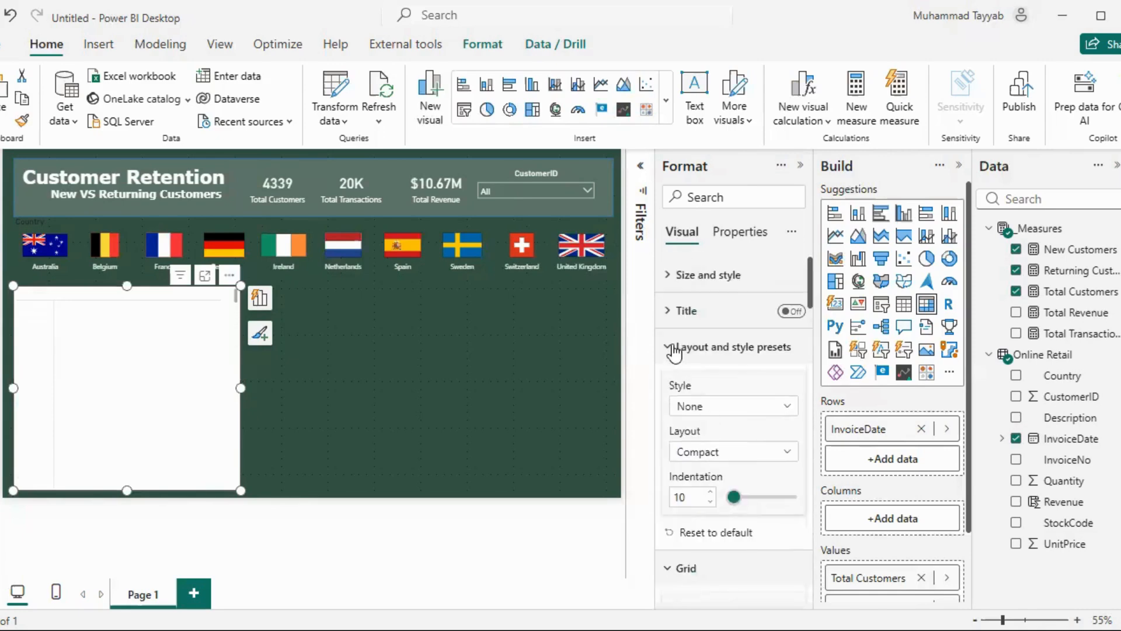
pyautogui.scroll(-10, 728, 475)
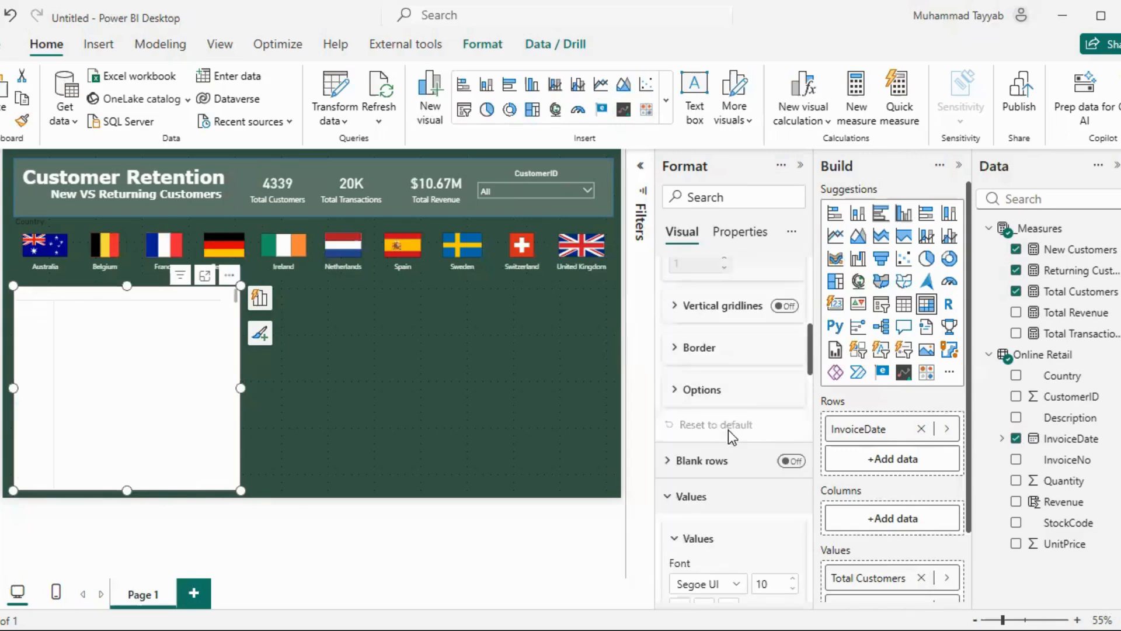
pyautogui.scroll(-5, 713, 449)
pyautogui.scroll(-10, 712, 437)
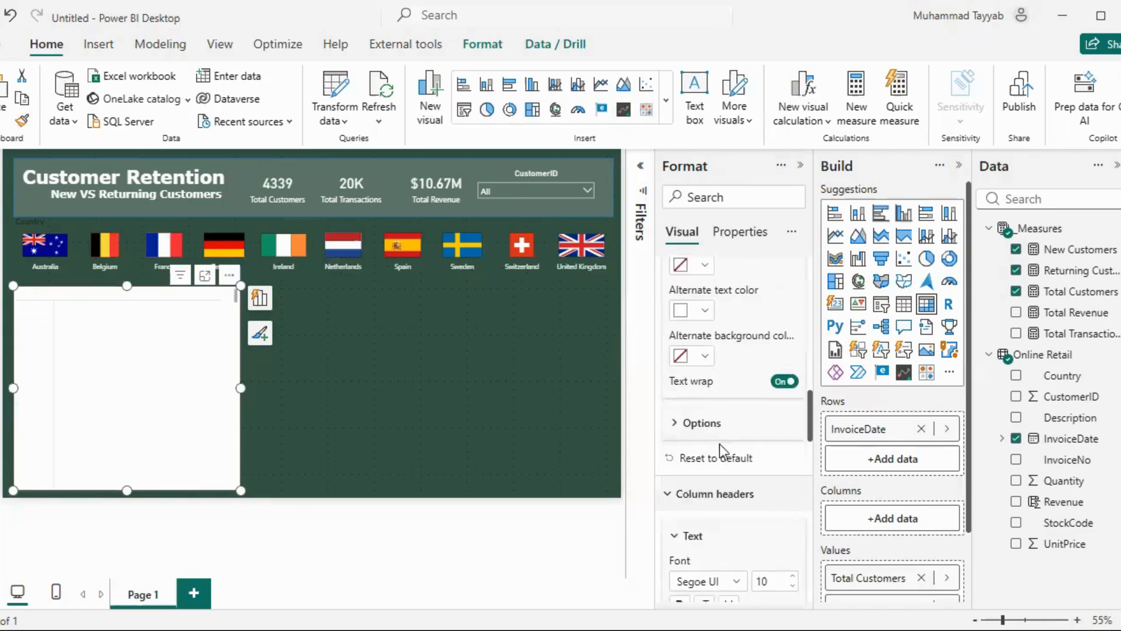
pyautogui.scroll(-10, 717, 444)
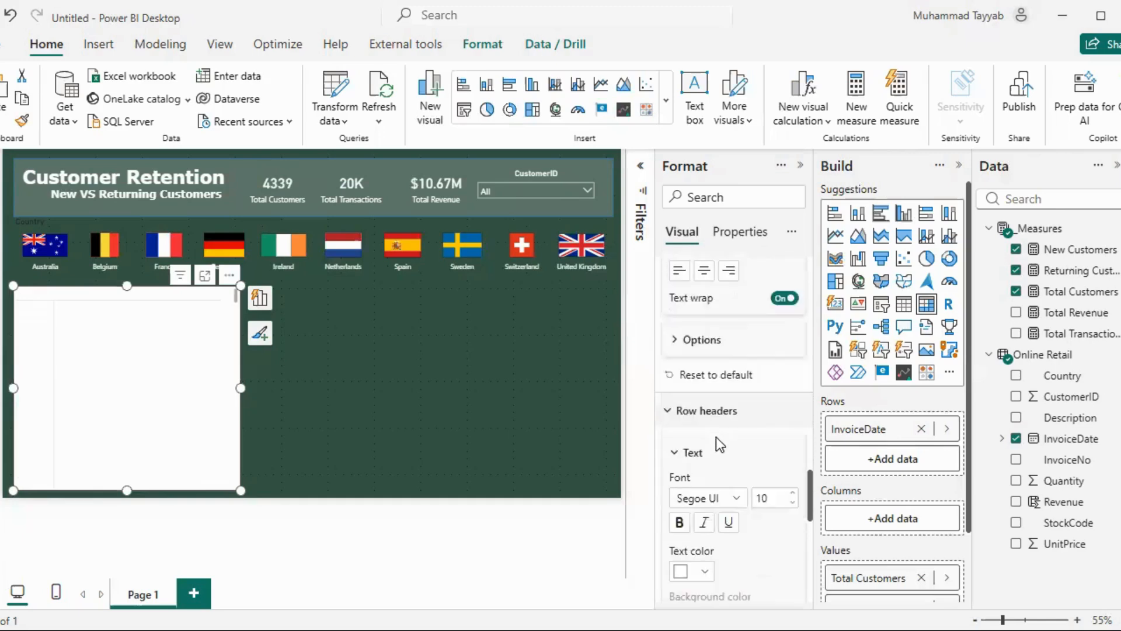
pyautogui.scroll(5, 723, 458)
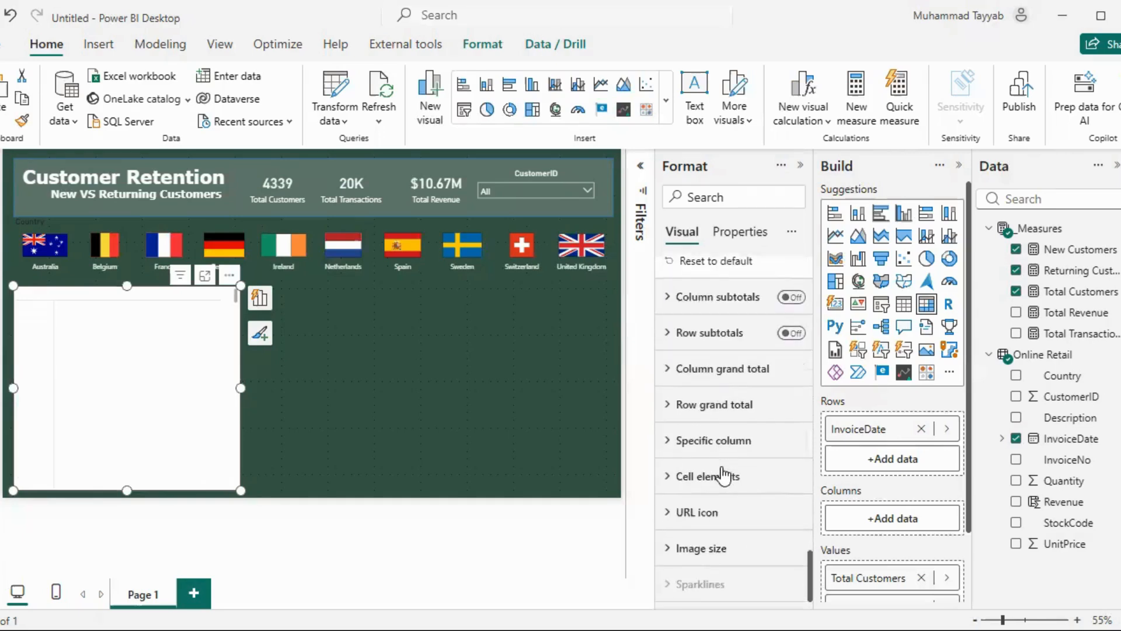
pyautogui.scroll(10, 719, 438)
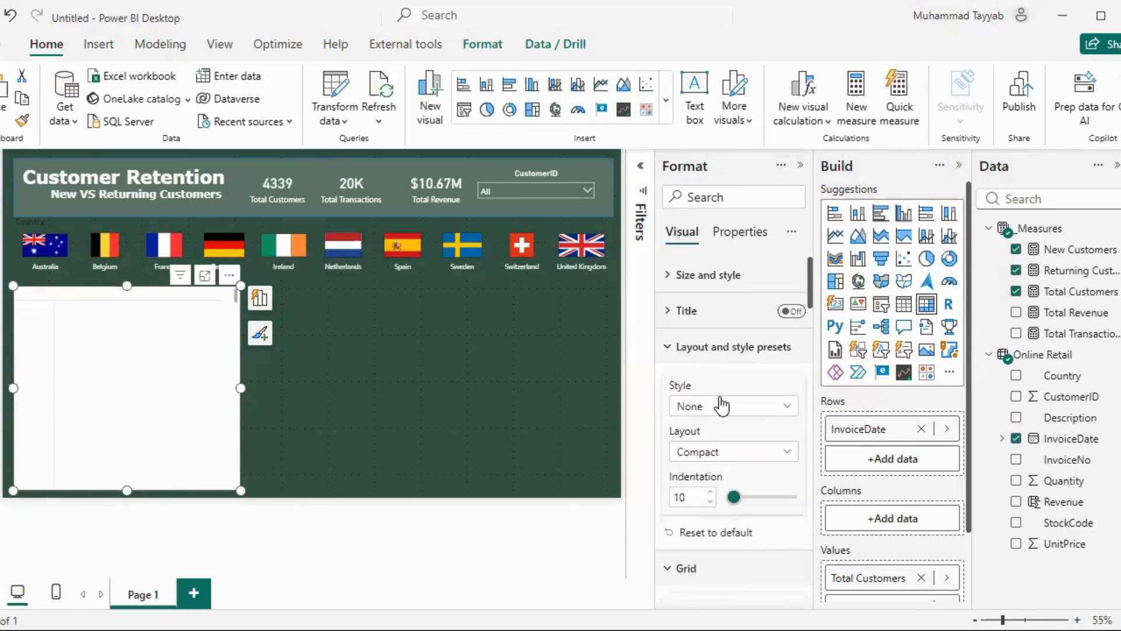
pyautogui.click(680, 311)
pyautogui.click(708, 275)
pyautogui.scroll(-3, 736, 405)
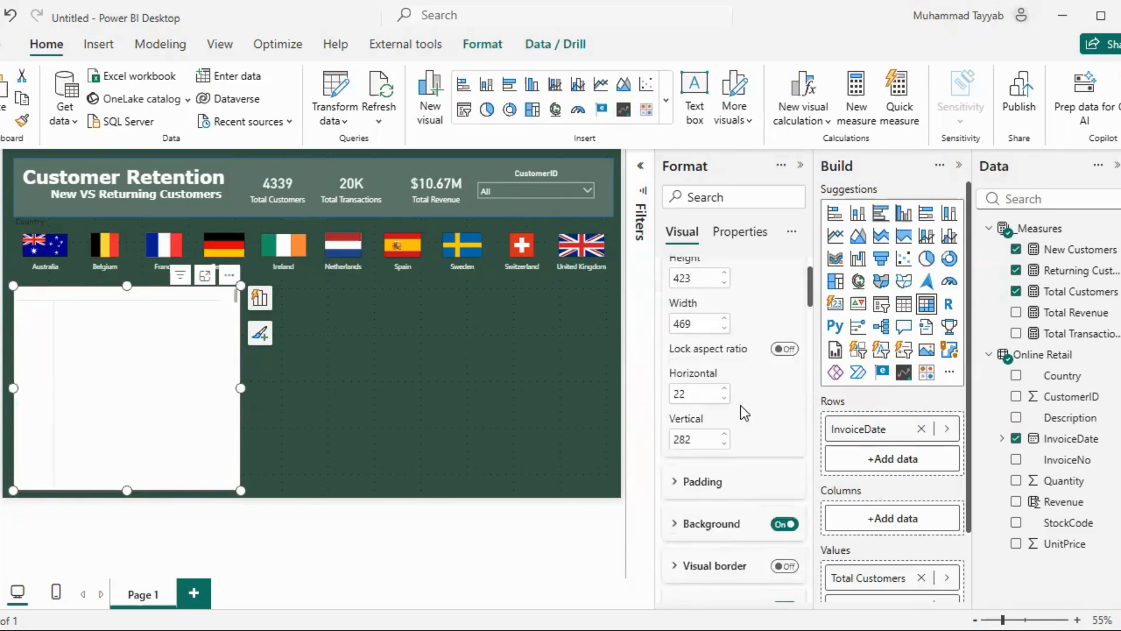
pyautogui.click(786, 434)
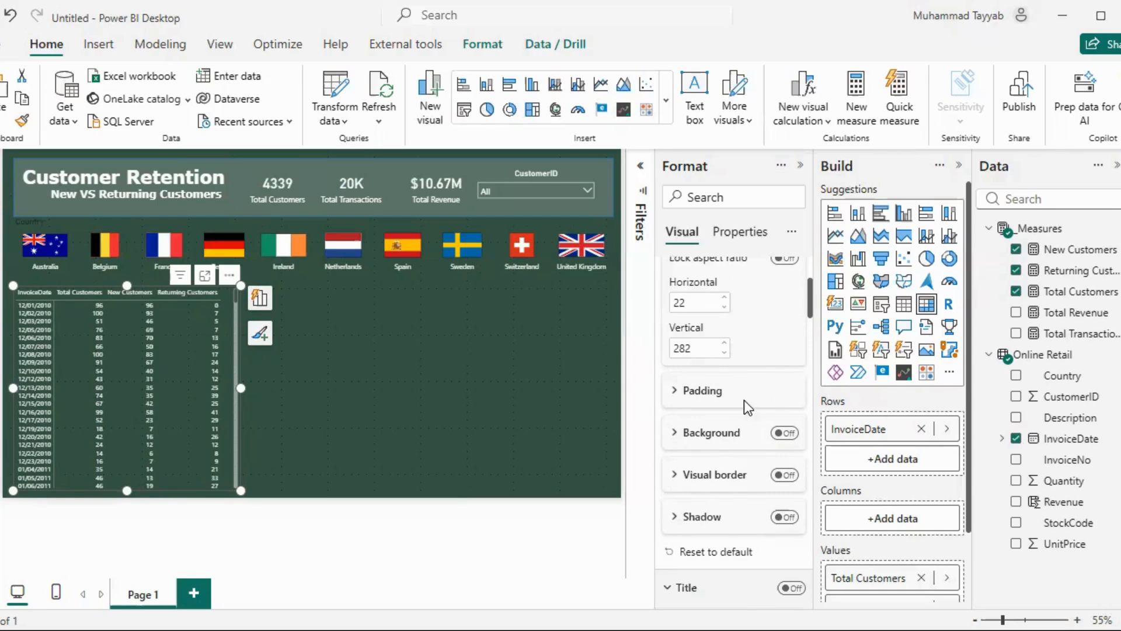
# Enable the matrix title and set its text to "New VS Returning Customers"
pyautogui.scroll(3, 743, 400)
pyautogui.click(670, 277)
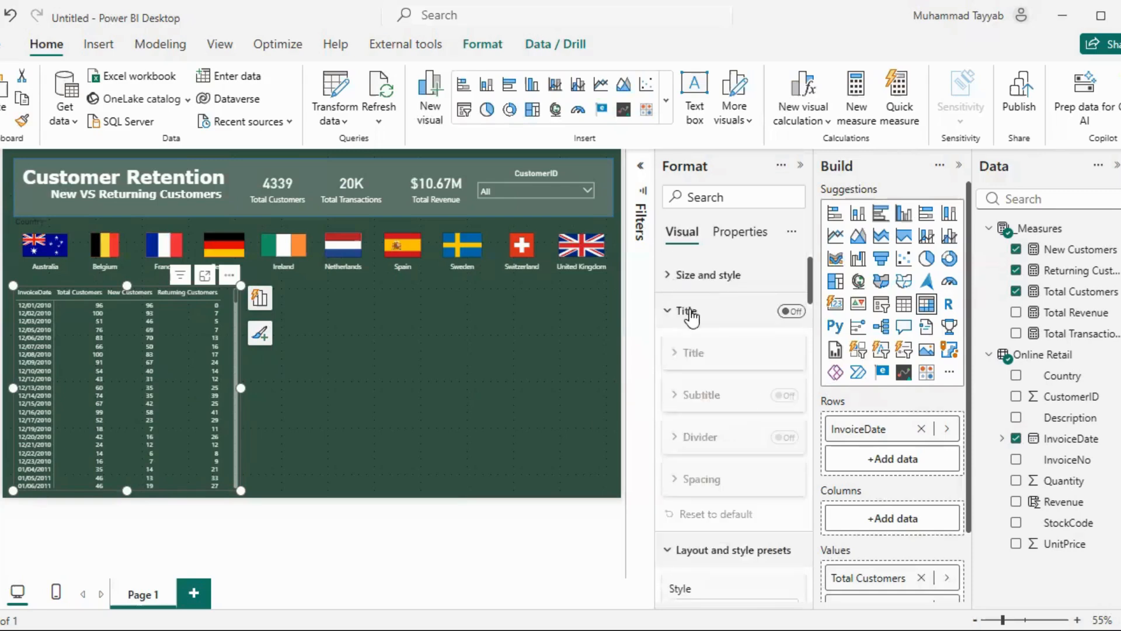
pyautogui.click(789, 311)
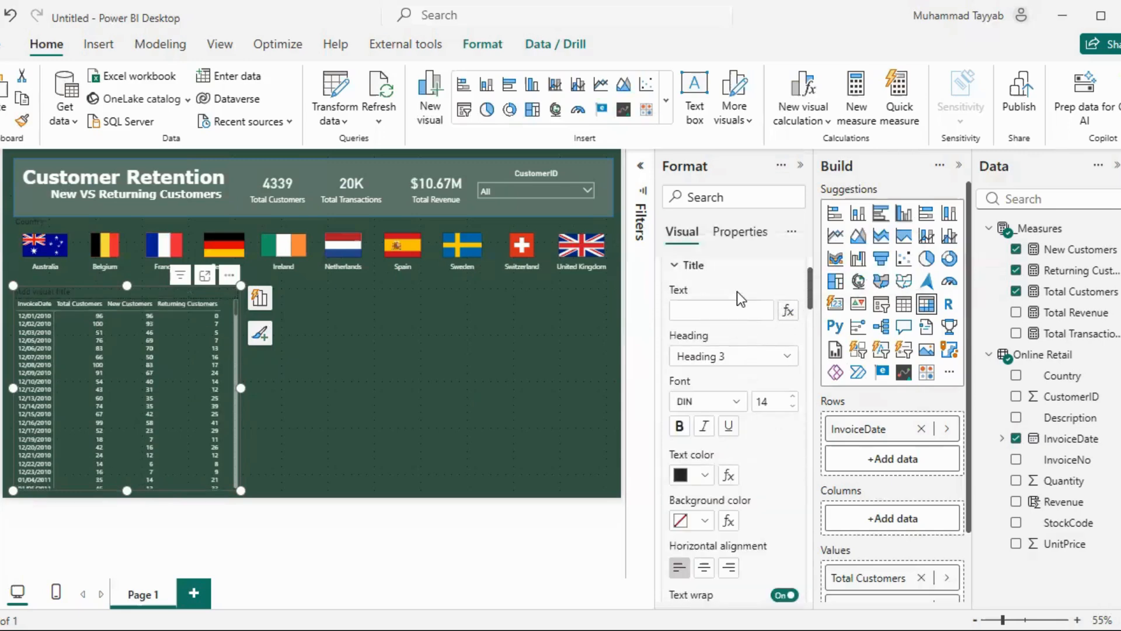
pyautogui.click(711, 315)
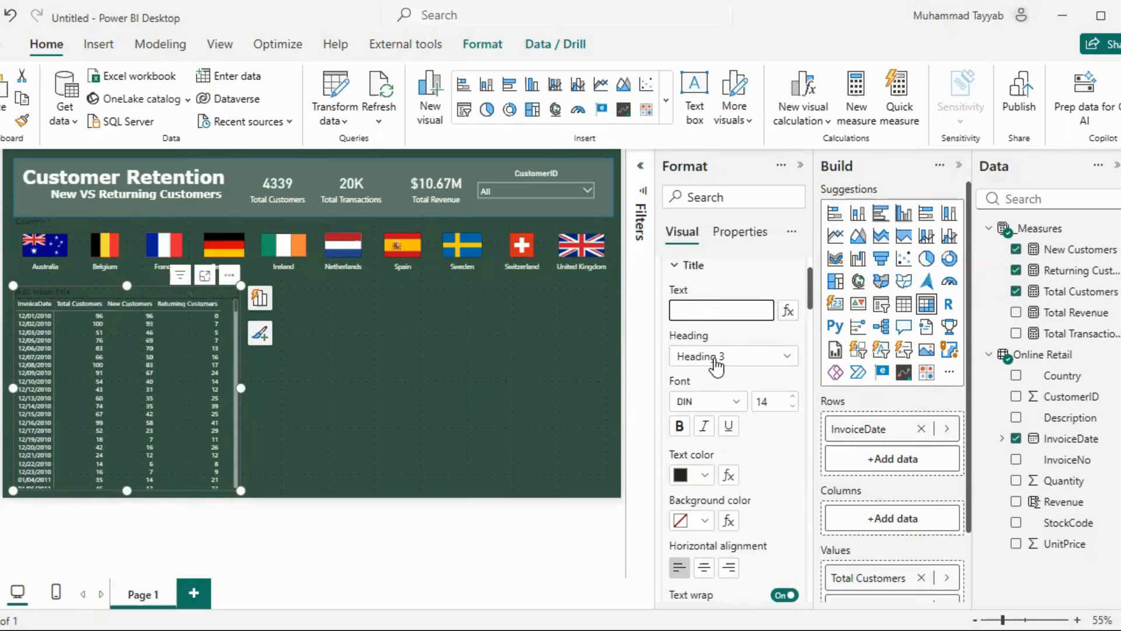
pyautogui.write('New VS')
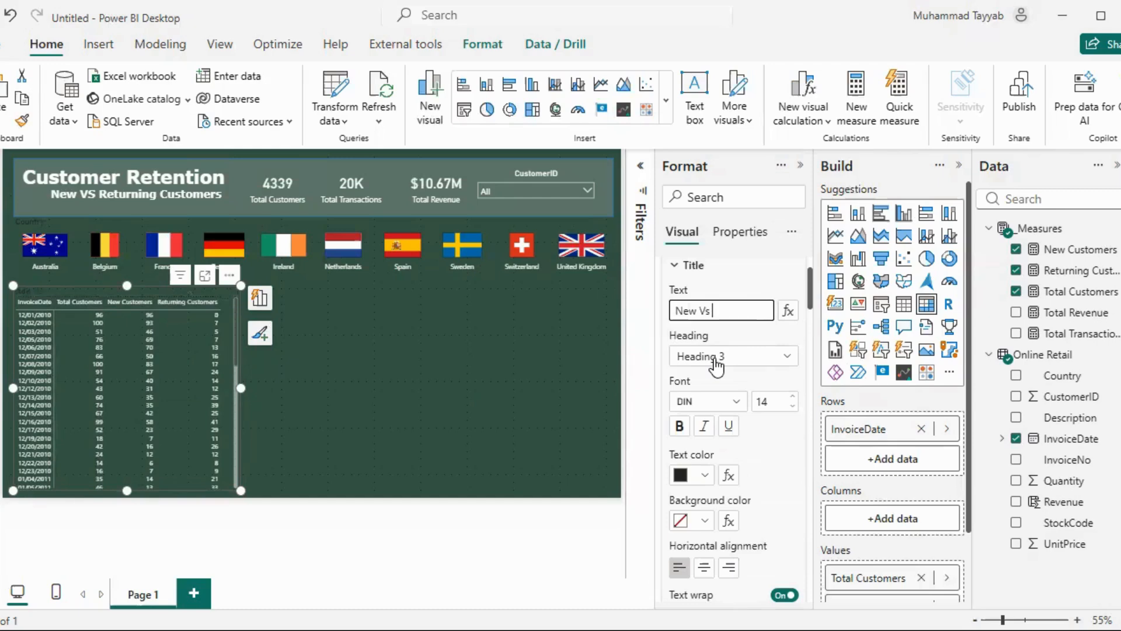
pyautogui.write(' R')
pyautogui.write('e')
pyautogui.write('turning Cust')
pyautogui.write('omers')
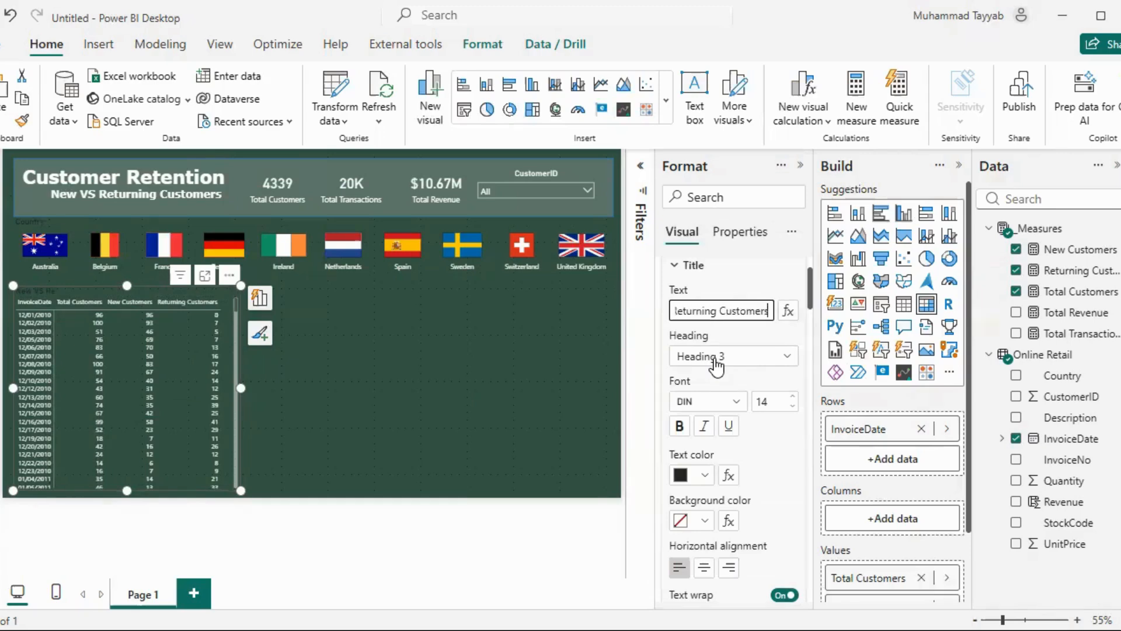
# Set the matrix title's text color to white and center it horizontally
pyautogui.click(705, 474)
pyautogui.click(692, 376)
pyautogui.click(704, 570)
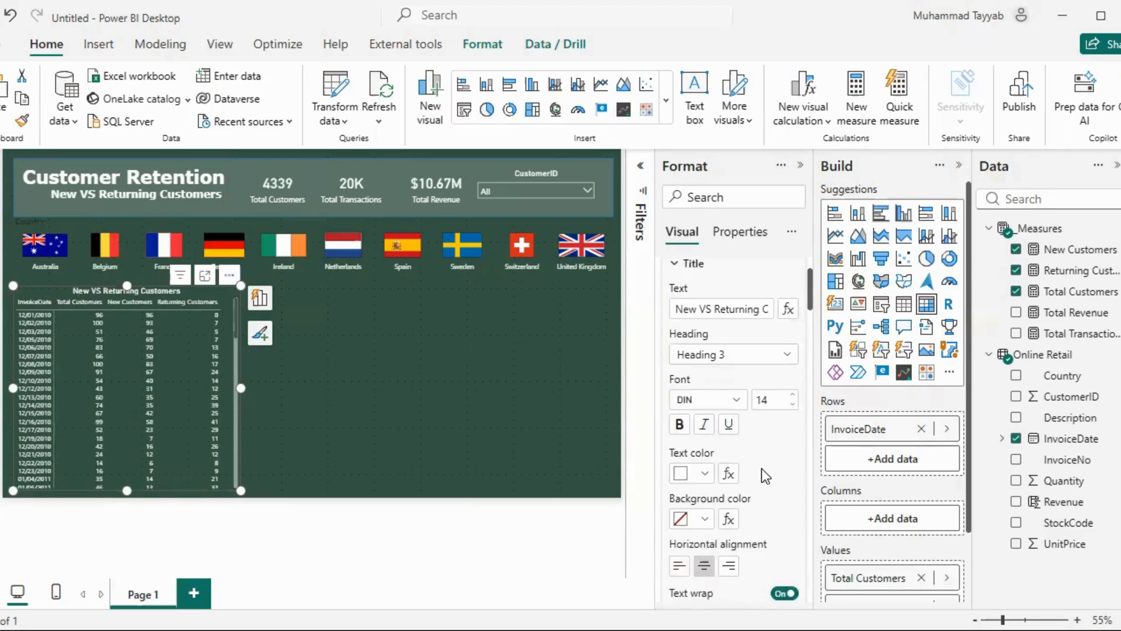
pyautogui.scroll(-2, 730, 467)
pyautogui.click(292, 336)
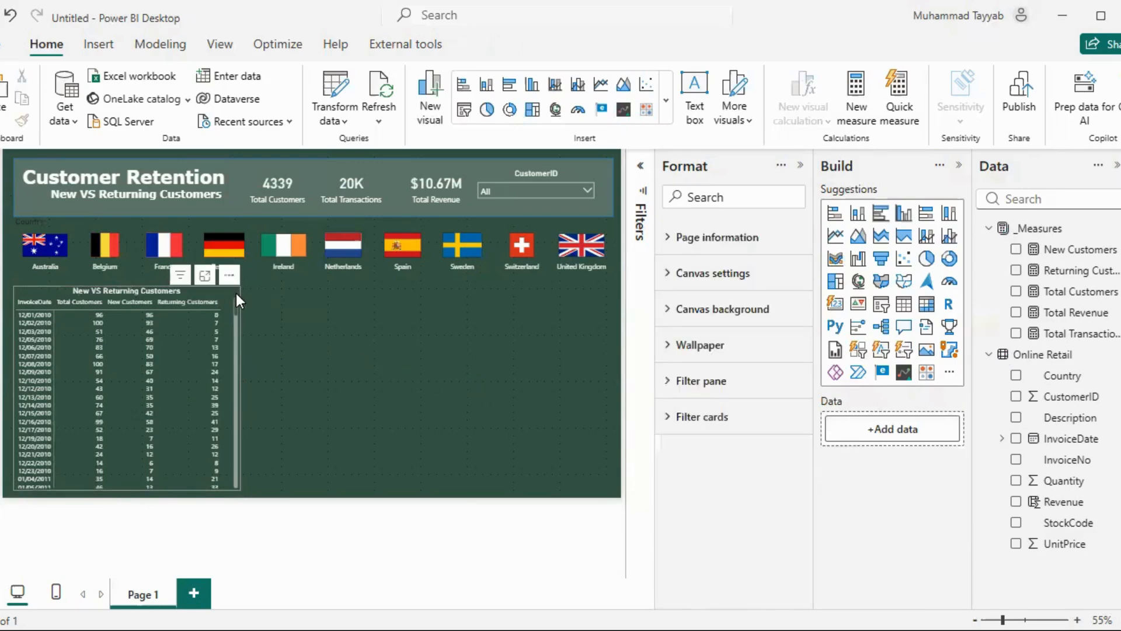
# Duplicate the matrix and place the copy in the empty area to the right of the original
pyautogui.click(236, 295)
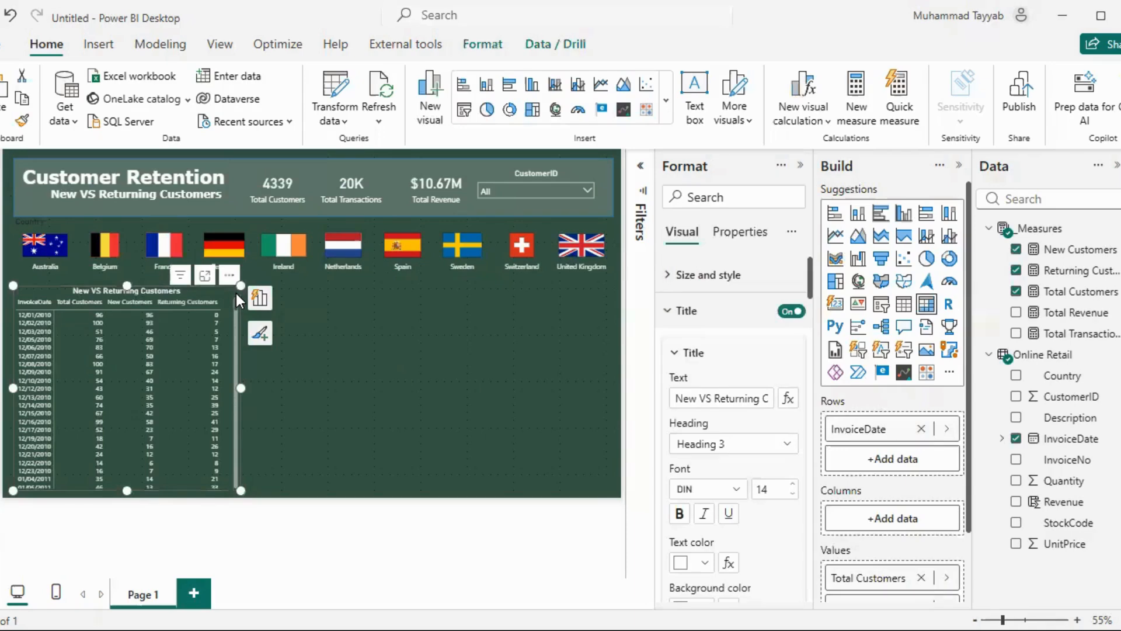
pyautogui.hotkey('ctrl', 'c')
pyautogui.hotkey('ctrl', 'v')
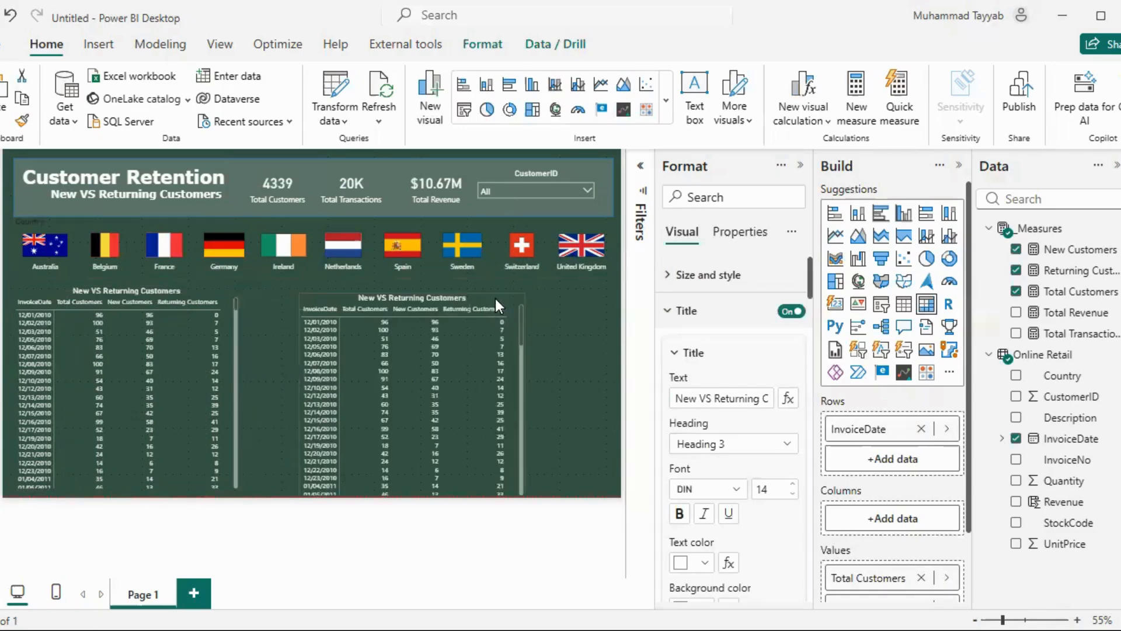
pyautogui.moveTo(495, 303); pyautogui.dragTo(474, 303)
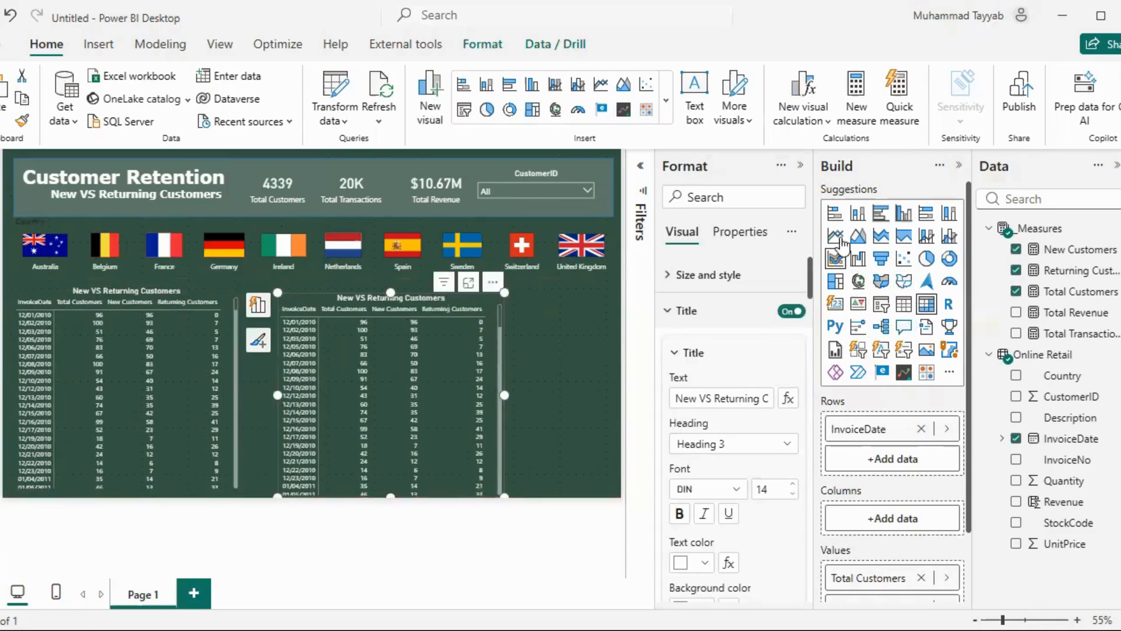
# Convert the copied matrix to a line chart and remove Total Customers from its Y-axis
pyautogui.click(837, 237)
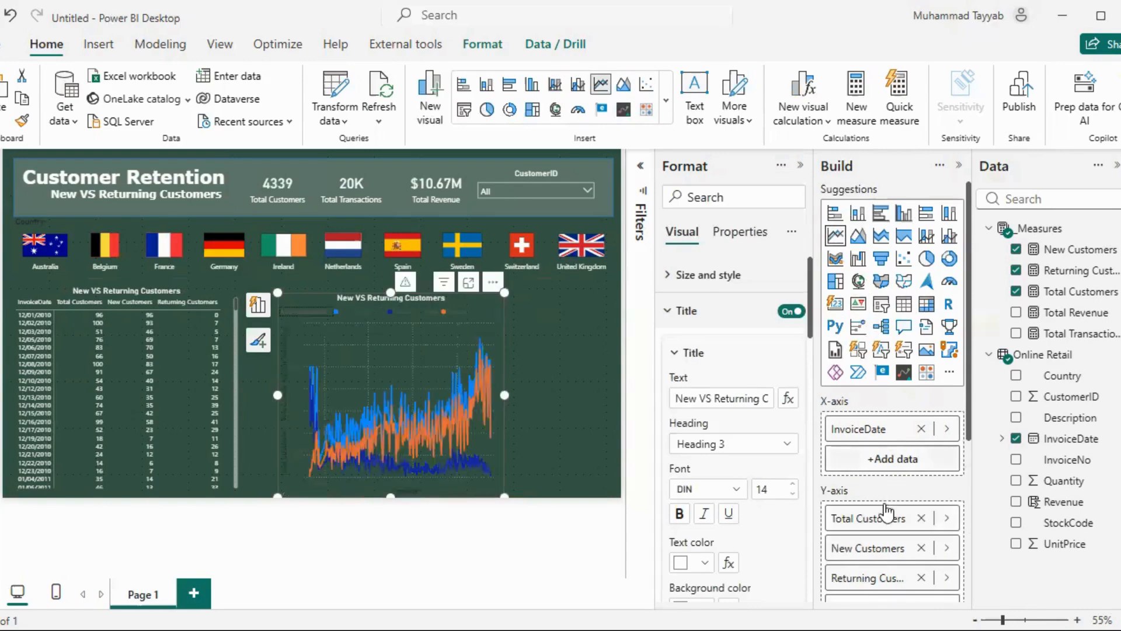
pyautogui.scroll(-3, 886, 511)
pyautogui.click(921, 343)
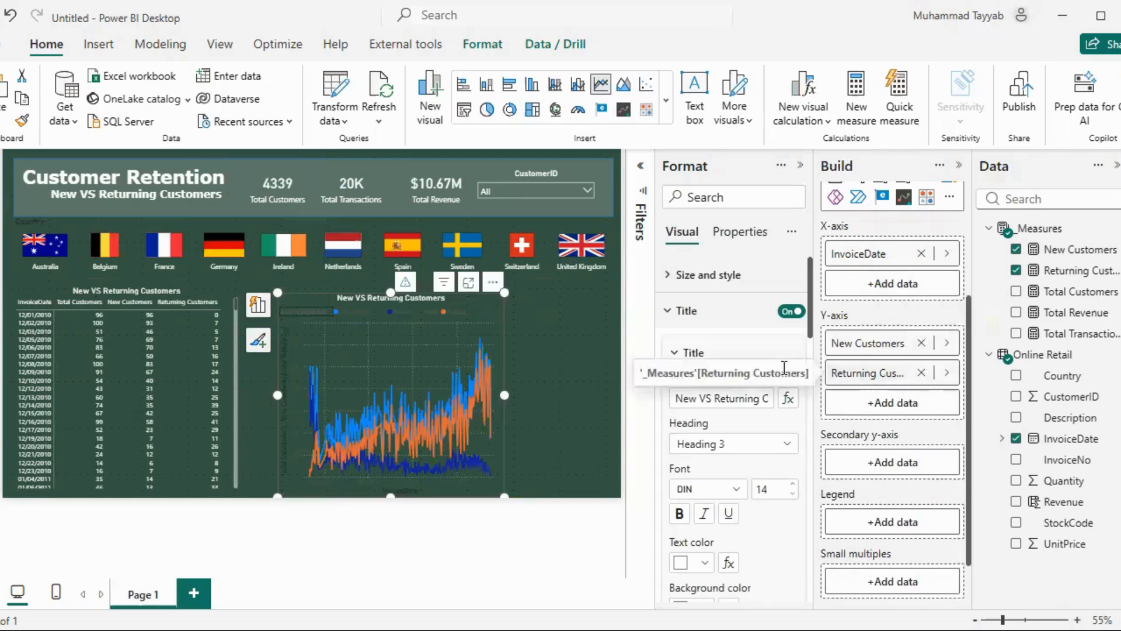
# Move the line chart closer to the matrix and widen it to nearly the page's right edge
pyautogui.moveTo(488, 275); pyautogui.dragTo(472, 311)
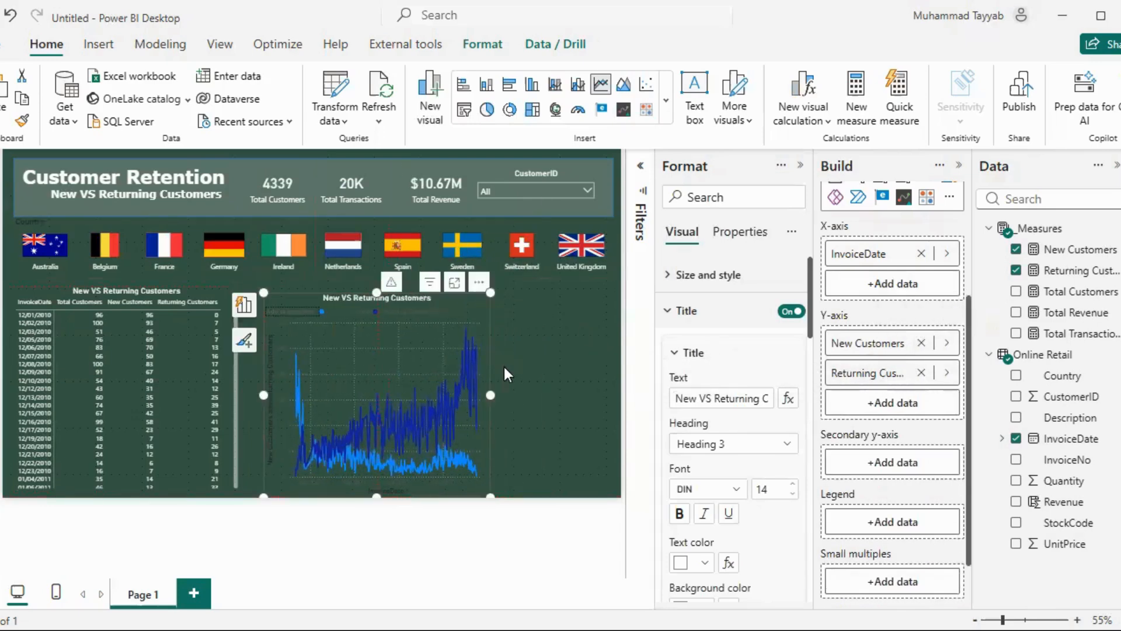
pyautogui.moveTo(490, 394); pyautogui.dragTo(601, 381)
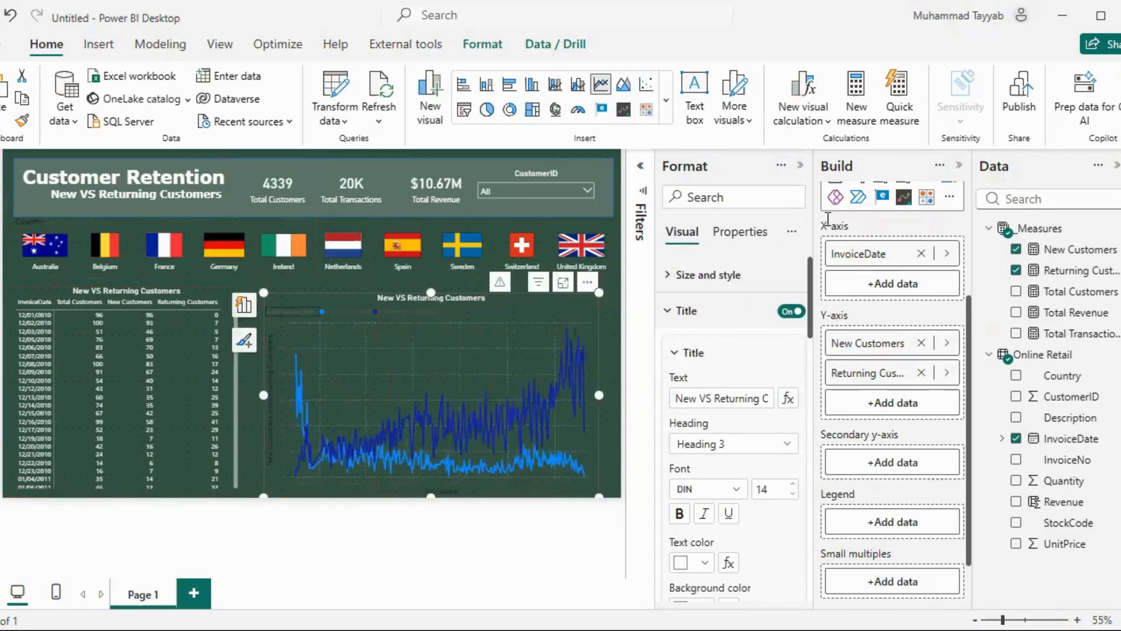
pyautogui.scroll(-5, 737, 438)
pyautogui.scroll(-3, 735, 438)
pyautogui.scroll(10, 734, 426)
pyautogui.click(800, 165)
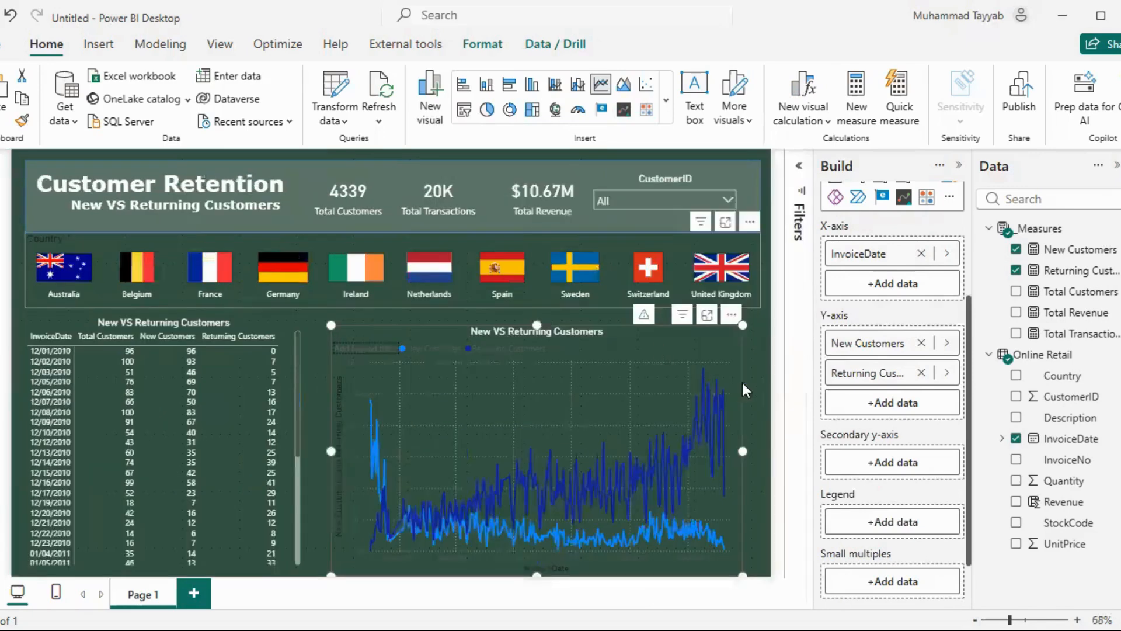
pyautogui.click(799, 165)
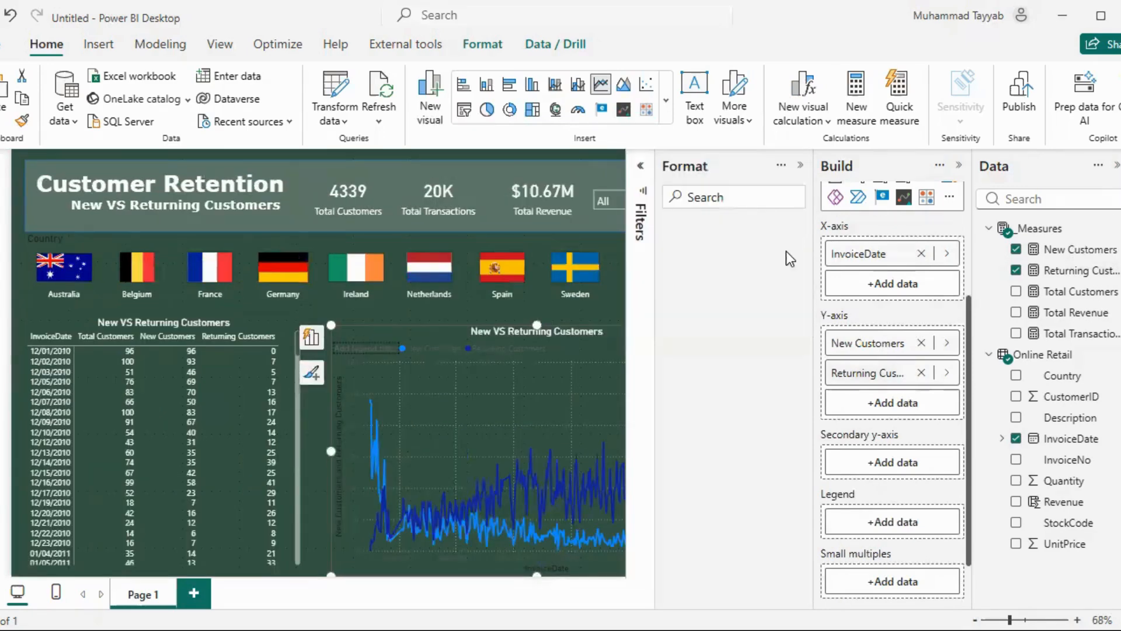
# Enable the line chart's zoom slider for the X-axis only, with the Y-axis slider off
pyautogui.scroll(-3, 726, 421)
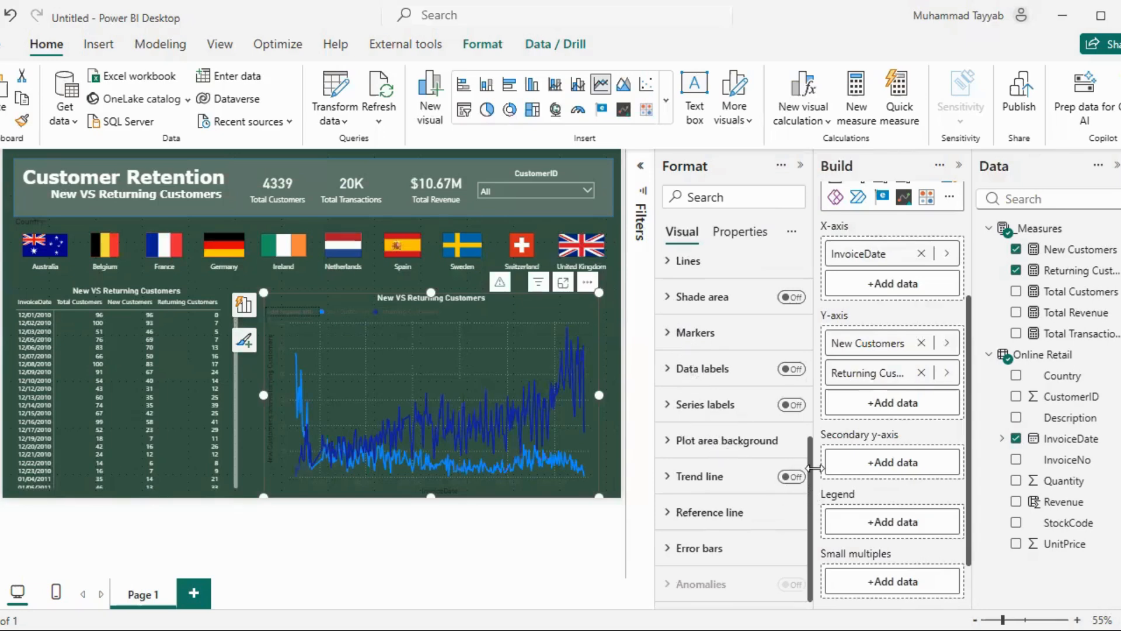
pyautogui.moveTo(809, 482); pyautogui.dragTo(783, 412)
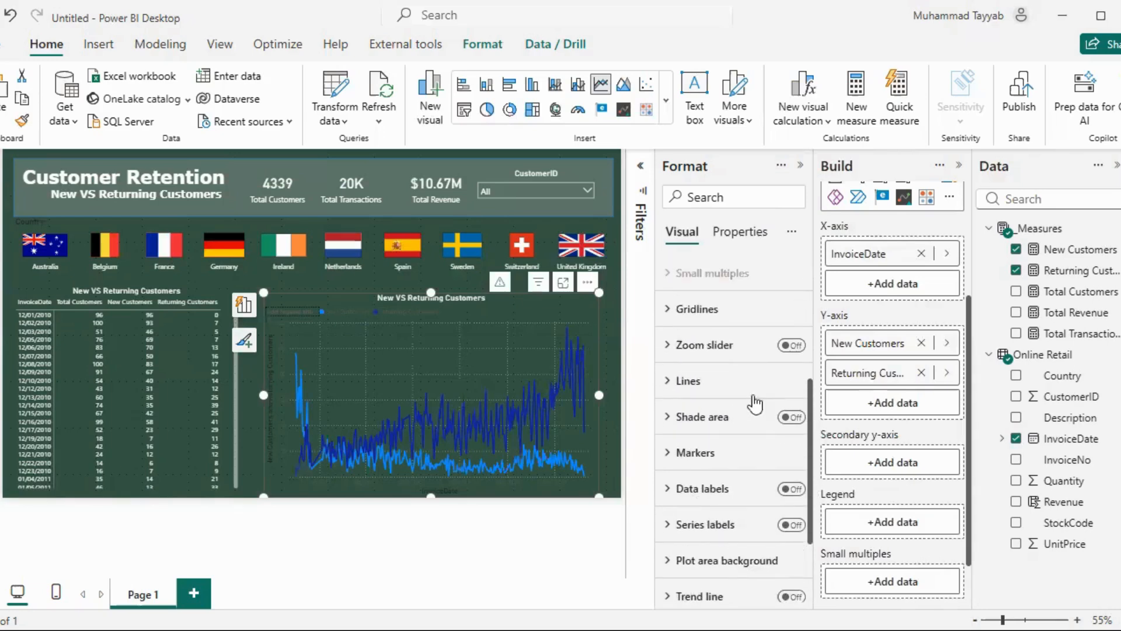
pyautogui.click(698, 348)
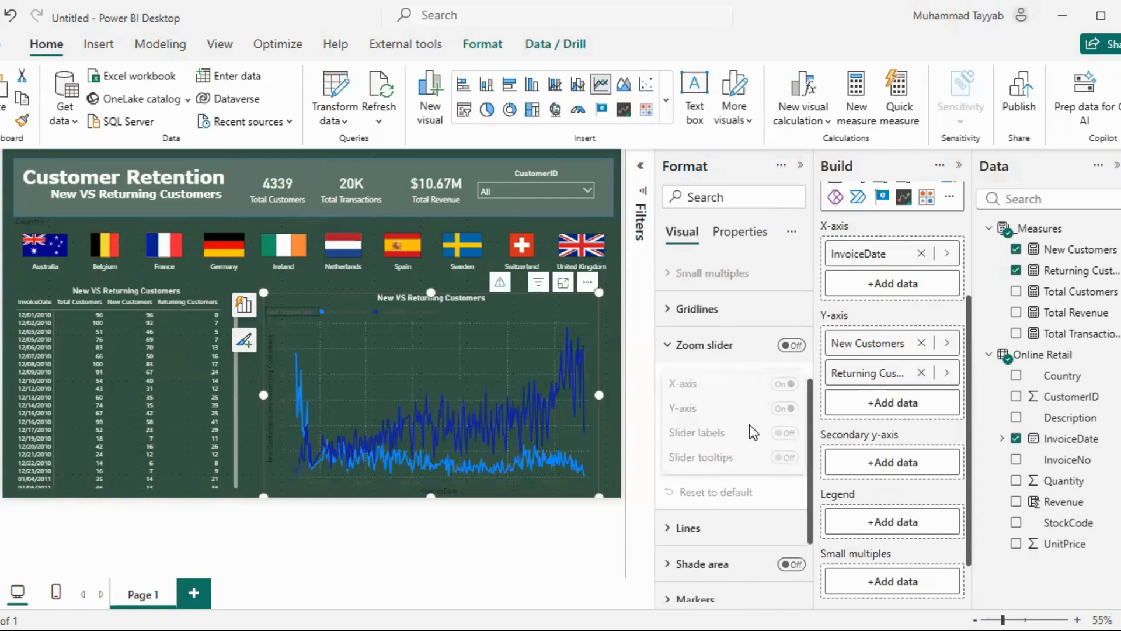
pyautogui.click(791, 345)
pyautogui.click(784, 409)
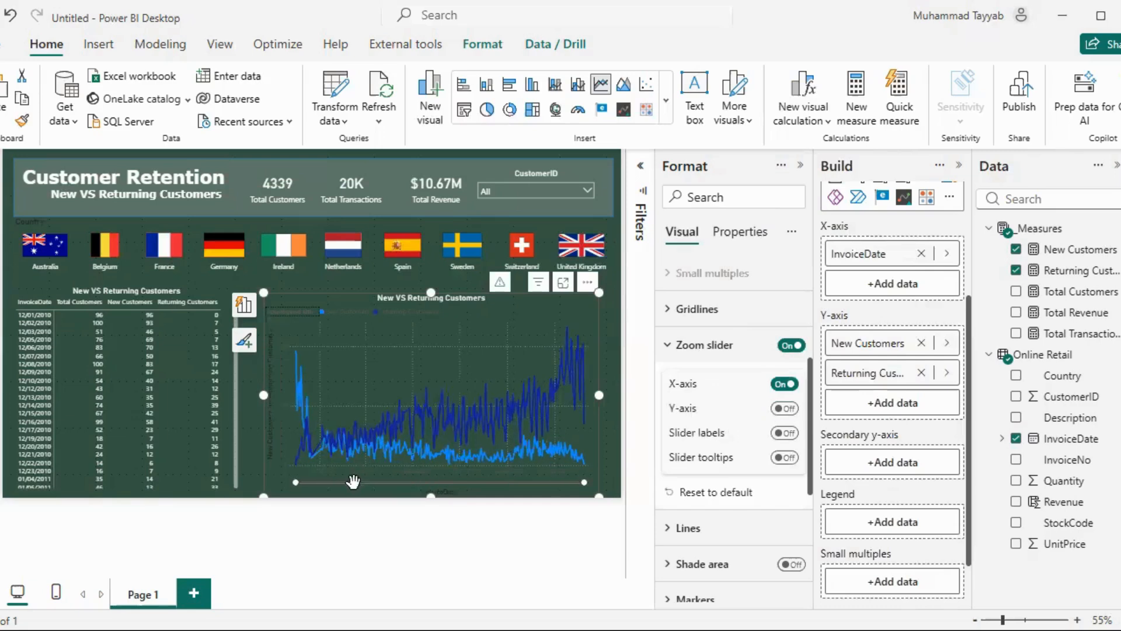
# Set the color of the line chart's X-axis values to white and turn off the X-axis title
pyautogui.scroll(5, 751, 456)
pyautogui.click(671, 380)
pyautogui.moveTo(810, 337); pyautogui.dragTo(810, 424)
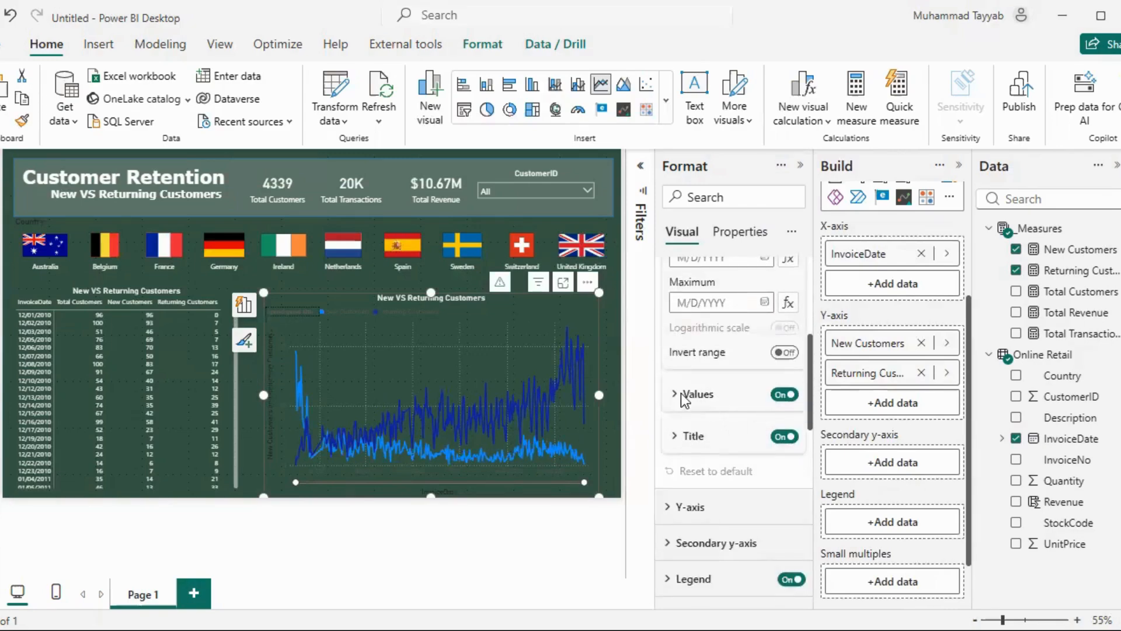
pyautogui.click(690, 395)
pyautogui.click(698, 512)
pyautogui.click(698, 403)
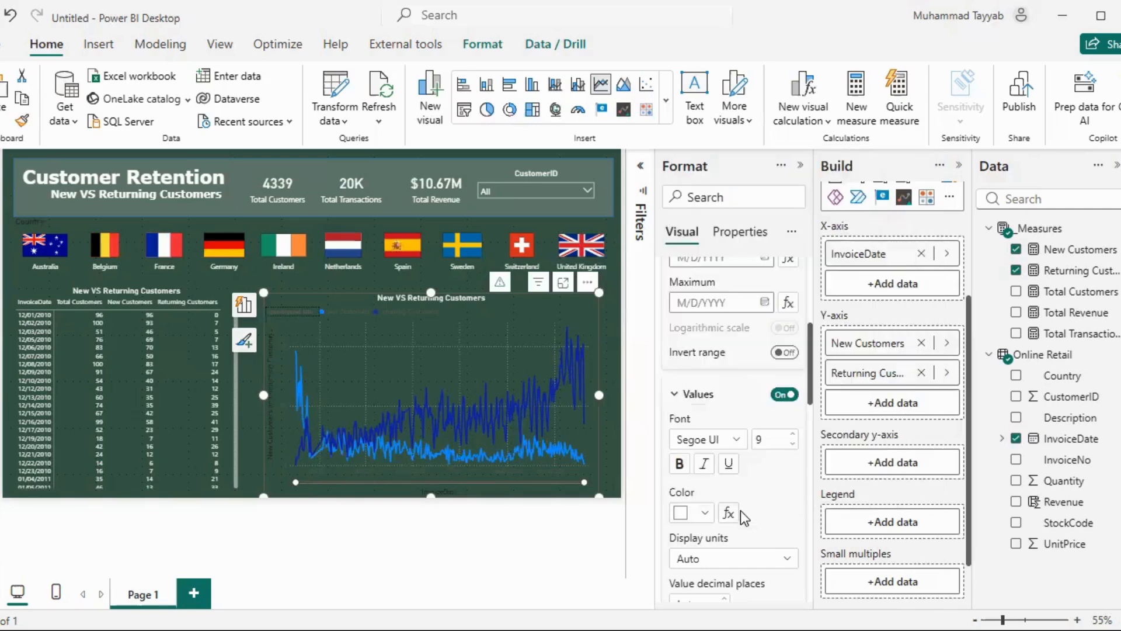
pyautogui.scroll(-2, 739, 513)
pyautogui.click(783, 558)
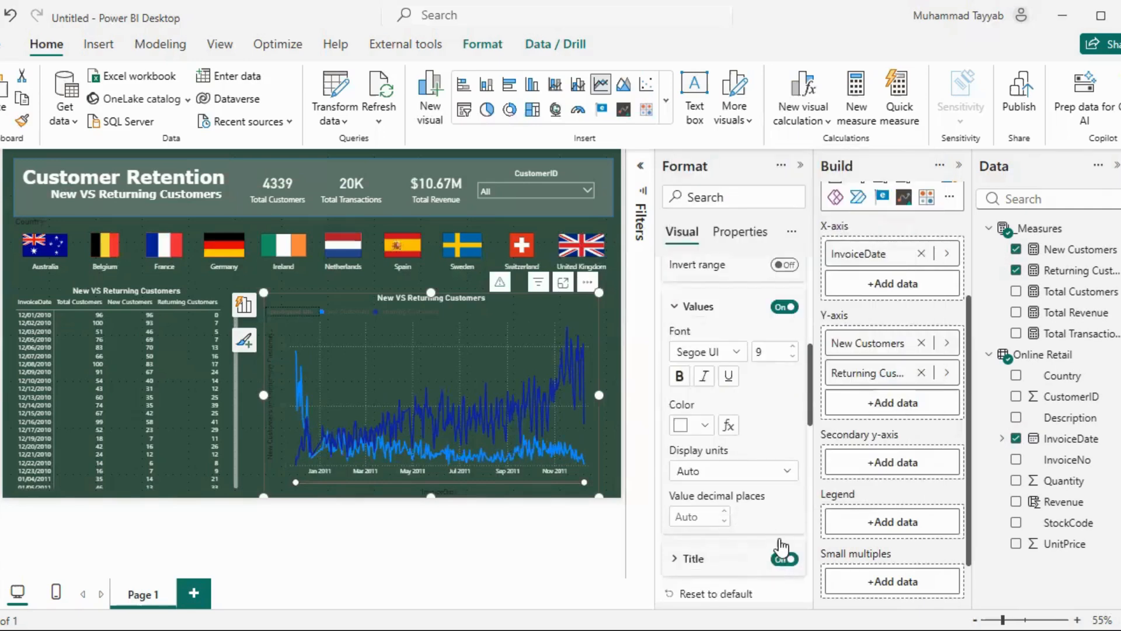
# Set the color of the line chart's Y-axis values to white and turn off the Y-axis title
pyautogui.scroll(-5, 736, 362)
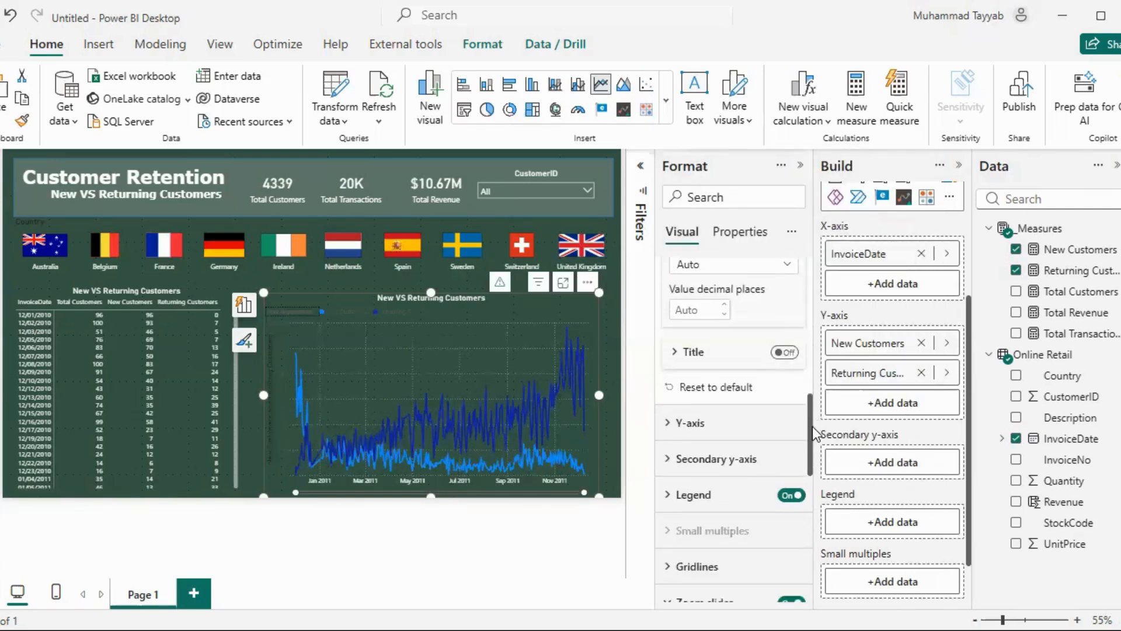
pyautogui.click(692, 336)
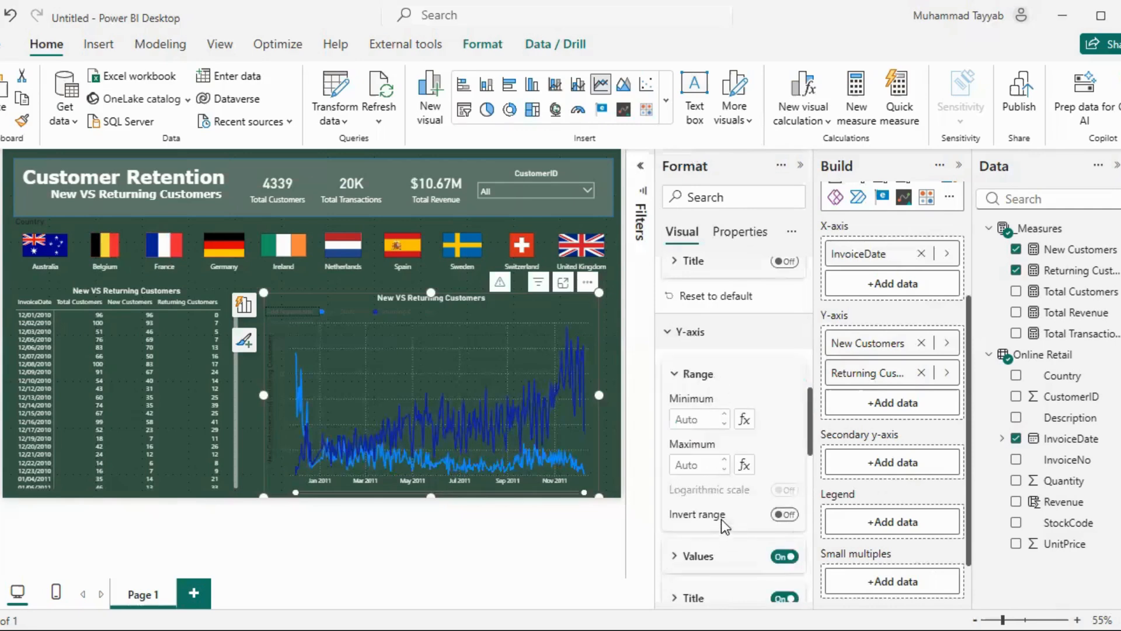
pyautogui.click(677, 556)
pyautogui.scroll(-4, 805, 409)
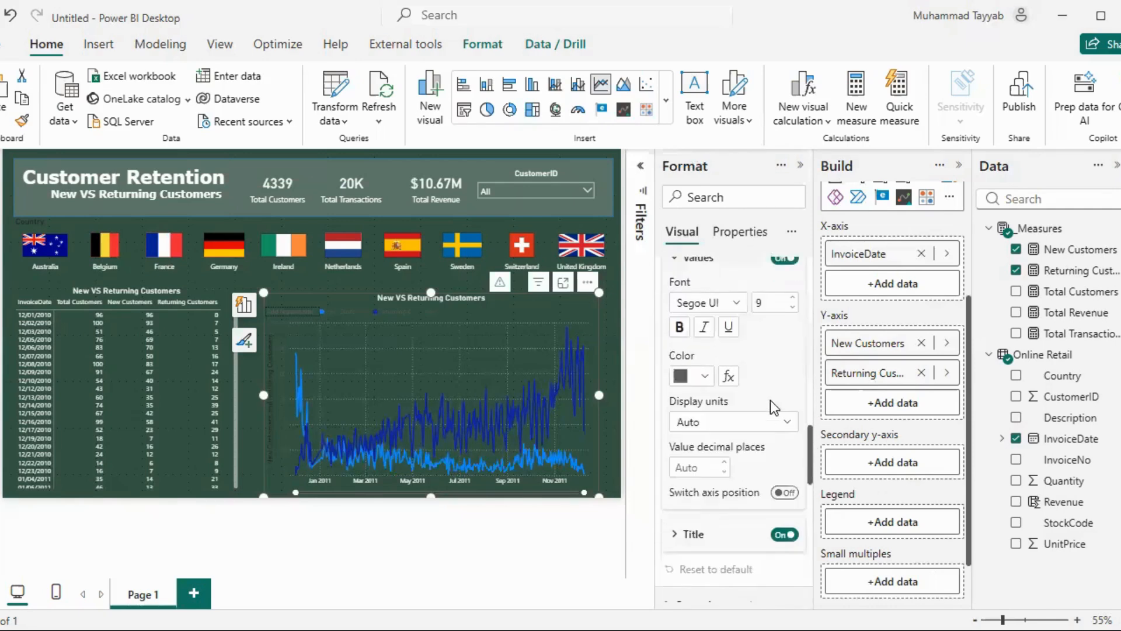
pyautogui.click(705, 428)
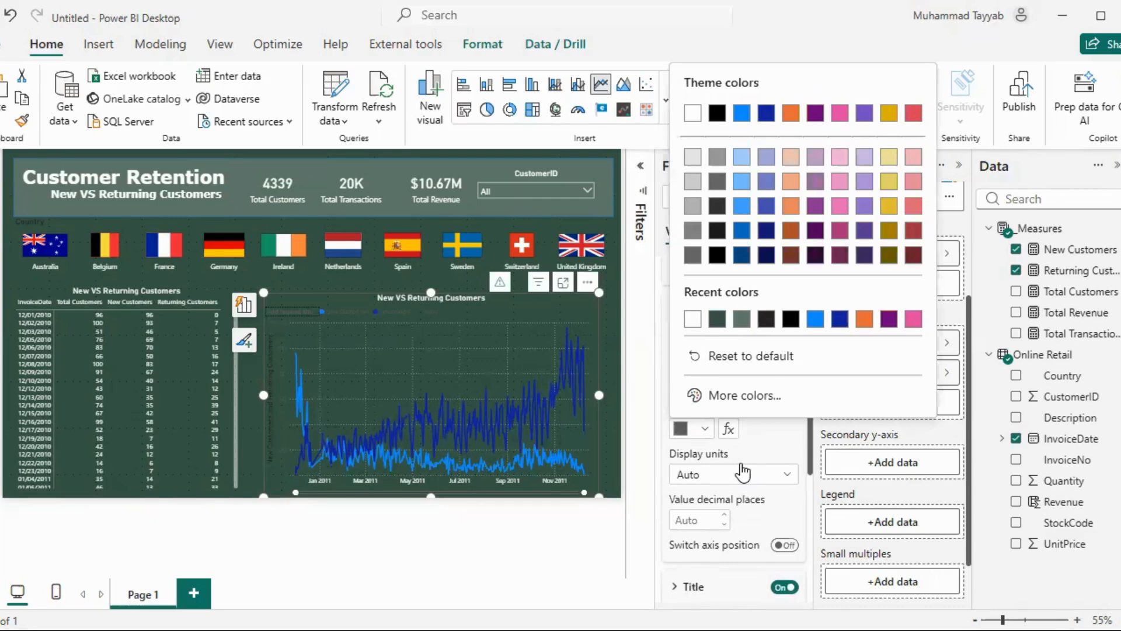
pyautogui.click(696, 320)
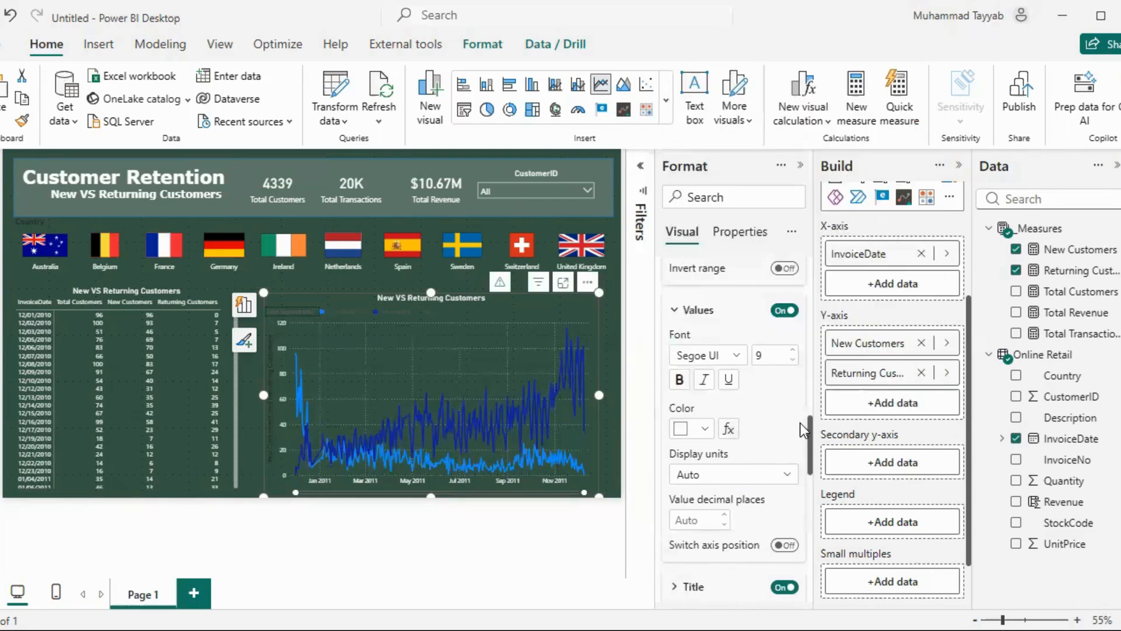
pyautogui.scroll(-3, 794, 465)
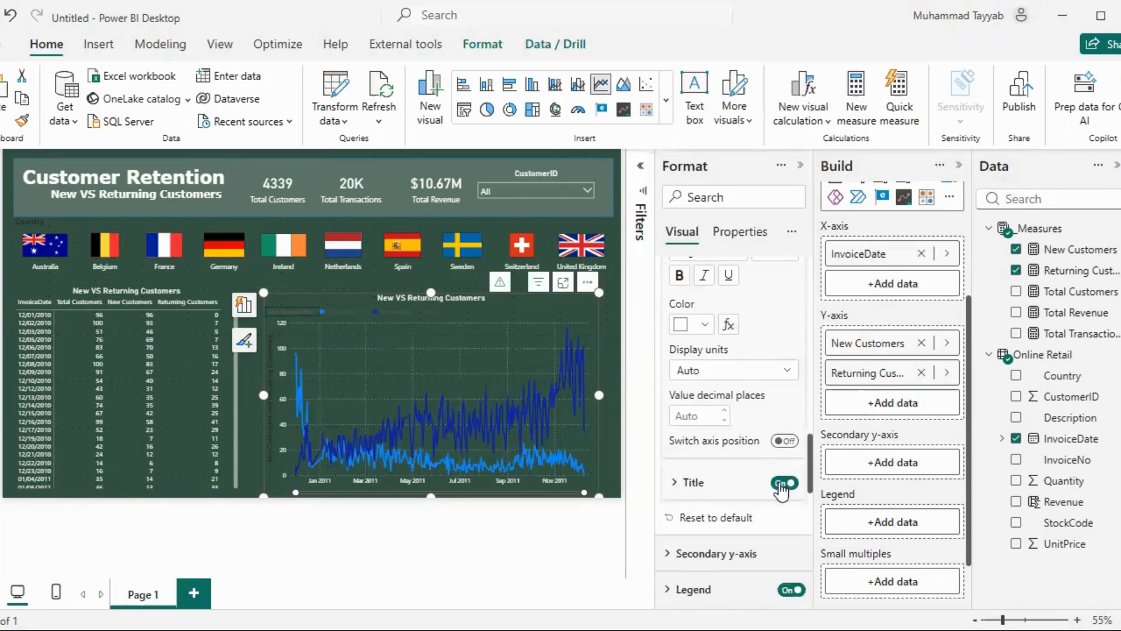
pyautogui.click(788, 399)
pyautogui.scroll(-1, 797, 455)
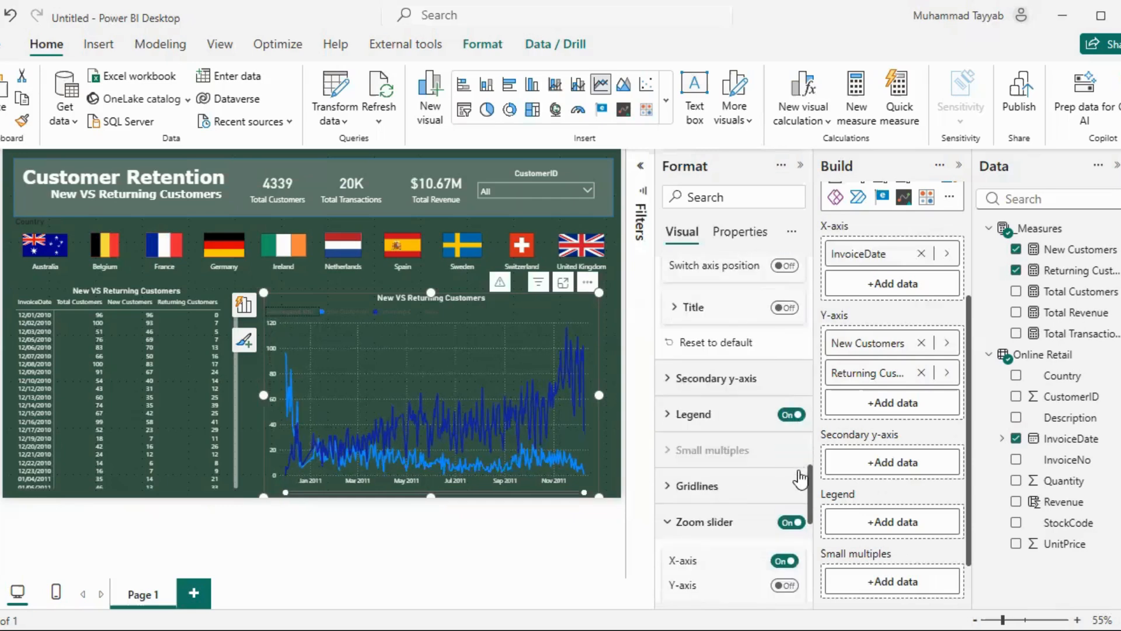
# Set the line chart's legend text color to white and deselect the chart
pyautogui.moveTo(812, 485); pyautogui.dragTo(832, 379)
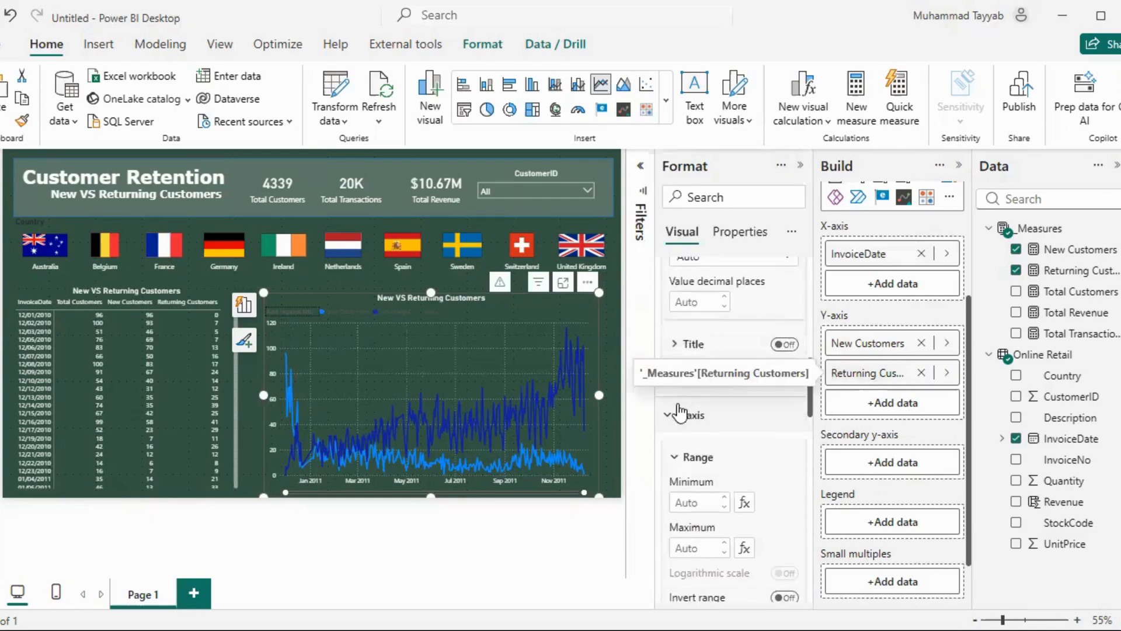
pyautogui.click(703, 416)
pyautogui.click(693, 399)
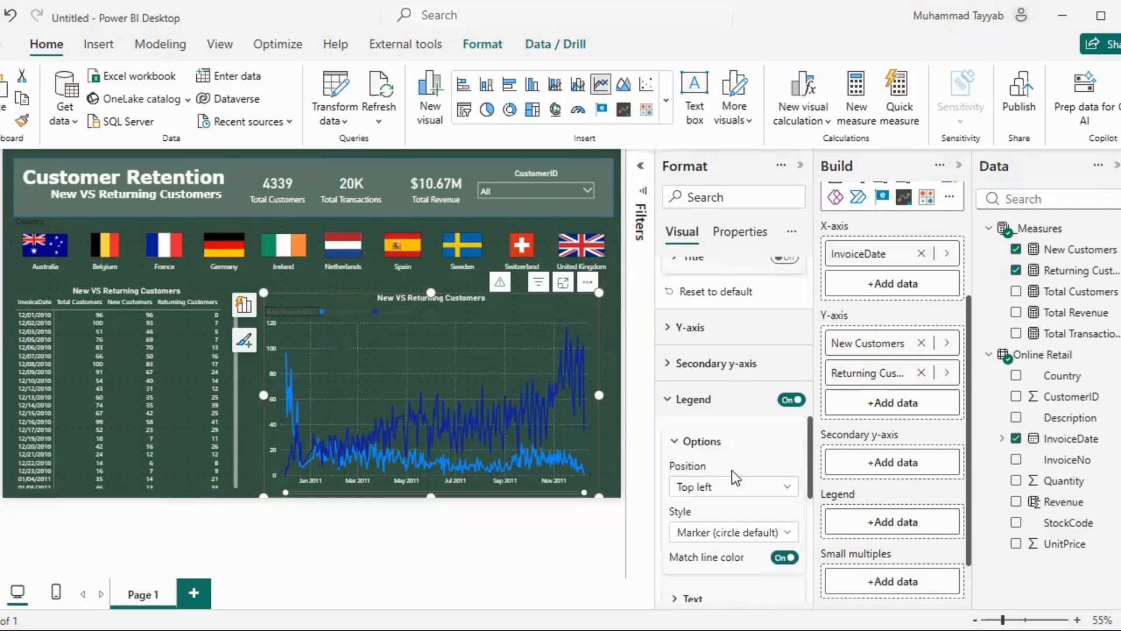
pyautogui.scroll(-5, 718, 444)
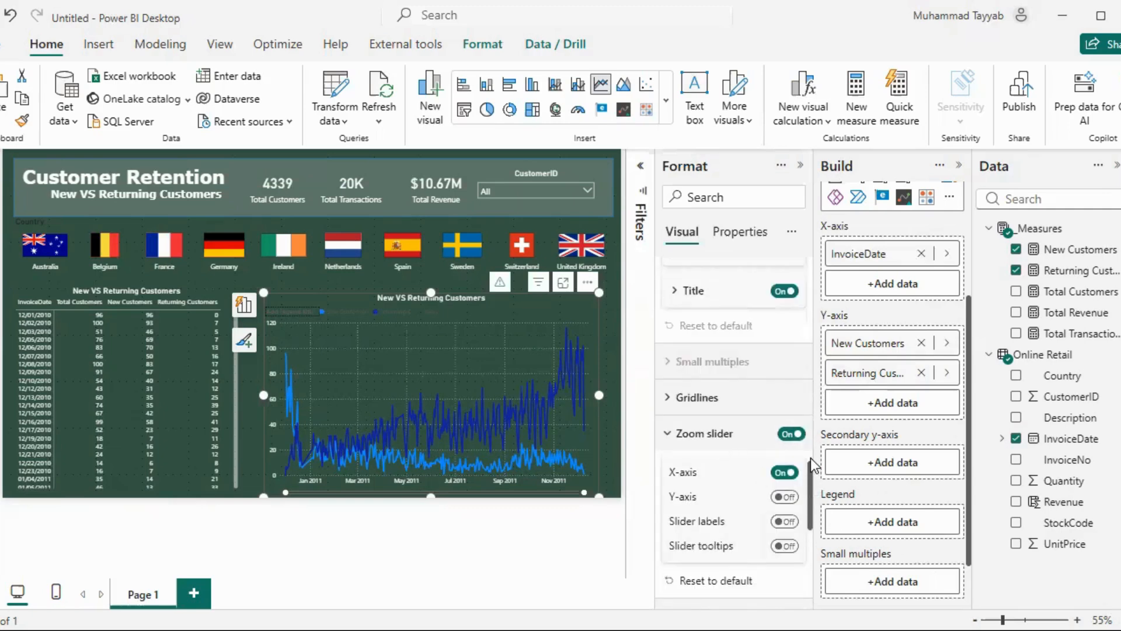
pyautogui.scroll(3, 768, 430)
pyautogui.click(688, 422)
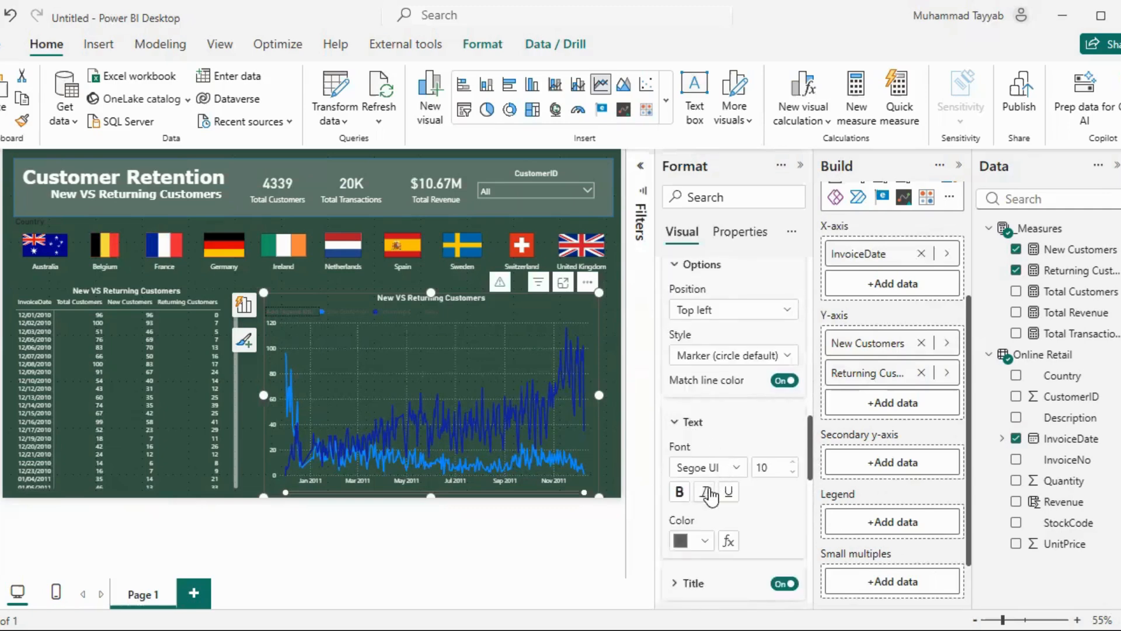
pyautogui.click(707, 543)
pyautogui.click(696, 438)
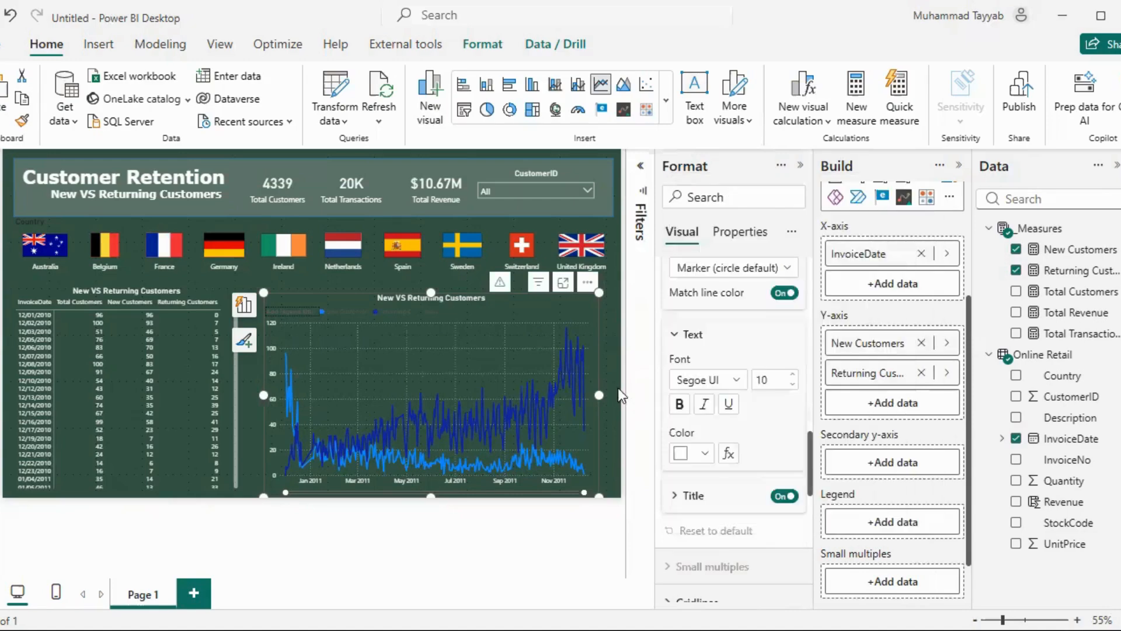
pyautogui.click(612, 313)
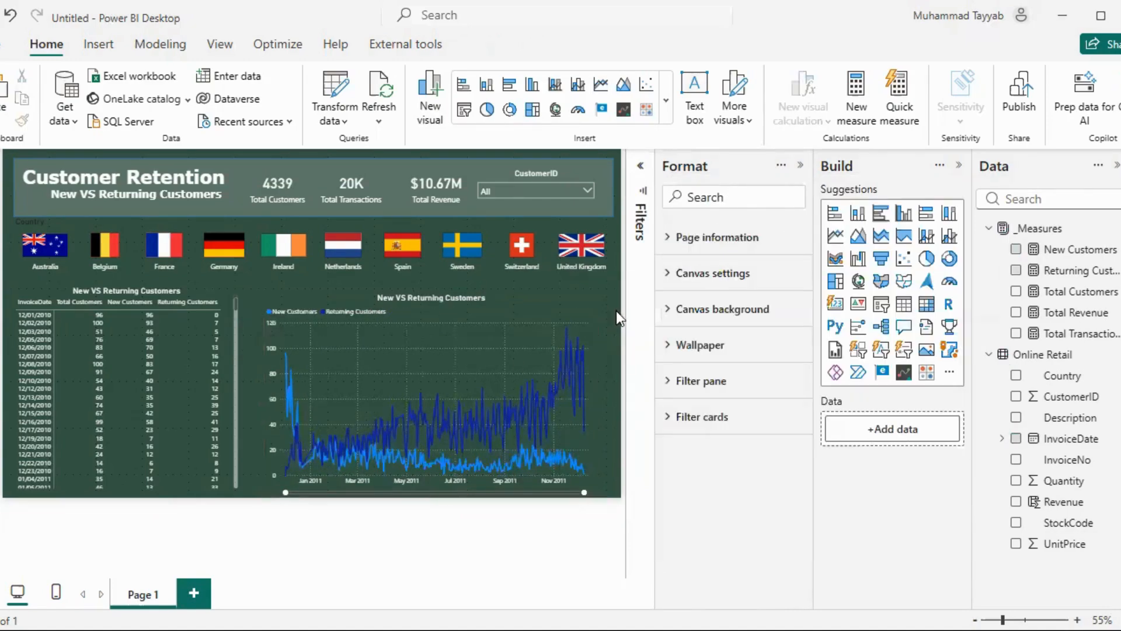
# Collapse the formatting options to enlarge the report canvas, and leave the line chart deselected
pyautogui.click(798, 165)
pyautogui.moveTo(390, 574); pyautogui.dragTo(358, 570)
pyautogui.click(377, 440)
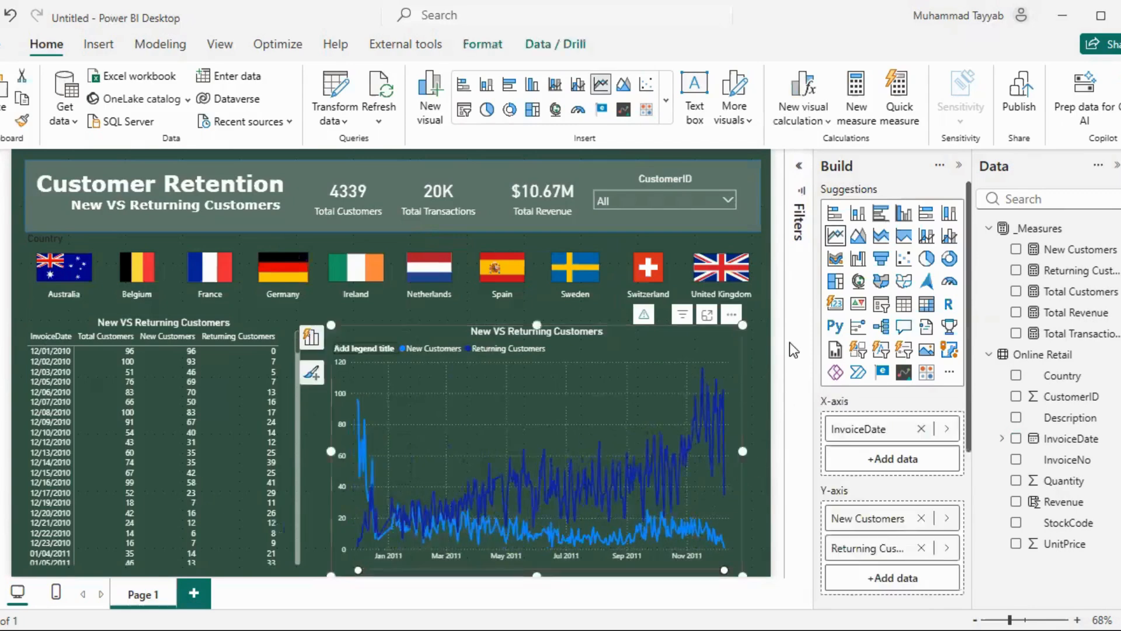
pyautogui.click(762, 329)
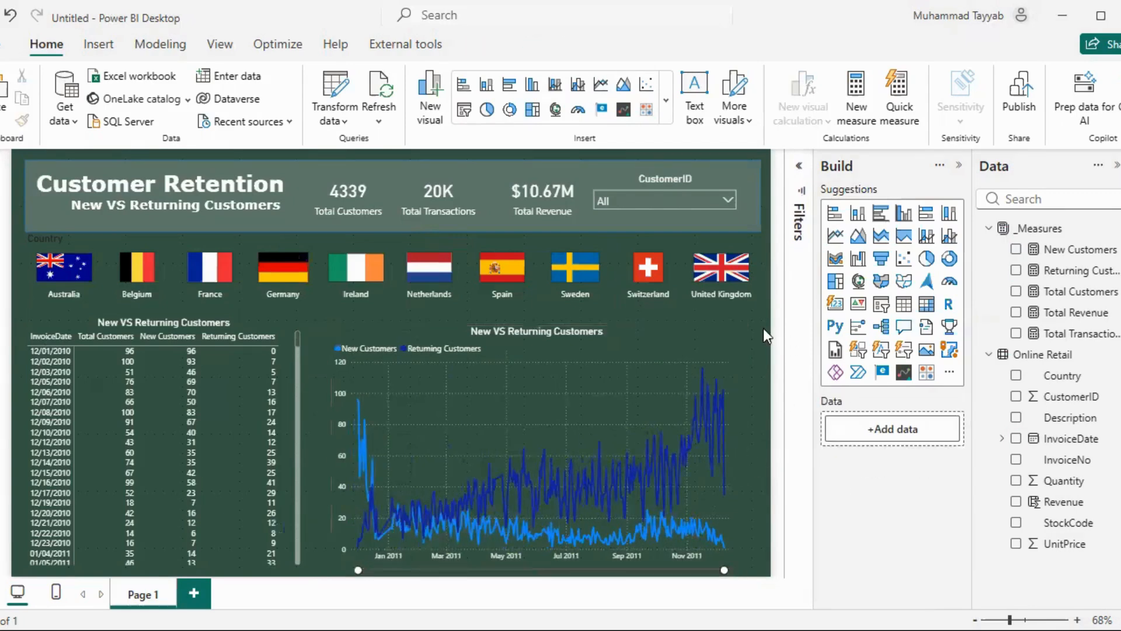